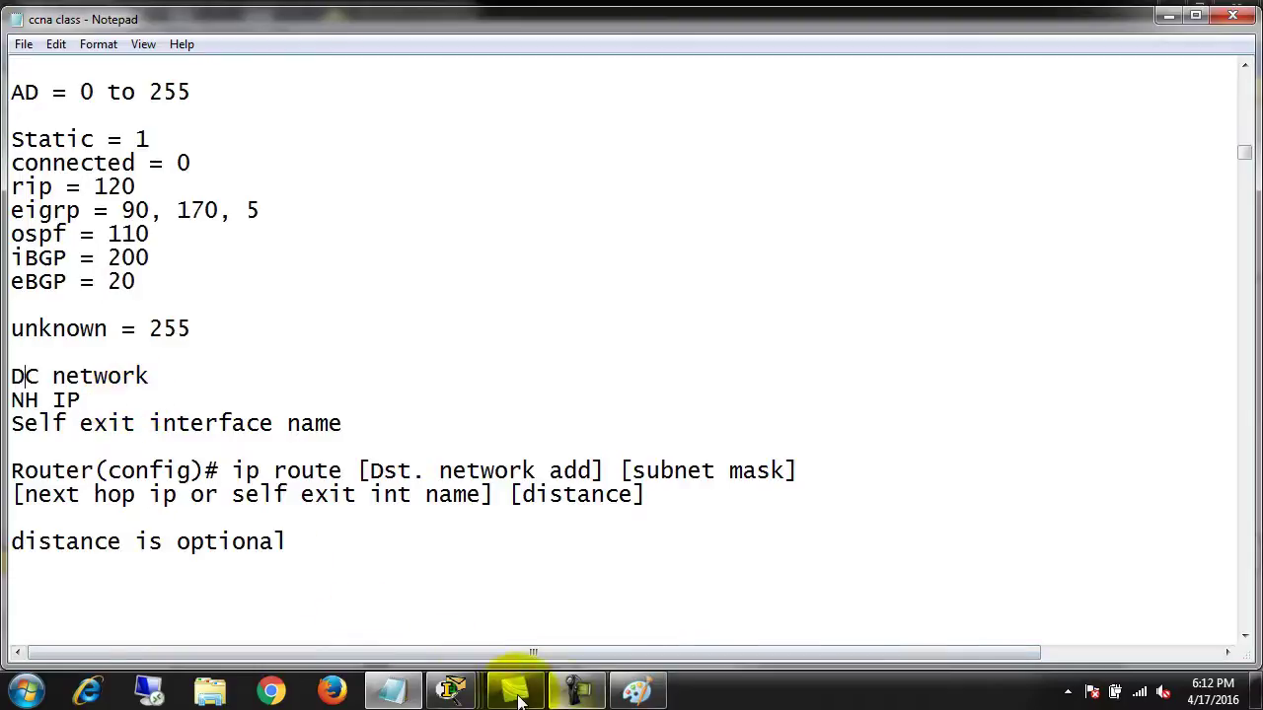
# Glance at the annotated topology in Paint, then highlight the "NH IP" line in the Notepad class notes.
pyautogui.click(637, 691)
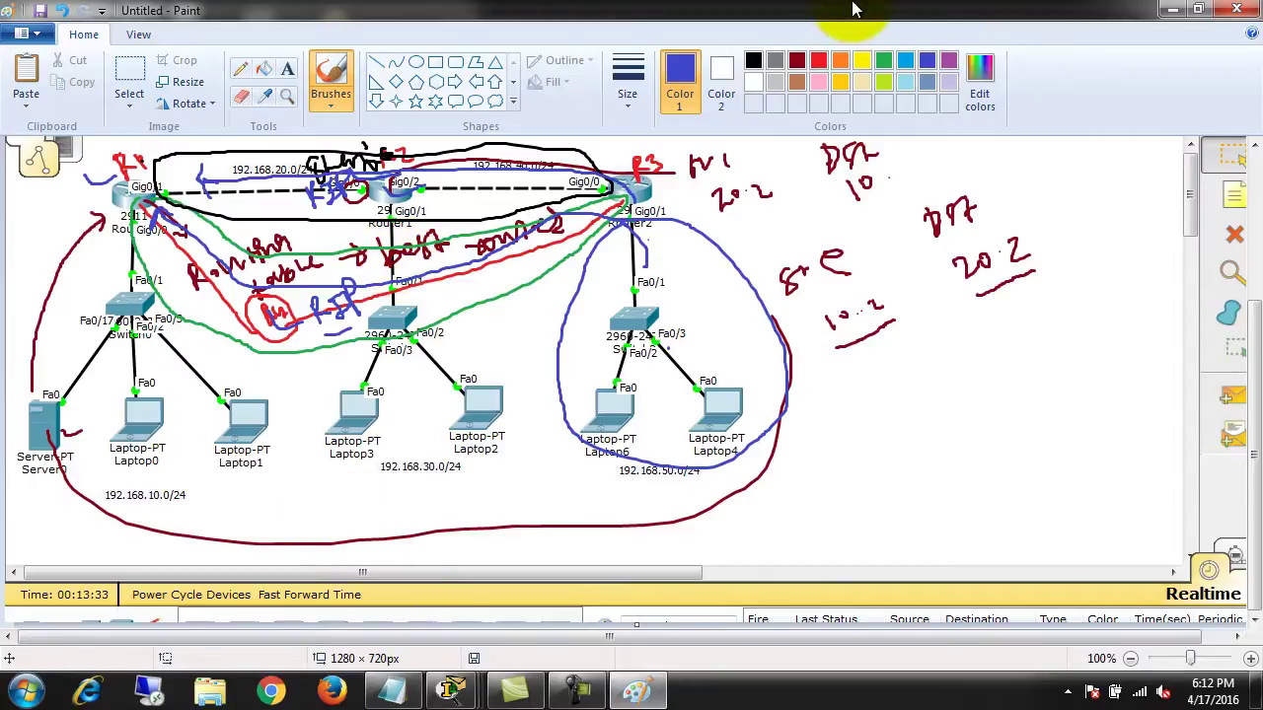
pyautogui.click(1171, 10)
pyautogui.moveTo(11, 399); pyautogui.dragTo(86, 395)
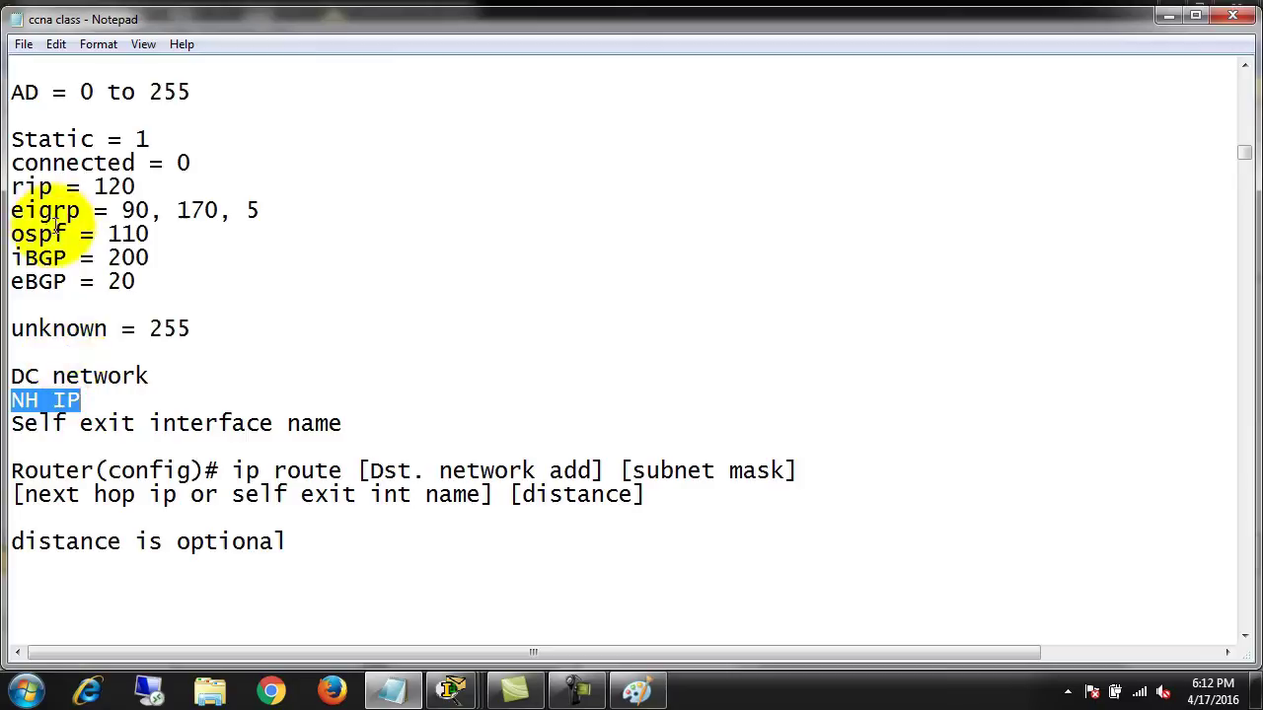
pyautogui.click(98, 398)
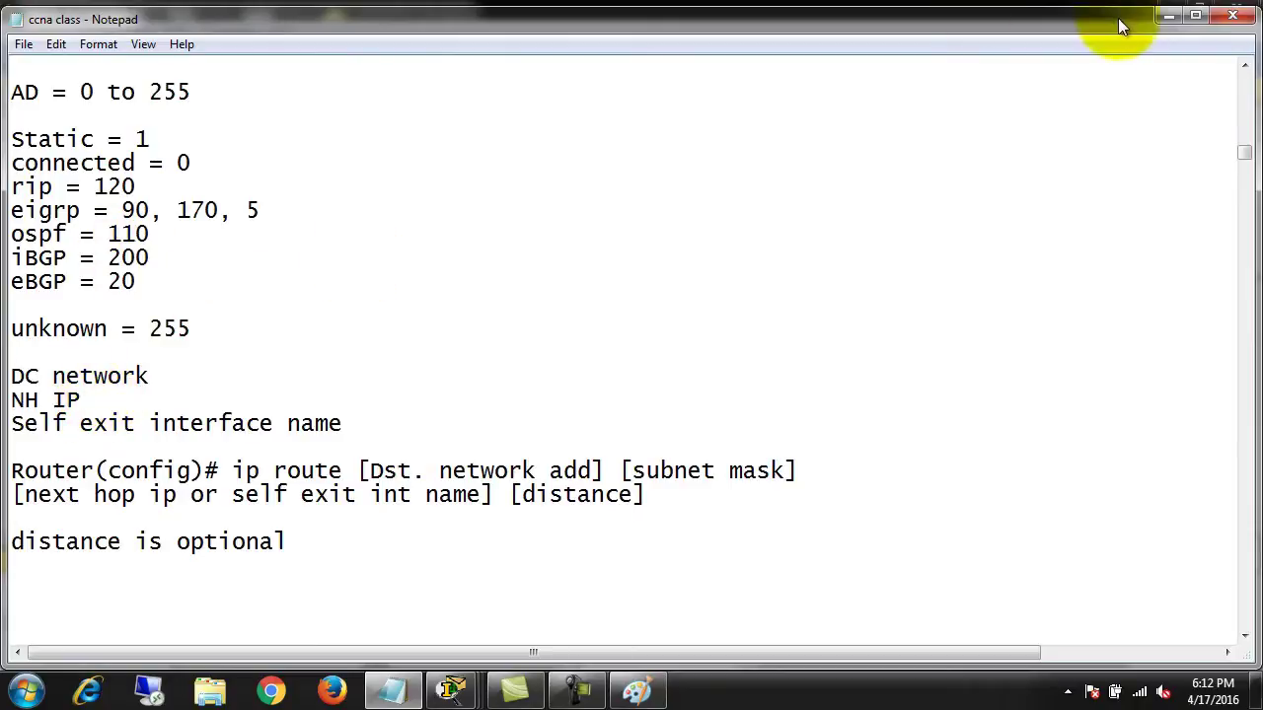
# Switch to Packet Tracer and examine the three routers and the 192.168.20.0/24 and 192.168.40.0/24 links between them.
pyautogui.click(1168, 16)
pyautogui.click(220, 236)
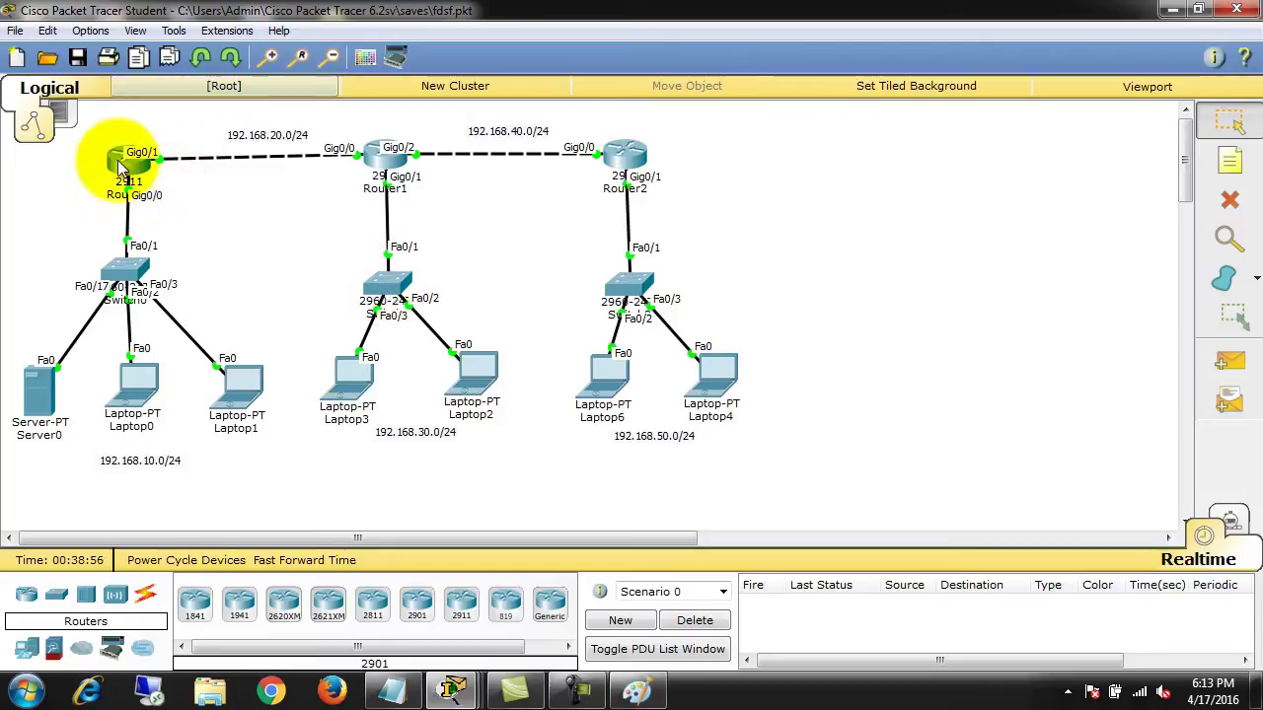
pyautogui.moveTo(128, 167)
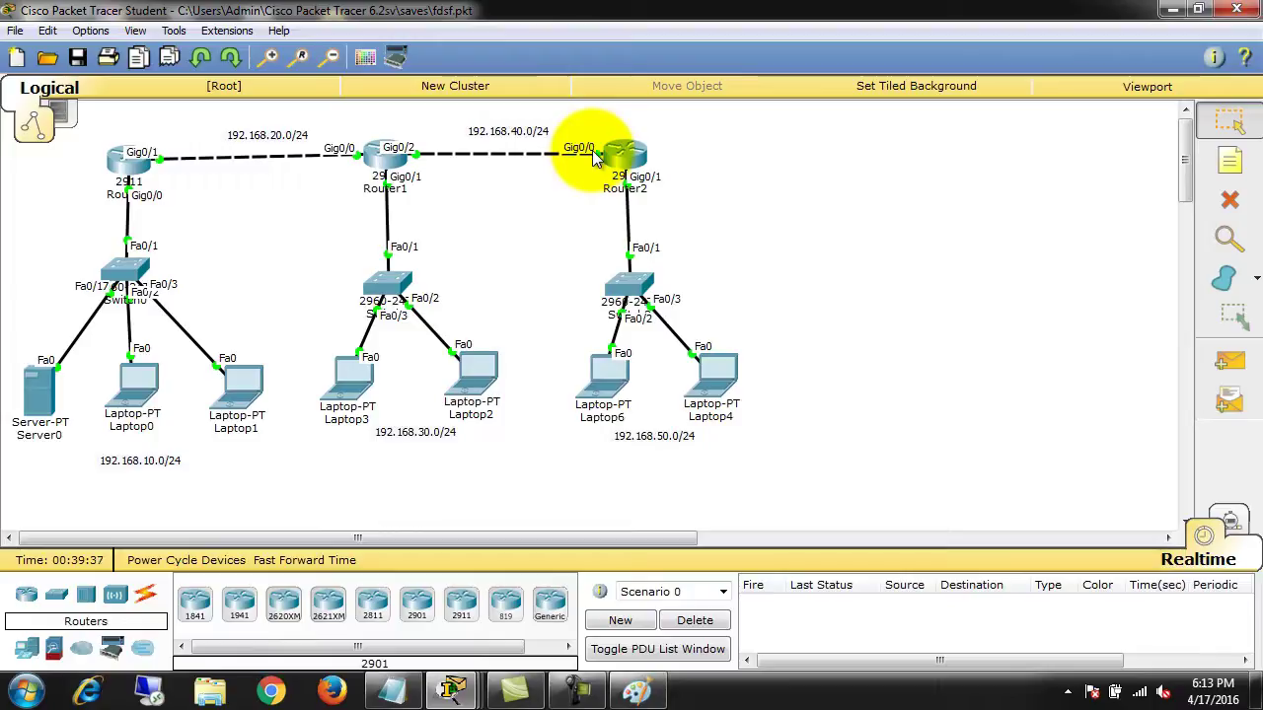
pyautogui.moveTo(379, 165)
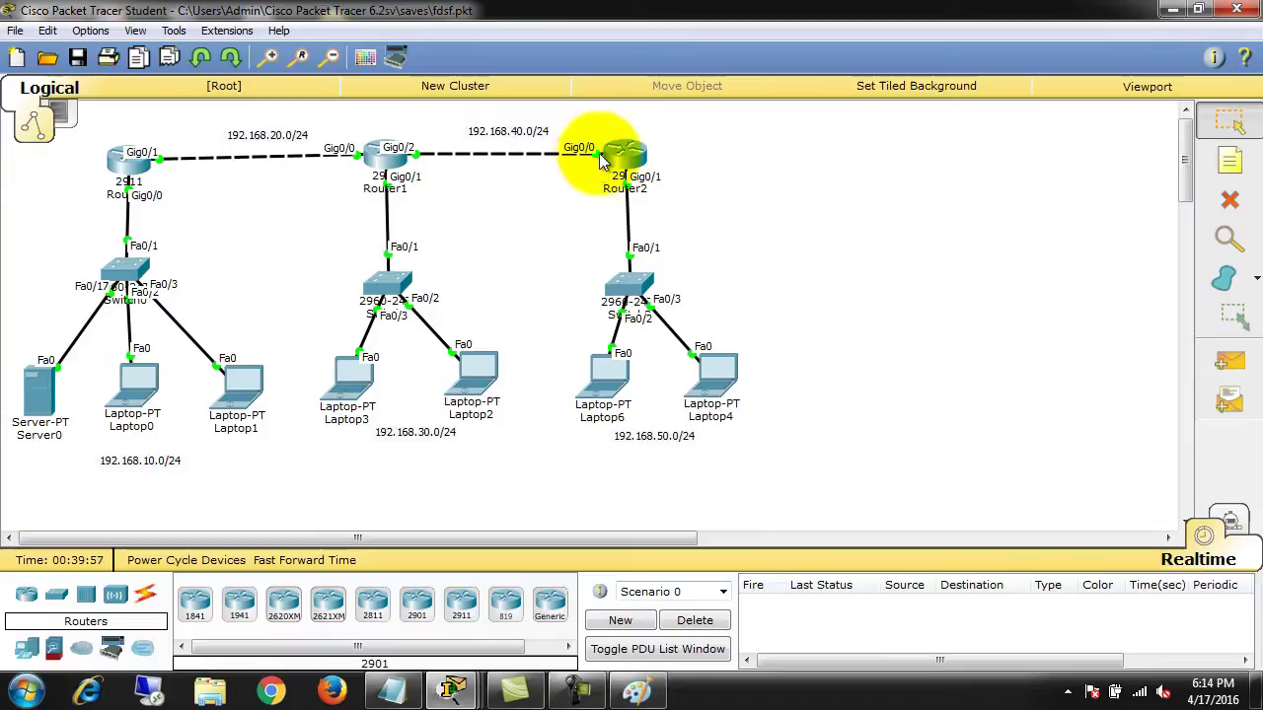
pyautogui.moveTo(646, 156)
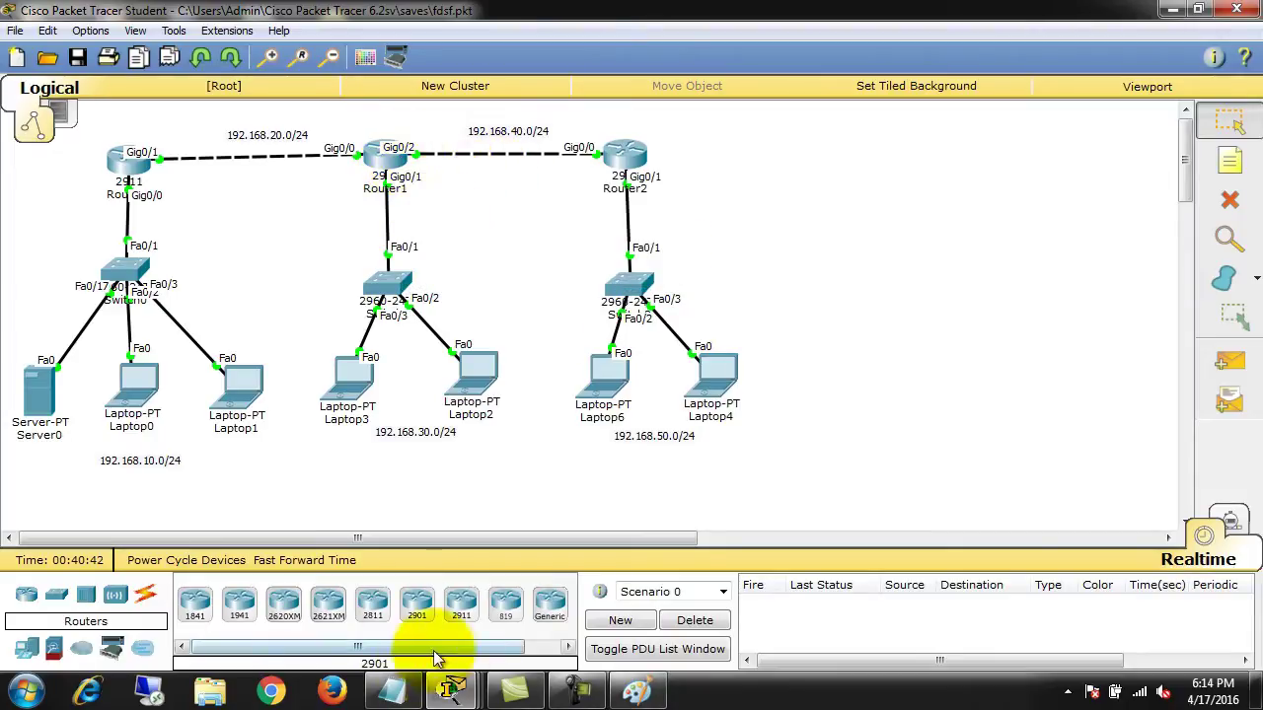
# Return to the Notepad class notes and highlight the "Self exit interface name" line.
pyautogui.click(404, 693)
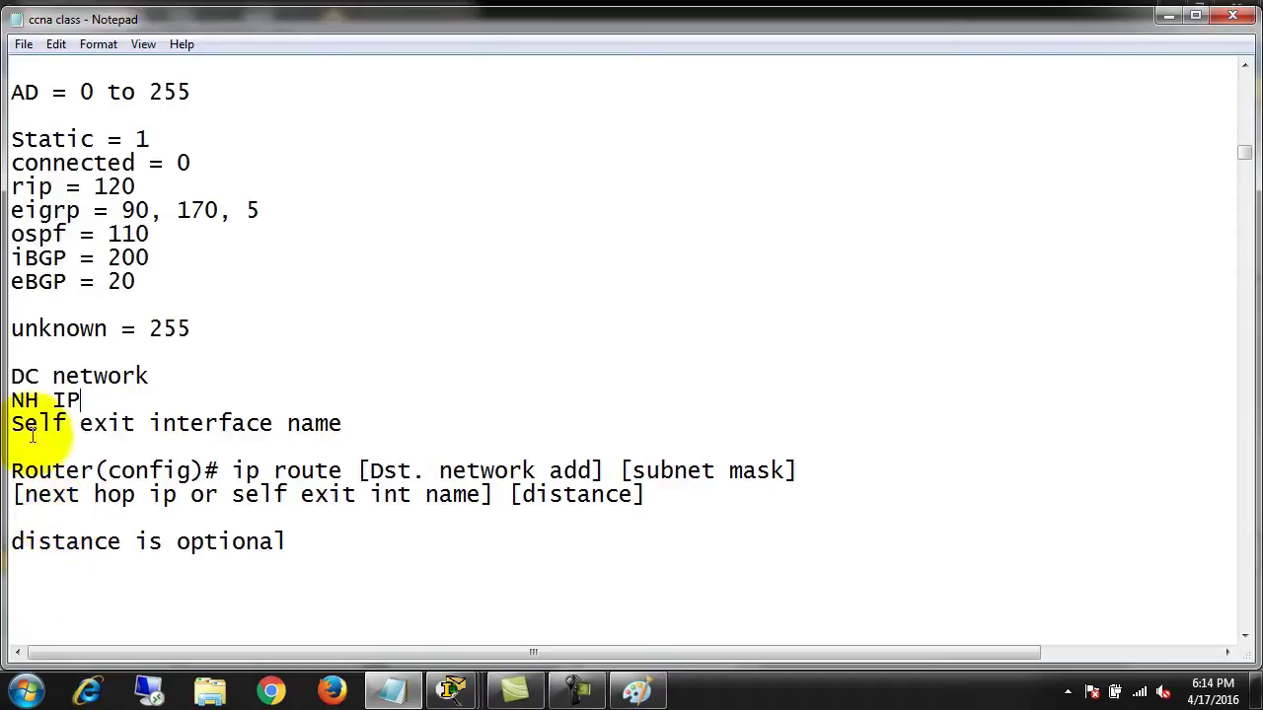
pyautogui.moveTo(13, 423); pyautogui.dragTo(365, 423)
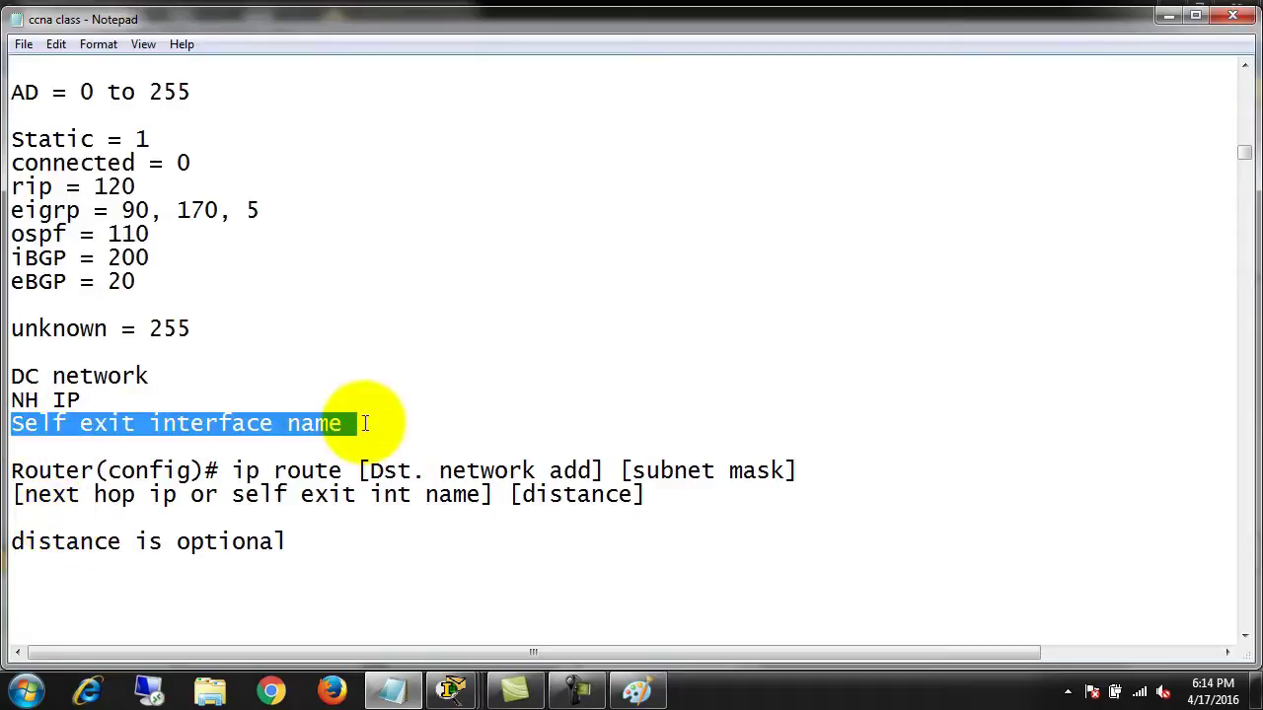
pyautogui.click(365, 425)
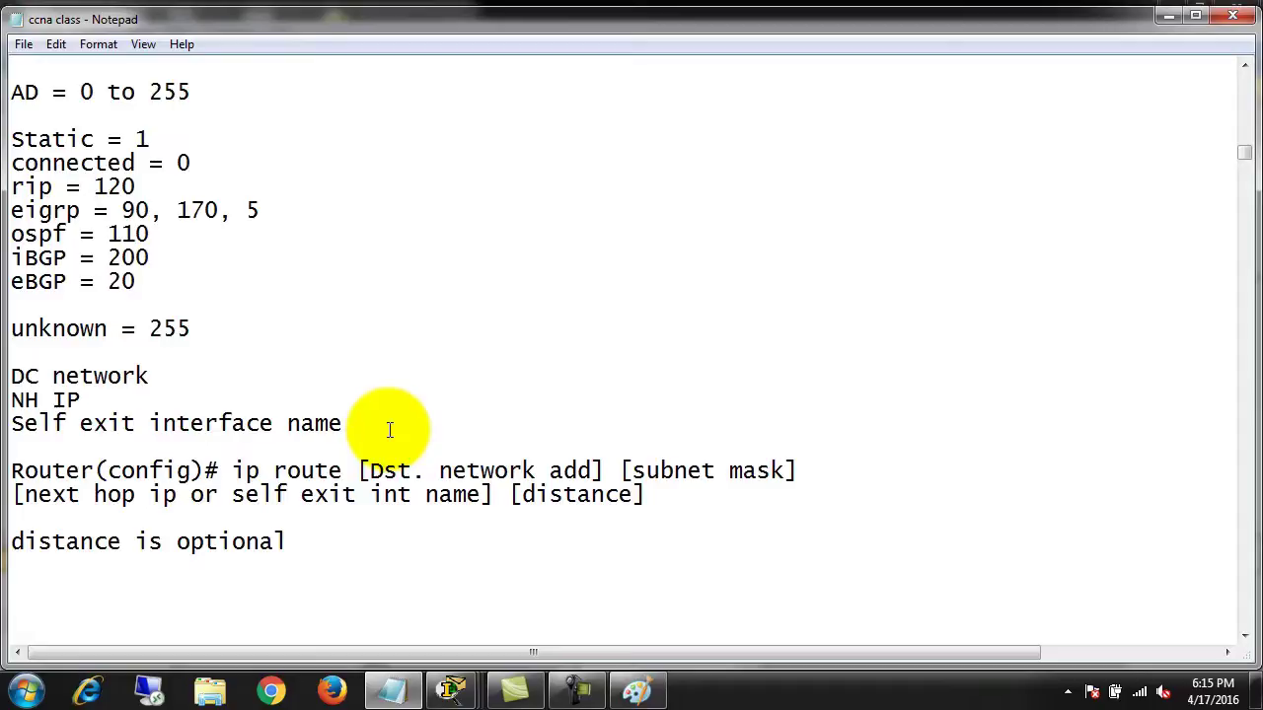
pyautogui.click(1168, 15)
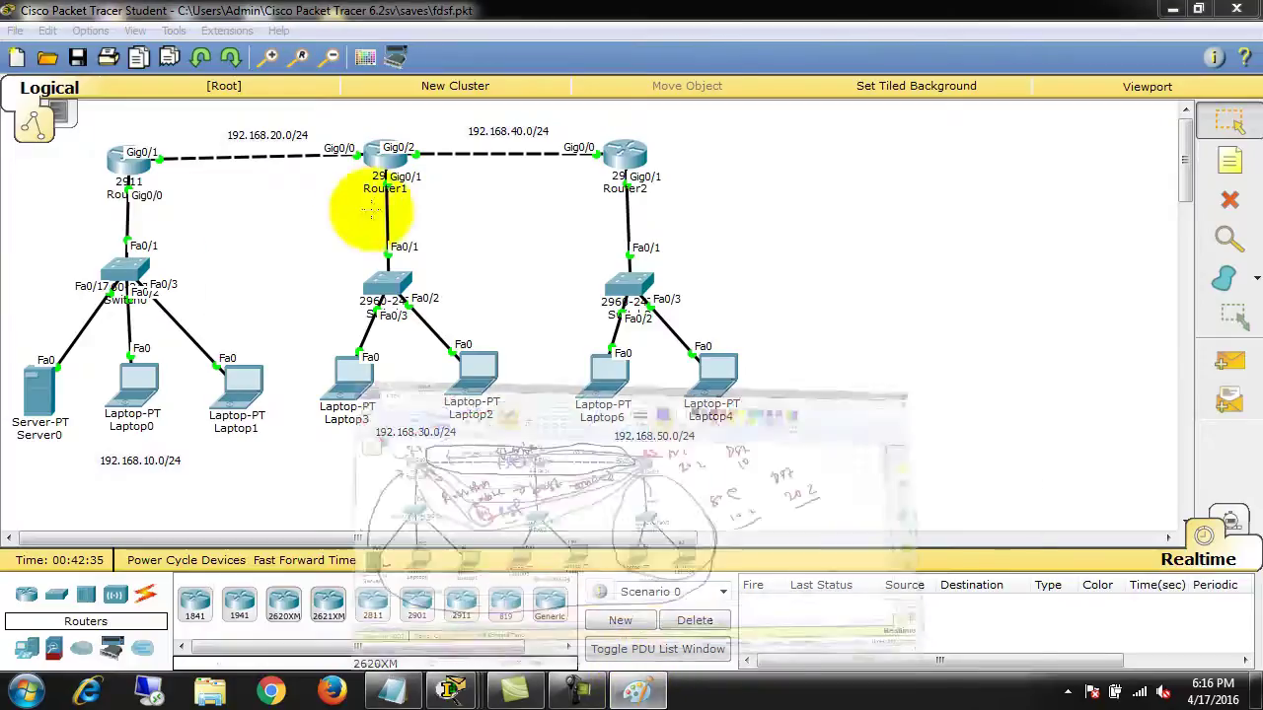
# Switch to the Paint topology sketch and undo the last ten annotations, leaving only the dark red markings.
pyautogui.click(592, 602)
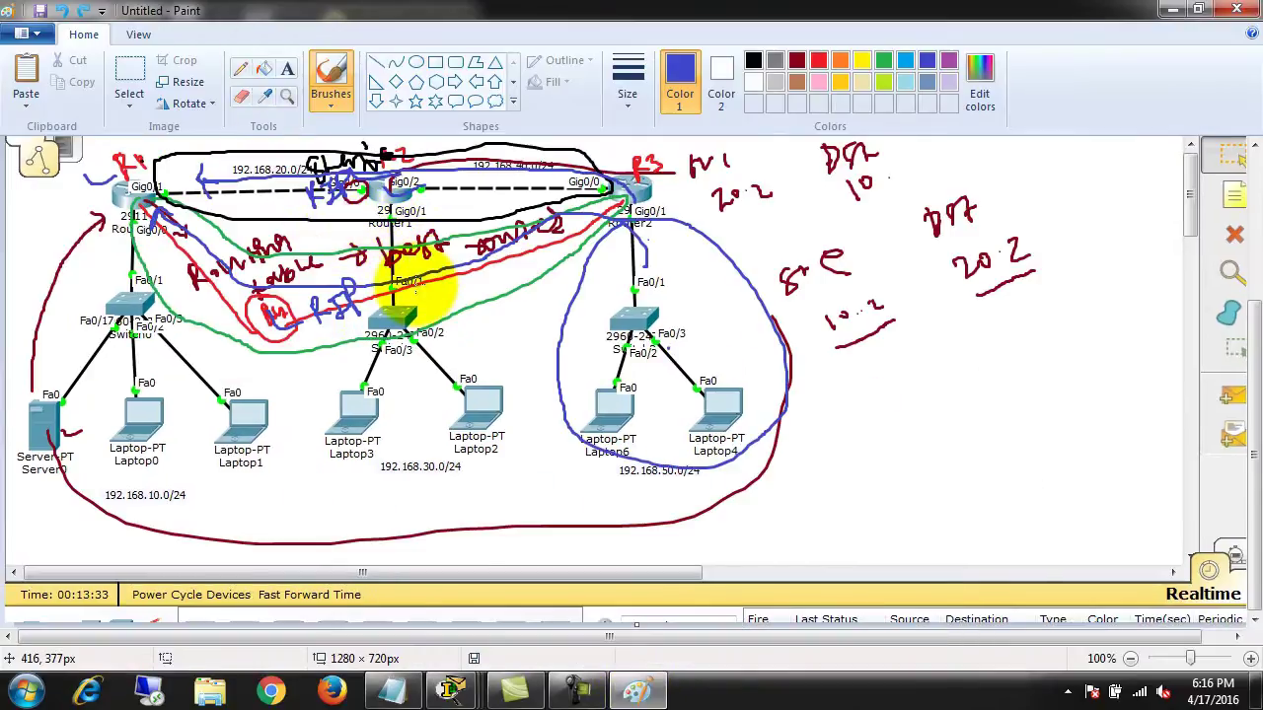
pyautogui.hotkey('ctrl', 'z')
pyautogui.hotkey('ctrl', 'z')
pyautogui.hotkey('ctrl', 'z')
pyautogui.hotkey('ctrl', 'z')
pyautogui.hotkey('ctrl', 'z')
pyautogui.hotkey('ctrl', 'z')
pyautogui.hotkey('ctrl', 'z')
pyautogui.hotkey('ctrl', 'z')
pyautogui.hotkey('ctrl', 'z')
pyautogui.hotkey('ctrl', 'z')
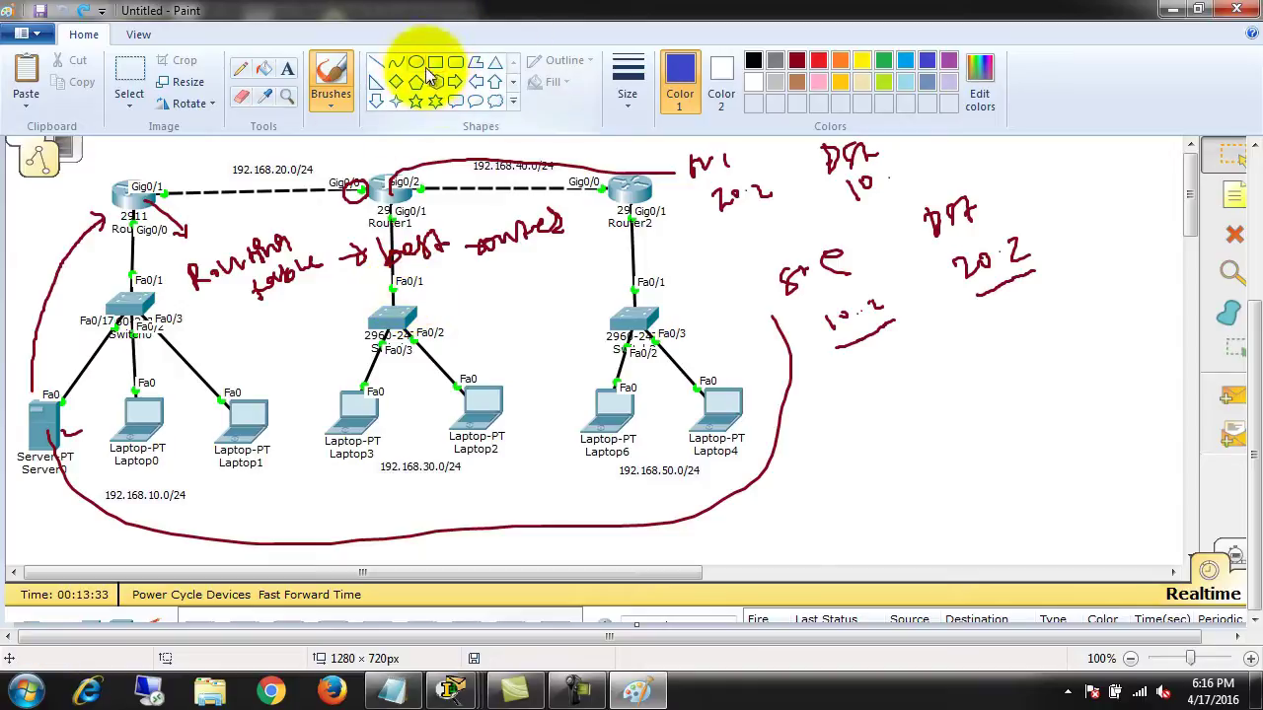
# Draw a blue rectangle about 69 × 48 px on the 192.168.20.0/24 link and brush a line down from it to a circled mark.
pyautogui.click(435, 63)
pyautogui.moveTo(221, 168); pyautogui.dragTo(285, 213)
pyautogui.click(331, 77)
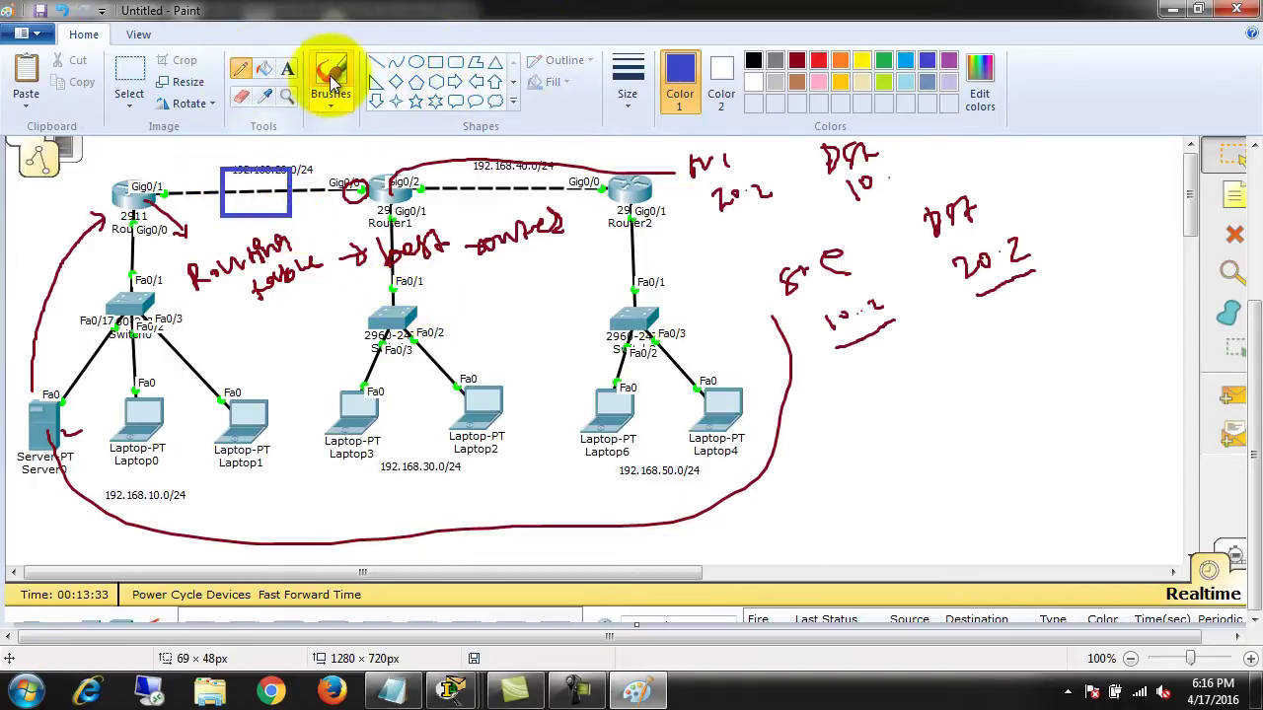
pyautogui.moveTo(262, 213)
pyautogui.mouseDown()
pyautogui.moveTo(240, 306)
pyautogui.moveTo(263, 332)
pyautogui.moveTo(243, 307)
pyautogui.mouseUp()
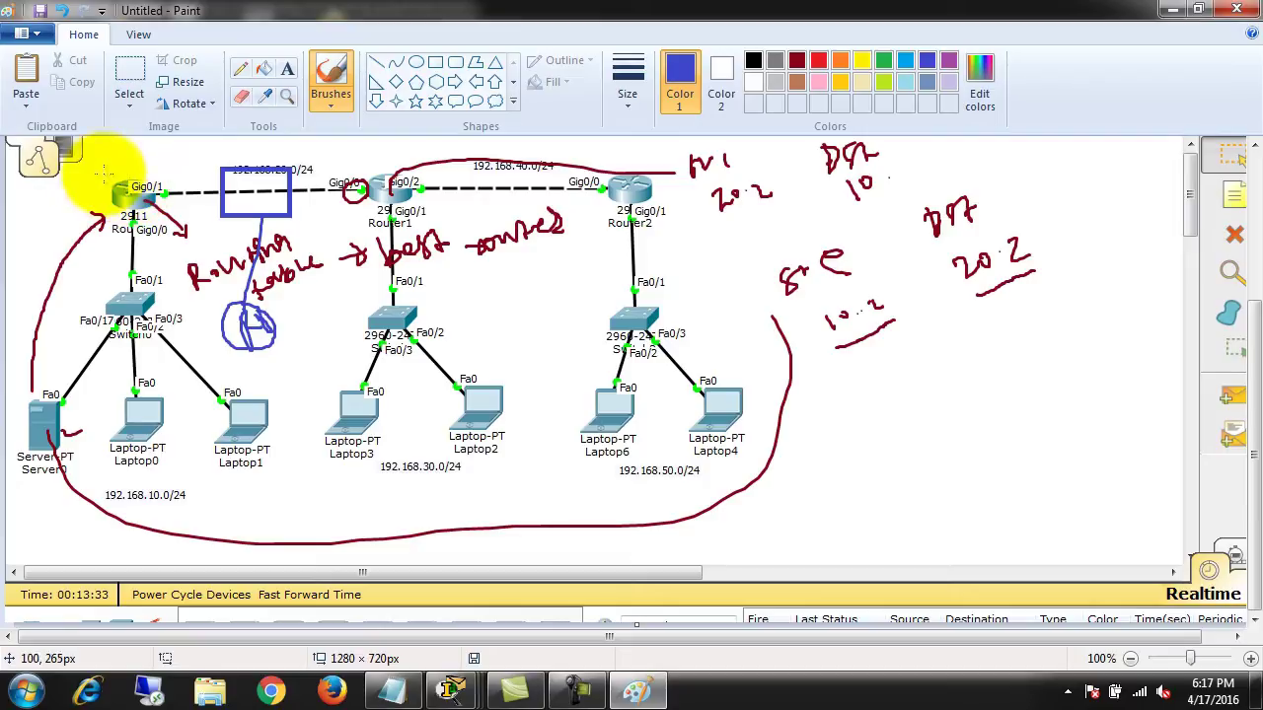
# Brush blue marks around the leftmost router and its path toward Router1, and circle the middle switch.
pyautogui.moveTo(115, 175); pyautogui.dragTo(153, 161)
pyautogui.moveTo(389, 276)
pyautogui.mouseDown()
pyautogui.moveTo(373, 321)
pyautogui.moveTo(378, 275)
pyautogui.moveTo(390, 278)
pyautogui.mouseUp()
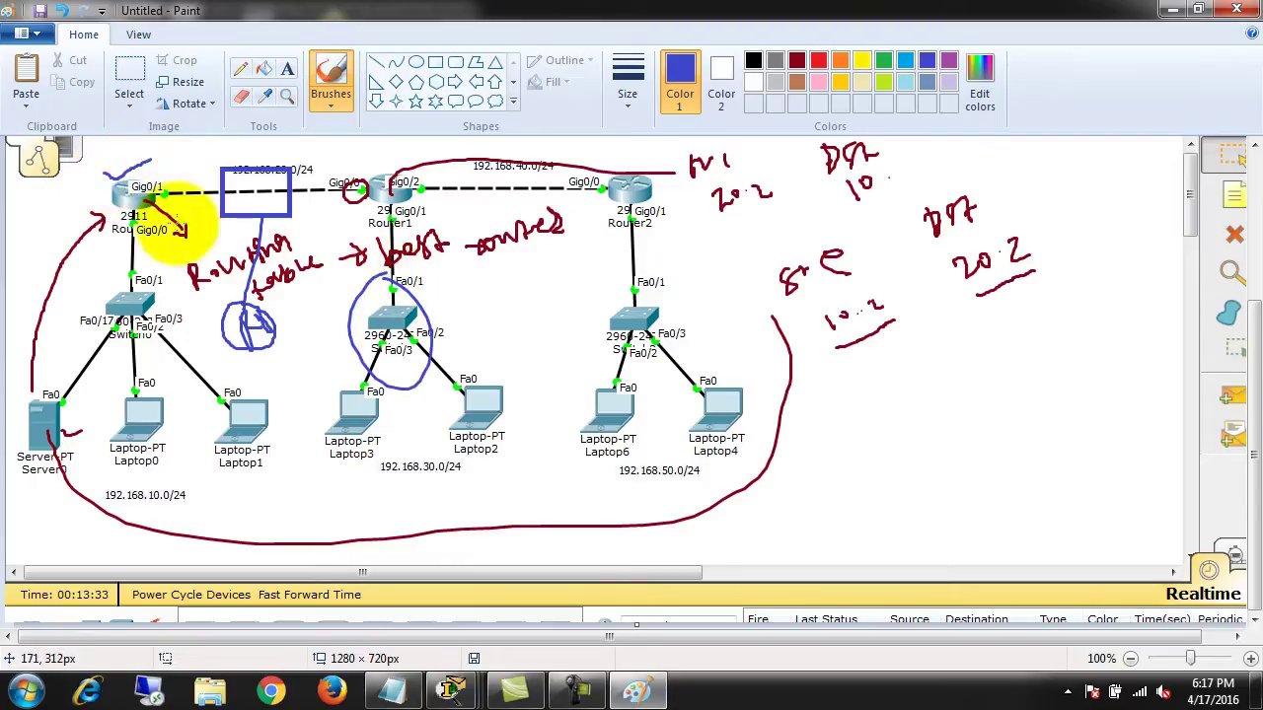
pyautogui.moveTo(149, 179)
pyautogui.mouseDown()
pyautogui.moveTo(122, 186)
pyautogui.moveTo(152, 179)
pyautogui.mouseUp()
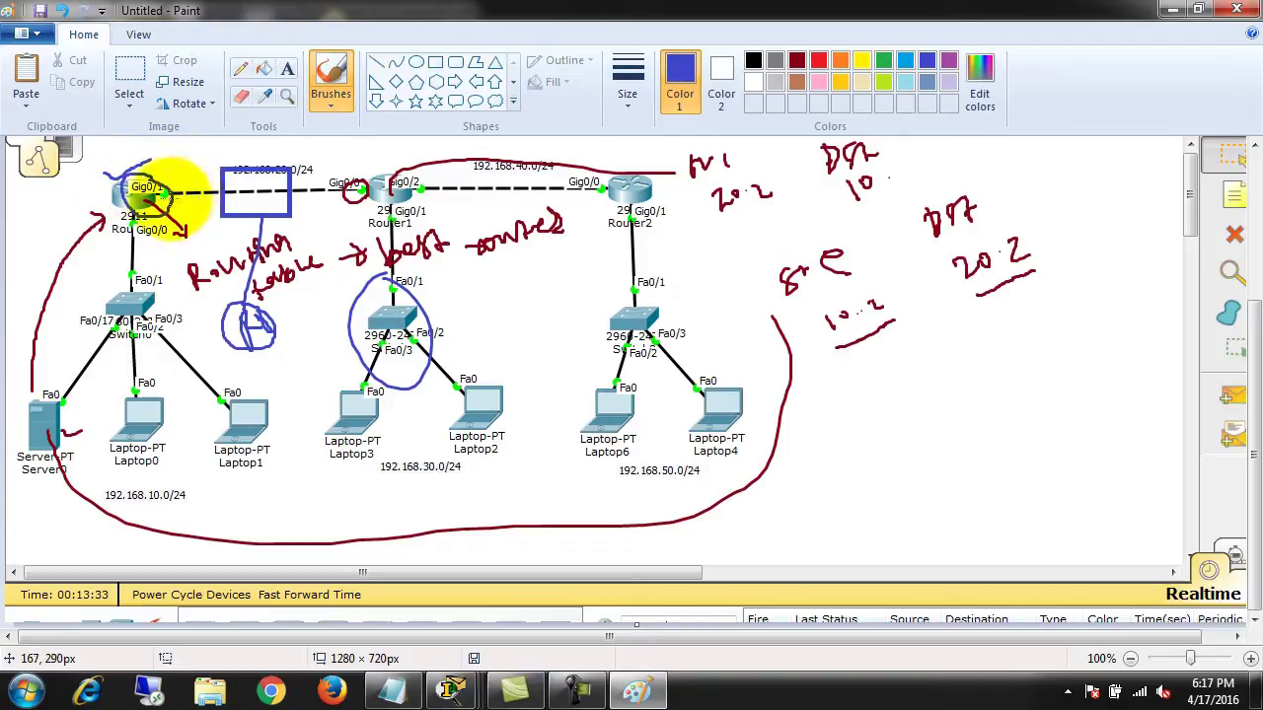
pyautogui.moveTo(290, 195); pyautogui.dragTo(345, 205)
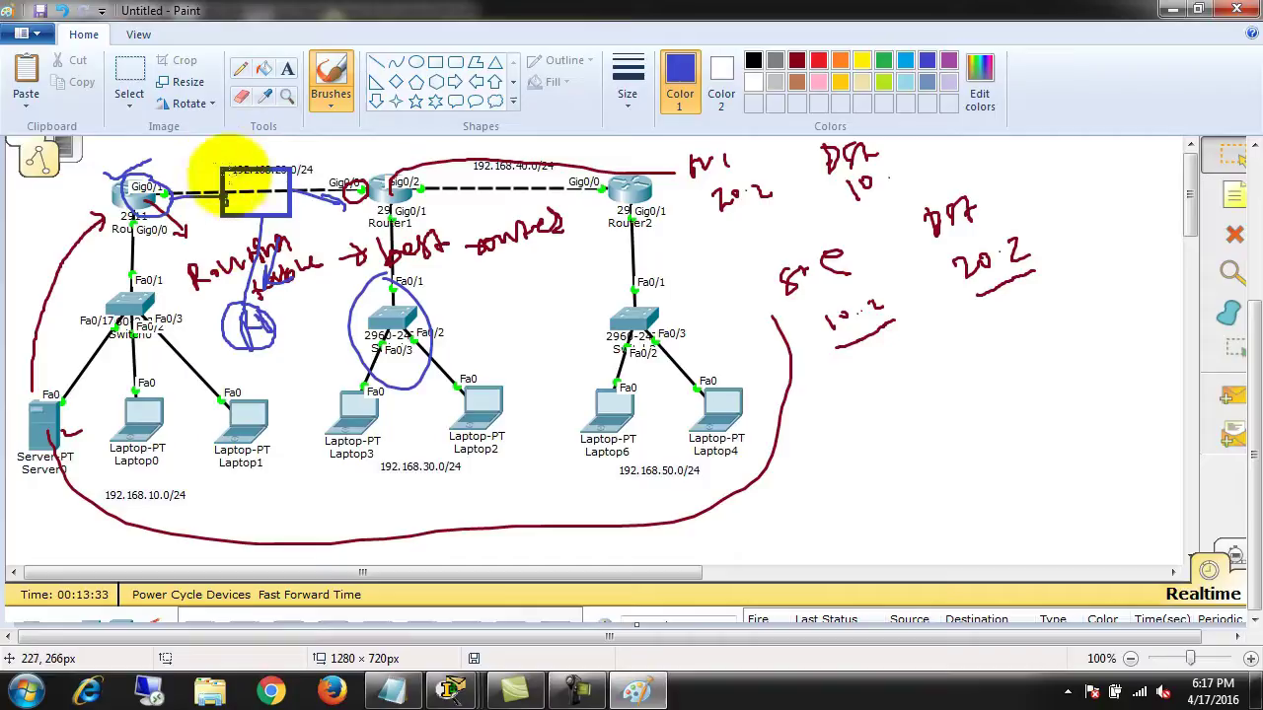
# Brush marks inside the link's blue rectangle and above Router1, and circle the middle switch again.
pyautogui.moveTo(258, 189)
pyautogui.mouseDown()
pyautogui.moveTo(246, 193)
pyautogui.moveTo(281, 185)
pyautogui.mouseUp()
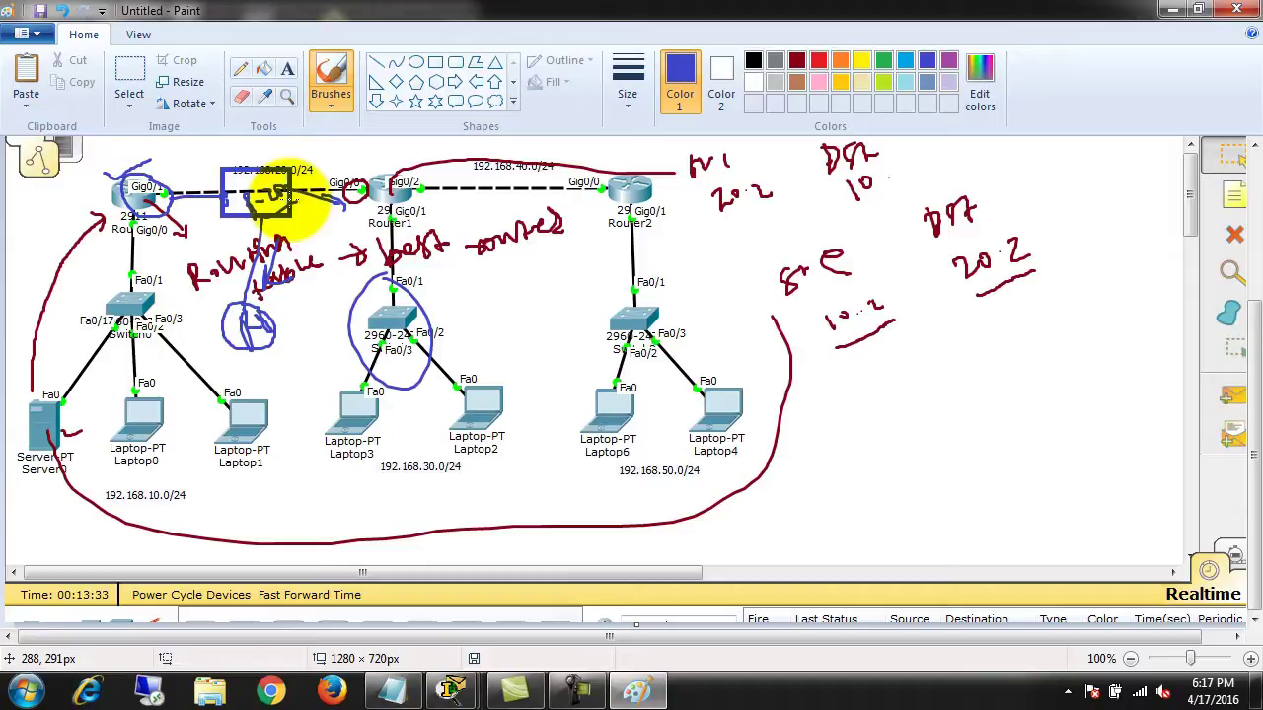
pyautogui.moveTo(399, 249)
pyautogui.mouseDown()
pyautogui.moveTo(383, 406)
pyautogui.moveTo(424, 296)
pyautogui.mouseUp()
pyautogui.moveTo(372, 193)
pyautogui.mouseDown()
pyautogui.moveTo(353, 179)
pyautogui.moveTo(384, 175)
pyautogui.mouseUp()
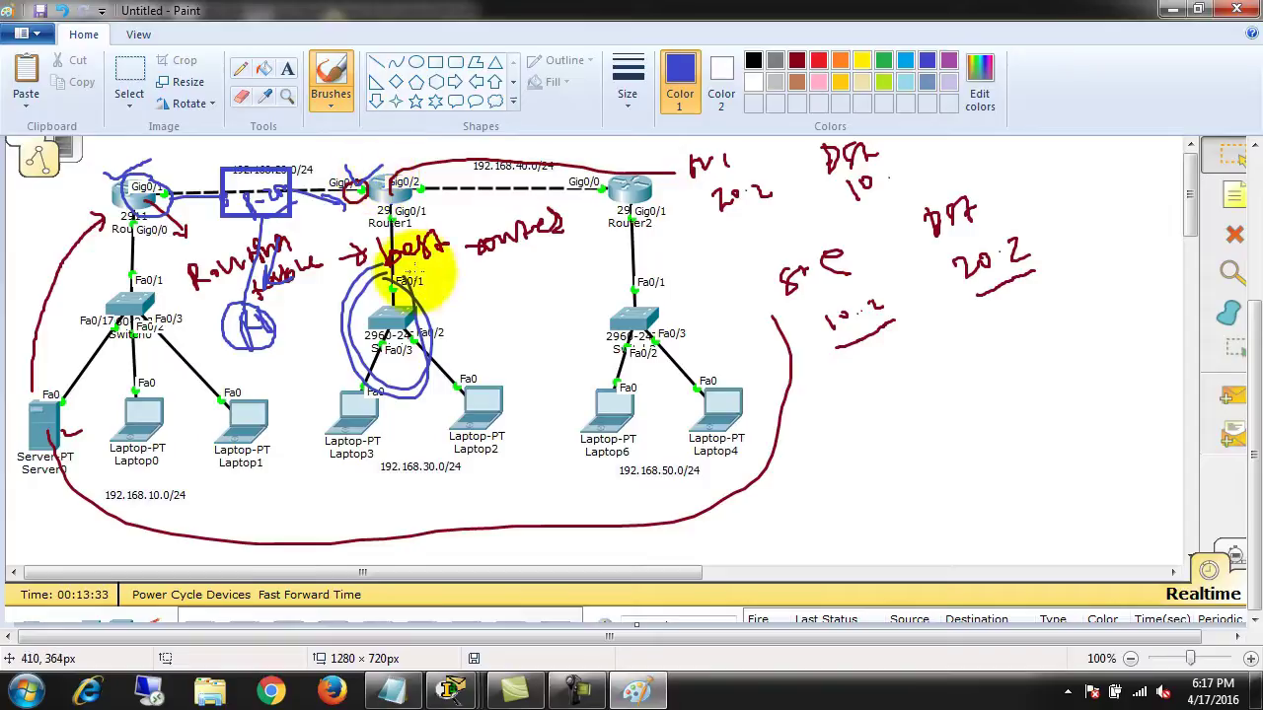
# Retrace the blue annotations from the leftmost router across the link to Router1, and add an outer loop around the middle switch.
pyautogui.moveTo(258, 208)
pyautogui.mouseDown()
pyautogui.moveTo(245, 321)
pyautogui.moveTo(247, 309)
pyautogui.moveTo(260, 333)
pyautogui.moveTo(254, 305)
pyautogui.mouseUp()
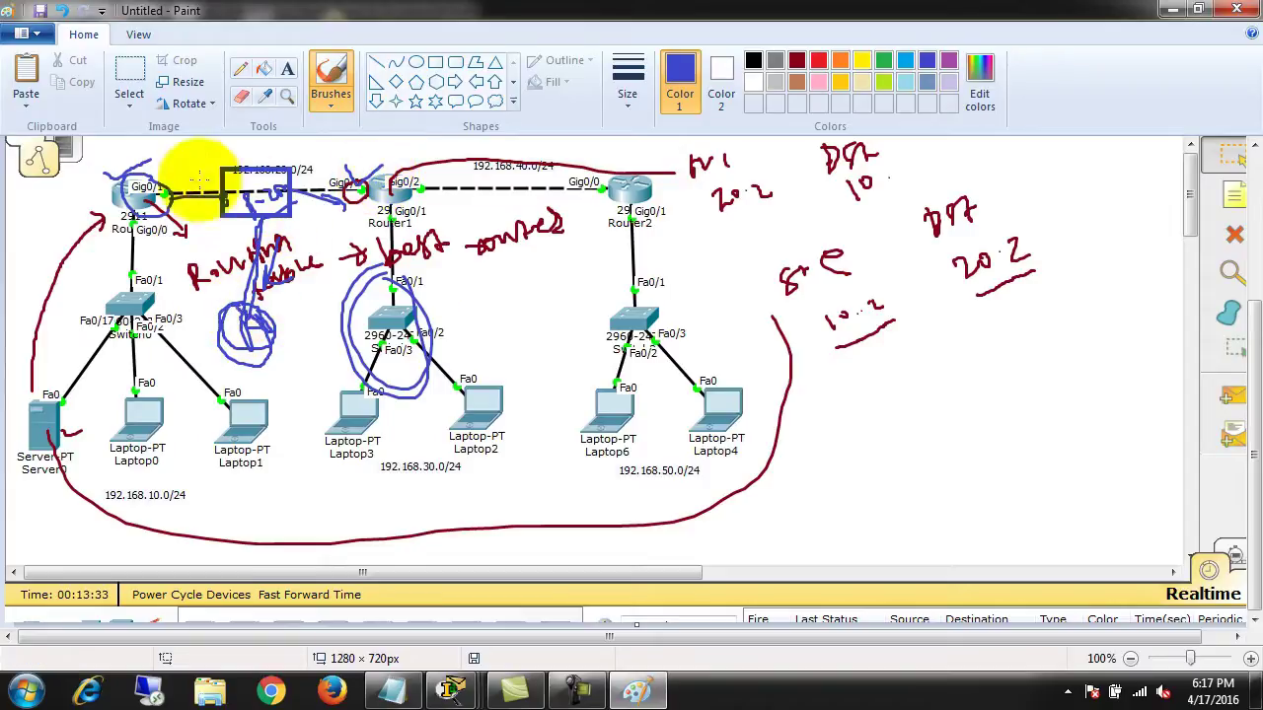
pyautogui.moveTo(155, 183)
pyautogui.mouseDown()
pyautogui.moveTo(130, 197)
pyautogui.moveTo(154, 169)
pyautogui.mouseUp()
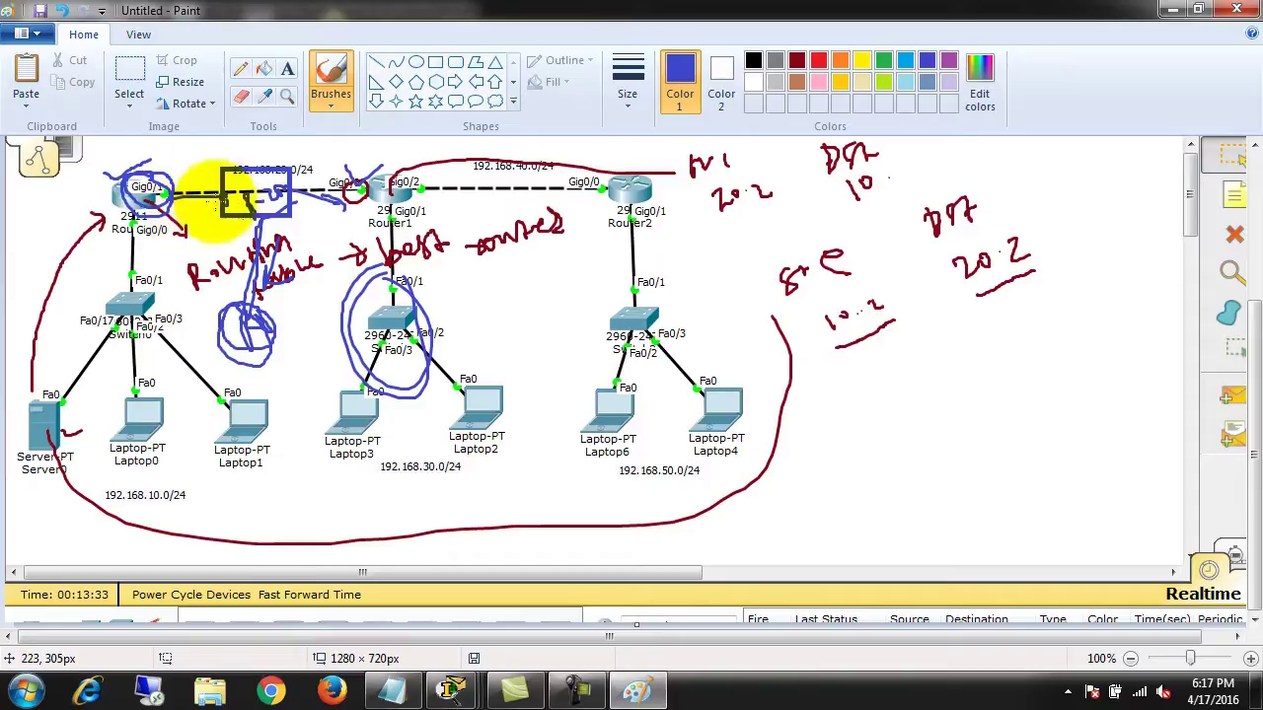
pyautogui.moveTo(183, 184); pyautogui.dragTo(209, 182)
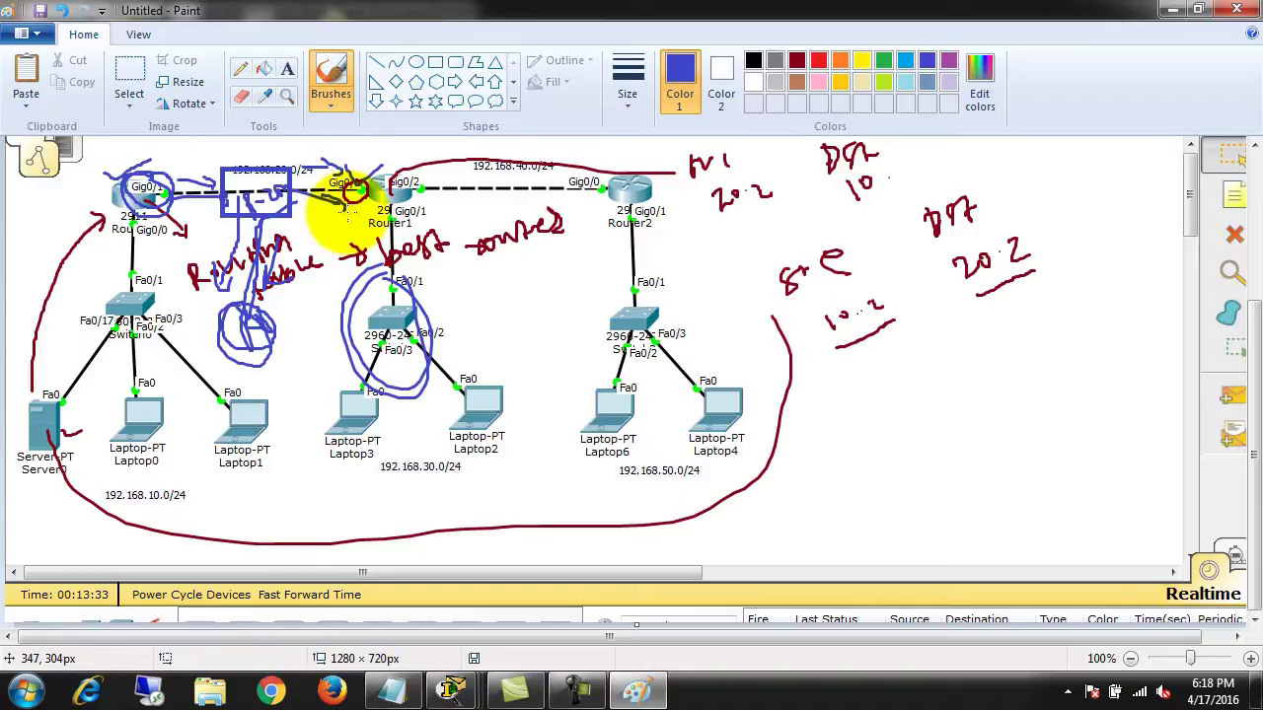
pyautogui.moveTo(395, 282)
pyautogui.mouseDown()
pyautogui.moveTo(363, 309)
pyautogui.moveTo(455, 371)
pyautogui.mouseUp()
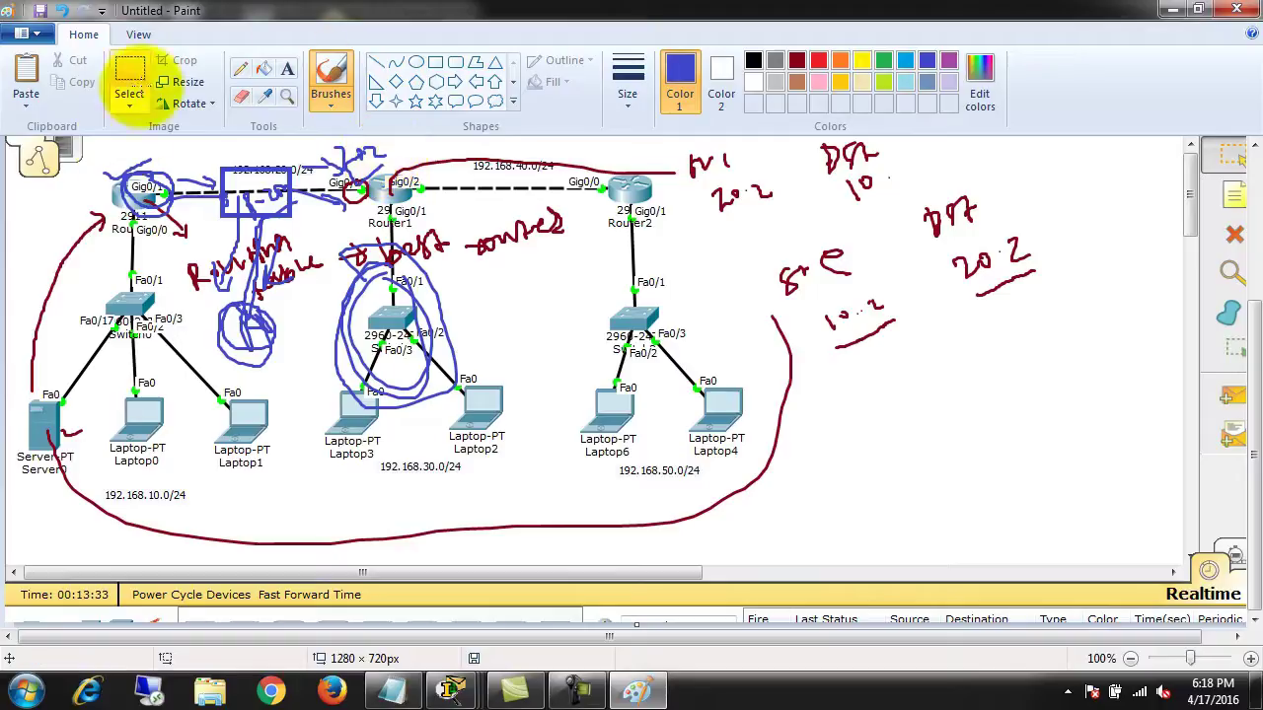
# Switch back to the Notepad class notes, highlight "Self exit interface name" once more, and clear the selection.
pyautogui.click(1171, 11)
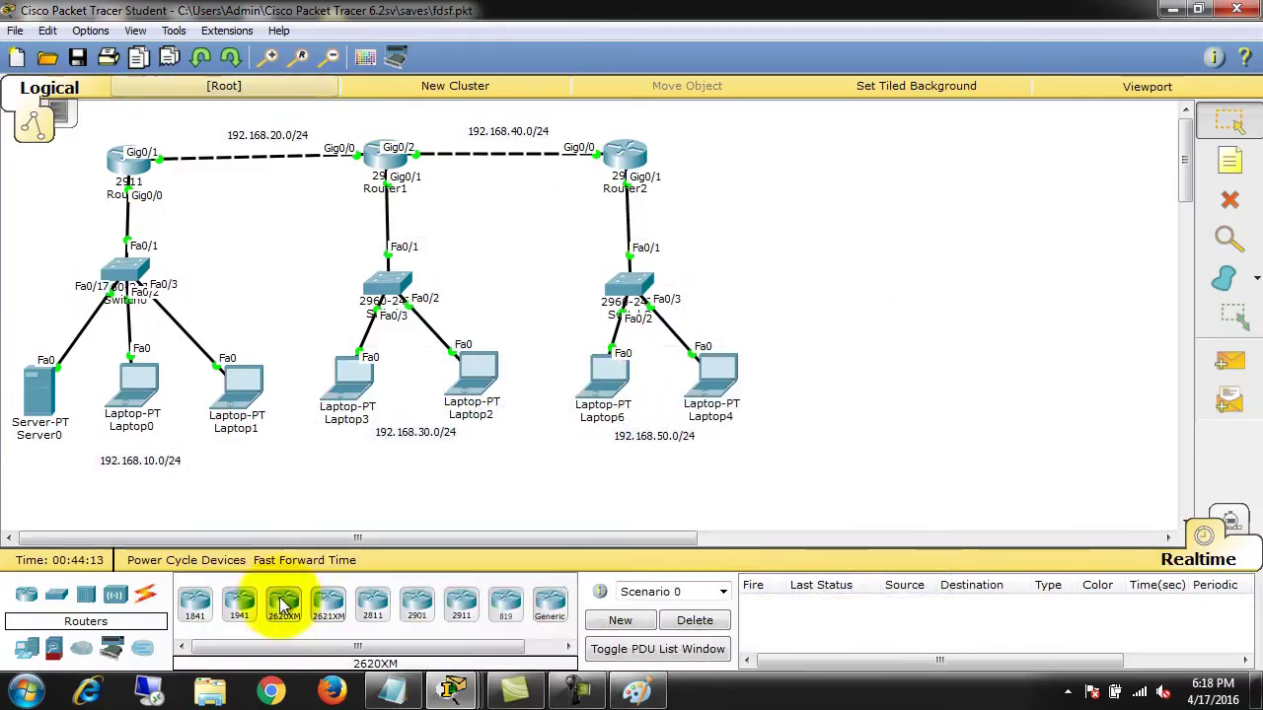
pyautogui.click(390, 688)
pyautogui.moveTo(12, 424); pyautogui.dragTo(351, 434)
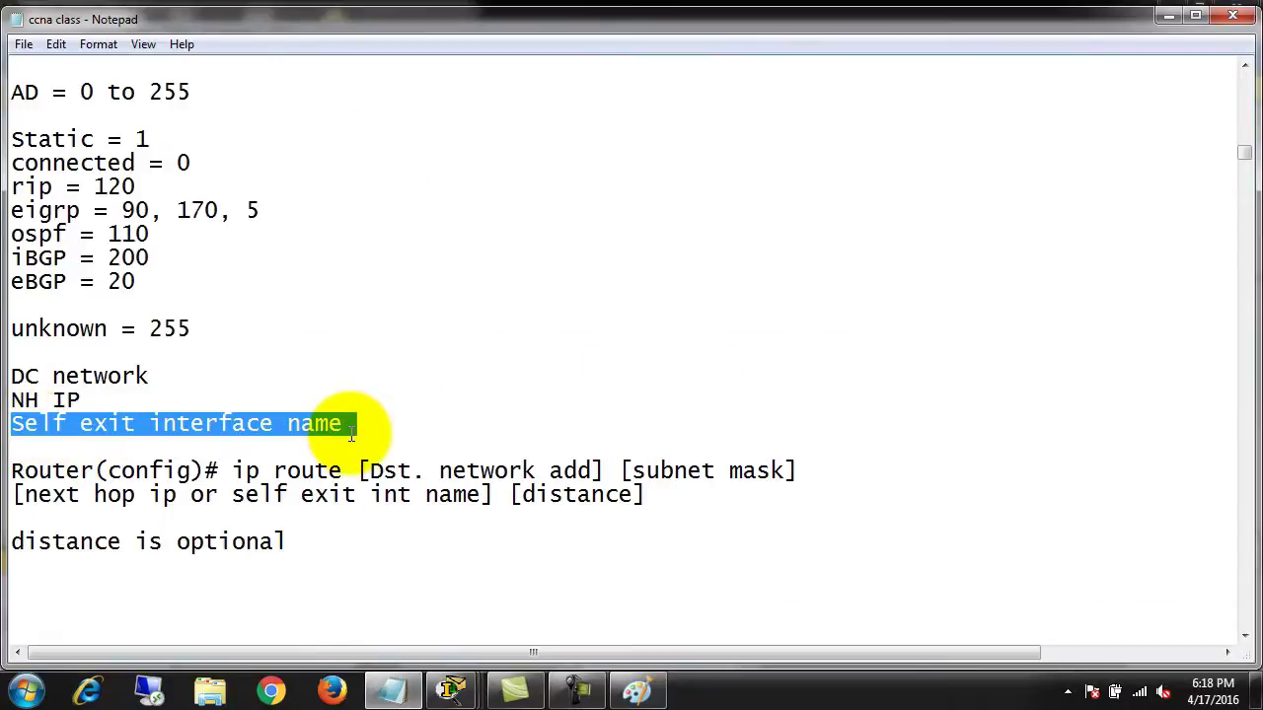
pyautogui.doubleClick(373, 423)
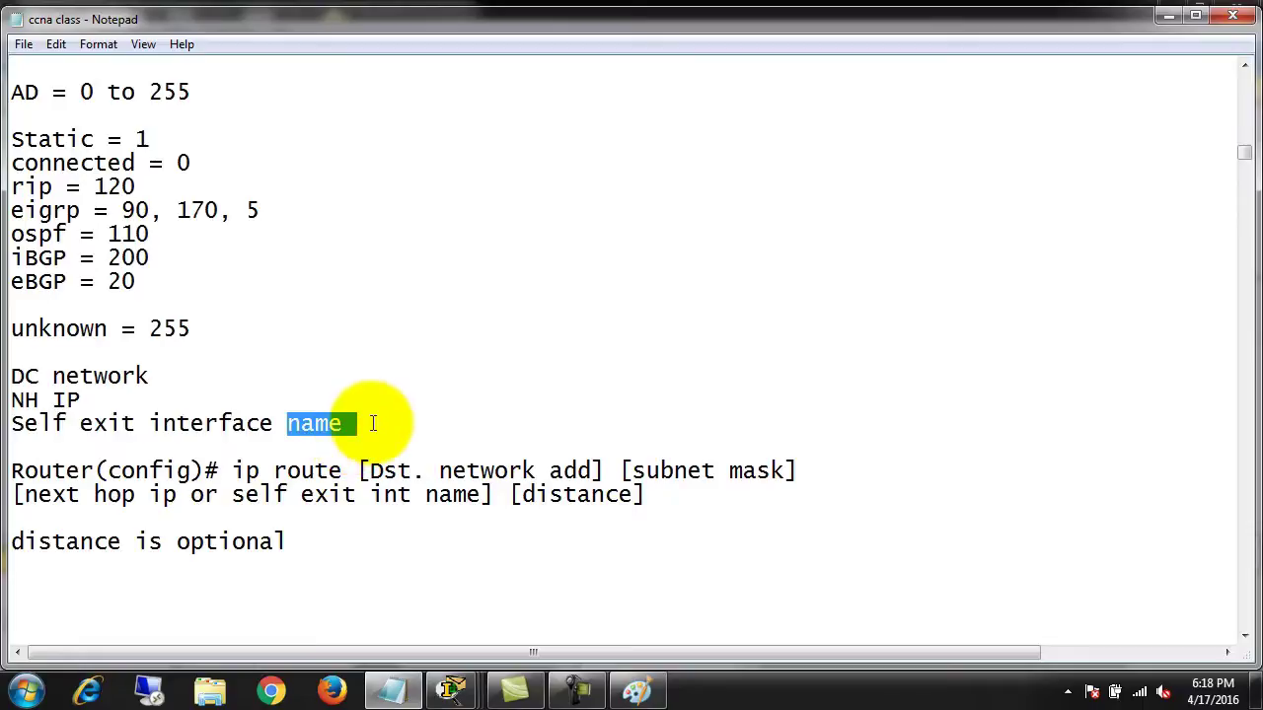
pyautogui.click(373, 423)
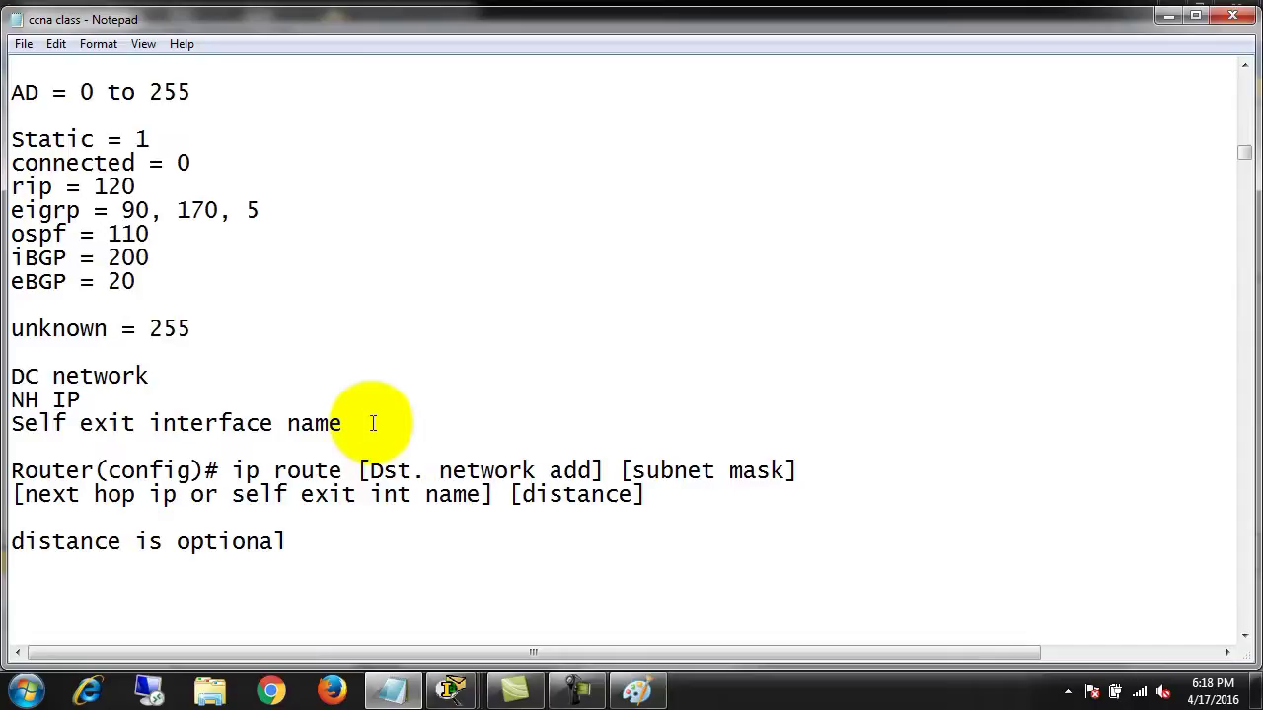
# Check the Paint sketch briefly, then highlight "DC network" and "Self exit interface name" in turn in the Notepad notes.
pyautogui.click(638, 689)
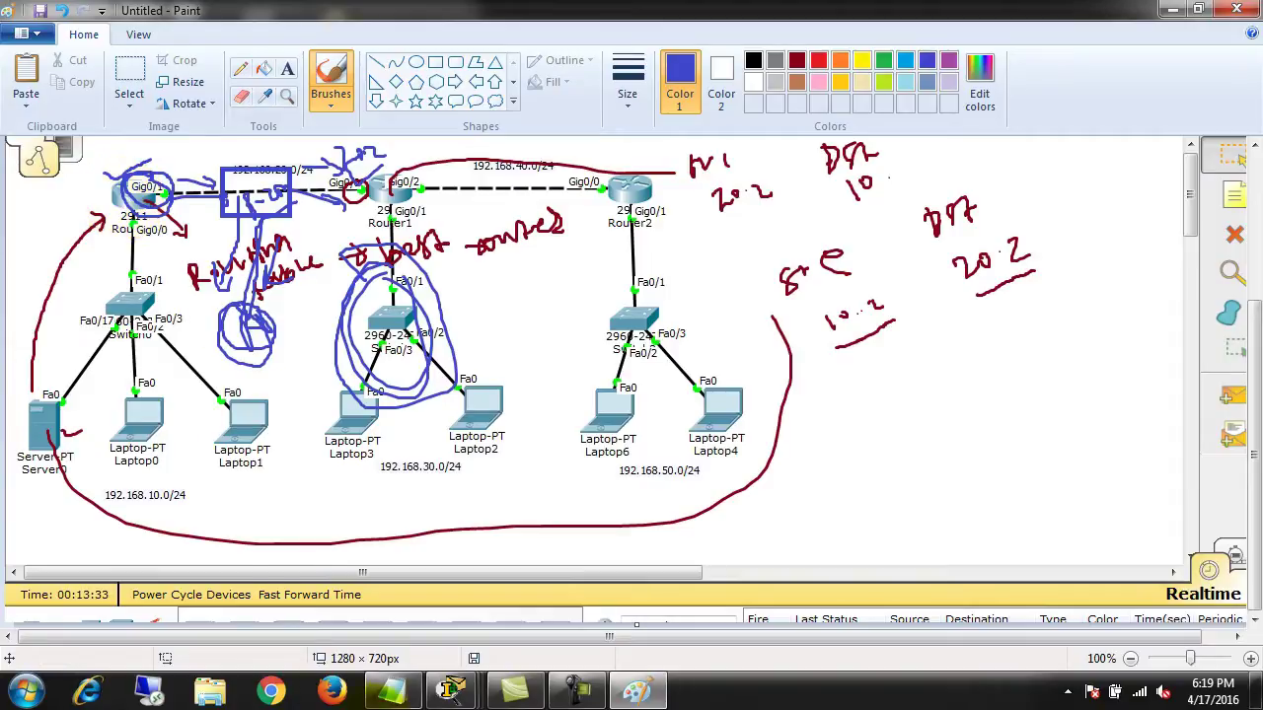
pyautogui.click(1170, 11)
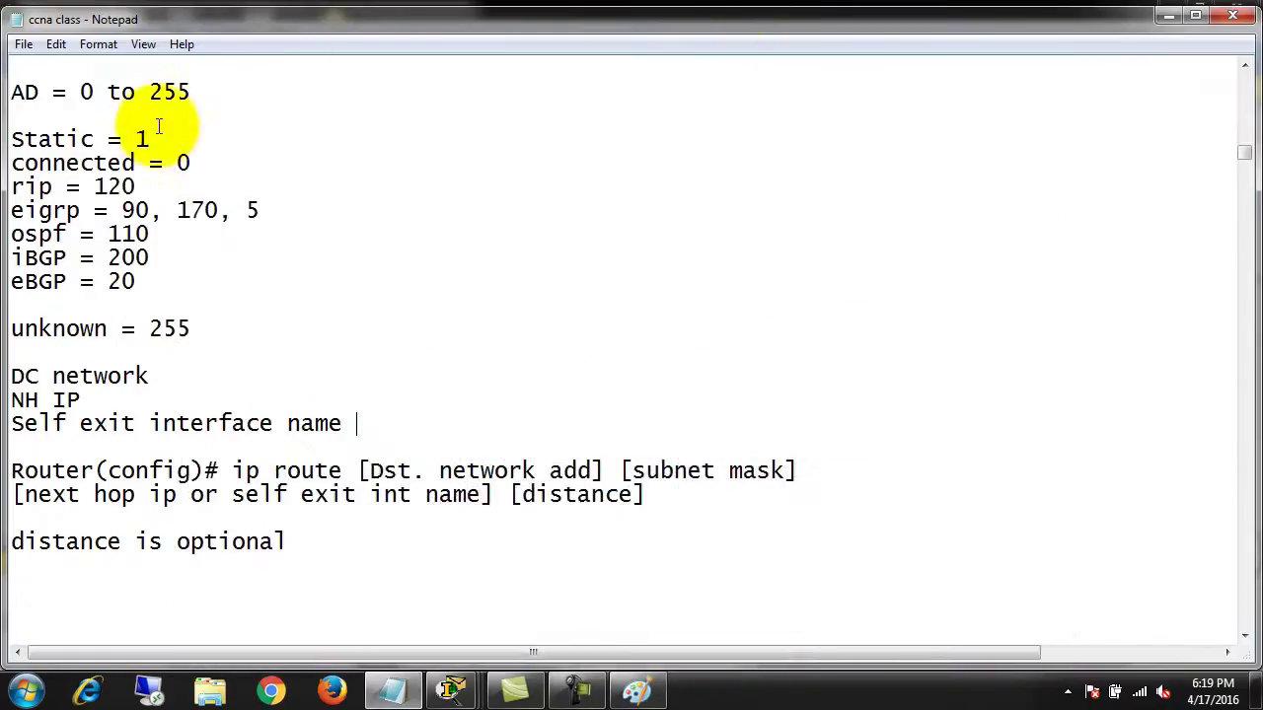
pyautogui.moveTo(18, 371); pyautogui.dragTo(169, 375)
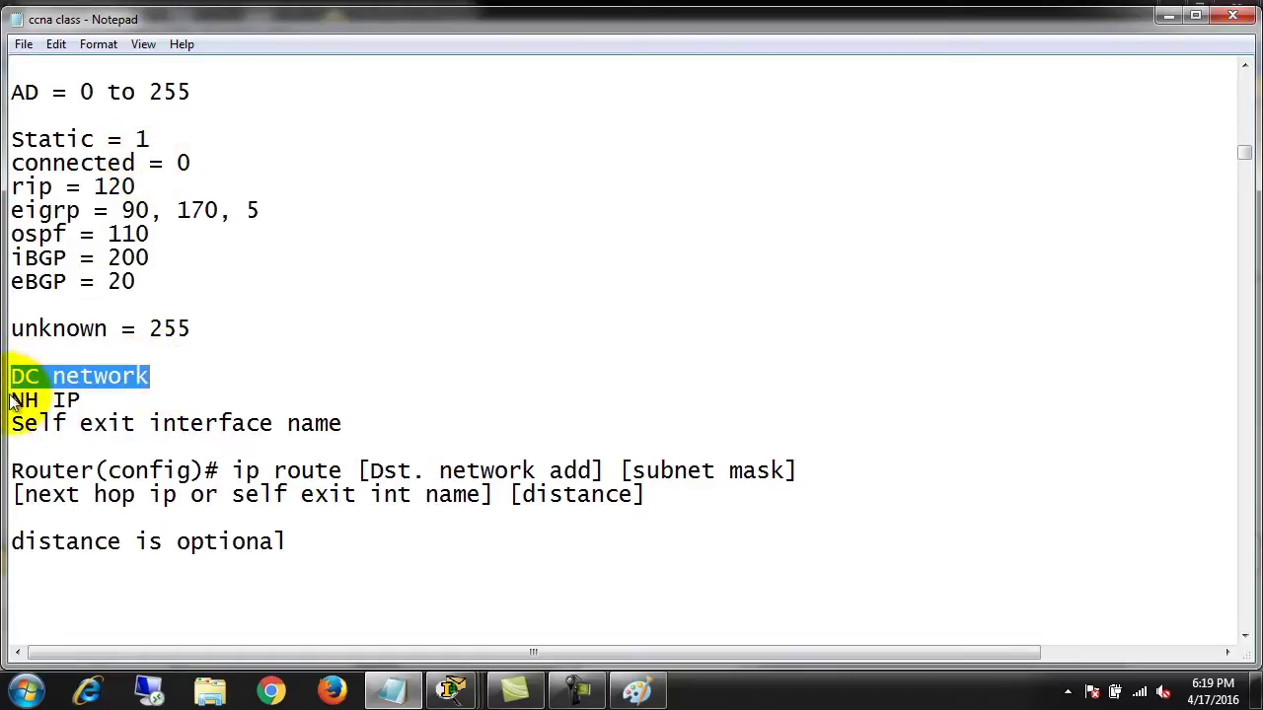
pyautogui.moveTo(30, 422); pyautogui.dragTo(382, 421)
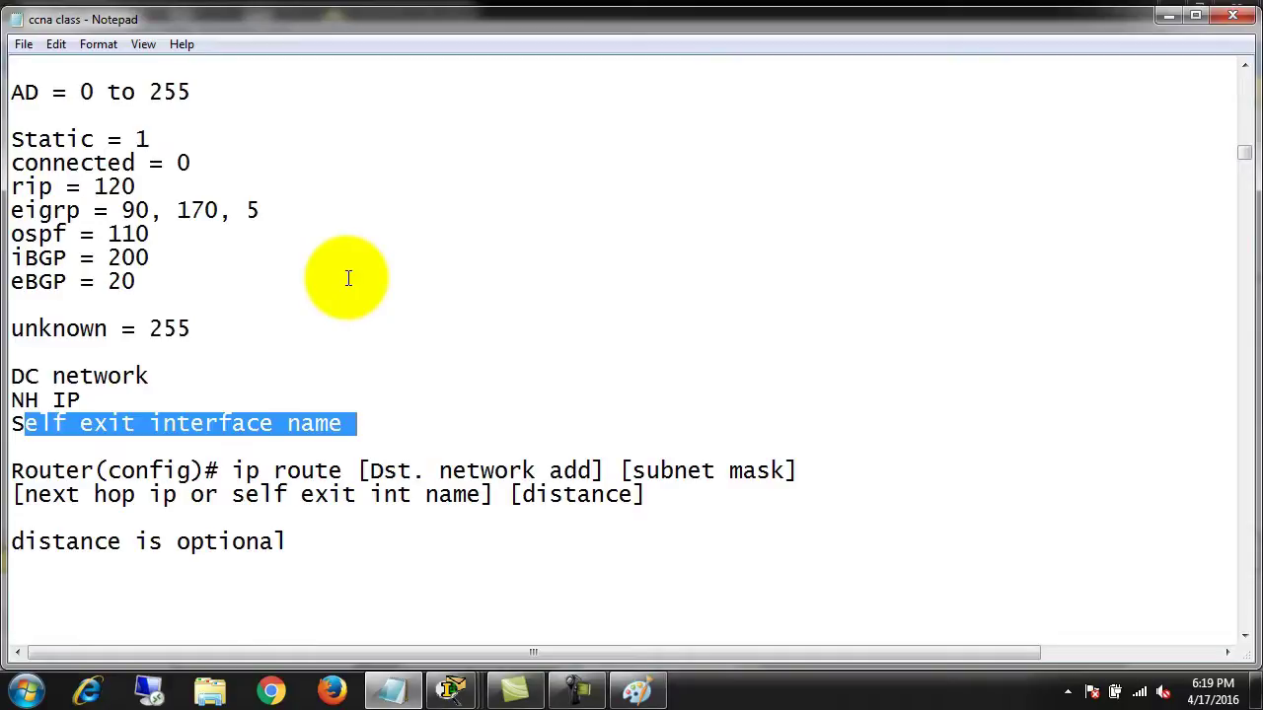
# Brush a blue tick above the leftmost router in the Paint sketch and return to the Notepad notes.
pyautogui.click(637, 690)
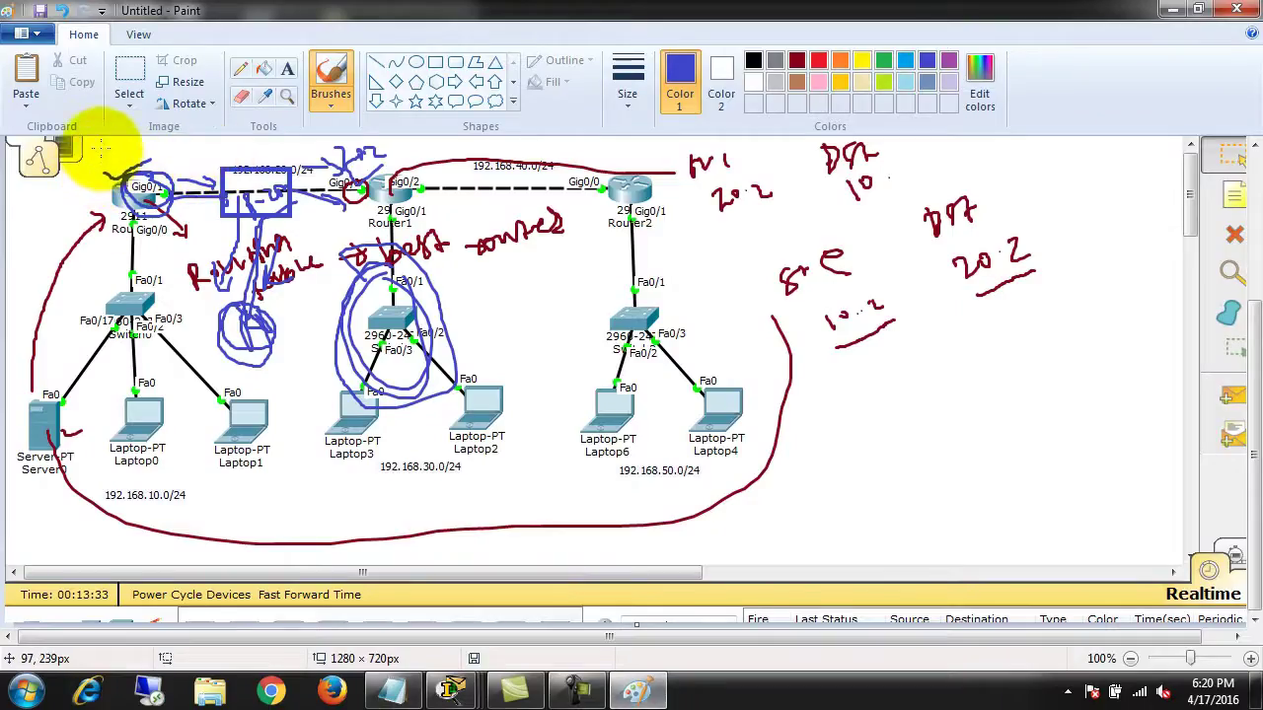
pyautogui.moveTo(90, 154); pyautogui.dragTo(127, 155)
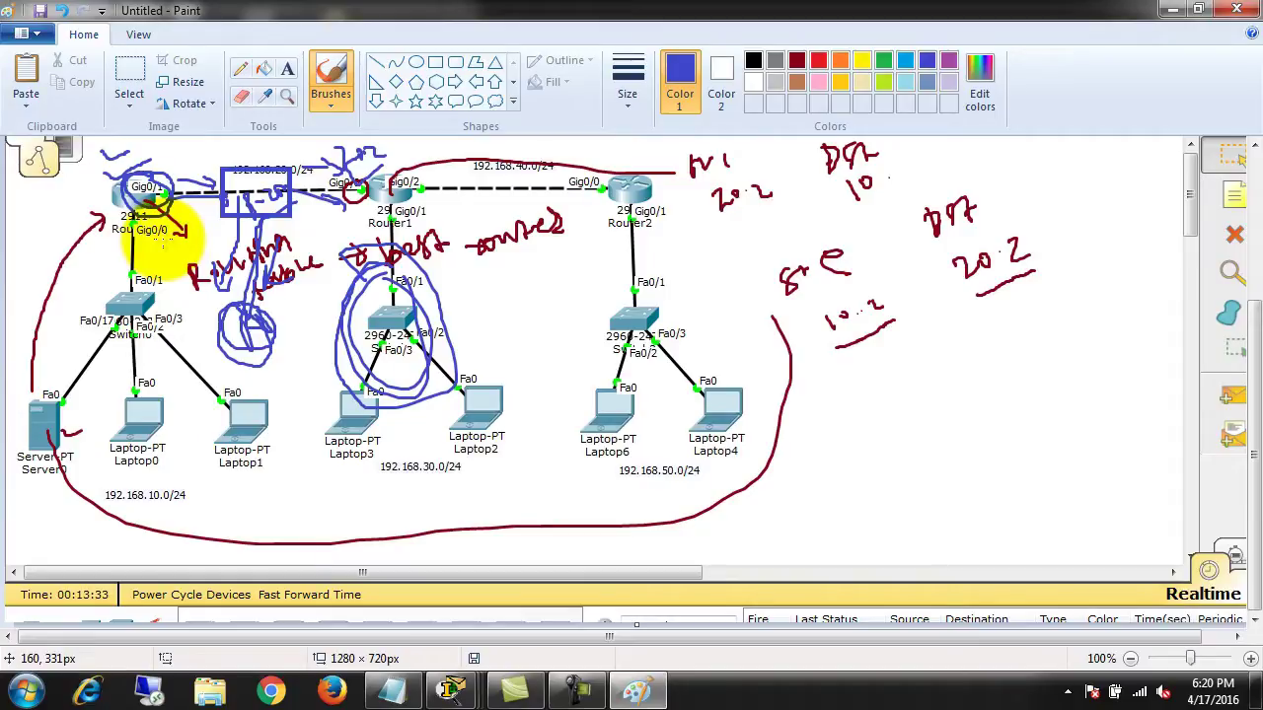
pyautogui.click(1172, 10)
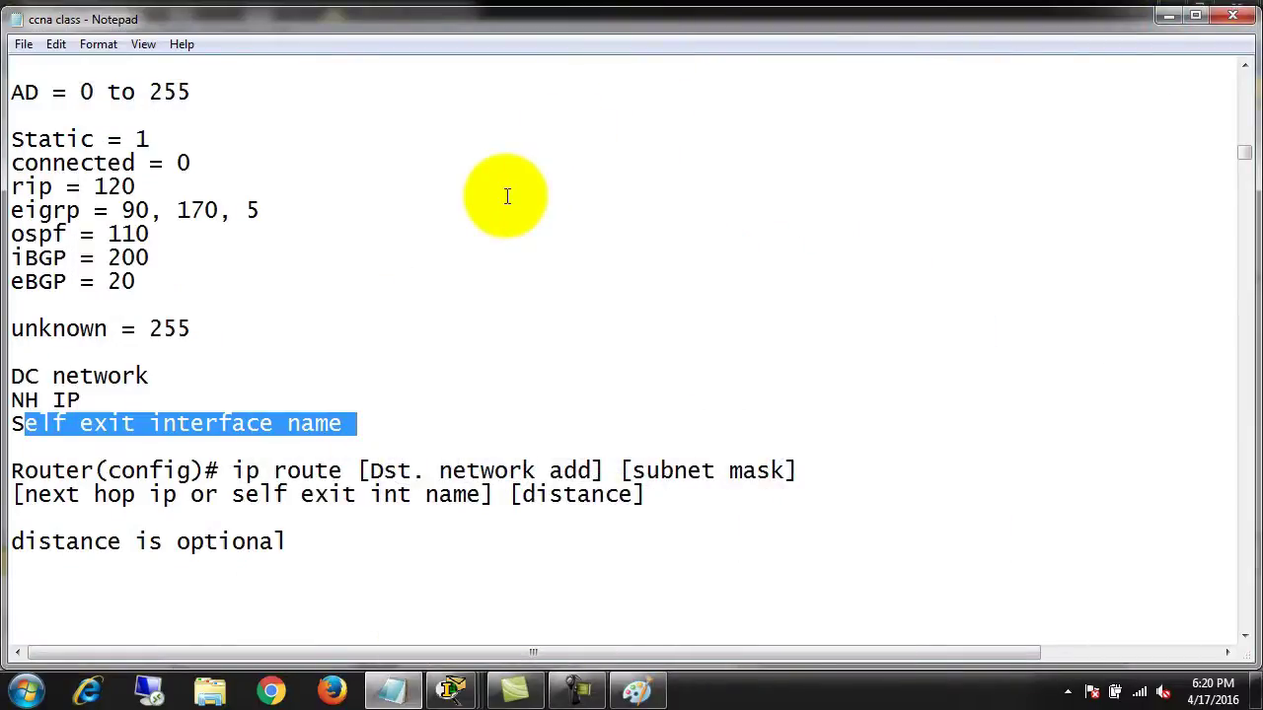
# Highlight the destination network, subnet mask and next hop or exit interface parts of the ip route syntax in the notes.
pyautogui.scroll(-2, 291, 424)
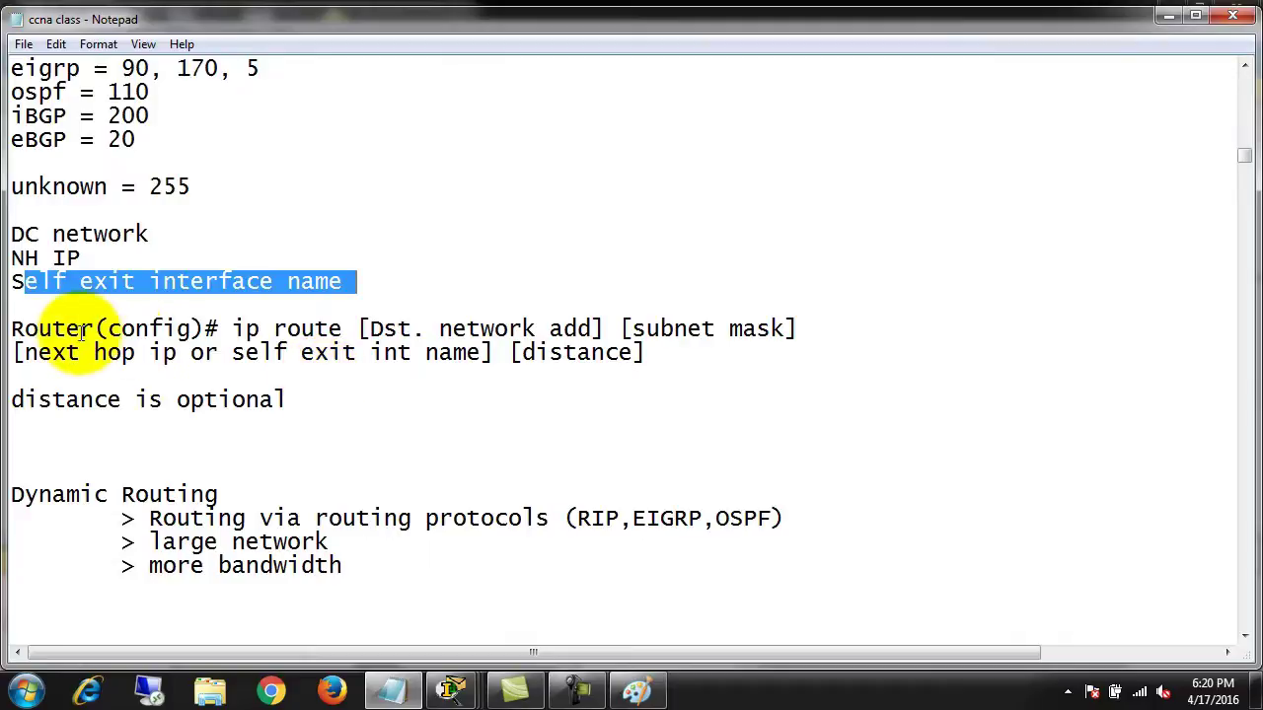
pyautogui.moveTo(232, 328); pyautogui.dragTo(599, 329)
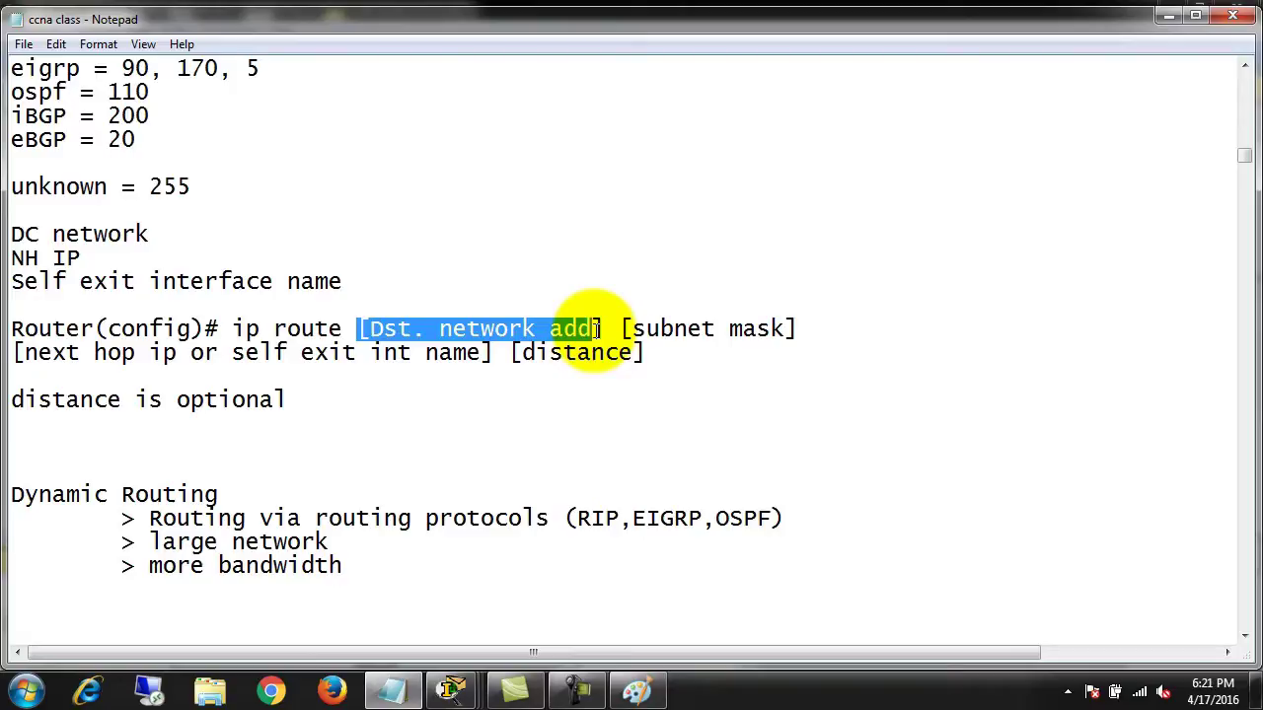
pyautogui.click(596, 304)
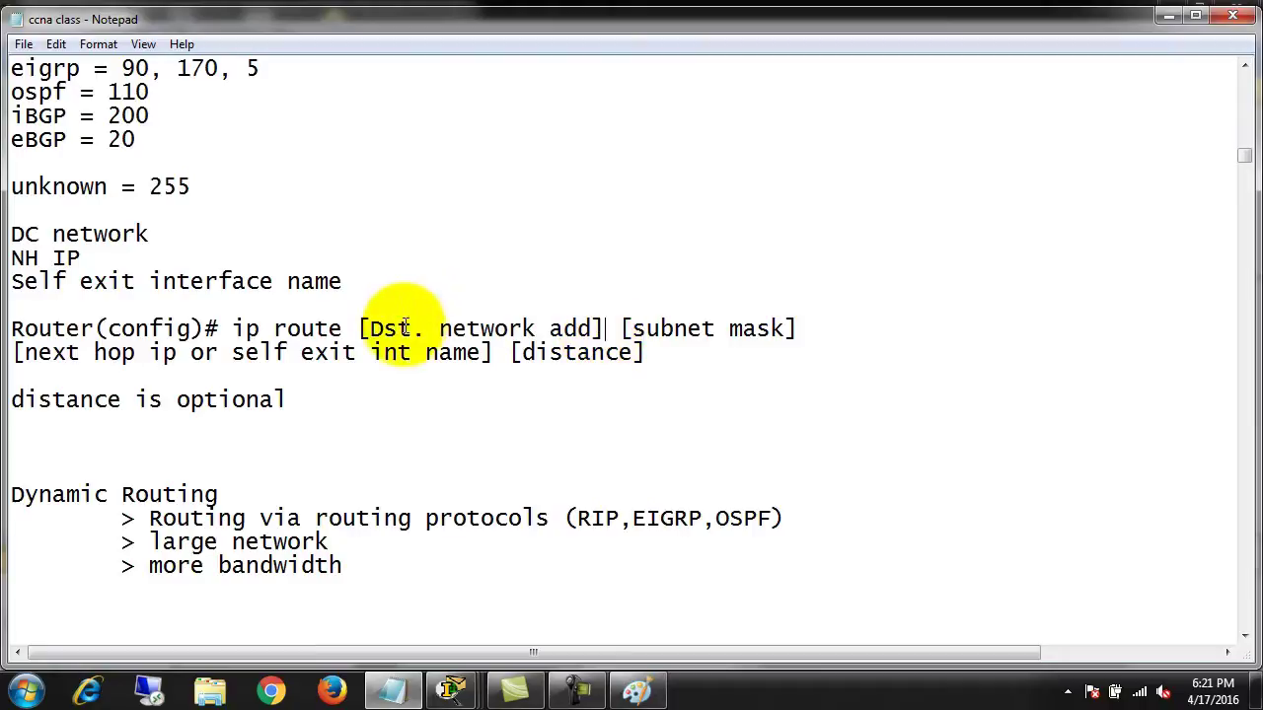
pyautogui.moveTo(371, 329); pyautogui.dragTo(596, 328)
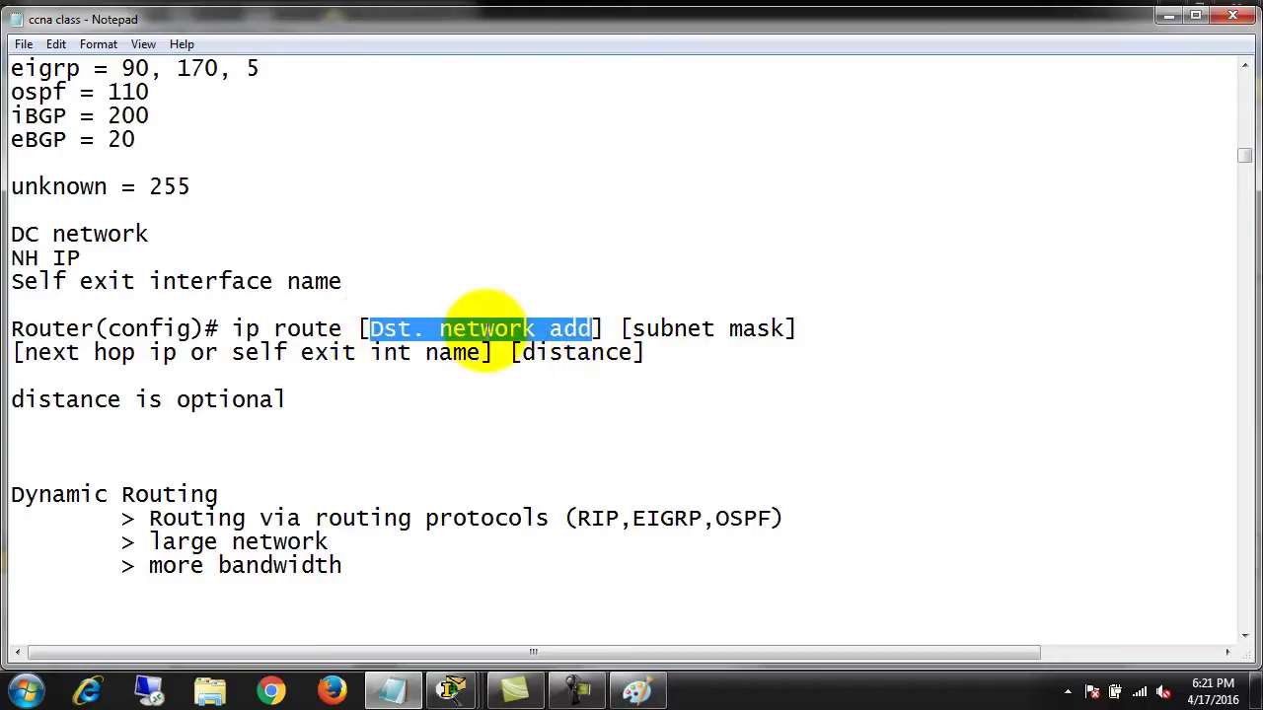
pyautogui.moveTo(633, 329); pyautogui.dragTo(786, 330)
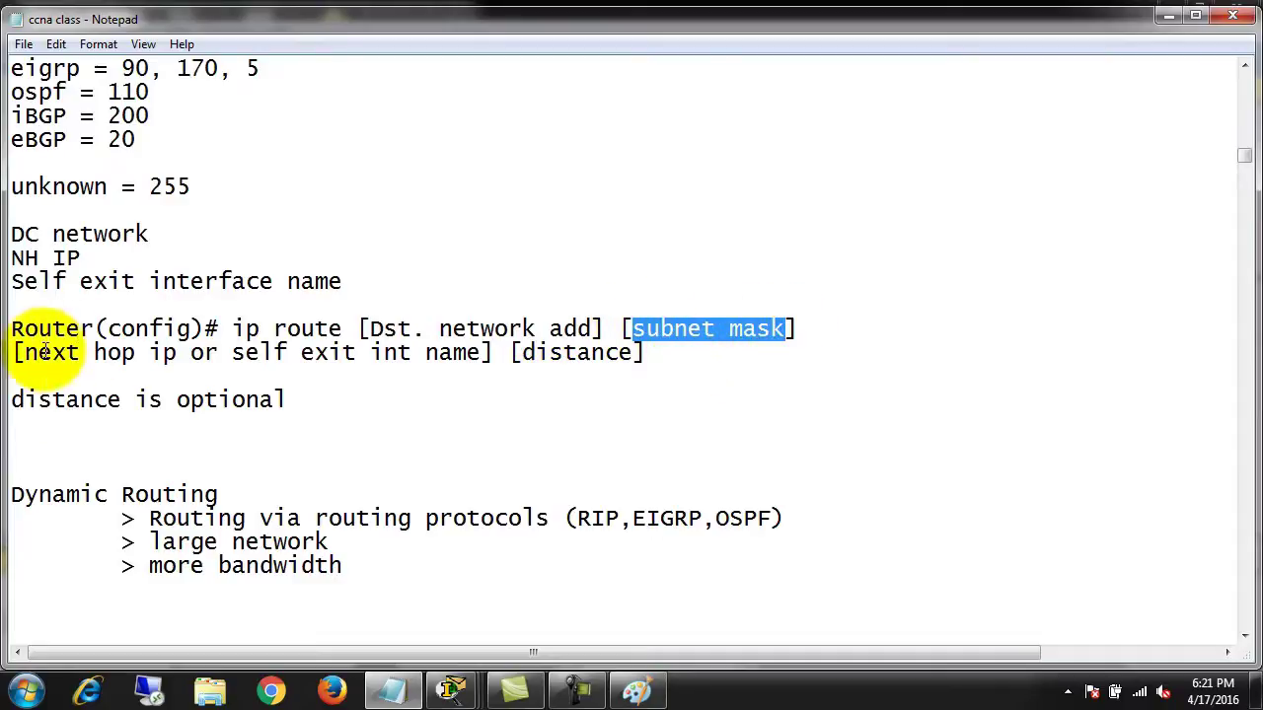
pyautogui.moveTo(24, 352); pyautogui.dragTo(490, 358)
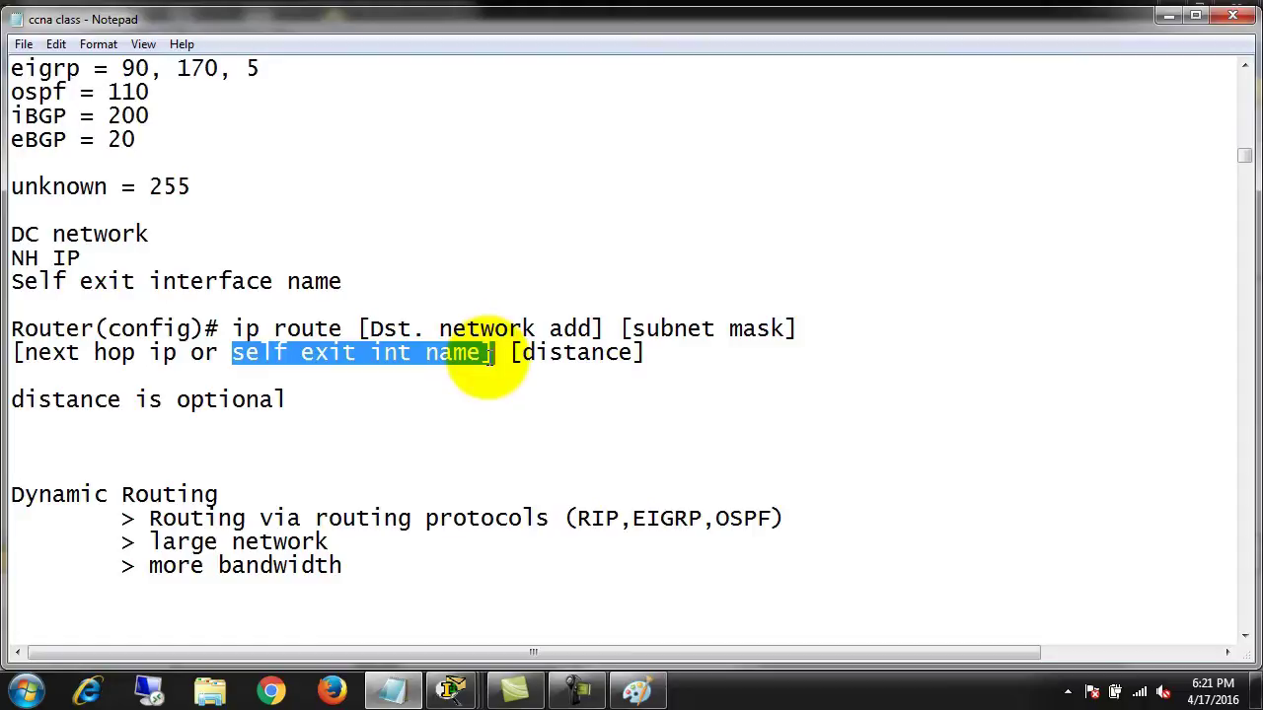
# Highlight the [distance] parameter and the "distance is optional" note, then the ip route syntax without the distance.
pyautogui.click(605, 355)
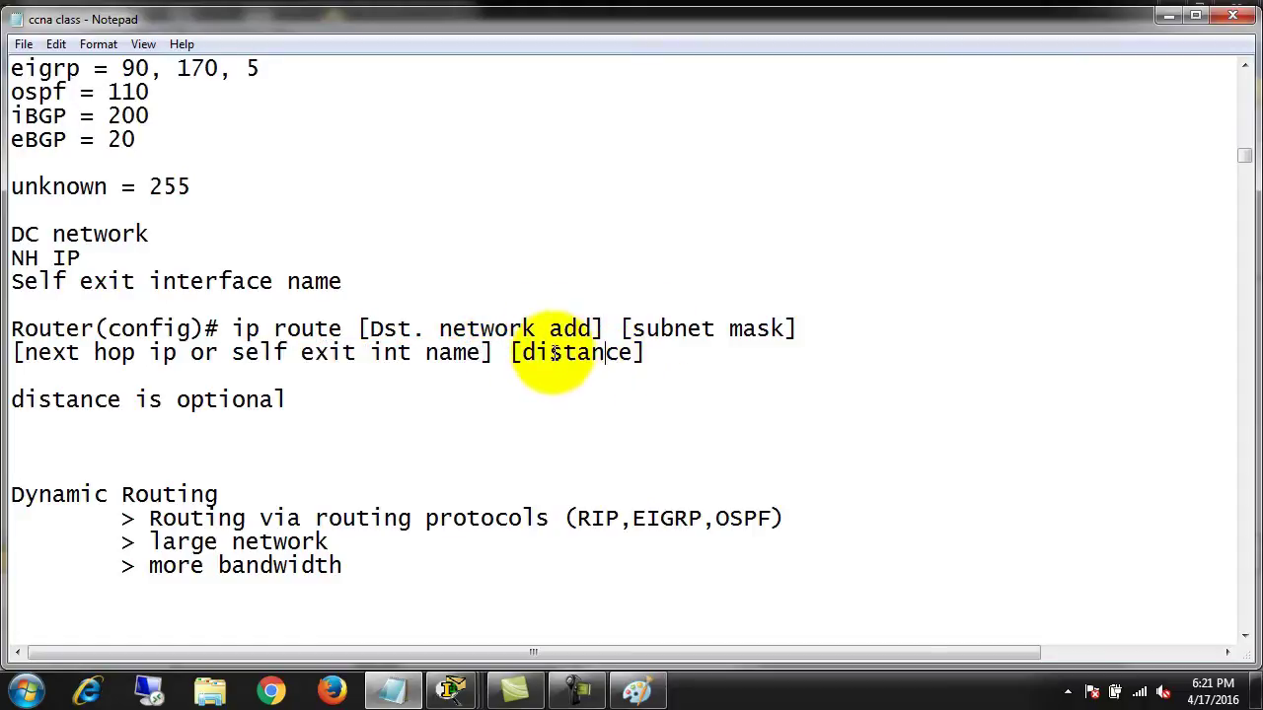
pyautogui.moveTo(511, 353); pyautogui.dragTo(647, 351)
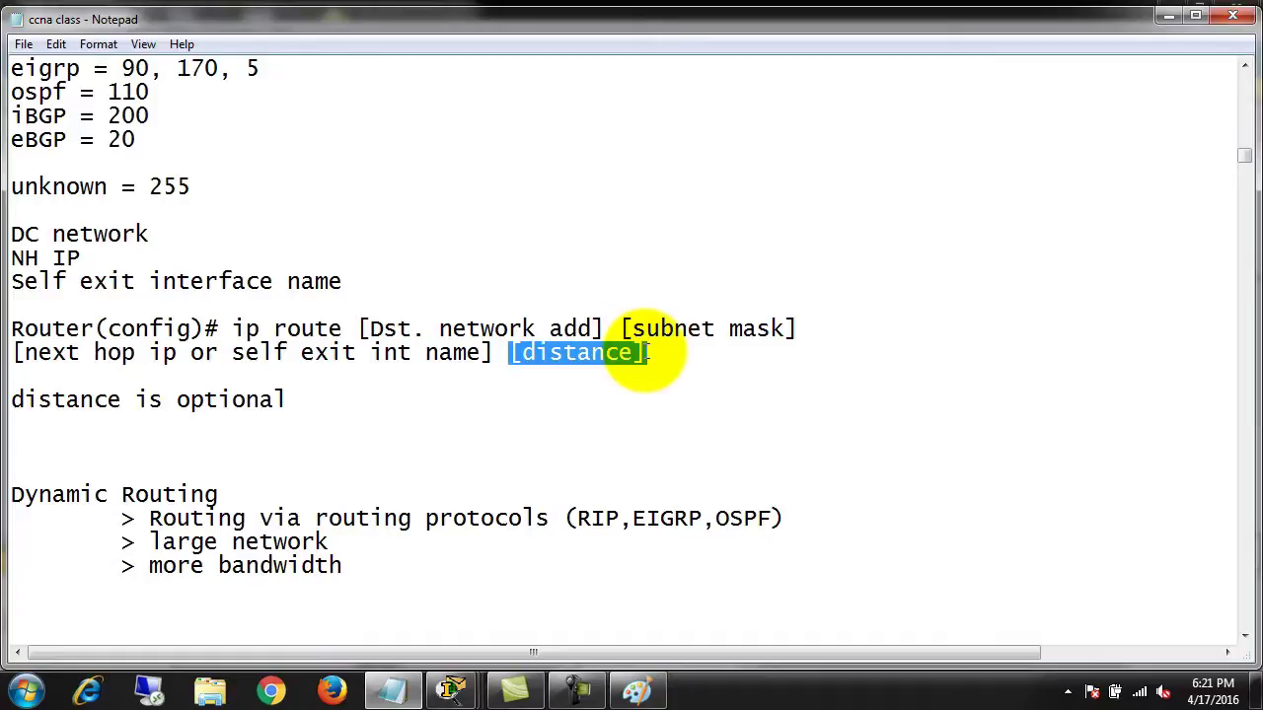
pyautogui.moveTo(23, 399); pyautogui.dragTo(301, 399)
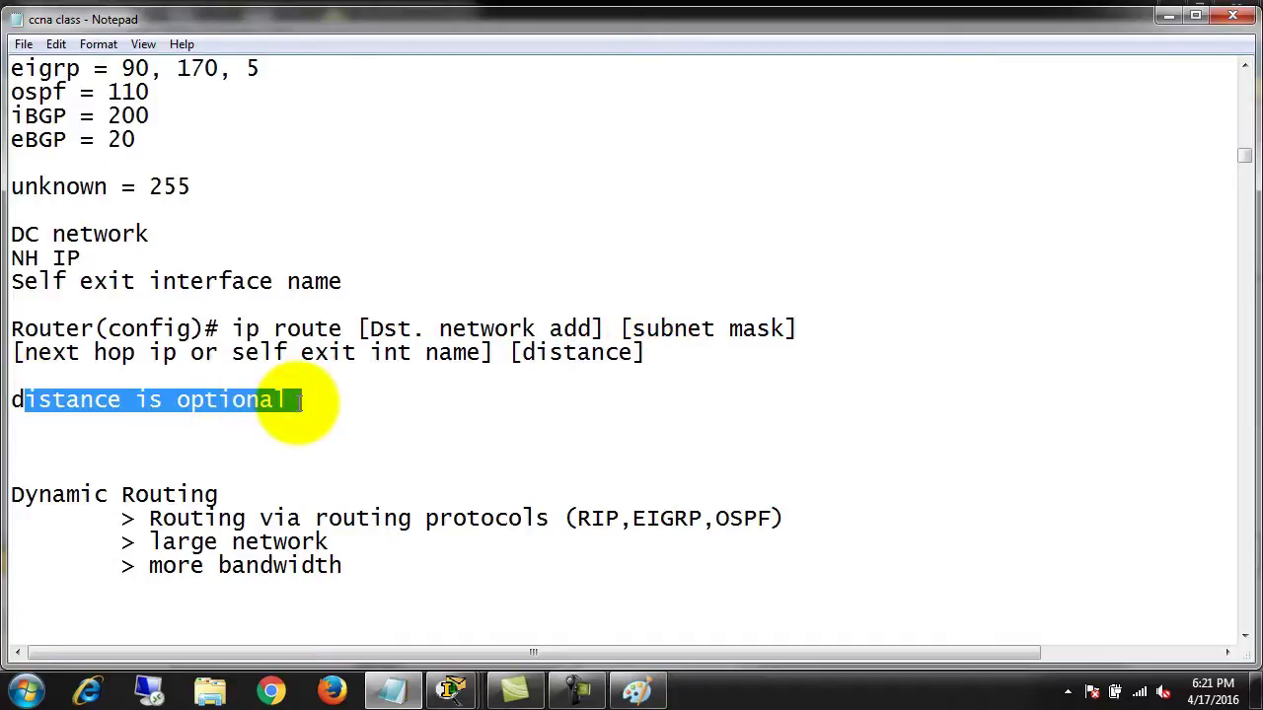
pyautogui.click(301, 399)
pyautogui.moveTo(493, 352); pyautogui.dragTo(234, 333)
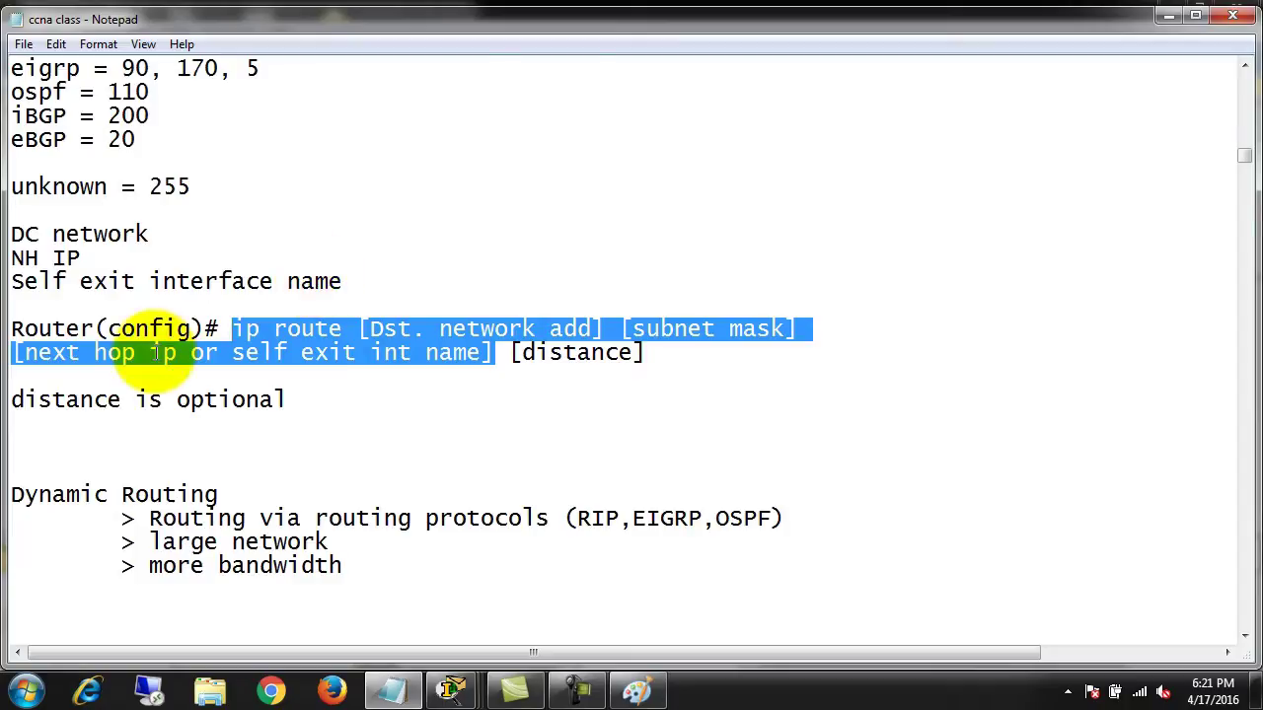
# Switch to Packet Tracer, open Router0's command line, and reposition and widen its window beside the topology.
pyautogui.moveTo(451, 688)
pyautogui.click(100, 598)
pyautogui.click(128, 165)
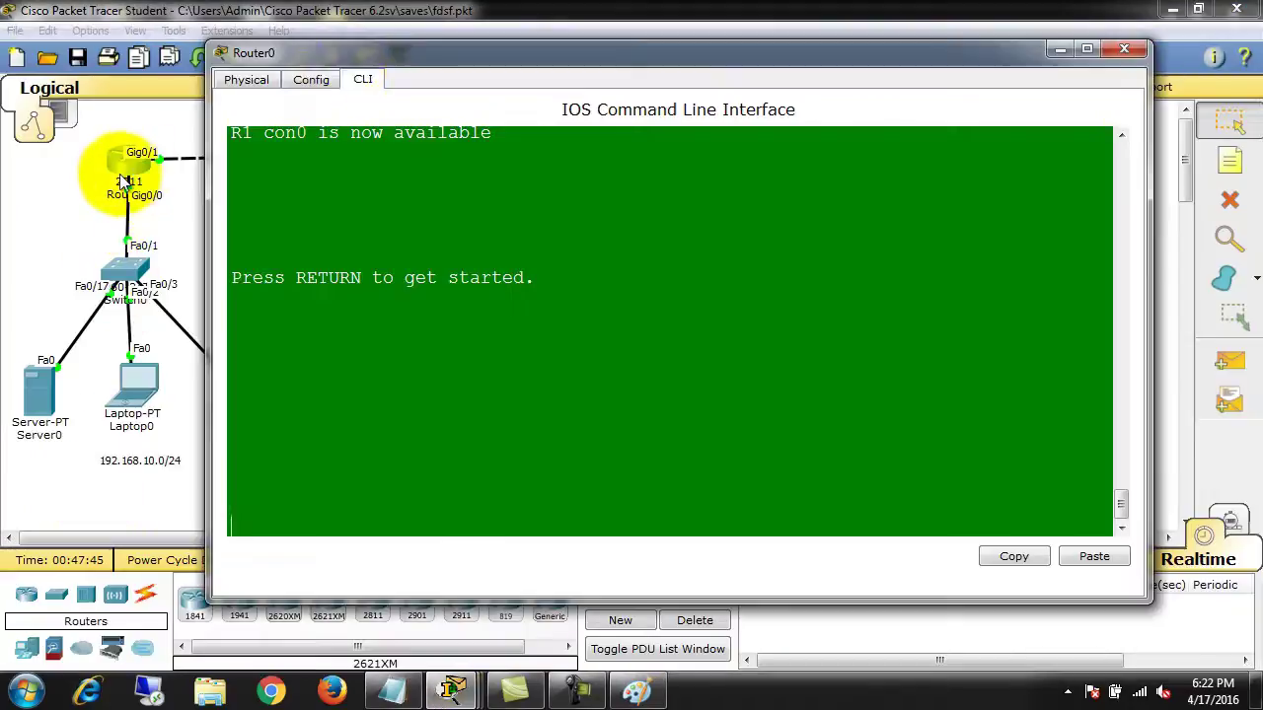
pyautogui.moveTo(355, 55); pyautogui.dragTo(423, 51)
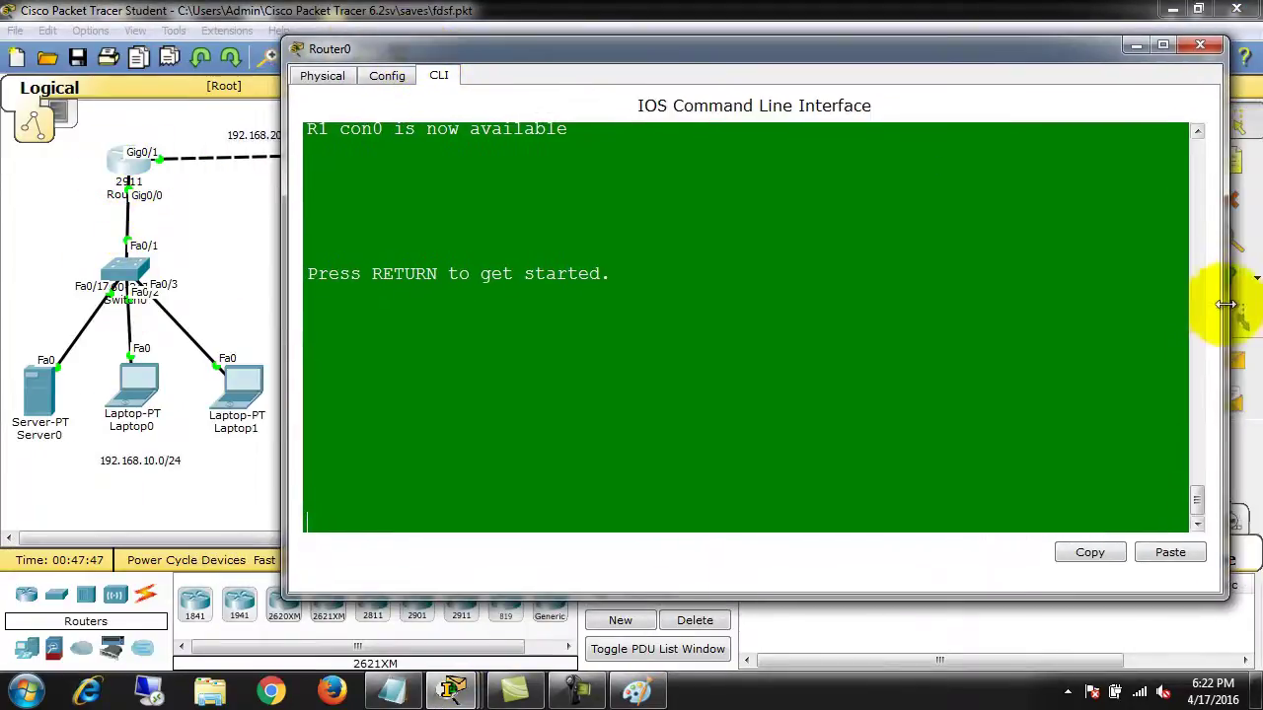
pyautogui.moveTo(1232, 302); pyautogui.dragTo(1258, 314)
# Start the R1 console session and enter privileged and global configuration mode with en and conf t.
pyautogui.press('Return')
pyautogui.press('Return')
pyautogui.press('Return')
pyautogui.write('en')
pyautogui.press('Return')
pyautogui.write('conf t')
pyautogui.press('Return')
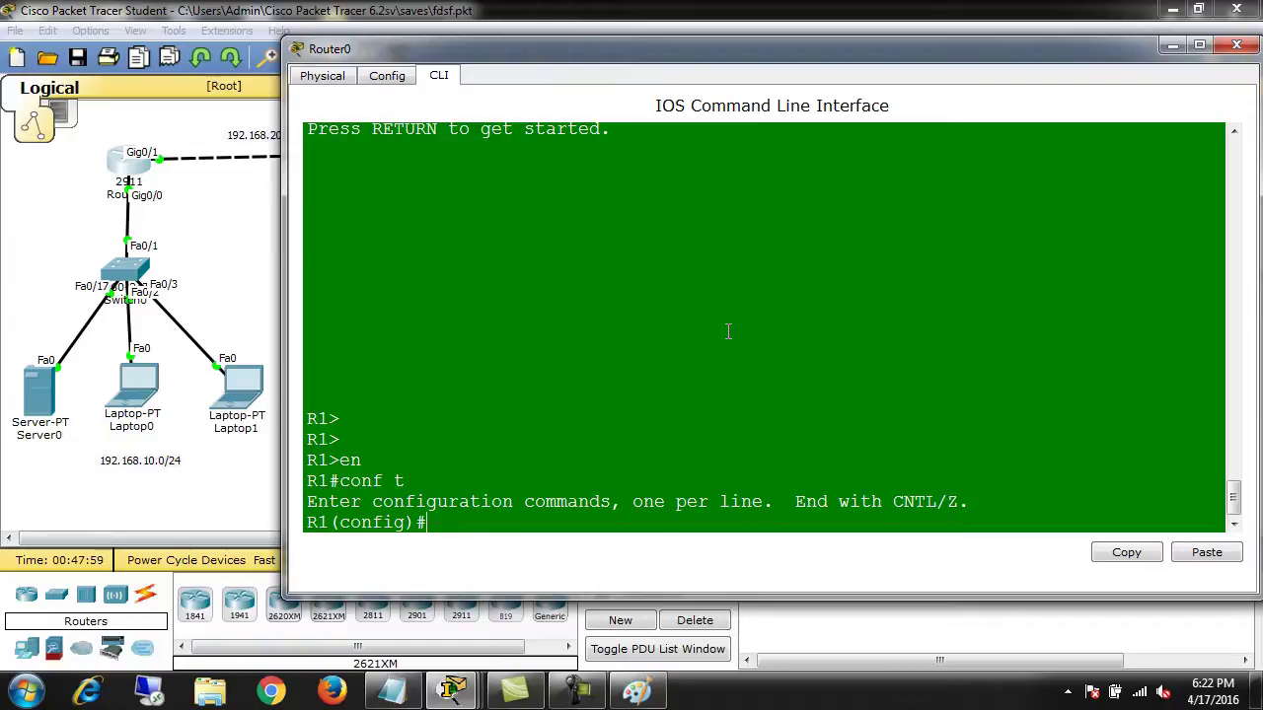
# Add a static route on R1 to 192.168.30.0 255.255.255.0 through next hop 192.168.20.2.
pyautogui.write('ip router')
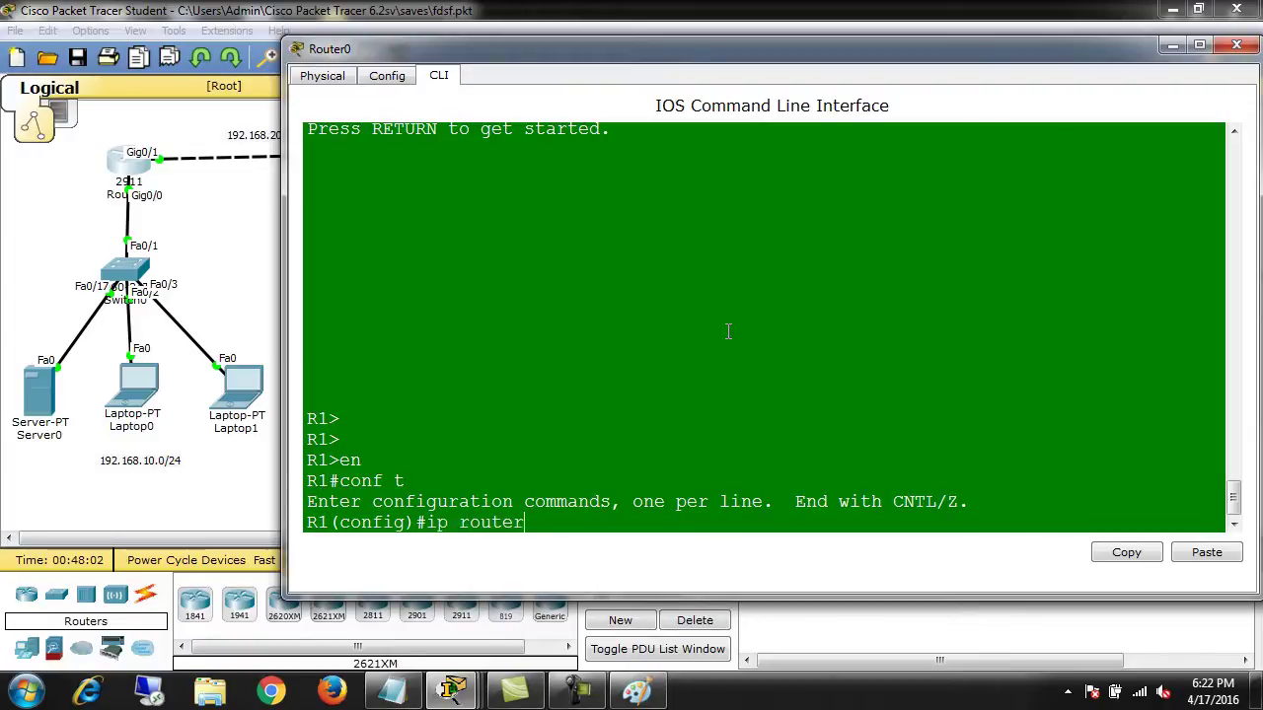
pyautogui.press('BackSpace')
pyautogui.write('192.168.30.0 2')
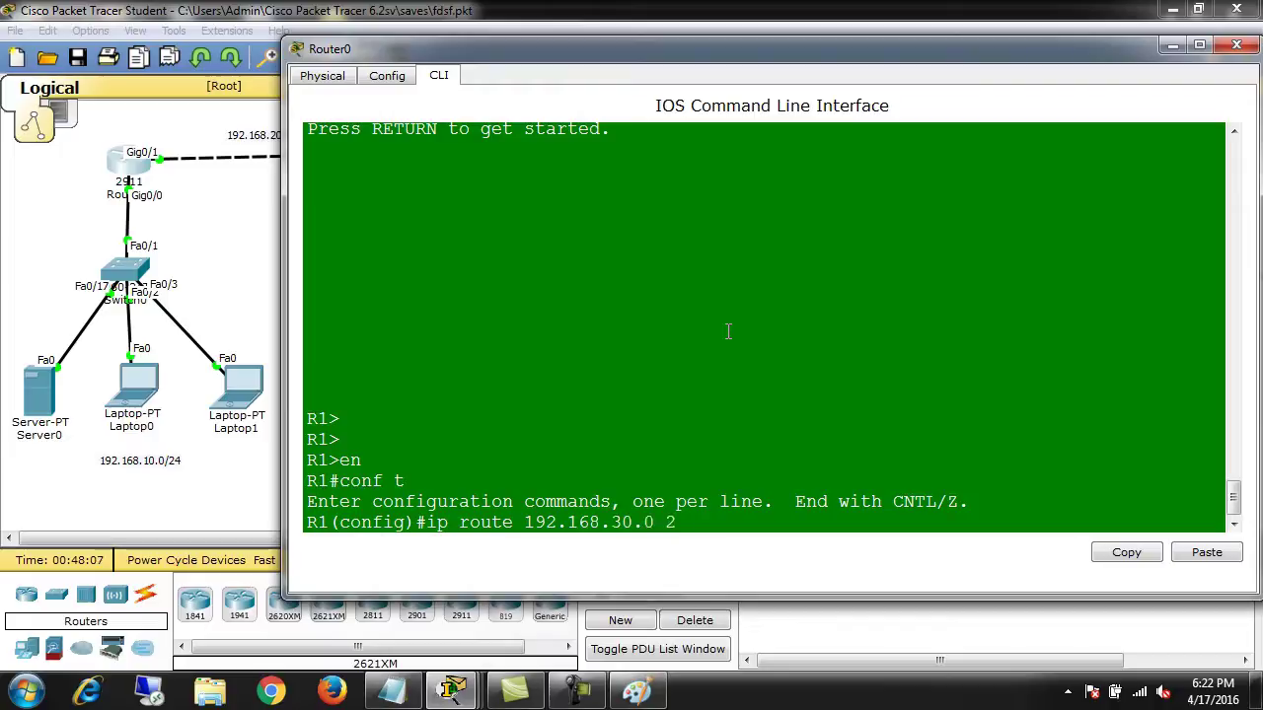
pyautogui.write('55.255.255.0')
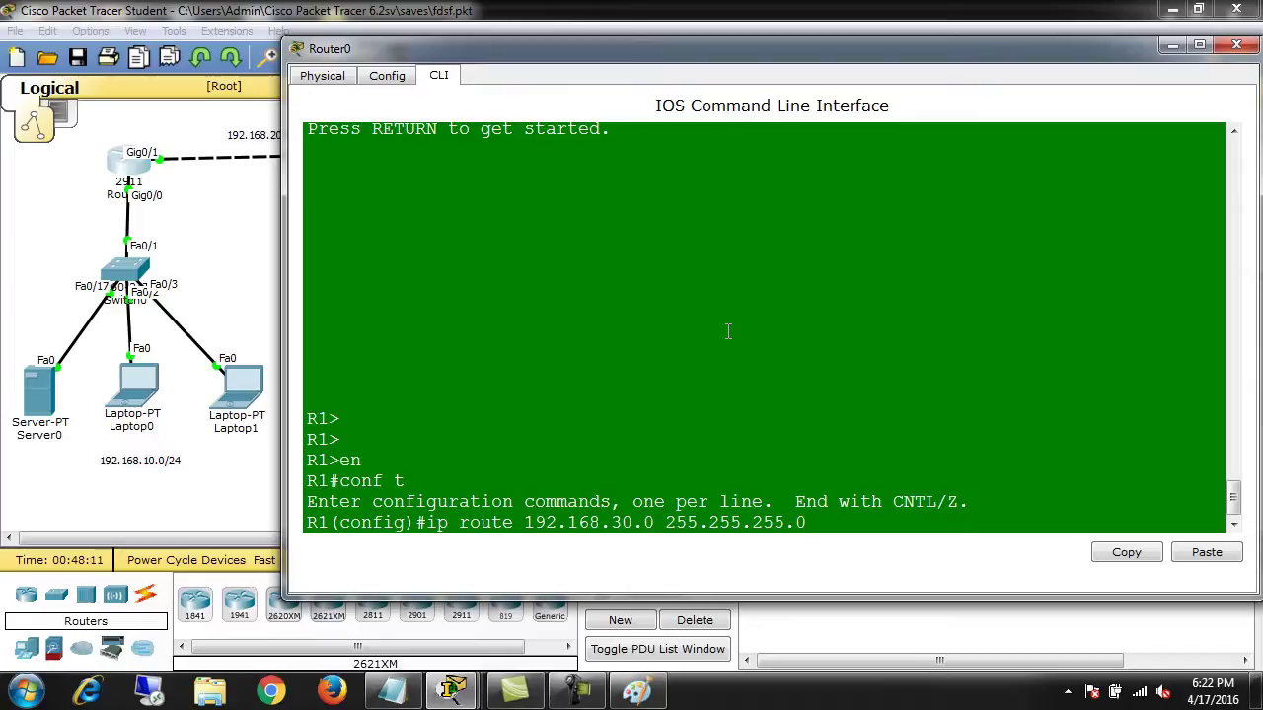
pyautogui.write(' 192.168.20.2')
pyautogui.press('Return')
# Reuse the previous route command on R1 to add a route to 192.168.40.0 255.255.255.0 via 192.168.20.2.
pyautogui.press('Up')
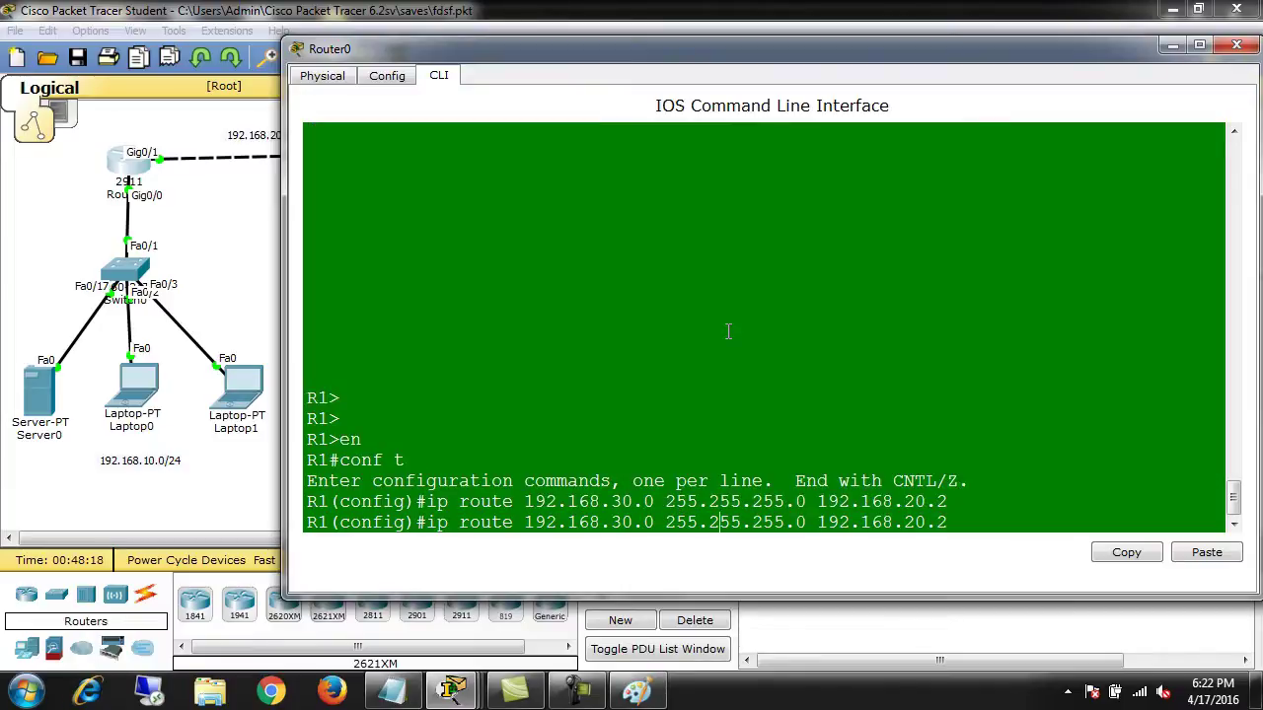
pyautogui.press('Left')
pyautogui.press('Left')
pyautogui.press('Left')
pyautogui.press('Left')
pyautogui.press('Left')
pyautogui.press('Left')
pyautogui.press('Left')
pyautogui.press('Left')
pyautogui.press('Left')
pyautogui.press('Left')
pyautogui.press('Left')
pyautogui.press('Left')
pyautogui.press('Left')
pyautogui.press('Left')
pyautogui.press('Left')
pyautogui.press('Left')
pyautogui.press('Left')
pyautogui.press('Left')
pyautogui.press('Left')
pyautogui.press('Left')
pyautogui.press('BackSpace')
pyautogui.write('4')
pyautogui.press('Return')
# Reuse the route command again on R1 to add a route to 192.168.50.0 255.255.255.0 via 192.168.20.2.
pyautogui.press('Up')
pyautogui.press('Left')
pyautogui.press('Left')
pyautogui.press('Left')
pyautogui.press('Left')
pyautogui.press('Left')
pyautogui.press('Left')
pyautogui.press('Left')
pyautogui.press('Left')
pyautogui.press('Left')
pyautogui.press('Left')
pyautogui.press('Left')
pyautogui.press('Left')
pyautogui.press('Left')
pyautogui.press('Left')
pyautogui.press('Left')
pyautogui.press('Left')
pyautogui.press('Left')
pyautogui.press('Left')
pyautogui.press('Left')
pyautogui.press('Left')
pyautogui.press('Left')
pyautogui.press('Left')
pyautogui.press('Left')
pyautogui.press('Left')
pyautogui.press('Left')
pyautogui.press('BackSpace')
pyautogui.write('5')
pyautogui.press('Return')
pyautogui.press('Return')
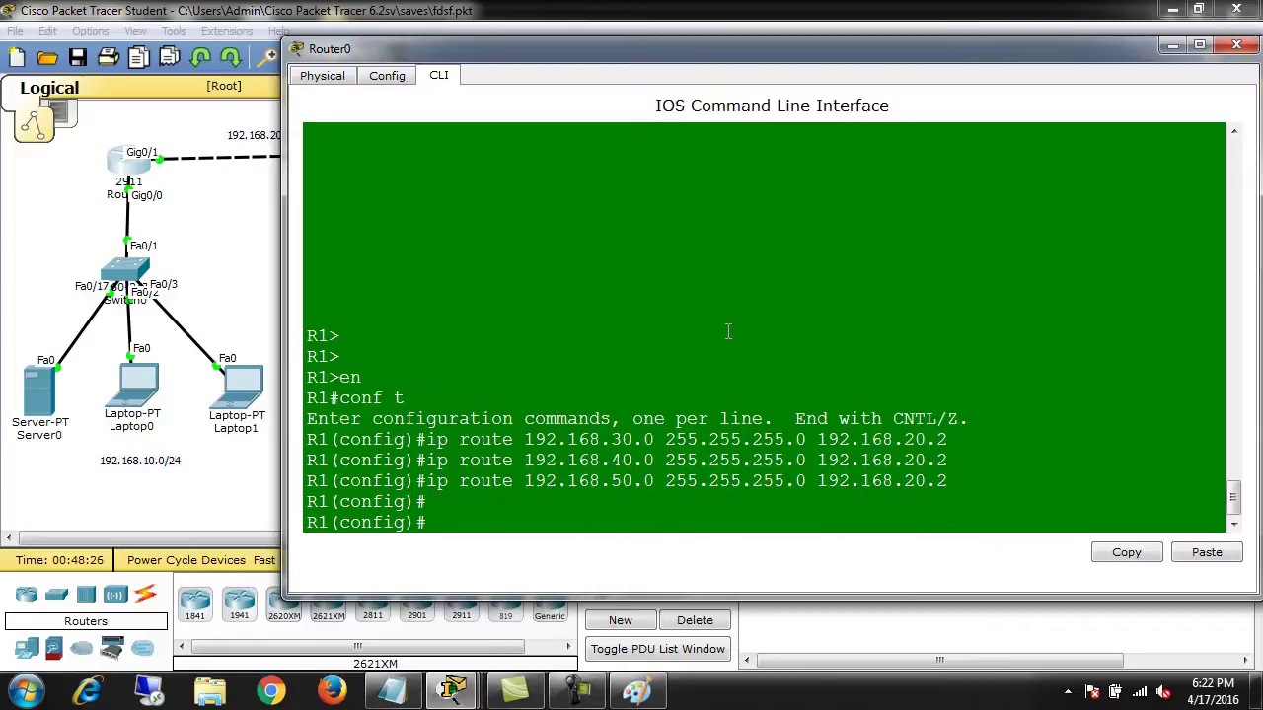
pyautogui.press('Return')
pyautogui.press('Return')
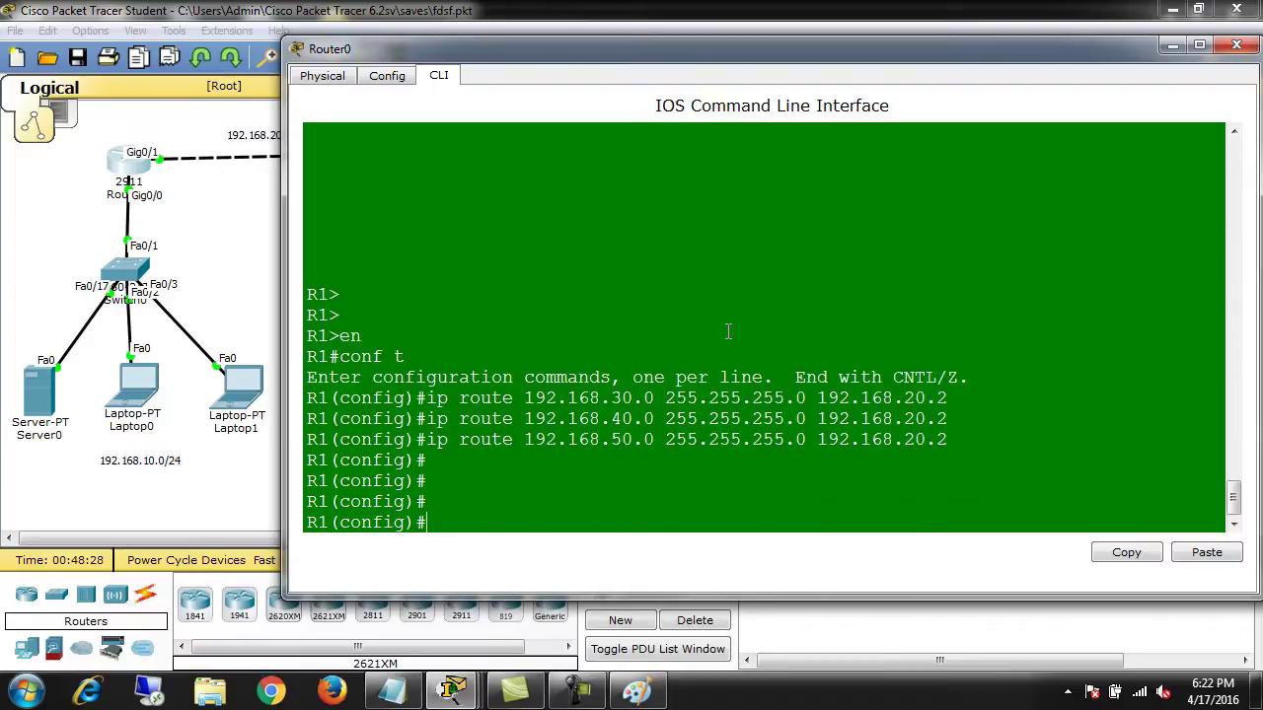
# Exit R1's configuration mode and display its IP routing table.
pyautogui.write('exit')
pyautogui.press('Return')
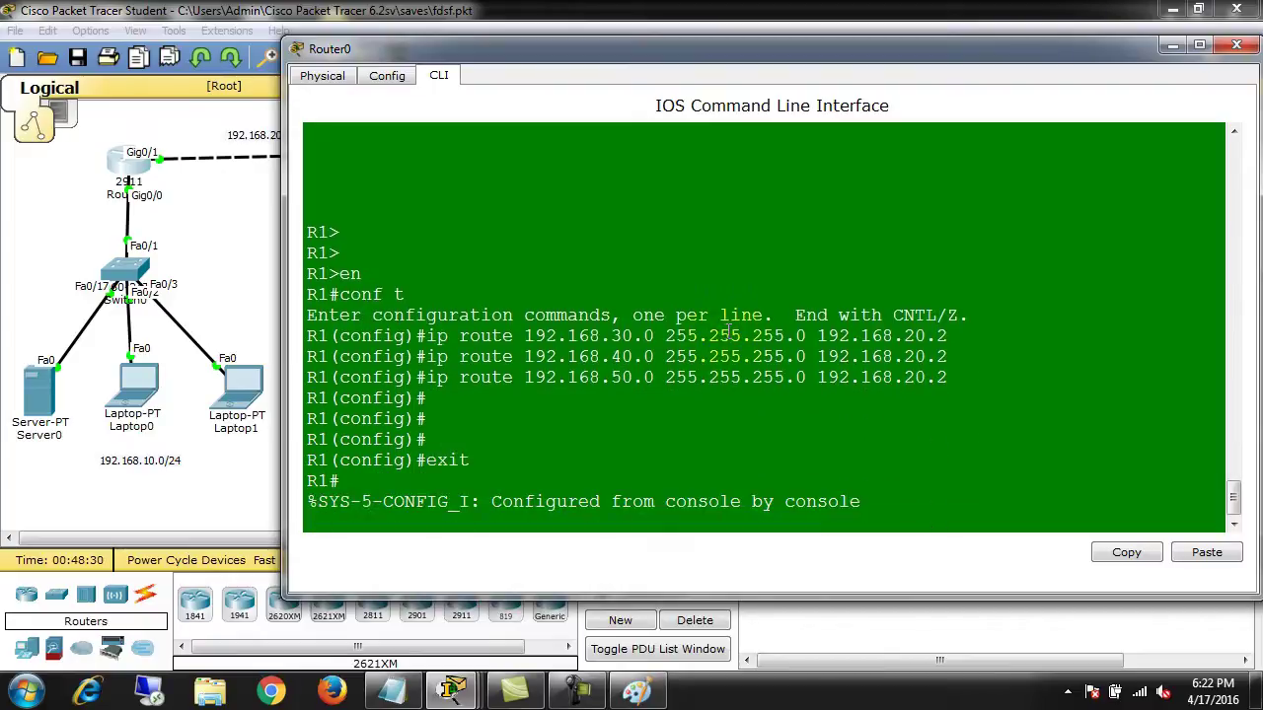
pyautogui.press('Return')
pyautogui.press('Return')
pyautogui.press('Return')
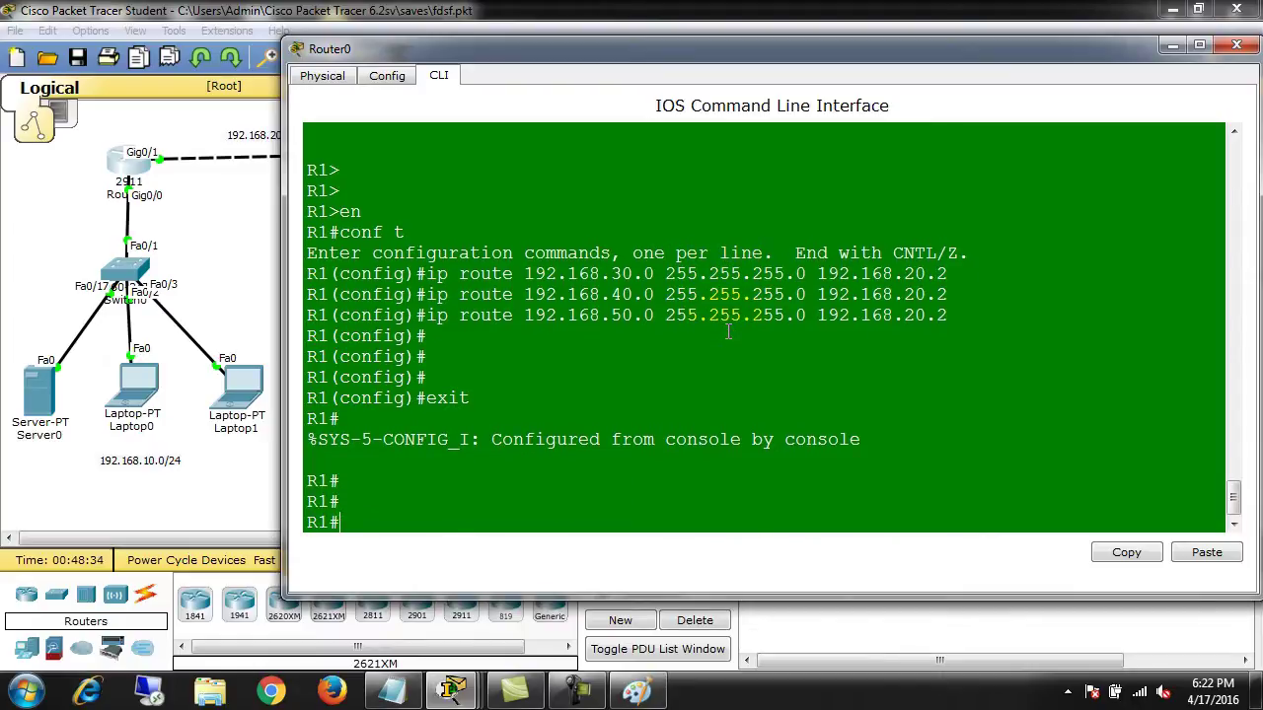
pyautogui.write('sho')
pyautogui.press('Tab')
pyautogui.write('ip router')
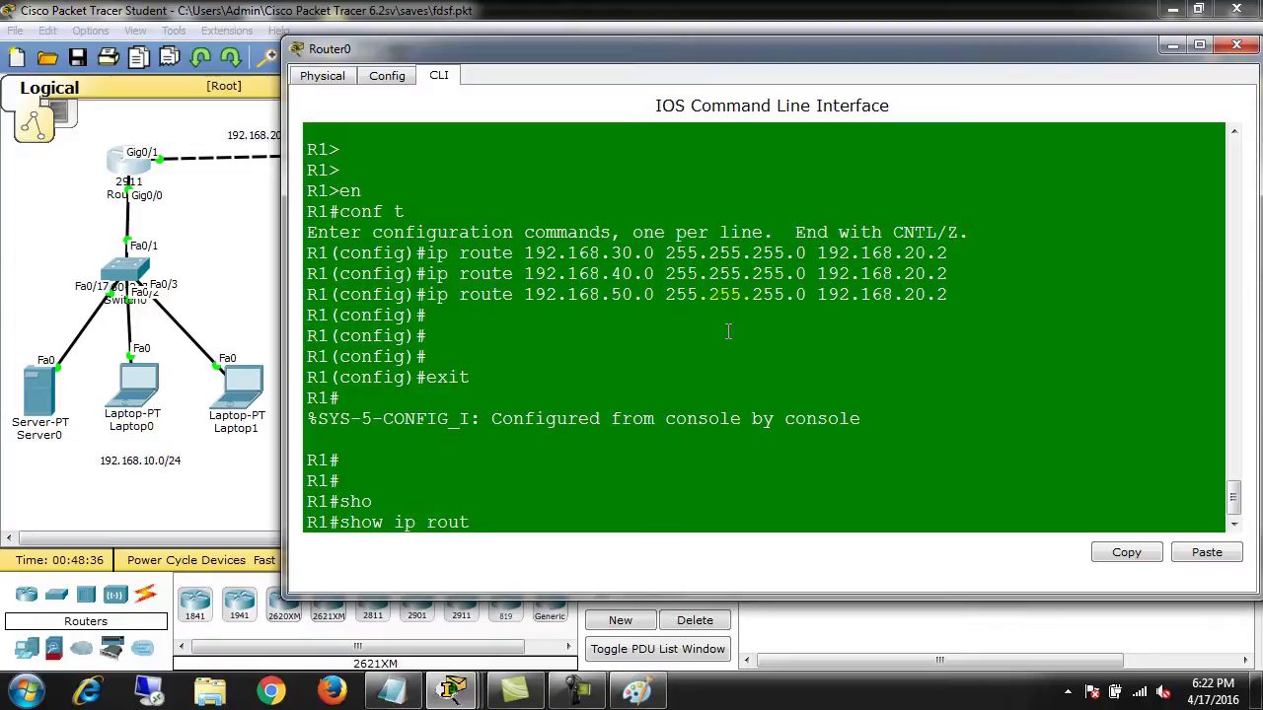
pyautogui.press('Return')
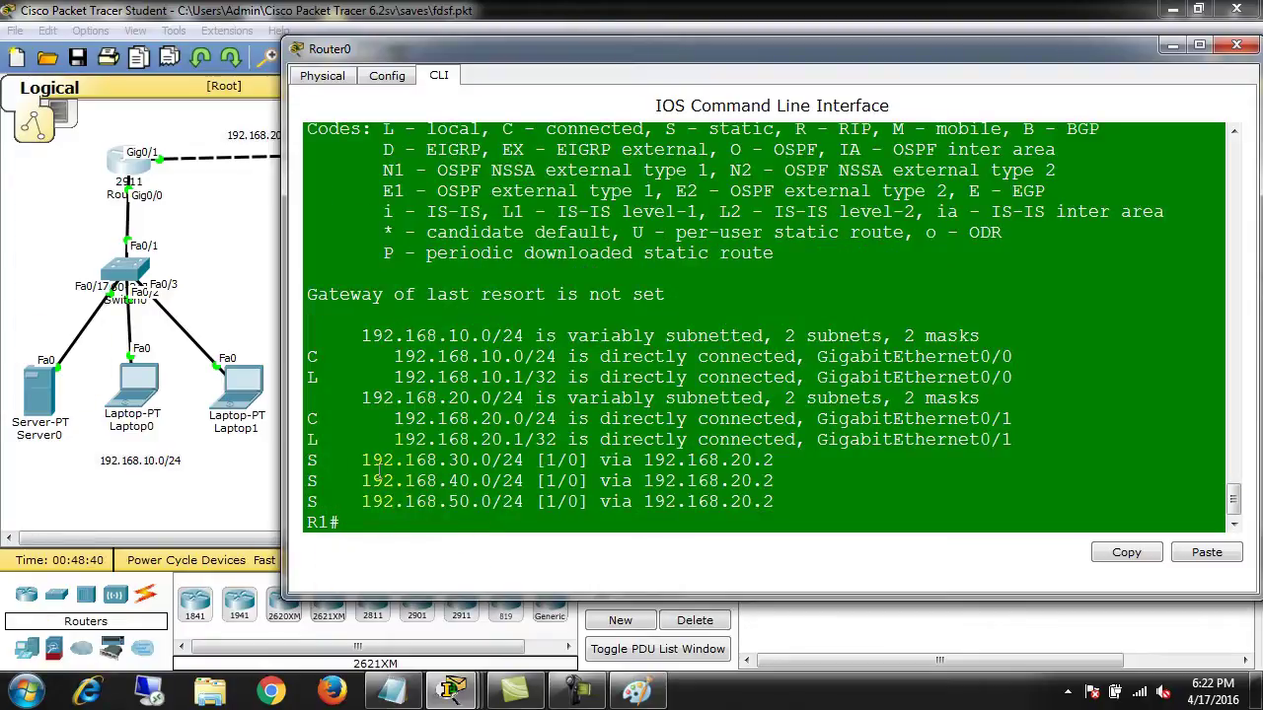
# Highlight the 192.168.30.0 route's network, prefix and administrative distance, then the metric of the 192.168.50.0 route.
pyautogui.moveTo(362, 460); pyautogui.dragTo(463, 461)
pyautogui.click(508, 461)
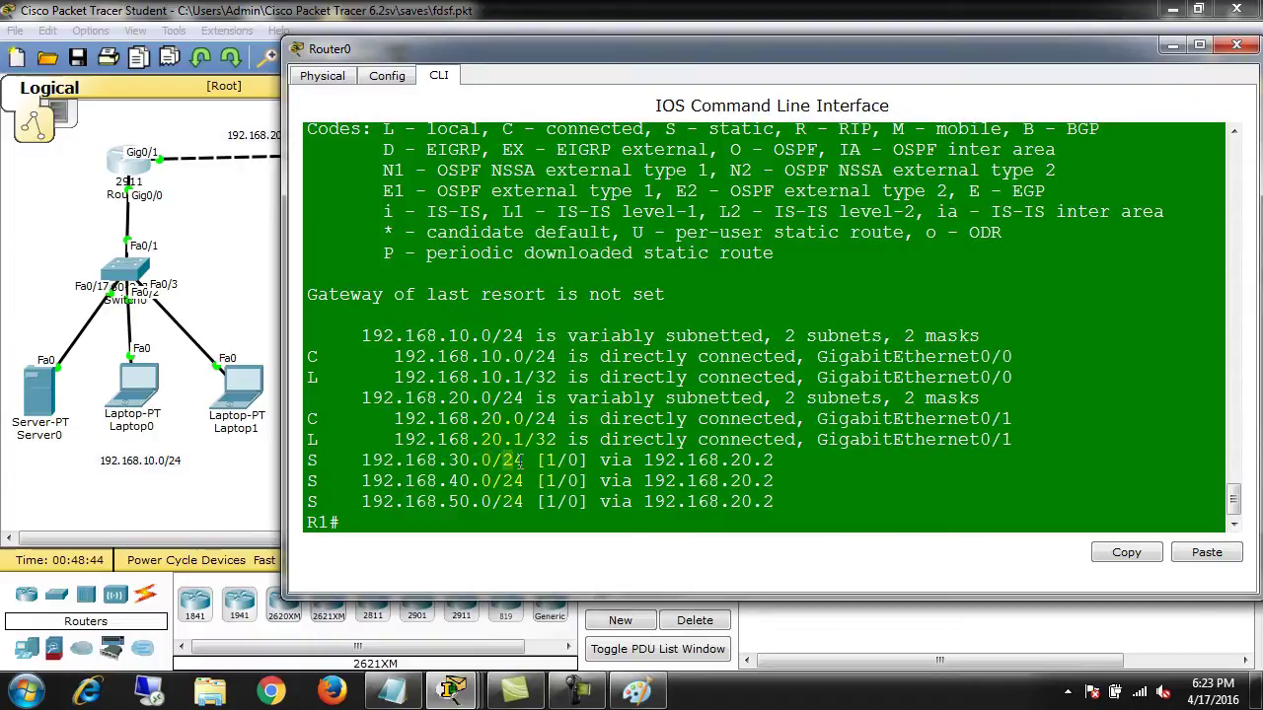
pyautogui.moveTo(548, 460); pyautogui.dragTo(559, 461)
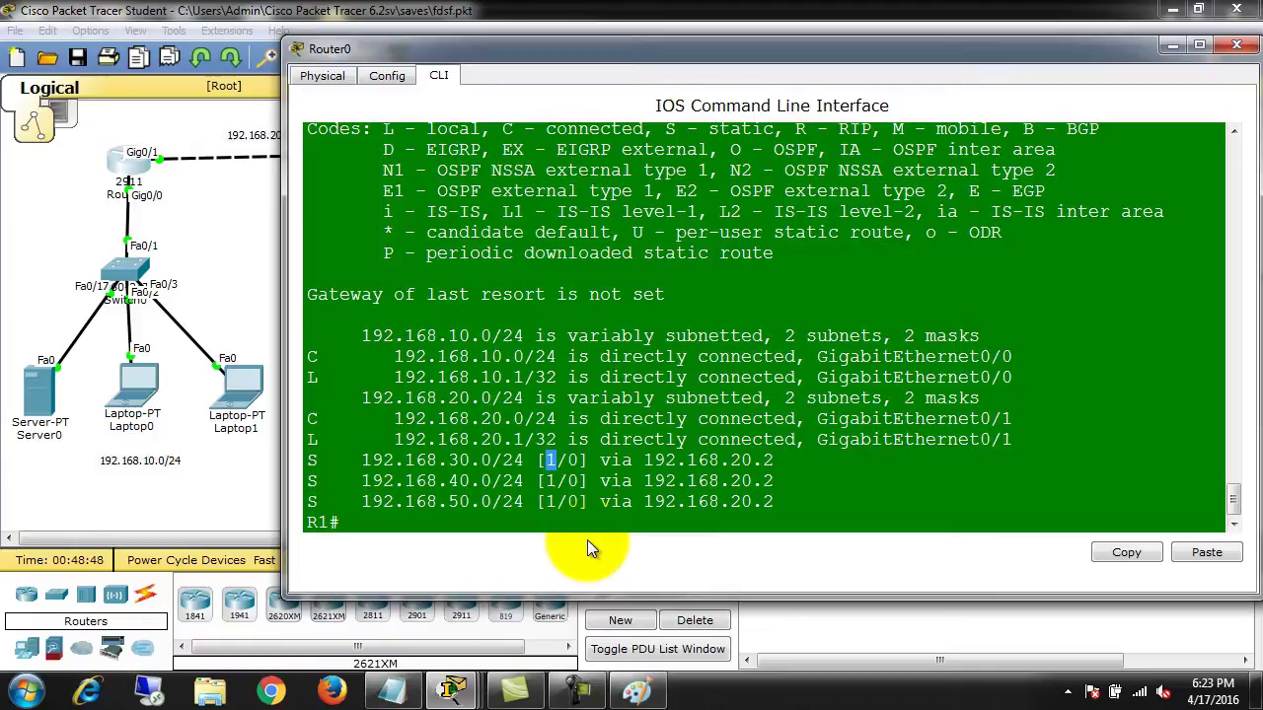
pyautogui.click(589, 471)
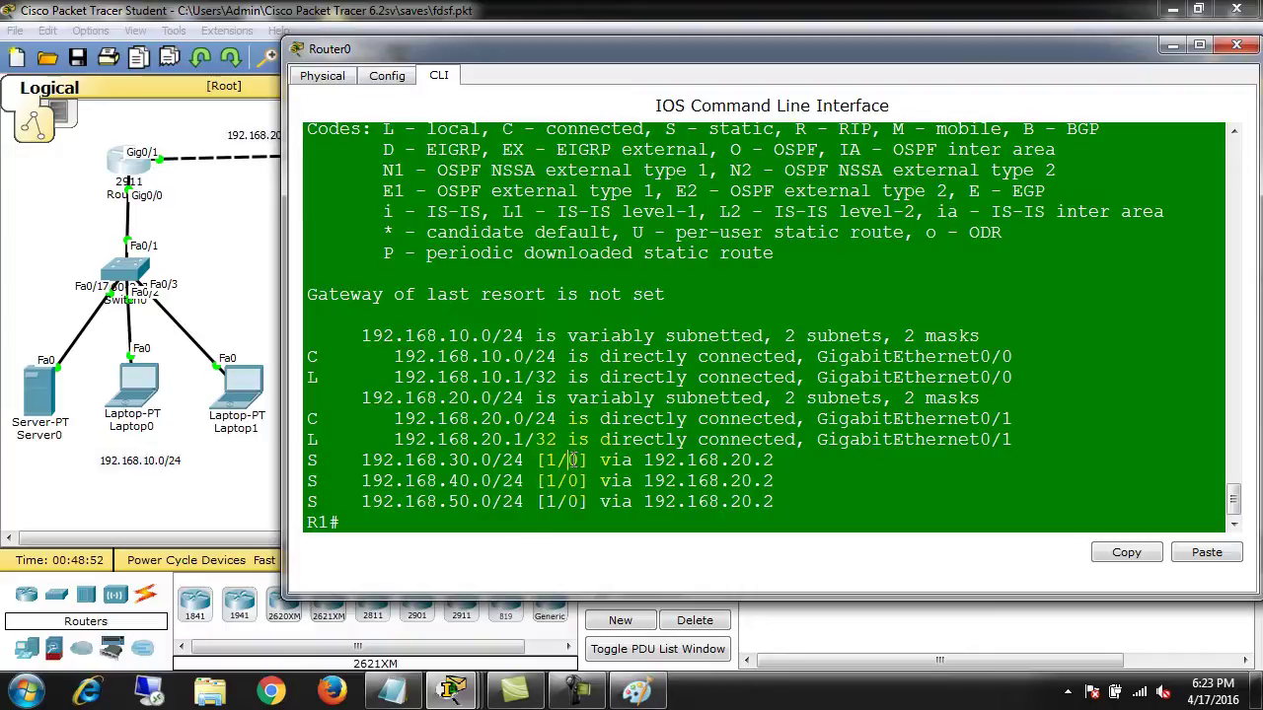
pyautogui.click(569, 503)
pyautogui.moveTo(569, 503); pyautogui.dragTo(582, 501)
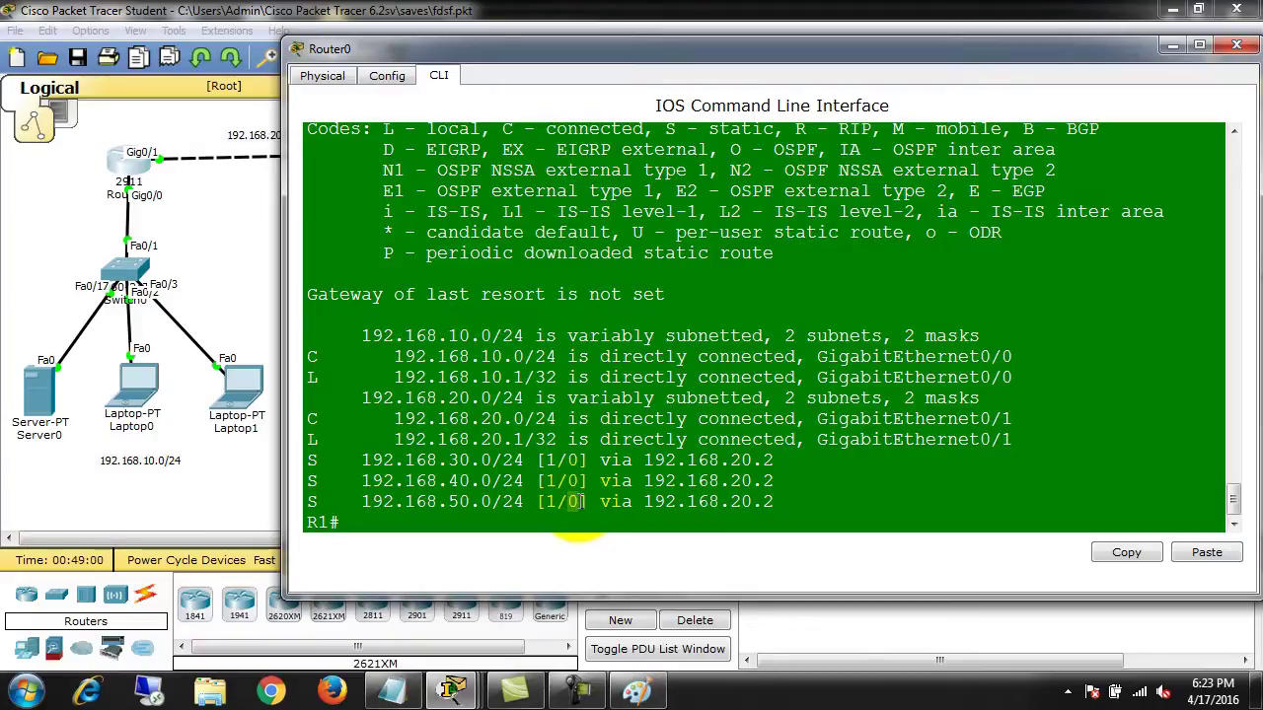
# Highlight the 192.168.30.0 route's distance and "via", the static route lines, and the connected and static network addresses in R1's table.
pyautogui.moveTo(539, 460); pyautogui.dragTo(556, 460)
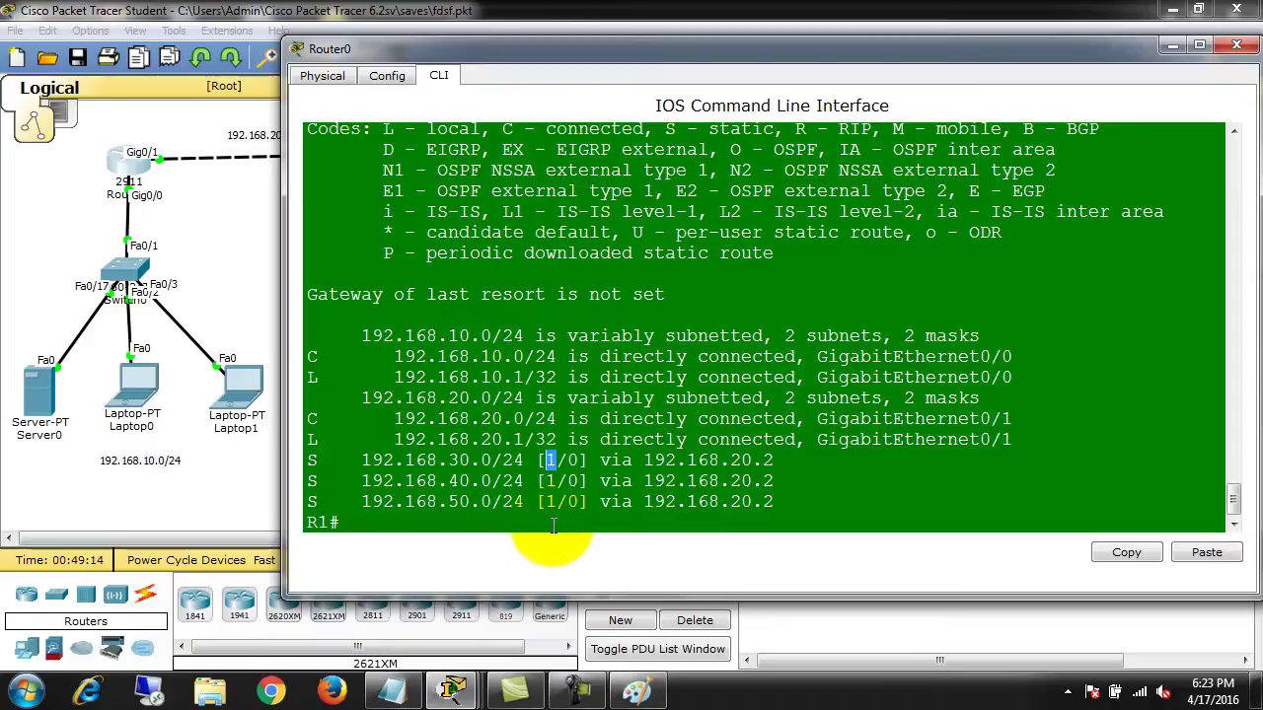
pyautogui.click(572, 460)
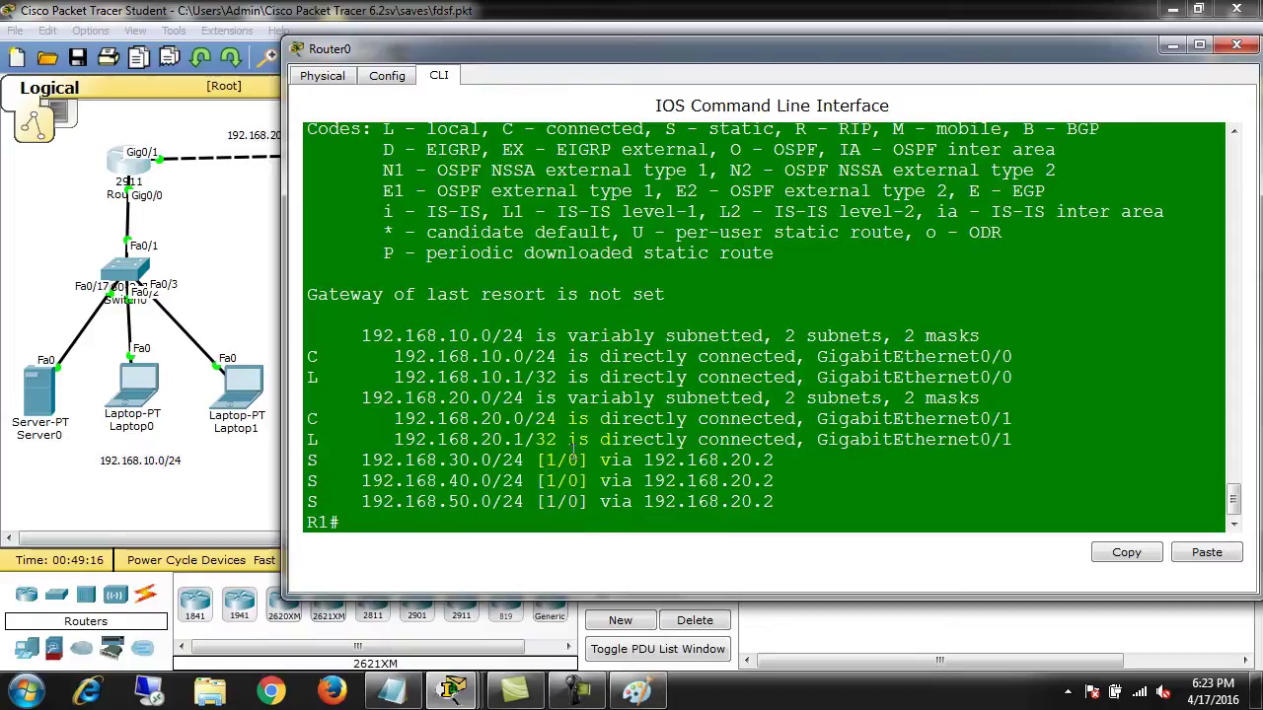
pyautogui.moveTo(600, 460); pyautogui.dragTo(644, 460)
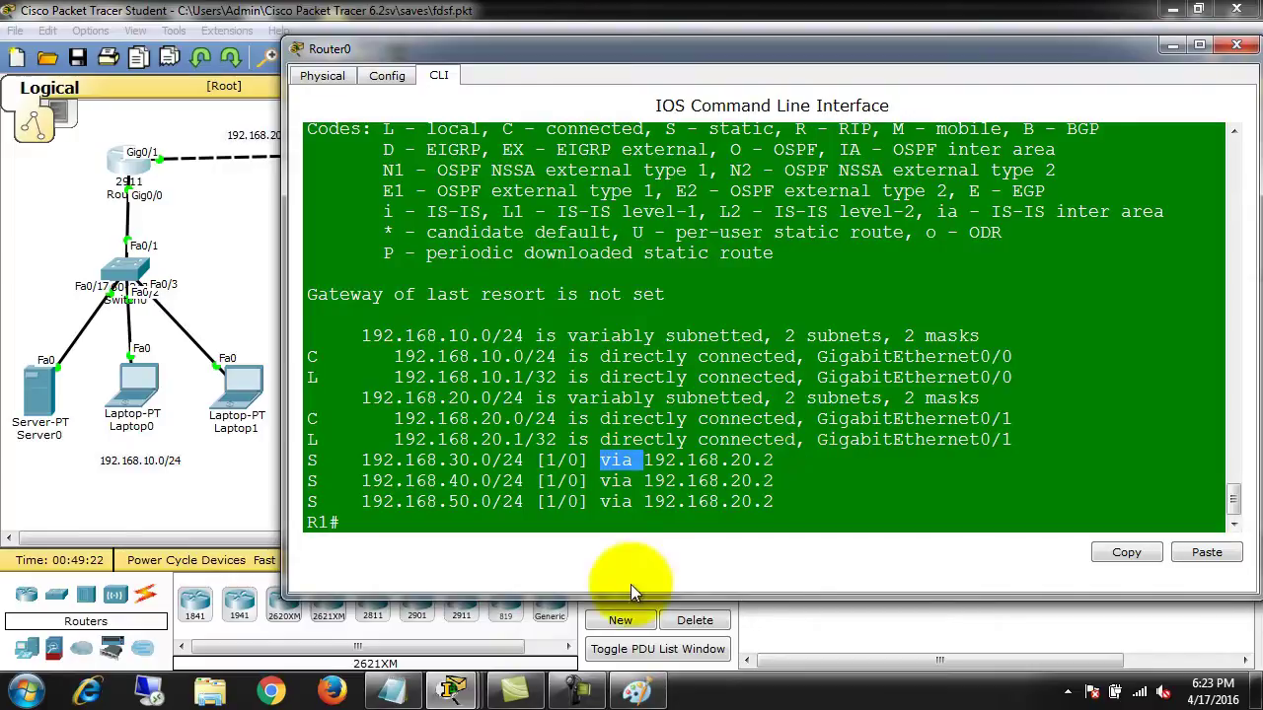
pyautogui.click(308, 500)
pyautogui.moveTo(353, 459); pyautogui.dragTo(654, 518)
pyautogui.click(641, 532)
pyautogui.moveTo(461, 356); pyautogui.dragTo(493, 357)
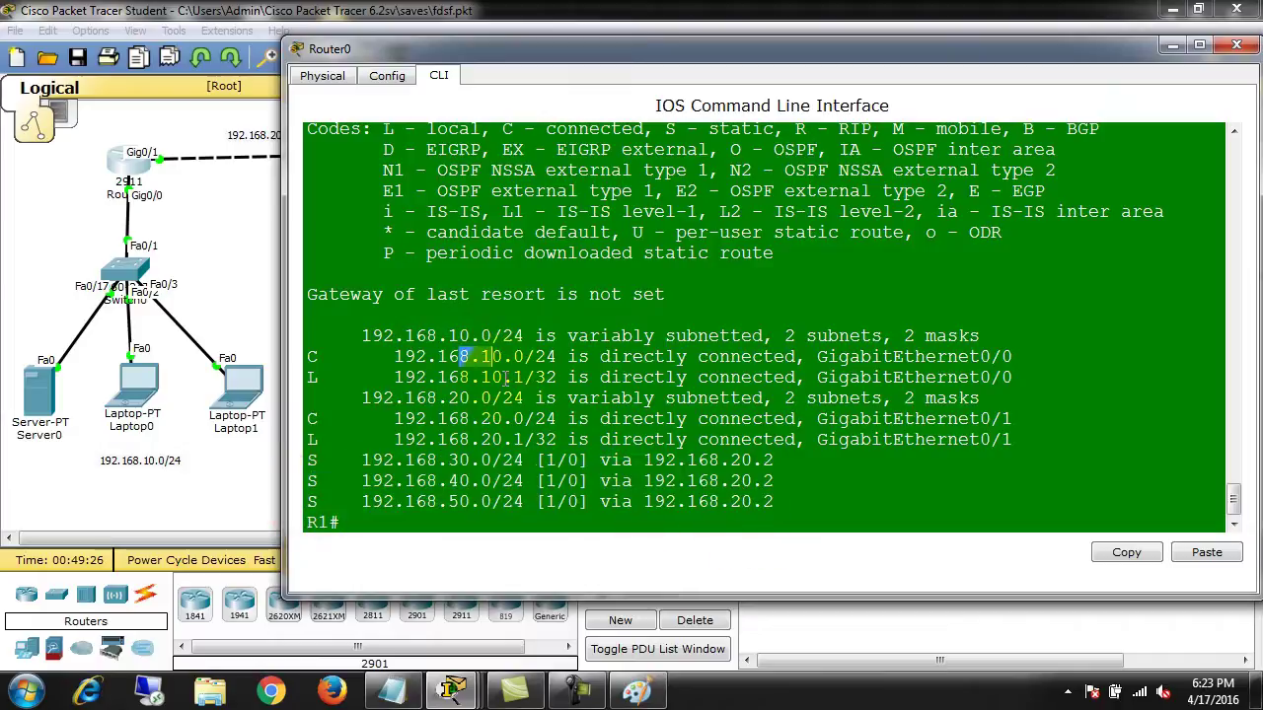
pyautogui.moveTo(470, 418); pyautogui.dragTo(501, 419)
pyautogui.moveTo(438, 481); pyautogui.dragTo(471, 503)
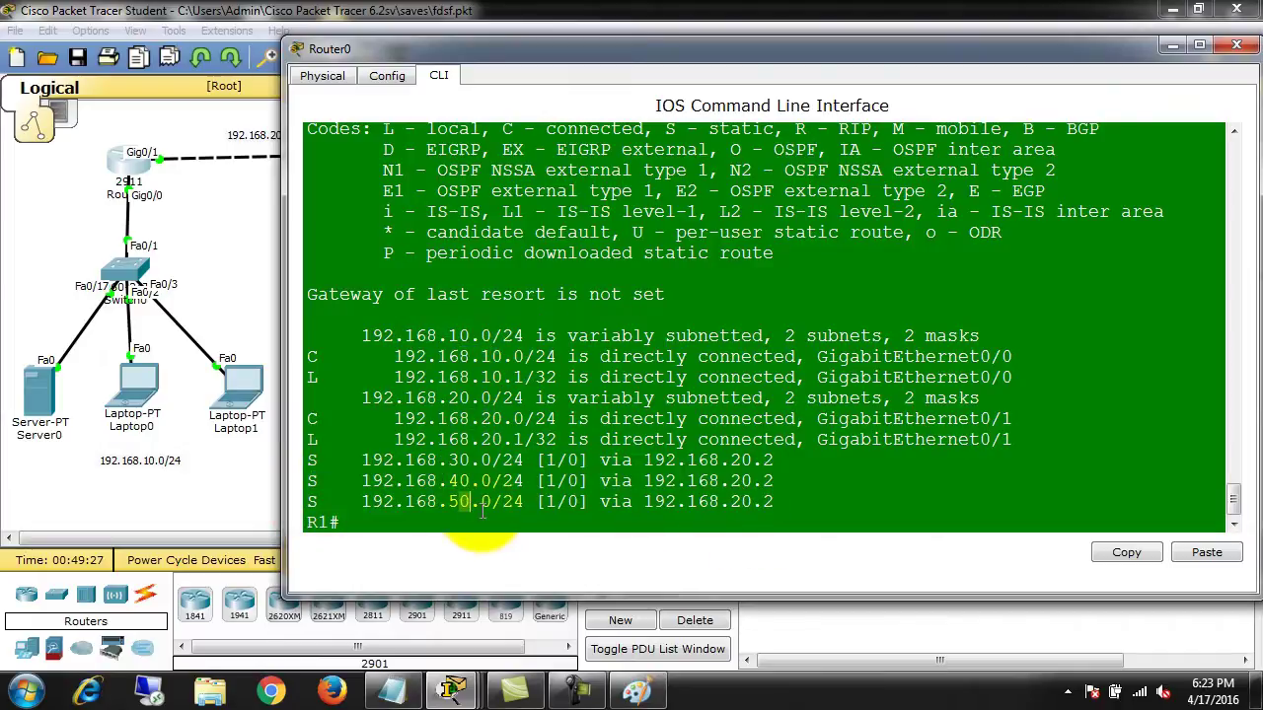
# Open Router1's command line from the topology, then reposition and widen its window.
pyautogui.click(144, 195)
pyautogui.click(377, 166)
pyautogui.moveTo(607, 130); pyautogui.dragTo(358, 69)
pyautogui.moveTo(1232, 352); pyautogui.dragTo(1259, 352)
# Start the R2 console session and enter privileged and global configuration mode with en and conf t.
pyautogui.press('Return')
pyautogui.press('Return')
pyautogui.press('Return')
pyautogui.write('en')
pyautogui.press('Return')
pyautogui.write('conf t')
pyautogui.press('Return')
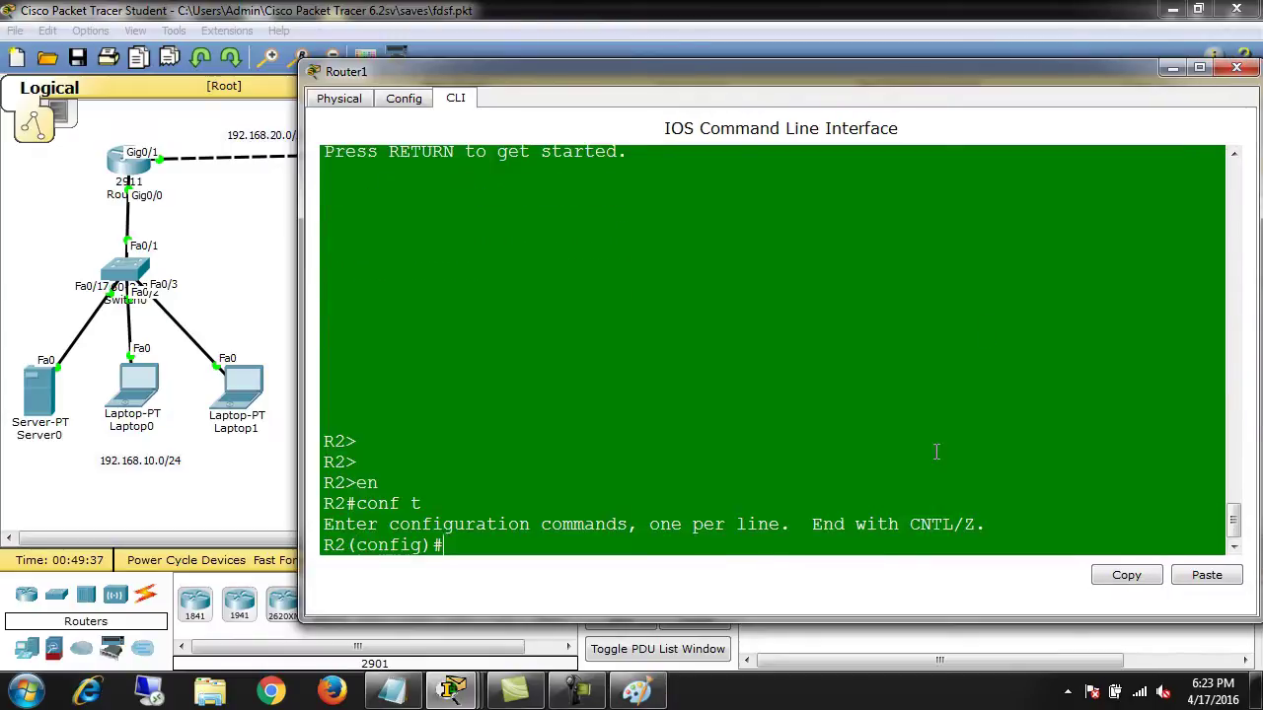
# Add a static route on R2 to 192.168.10.0 with mask 255.255.255.0 and next hop 192.168.20.1.
pyautogui.write('ip router')
pyautogui.press('BackSpace')
pyautogui.press('BackSpace')
pyautogui.write('19')
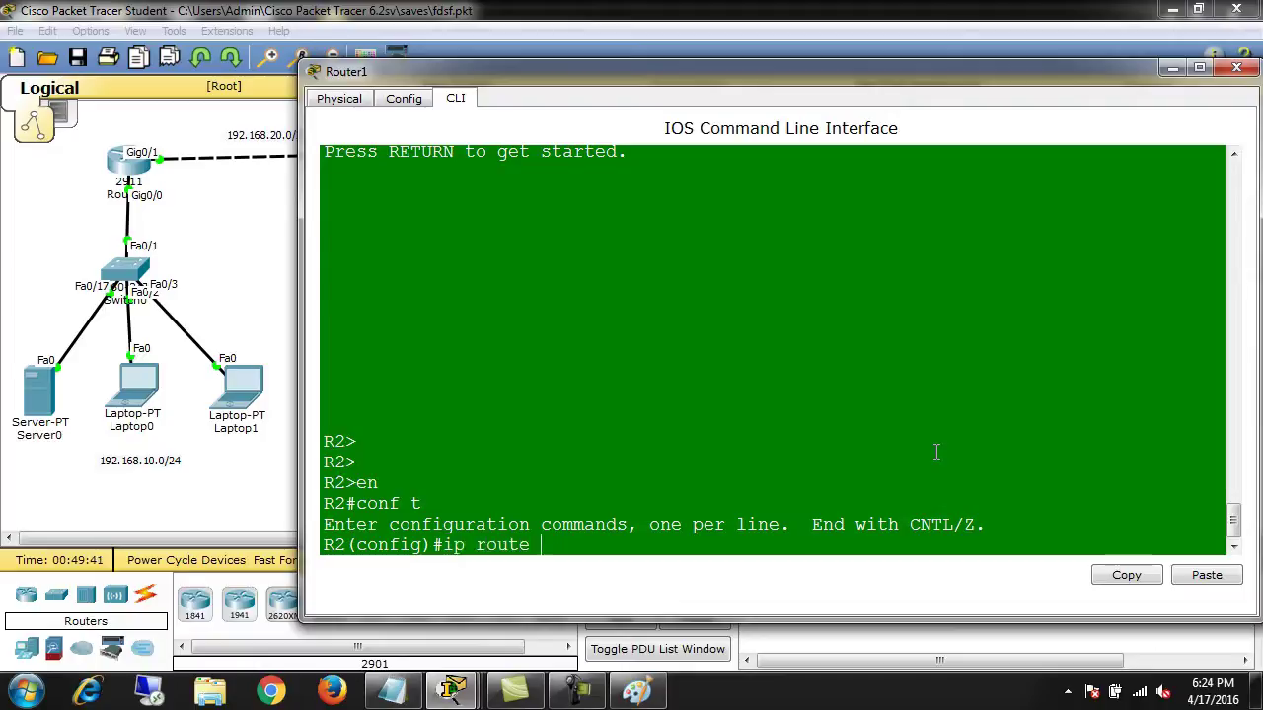
pyautogui.write('2.168.10.0 255.255.255.0 192.168.10')
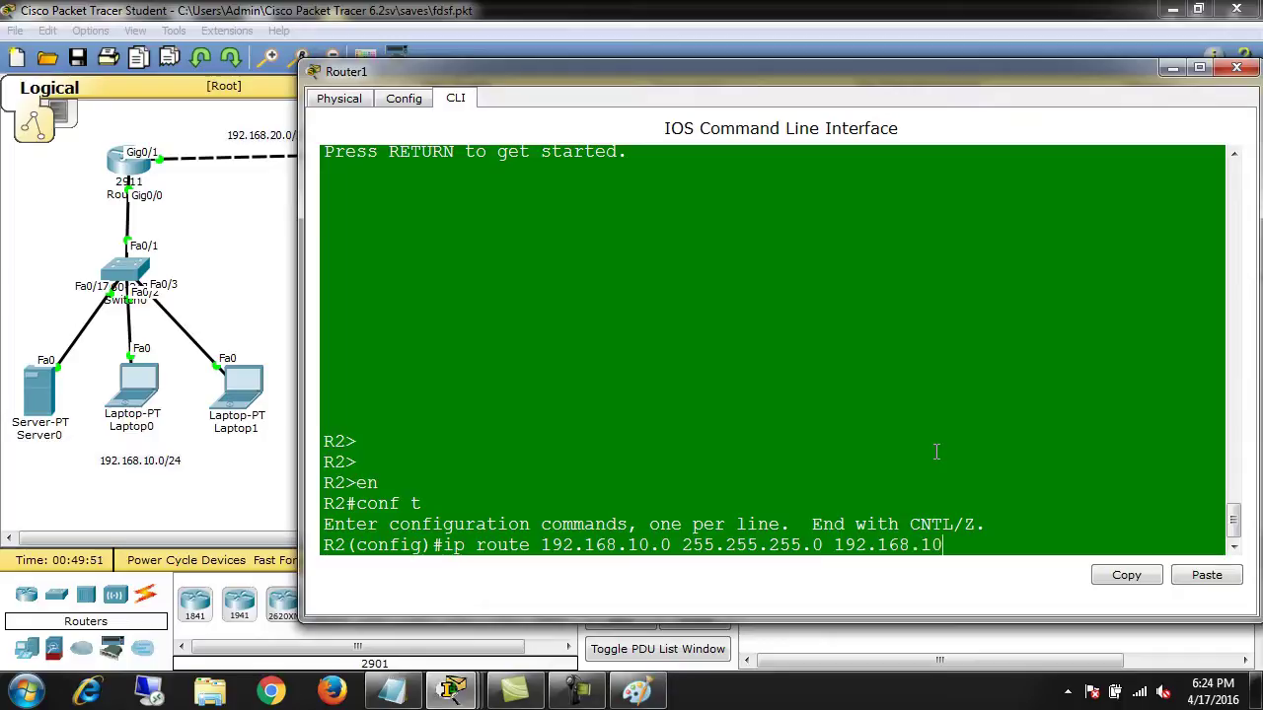
pyautogui.press('BackSpace')
pyautogui.write('20.1')
pyautogui.press('Return')
# Add a static route on R2 to 192.168.50.0 with mask 255.255.255.0 and next hop 192.168.40.2, reusing the previous command.
pyautogui.press('Up')
pyautogui.press('BackSpace')
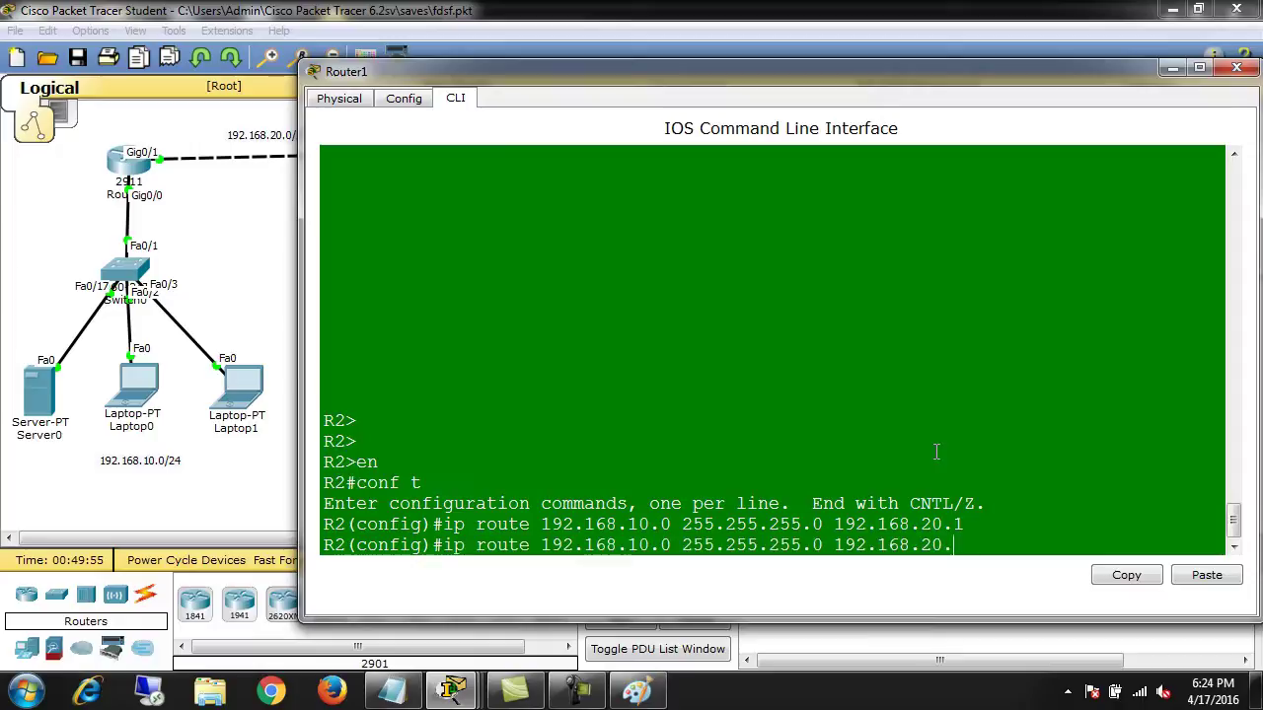
pyautogui.press('BackSpace')
pyautogui.write('40')
pyautogui.press('BackSpace')
pyautogui.press('Left')
pyautogui.press('Left')
pyautogui.press('Left')
pyautogui.press('Left')
pyautogui.press('Left')
pyautogui.press('Left')
pyautogui.press('Left')
pyautogui.press('Left')
pyautogui.press('Left')
pyautogui.press('Left')
pyautogui.press('Left')
pyautogui.press('Left')
pyautogui.press('Left')
pyautogui.press('Left')
pyautogui.press('Left')
pyautogui.press('Left')
pyautogui.press('Left')
pyautogui.press('Left')
pyautogui.press('Left')
pyautogui.press('Left')
pyautogui.press('BackSpace')
pyautogui.write('5')
pyautogui.press('Return')
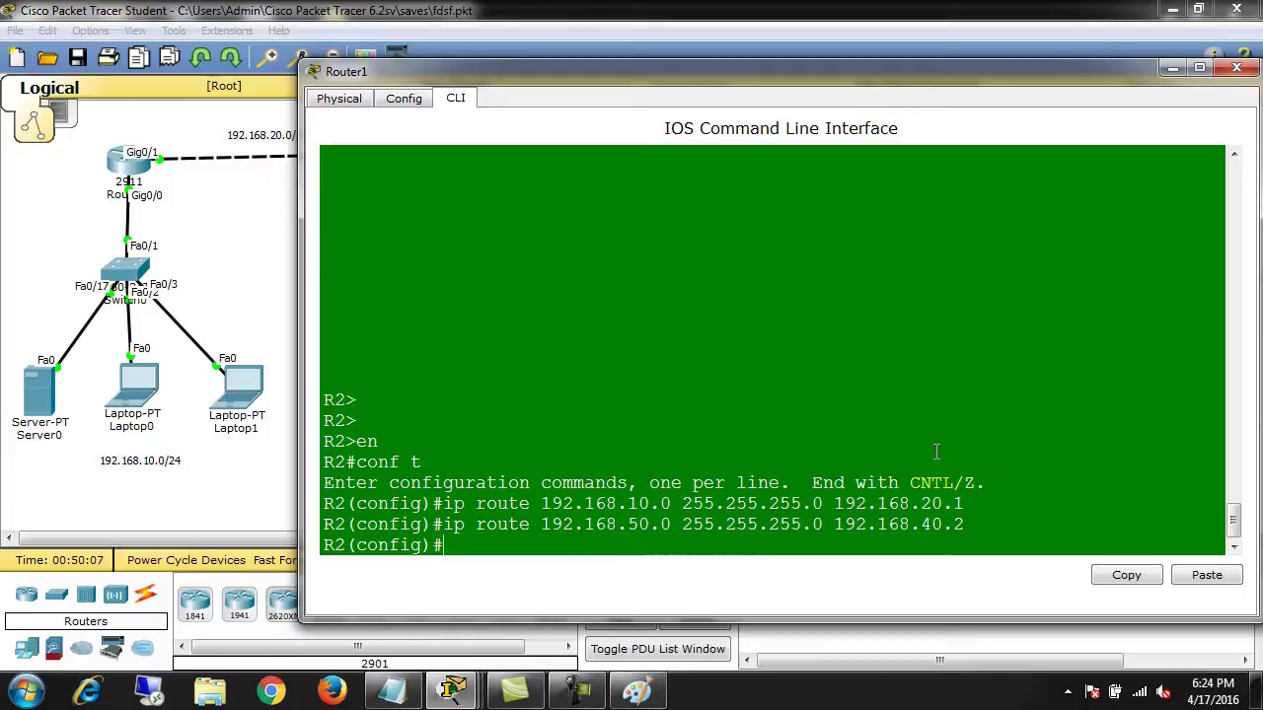
# Leave R2's global configuration mode and display its routing table with show ip route.
pyautogui.write('exit')
pyautogui.press('Return')
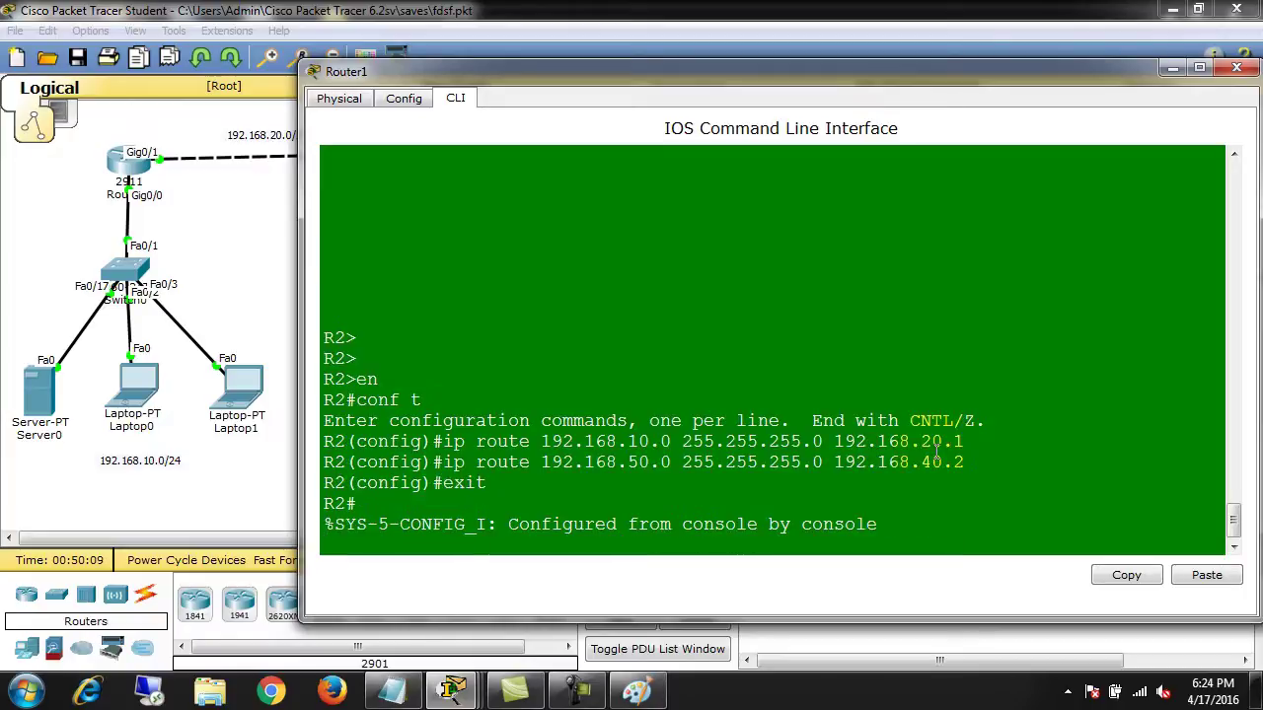
pyautogui.press('Return')
pyautogui.write('sho')
pyautogui.press('Tab')
pyautogui.write('ip ')
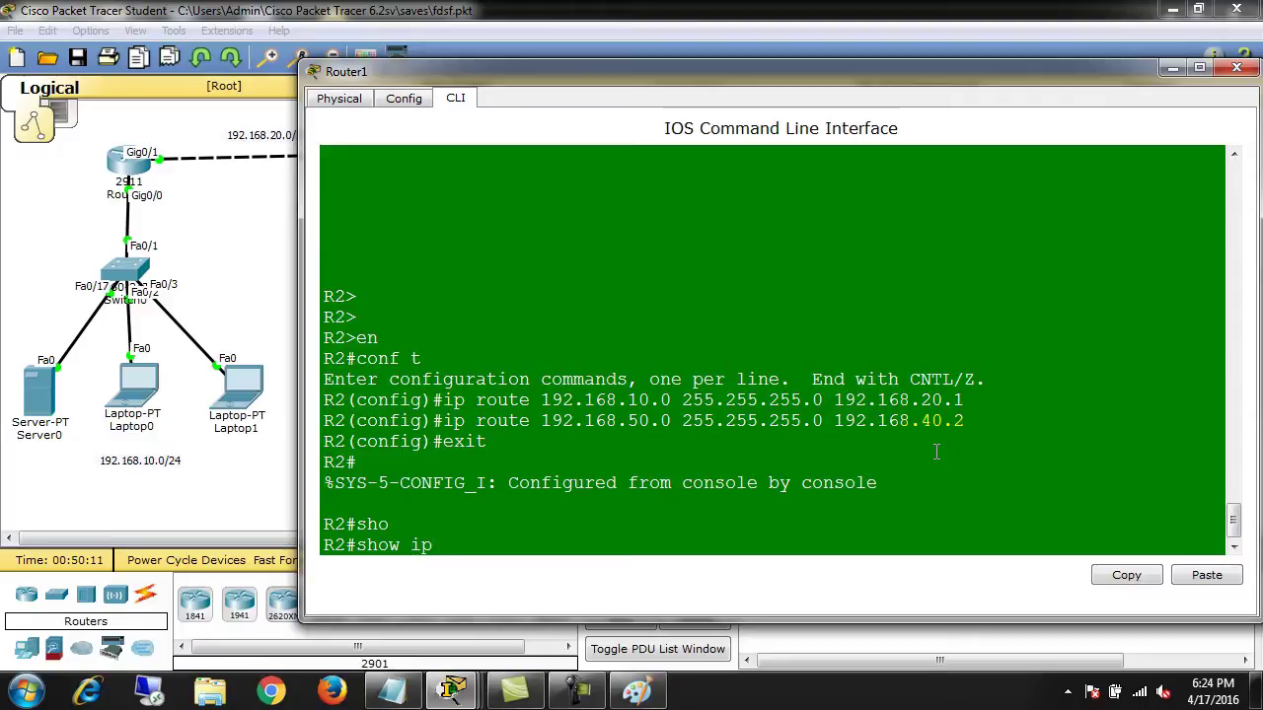
pyautogui.write('route')
pyautogui.press('Return')
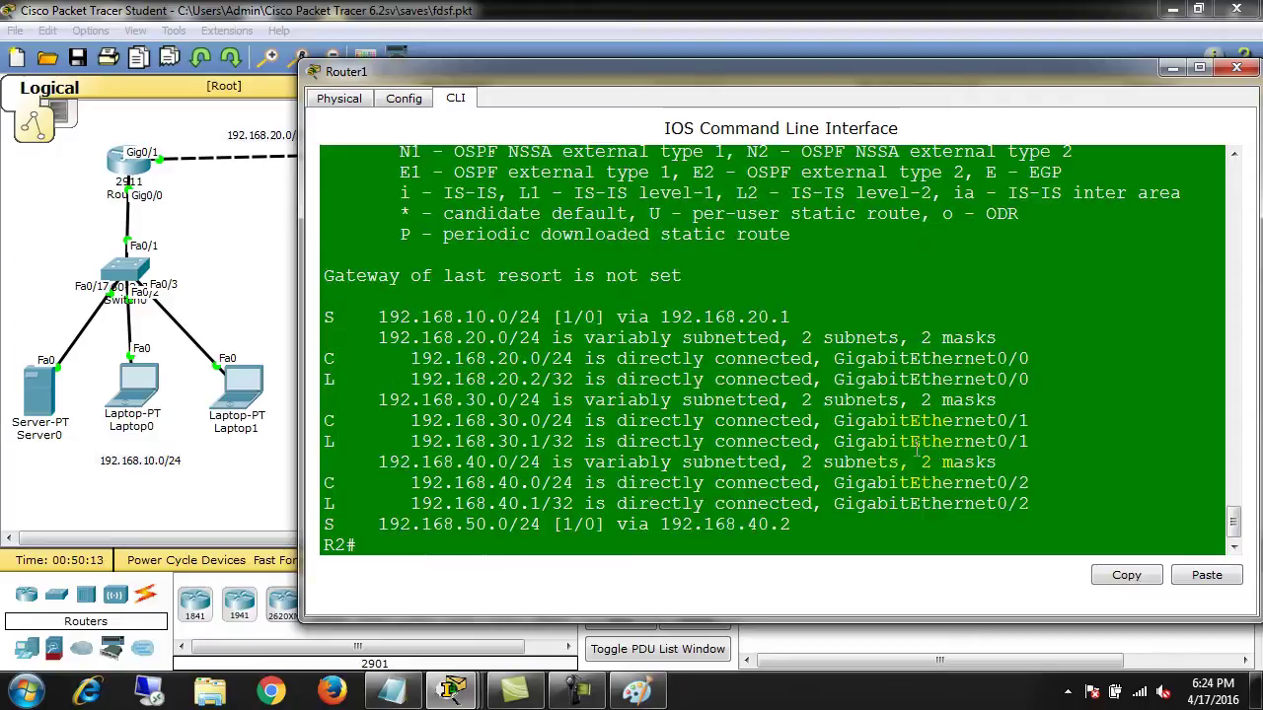
# Highlight the static route lines for 192.168.50.0 and 192.168.10.0 in R2's routing table.
pyautogui.moveTo(326, 524); pyautogui.dragTo(798, 552)
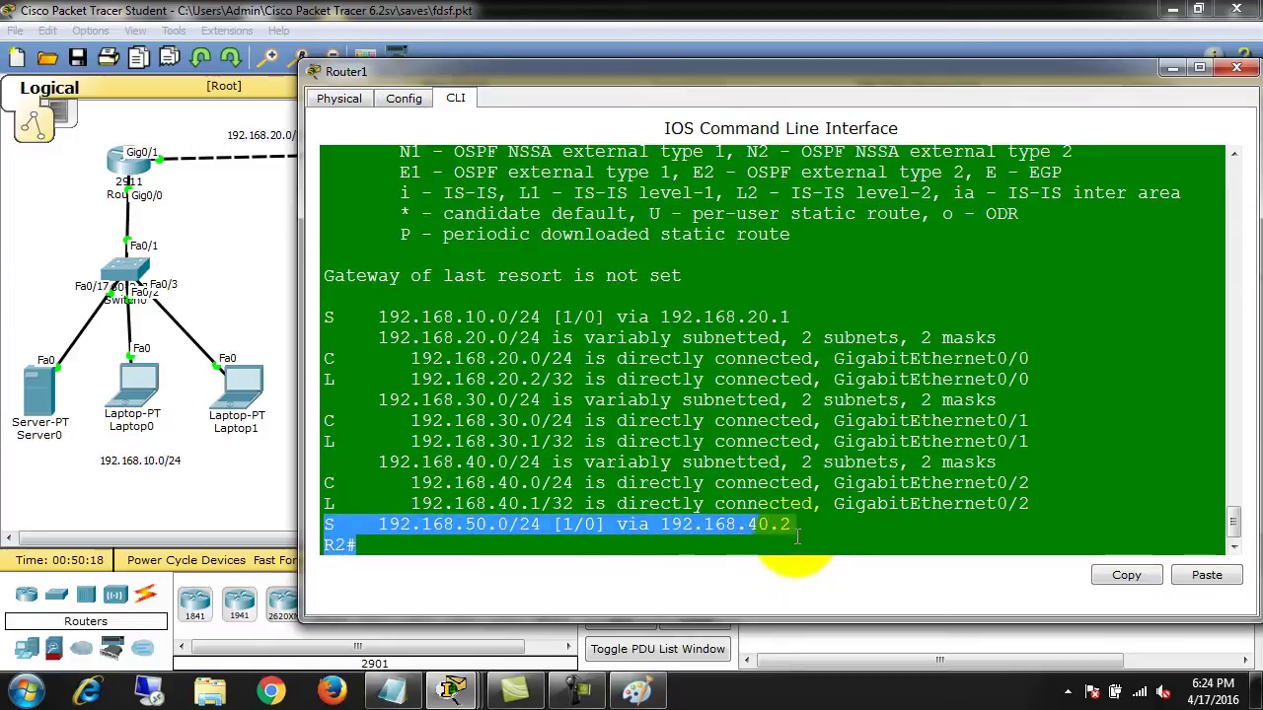
pyautogui.click(330, 316)
pyautogui.moveTo(330, 317); pyautogui.dragTo(840, 319)
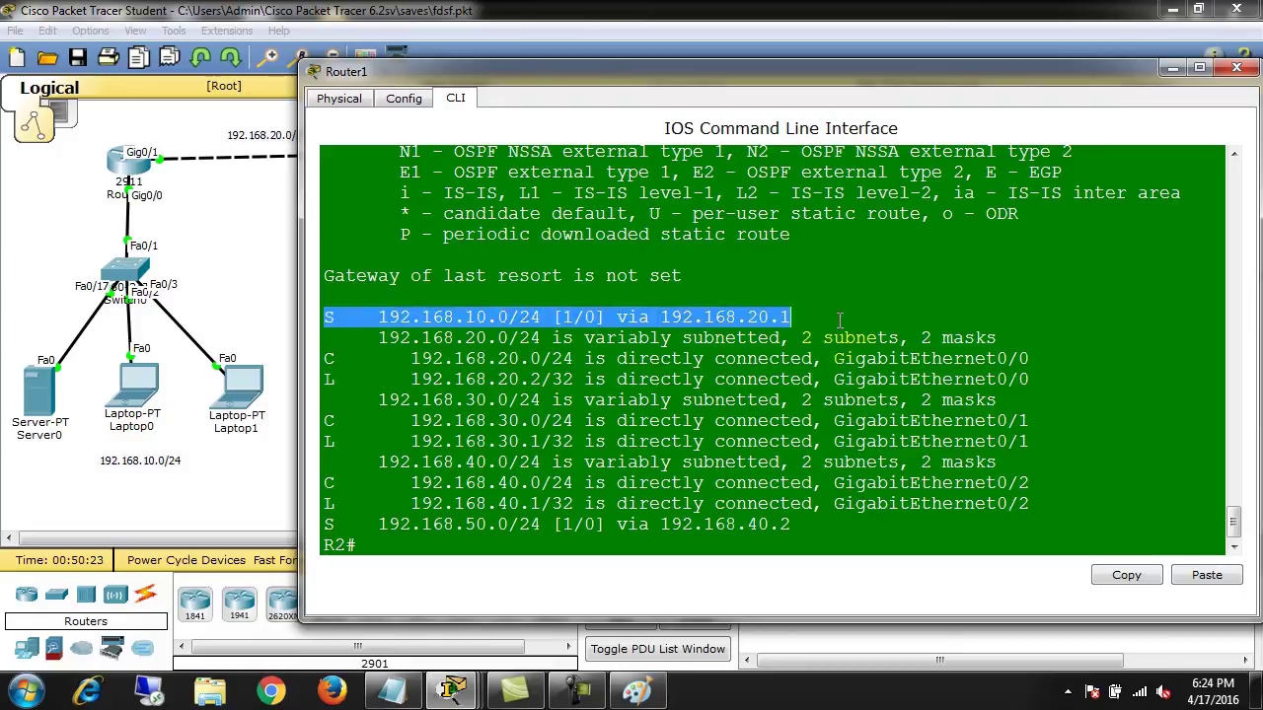
# Open Router2's command line from the topology and widen its window.
pyautogui.click(247, 229)
pyautogui.click(624, 163)
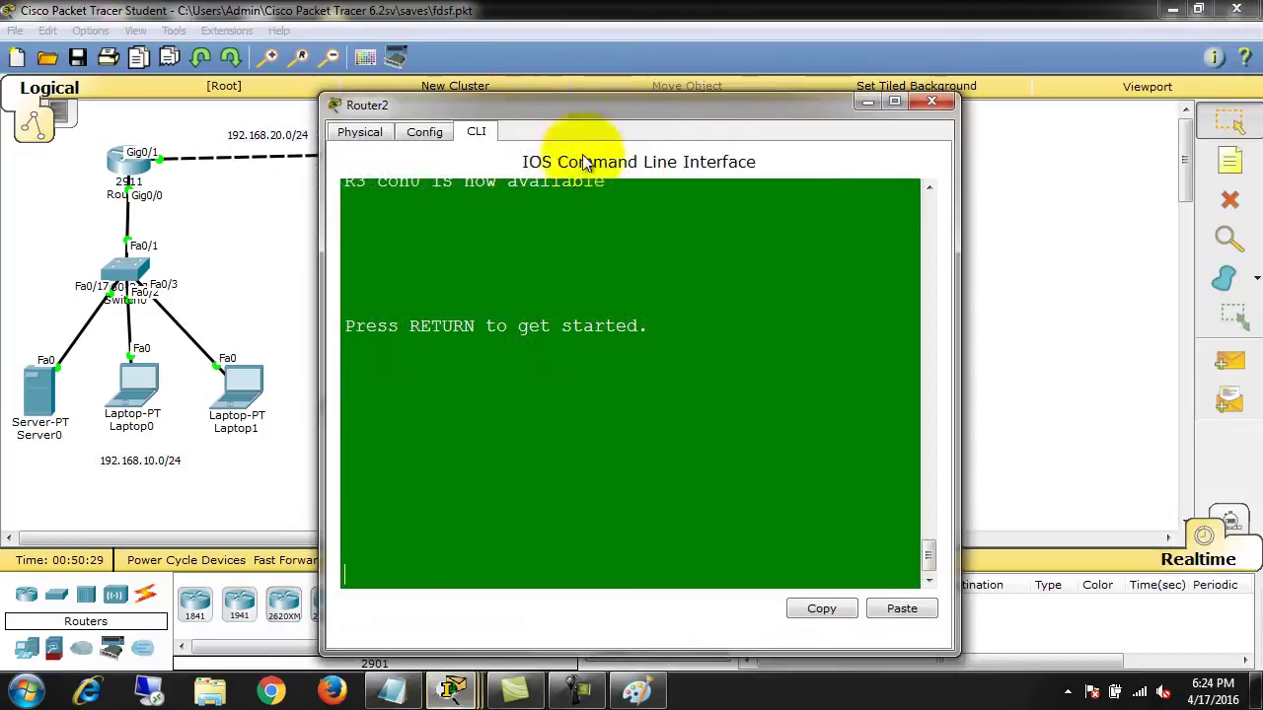
pyautogui.moveTo(957, 269); pyautogui.dragTo(1236, 273)
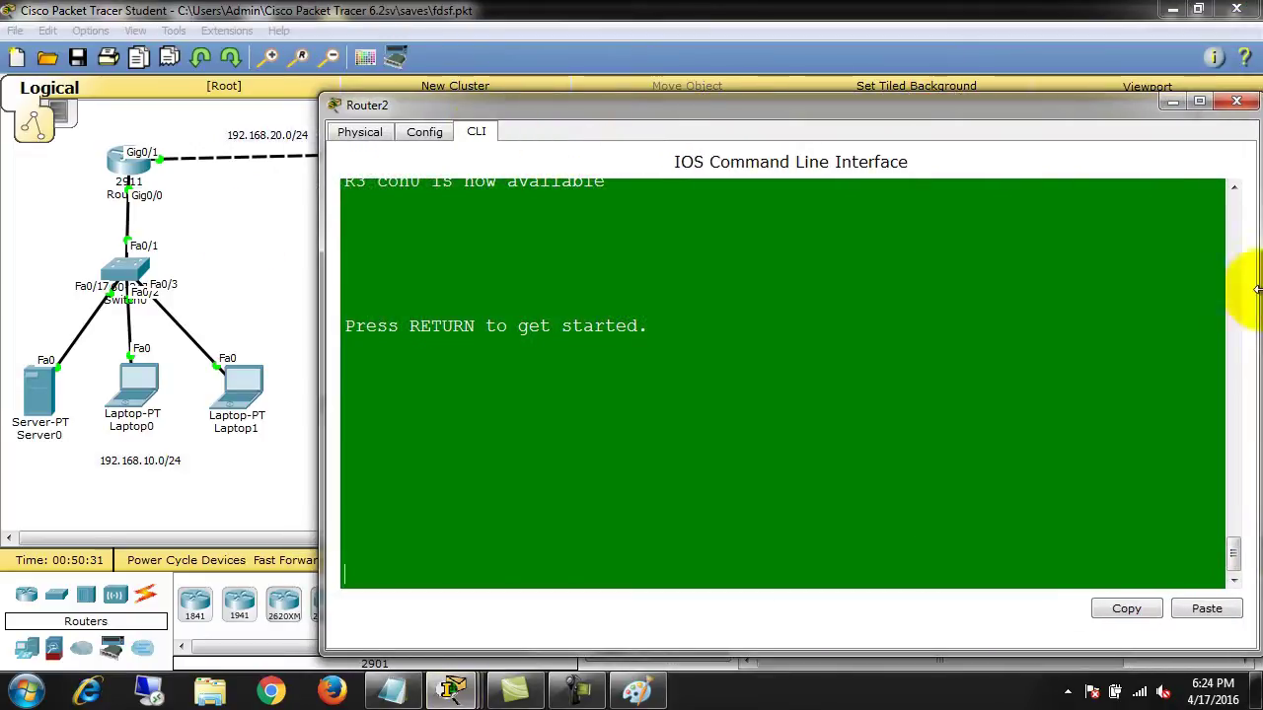
# Start the R3 console session and enter privileged and global configuration mode with en and conf t.
pyautogui.press('Return')
pyautogui.press('Return')
pyautogui.write('en')
pyautogui.press('Return')
pyautogui.write('con')
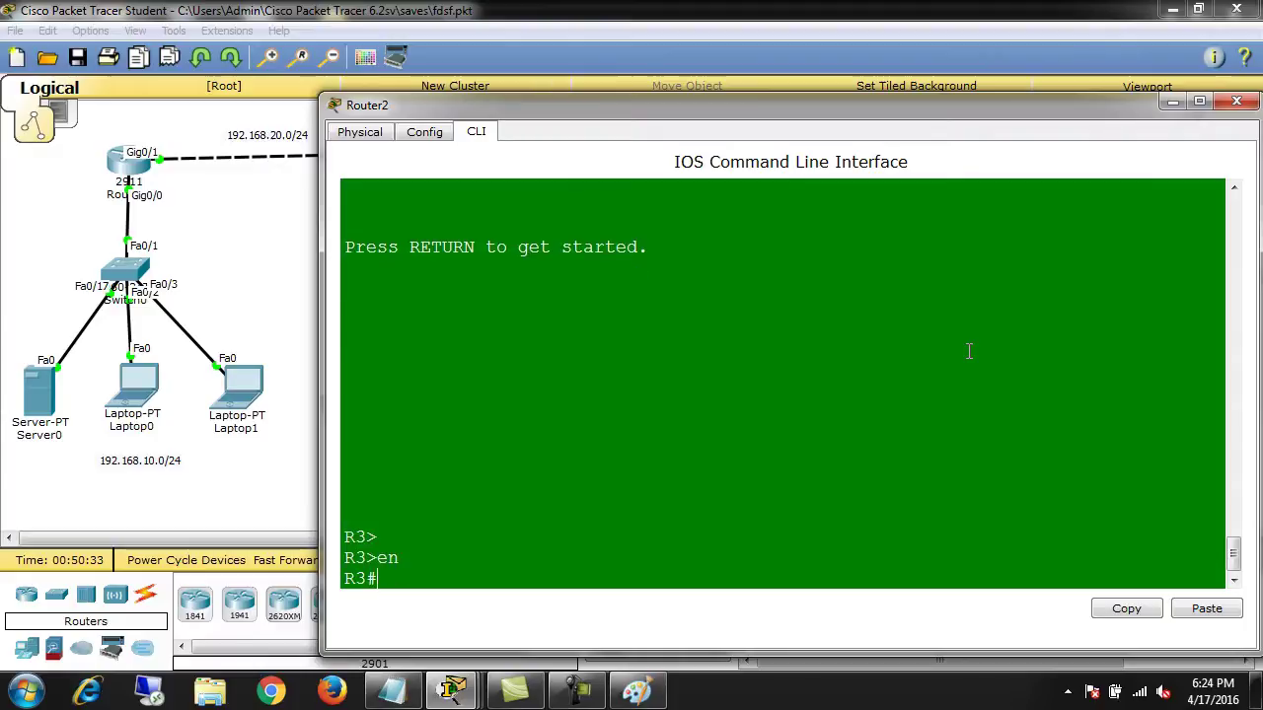
pyautogui.write('f t')
pyautogui.press('Return')
# Add a static route on R3 to 192.168.10.0 with mask 255.255.255.0 and next hop 192.168.40.1.
pyautogui.write('ip r')
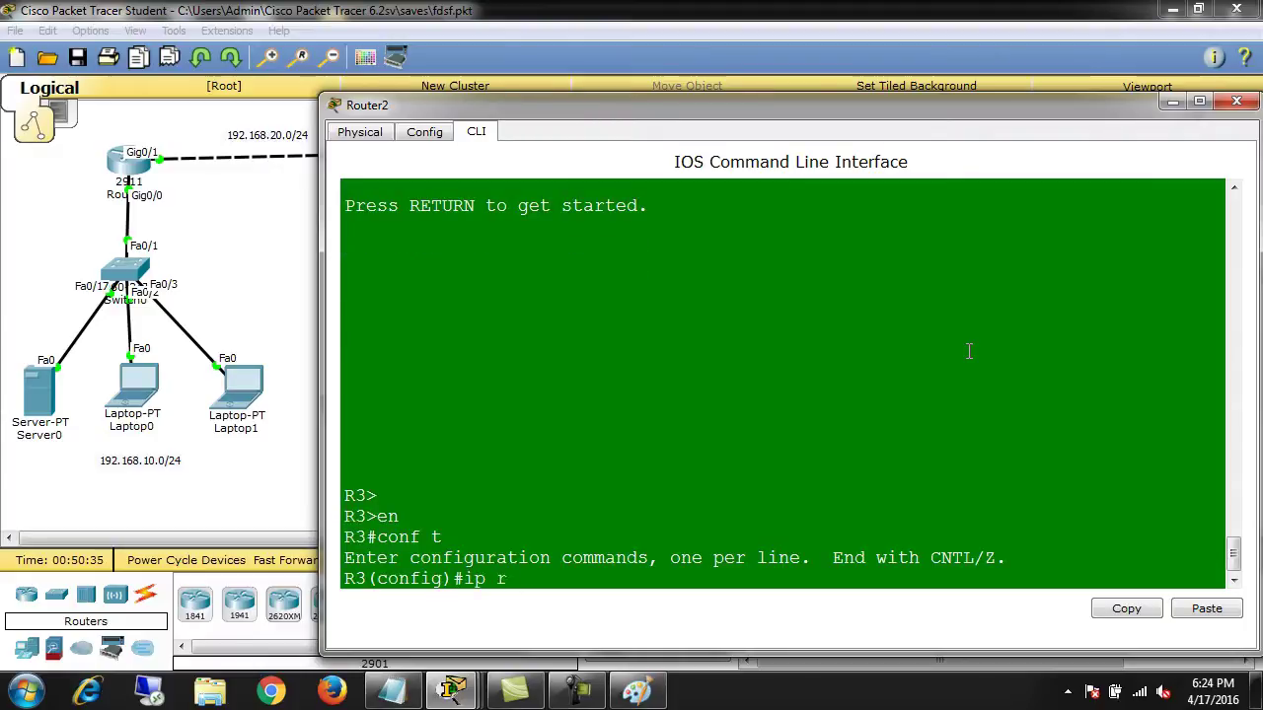
pyautogui.write('outer192.168.10.0 255.255.255.0 192.168.40.1')
pyautogui.press('Return')
# Reuse the last route command on R3 to add 192.168.20.0 with mask 255.255.255.0 via 192.168.40.1.
pyautogui.press('Up')
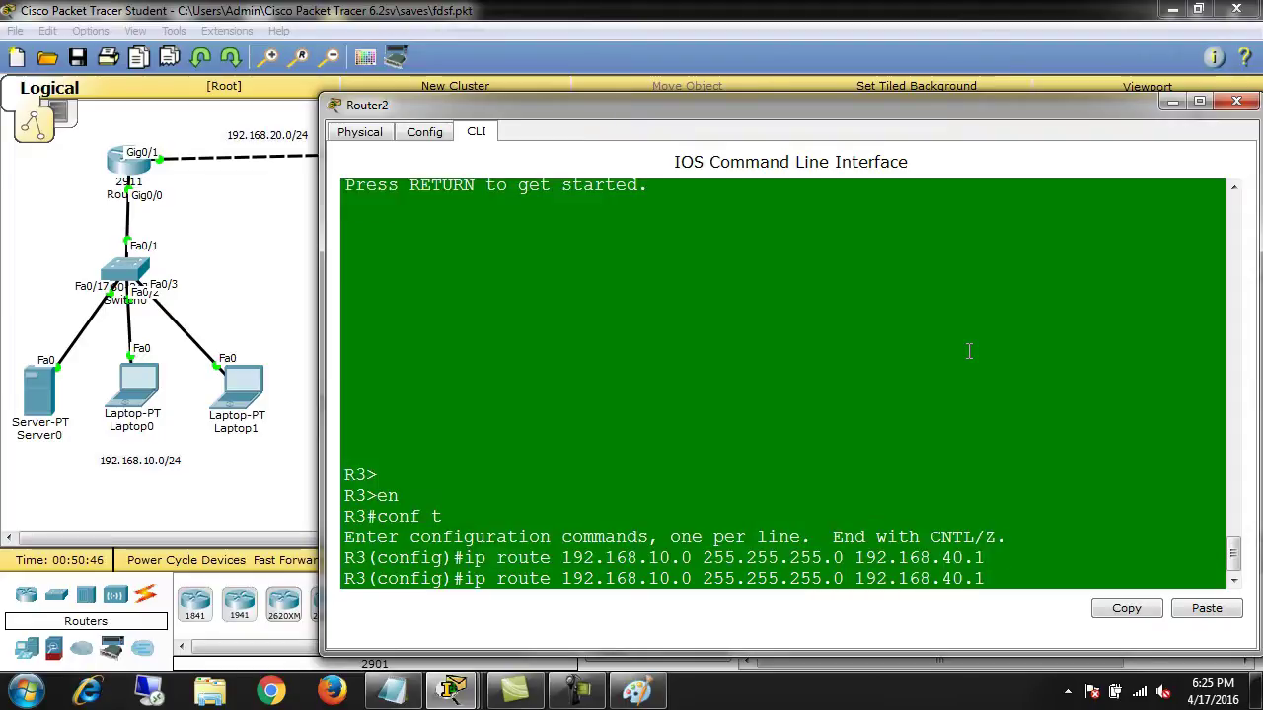
pyautogui.press('Left')
pyautogui.press('Left')
pyautogui.press('Left')
pyautogui.press('Left')
pyautogui.press('Left')
pyautogui.press('Left')
pyautogui.press('Left')
pyautogui.press('Left')
pyautogui.press('Left')
pyautogui.press('Left')
pyautogui.press('Left')
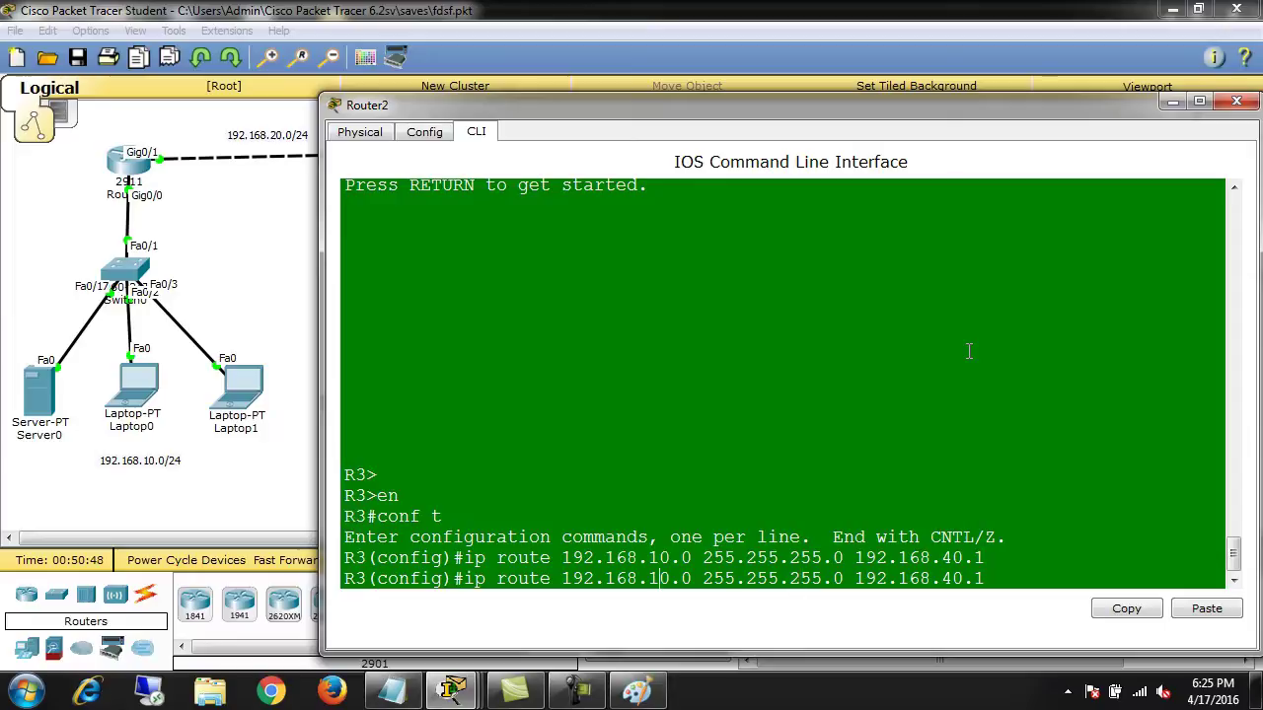
pyautogui.press('BackSpace')
pyautogui.write('2')
pyautogui.press('Return')
# Reuse the last route command on R3 to add 192.168.30.0 with mask 255.255.255.0 via 192.168.40.1.
pyautogui.press('Up')
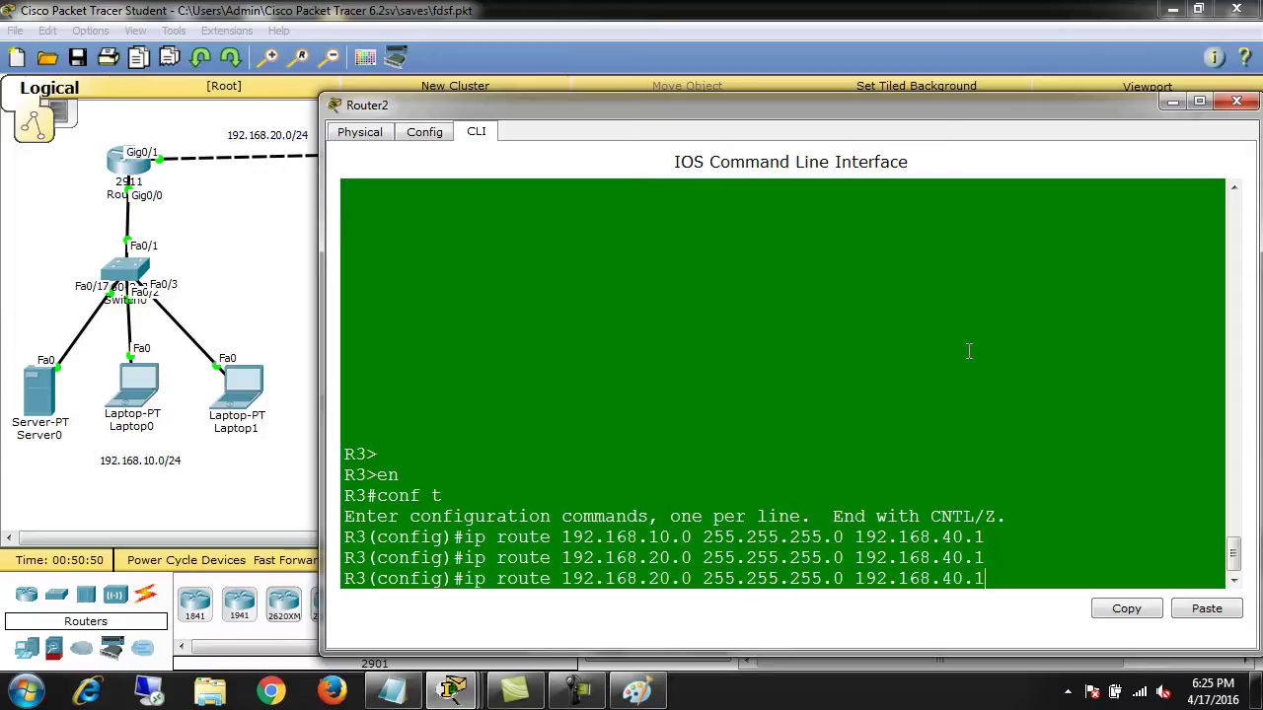
pyautogui.press('Left')
pyautogui.press('Left')
pyautogui.press('Left')
pyautogui.press('Left')
pyautogui.press('Left')
pyautogui.press('Left')
pyautogui.press('Left')
pyautogui.press('Left')
pyautogui.press('Left')
pyautogui.press('Left')
pyautogui.press('Left')
pyautogui.press('Left')
pyautogui.press('Left')
pyautogui.press('Left')
pyautogui.press('Left')
pyautogui.press('Left')
pyautogui.press('Left')
pyautogui.press('Left')
pyautogui.press('Left')
pyautogui.press('BackSpace')
pyautogui.write('3')
pyautogui.press('Return')
pyautogui.press('Return')
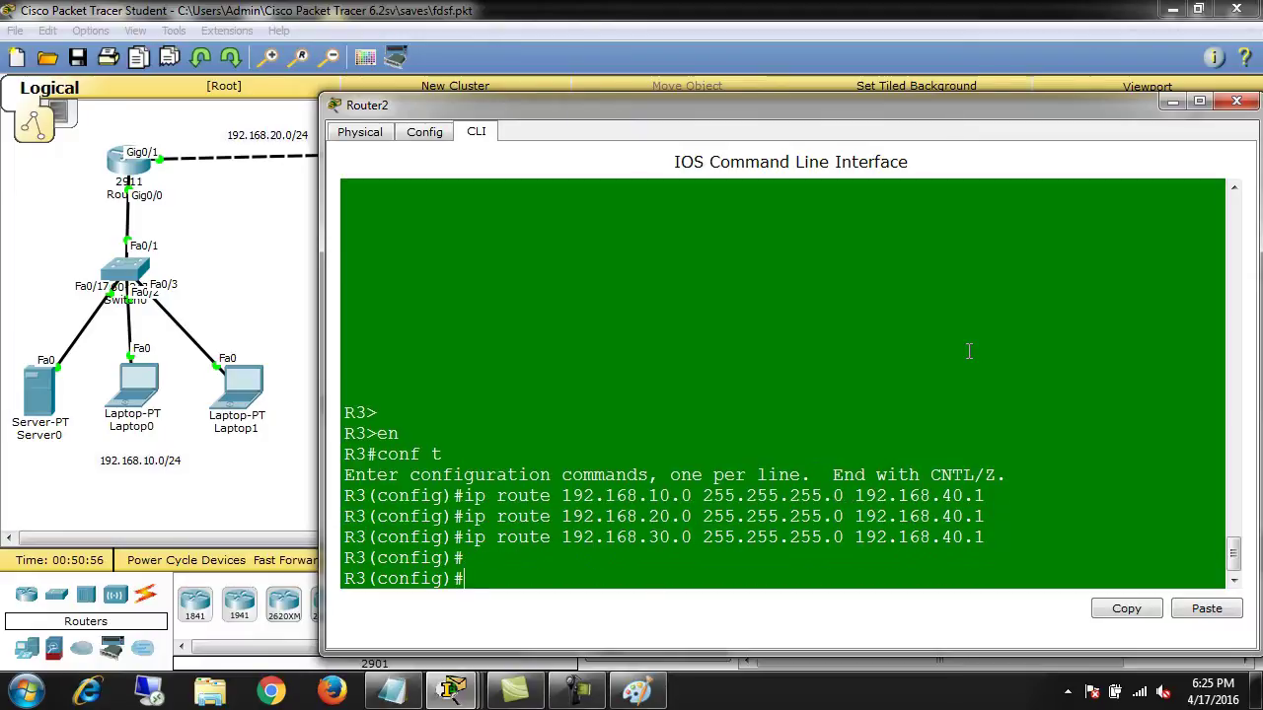
# Leave R3's global configuration mode and display its full routing table with show ip route.
pyautogui.write('ex')
pyautogui.press('Return')
pyautogui.press('Return')
pyautogui.press('Return')
pyautogui.press('Return')
pyautogui.press('Return')
pyautogui.write('sho')
pyautogui.press('Tab')
pyautogui.write('ip rou')
pyautogui.press('Tab')
pyautogui.press('Return')
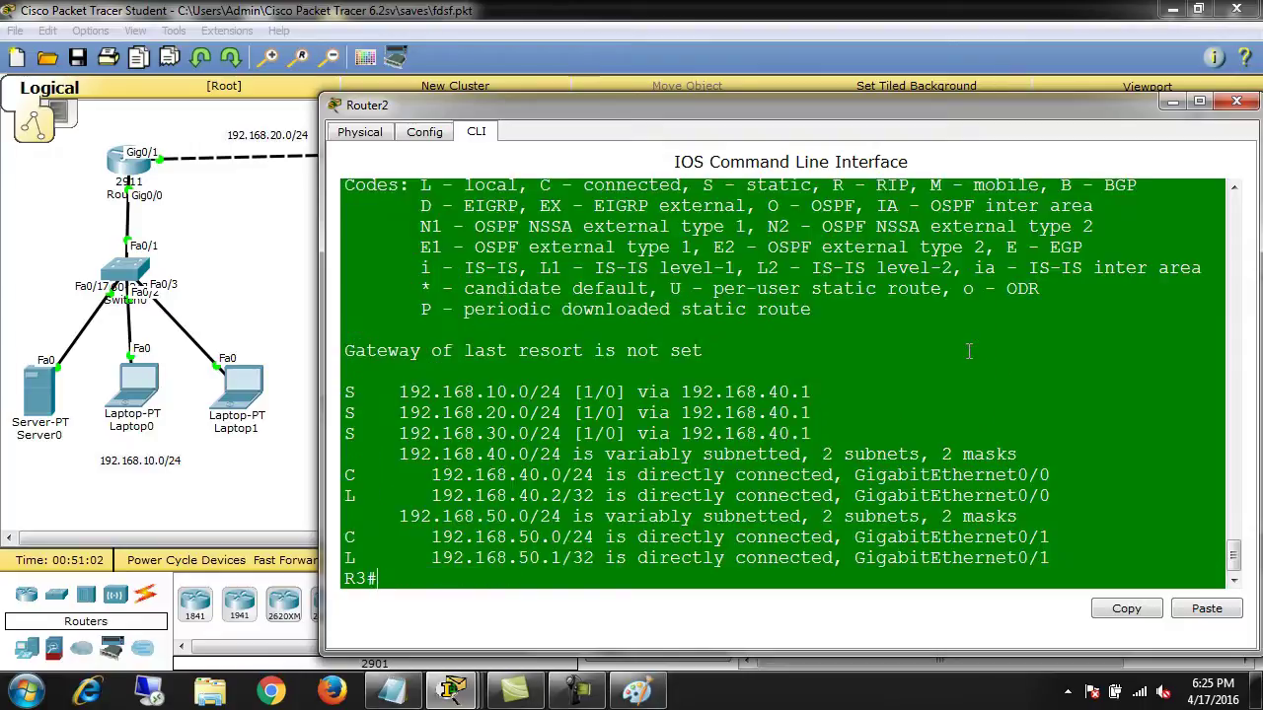
# List only the static routes on R3 with show ip route static.
pyautogui.write('sho')
pyautogui.press('Tab')
pyautogui.write('ip rou')
pyautogui.press('Tab')
pyautogui.write('st')
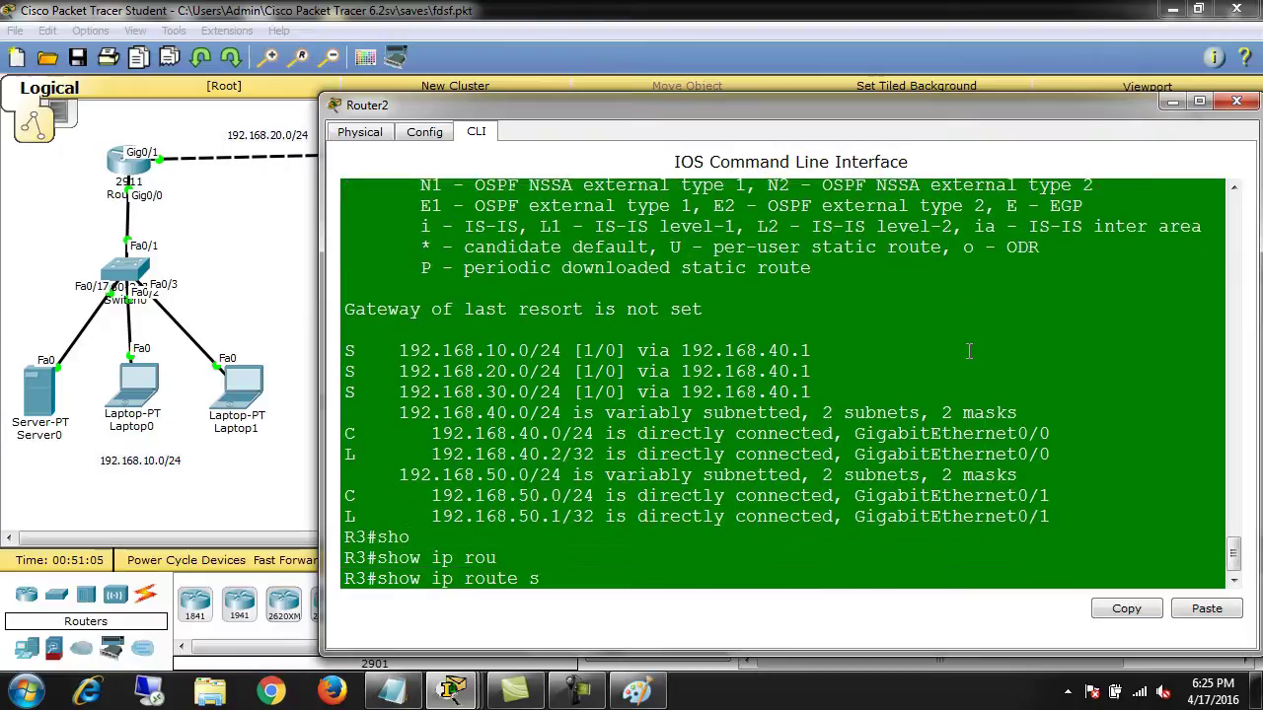
pyautogui.press('Tab')
pyautogui.press('Return')
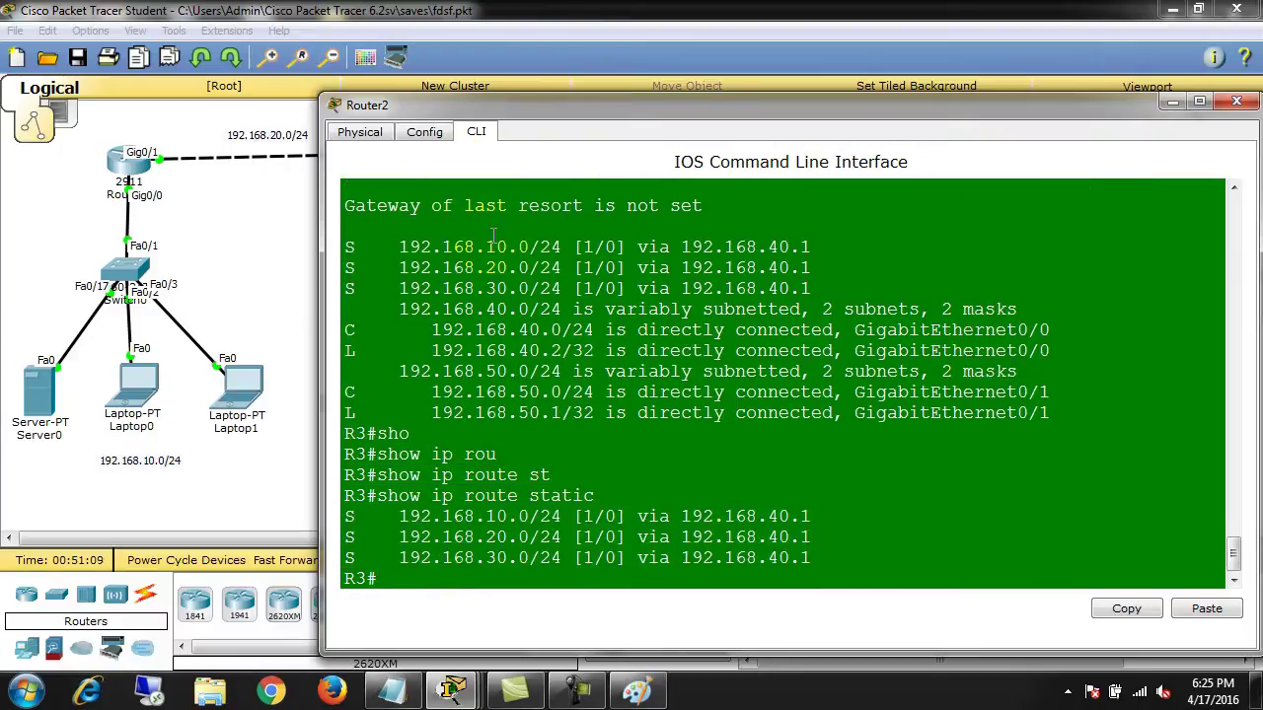
# Highlight the static route codes and the local 192.168.40.2 entry in R3's full routing table.
pyautogui.scroll(1, 506, 267)
pyautogui.scroll(2, 506, 266)
pyautogui.click(383, 202)
pyautogui.moveTo(380, 198); pyautogui.dragTo(517, 197)
pyautogui.hotkey('ctrl', 'c')
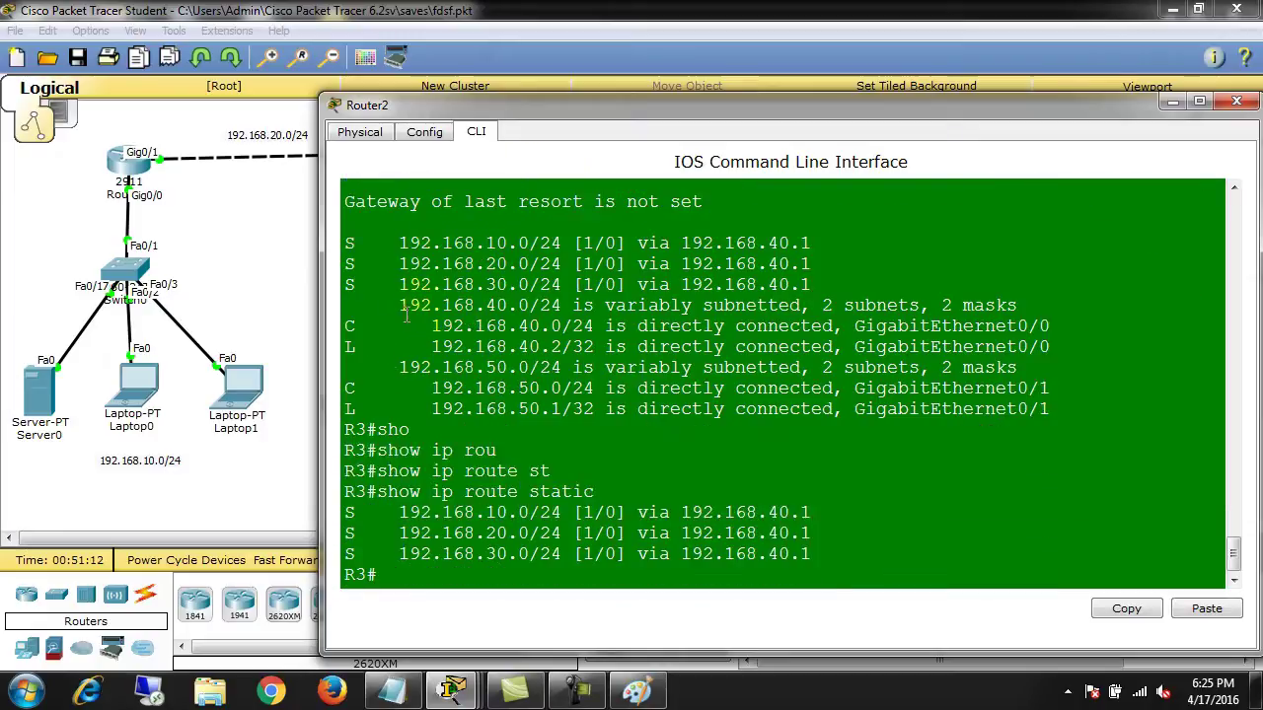
pyautogui.moveTo(348, 244); pyautogui.dragTo(351, 264)
pyautogui.moveTo(424, 326); pyautogui.dragTo(383, 361)
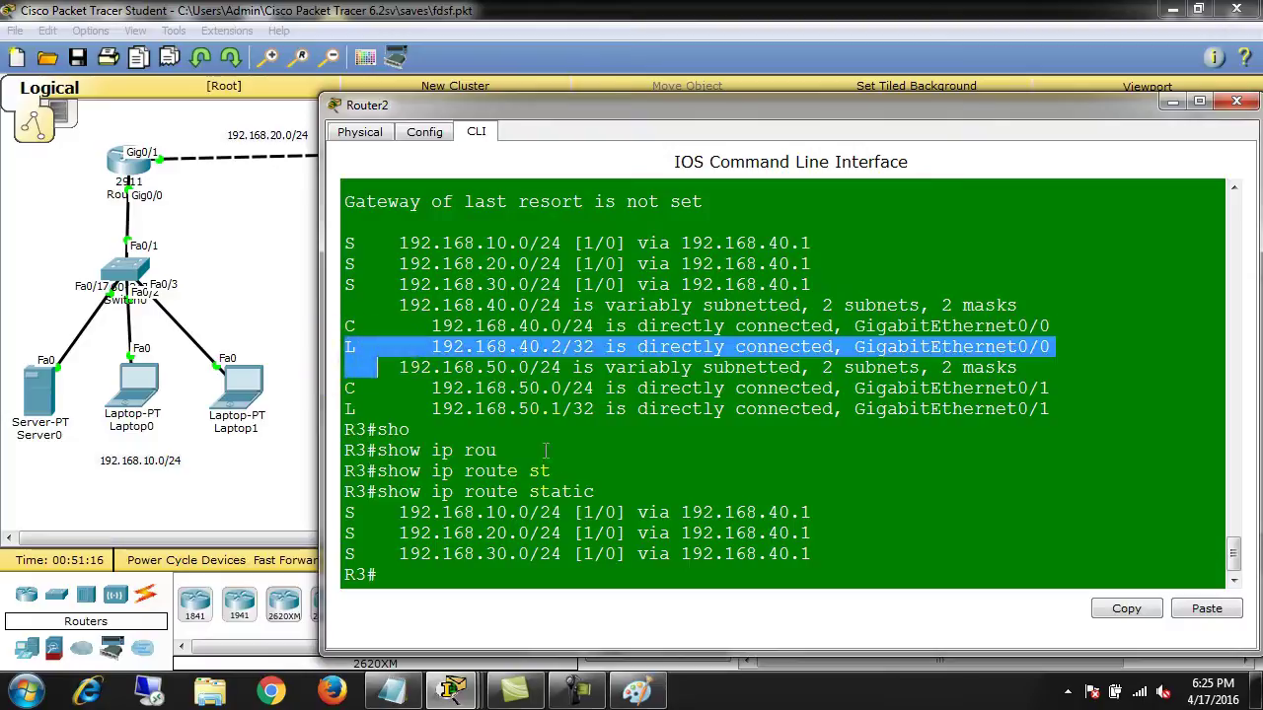
# Highlight the static keyword of R3's show ip route static command and the three route lines below it.
pyautogui.click(397, 493)
pyautogui.moveTo(533, 490); pyautogui.dragTo(646, 492)
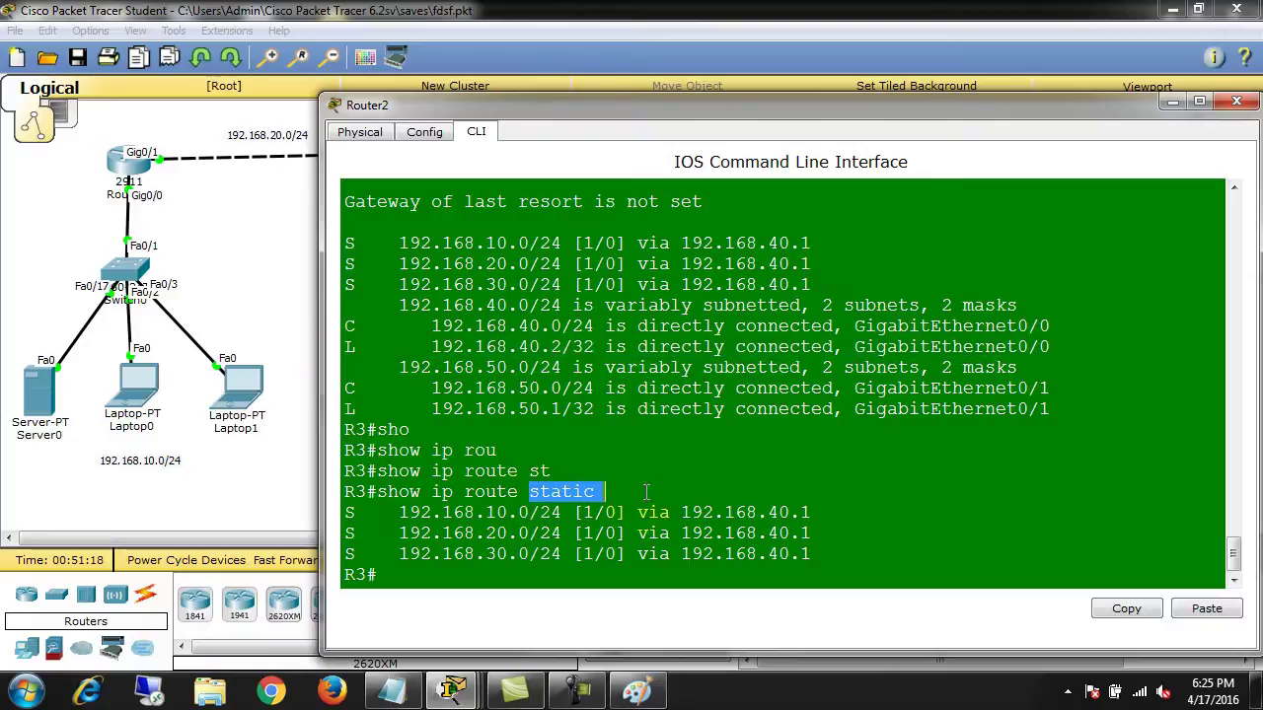
pyautogui.moveTo(345, 511); pyautogui.dragTo(809, 558)
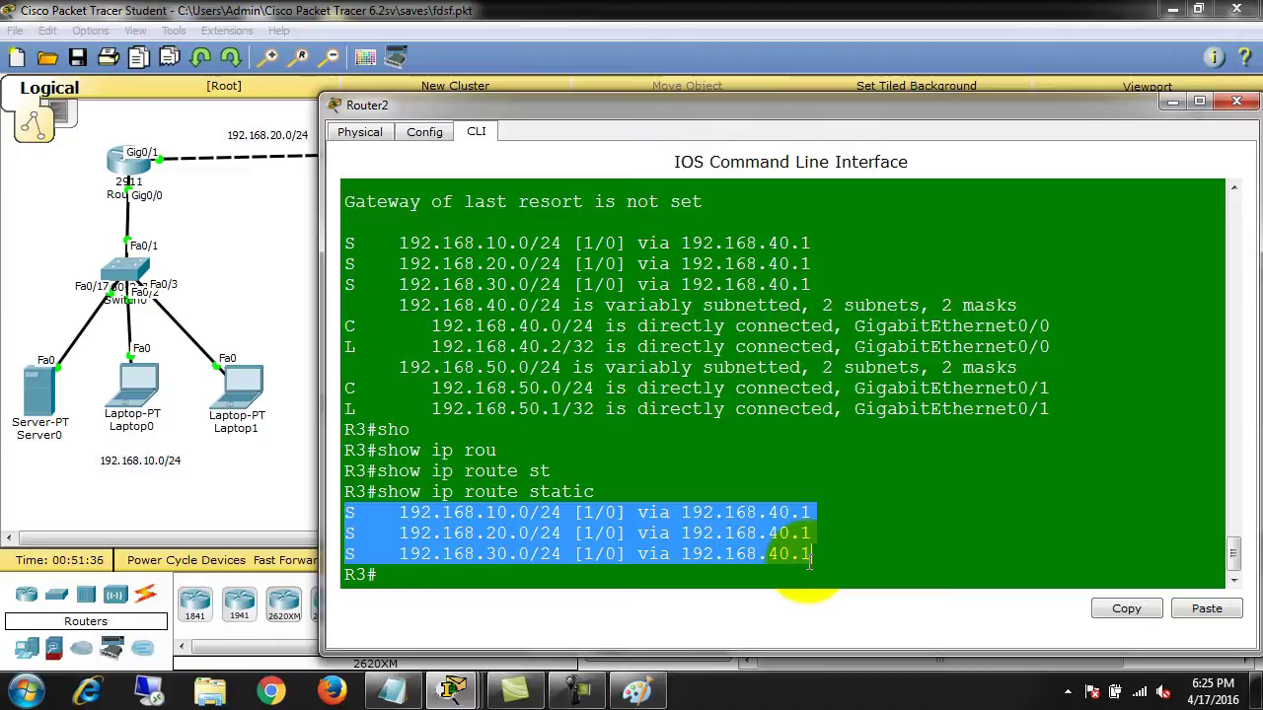
pyautogui.click(811, 555)
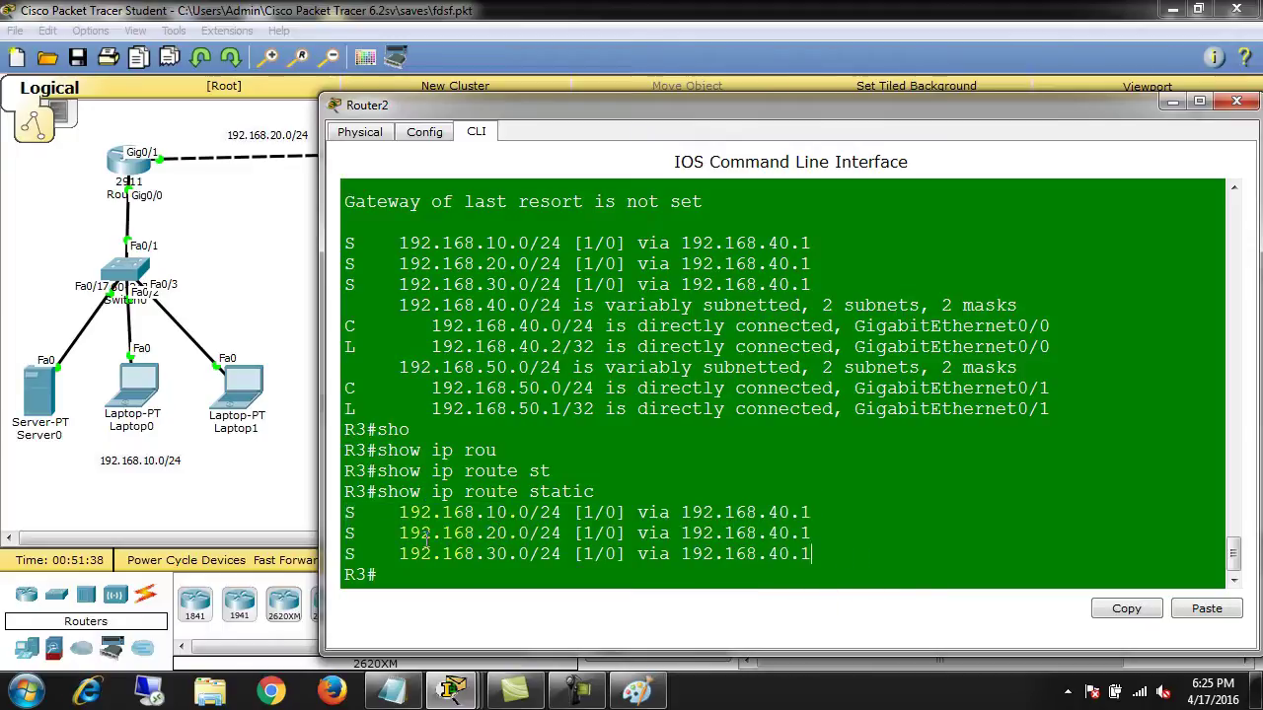
pyautogui.click(348, 513)
# Open Server0's command prompt from the topology and ping 192.168.50.2.
pyautogui.click(216, 216)
pyautogui.click(39, 387)
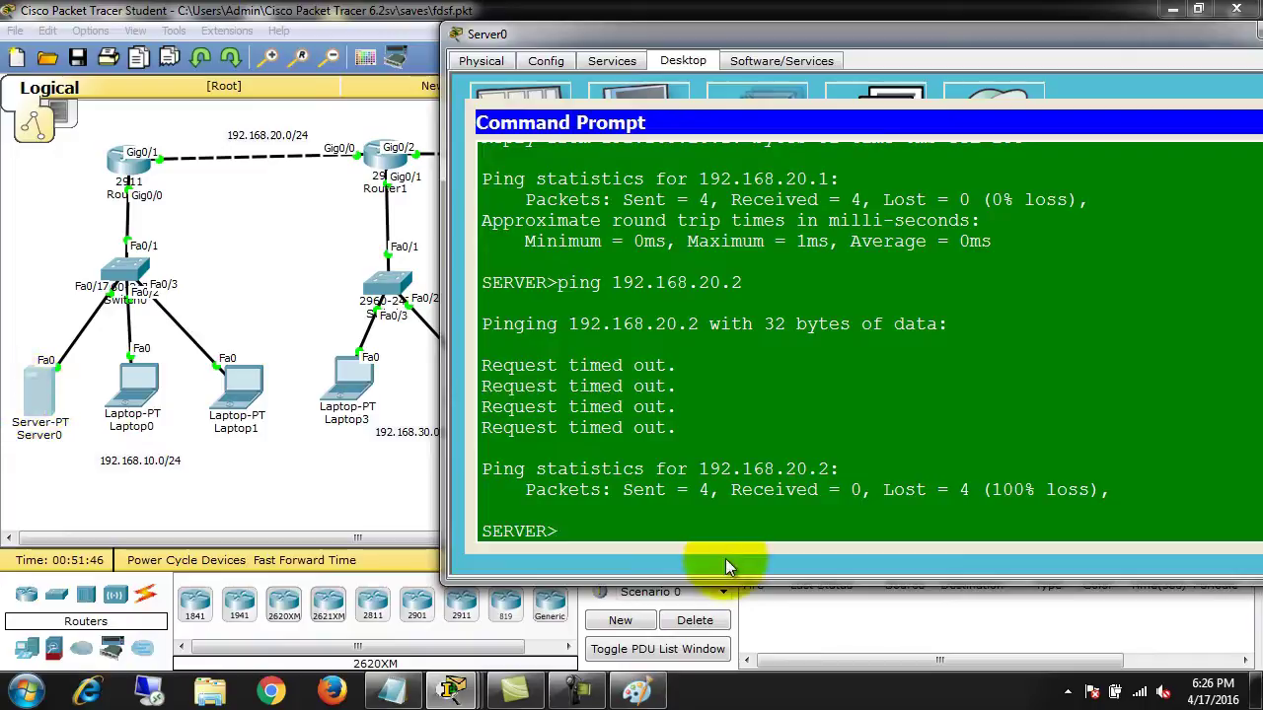
pyautogui.write('ping 192.16')
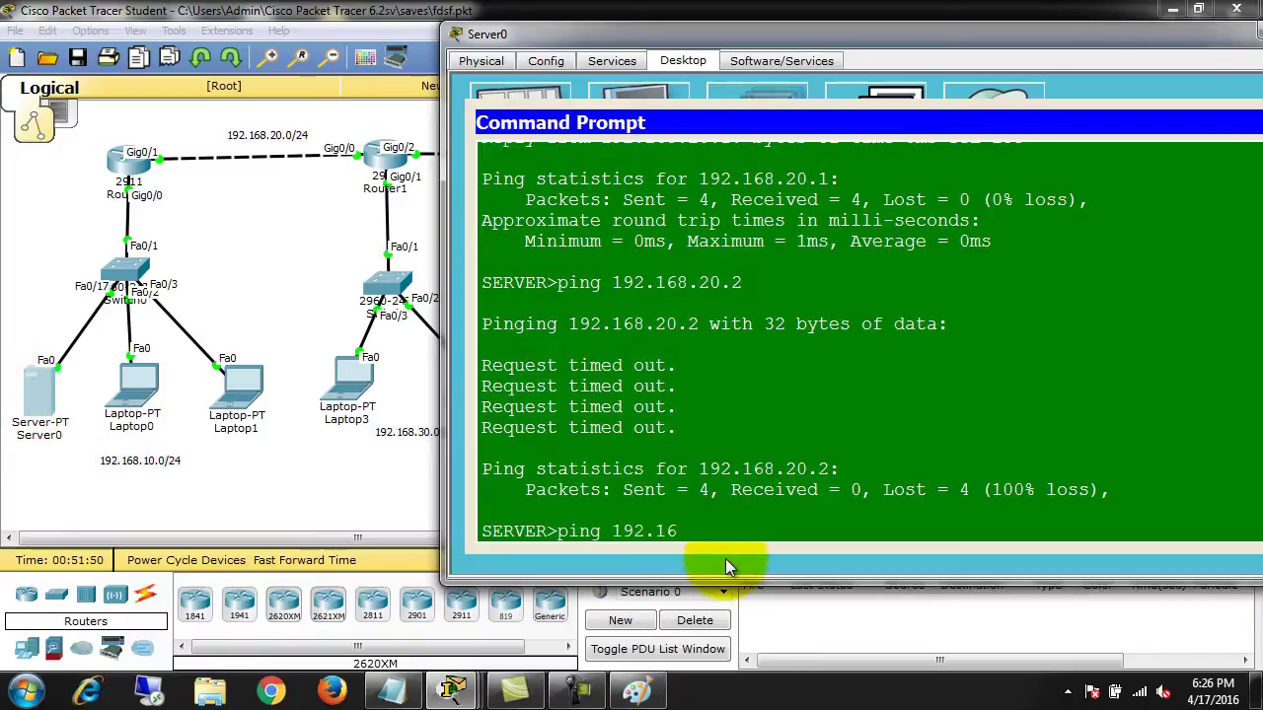
pyautogui.write('8.50.1')
pyautogui.press('BackSpace')
pyautogui.write('2')
pyautogui.press('Return')
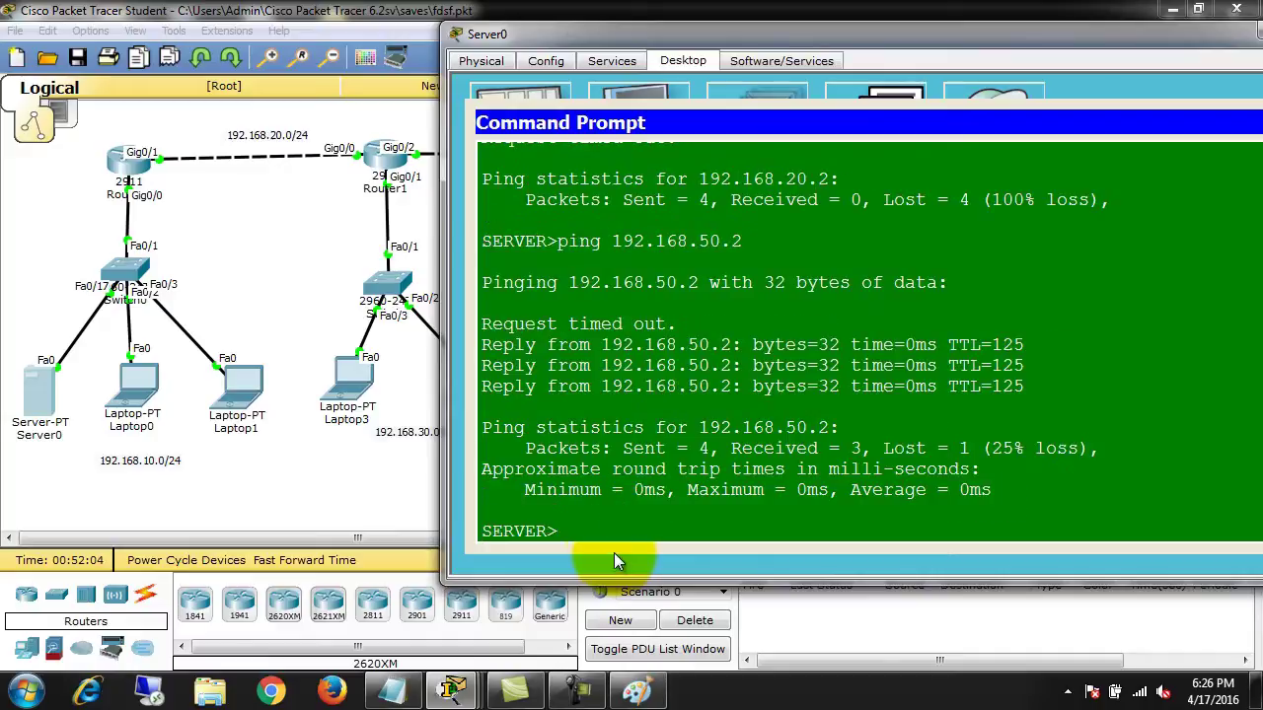
# Highlight the packet loss statistics, the timed-out request and the replying address in Server0's ping output.
pyautogui.moveTo(529, 449); pyautogui.dragTo(1087, 449)
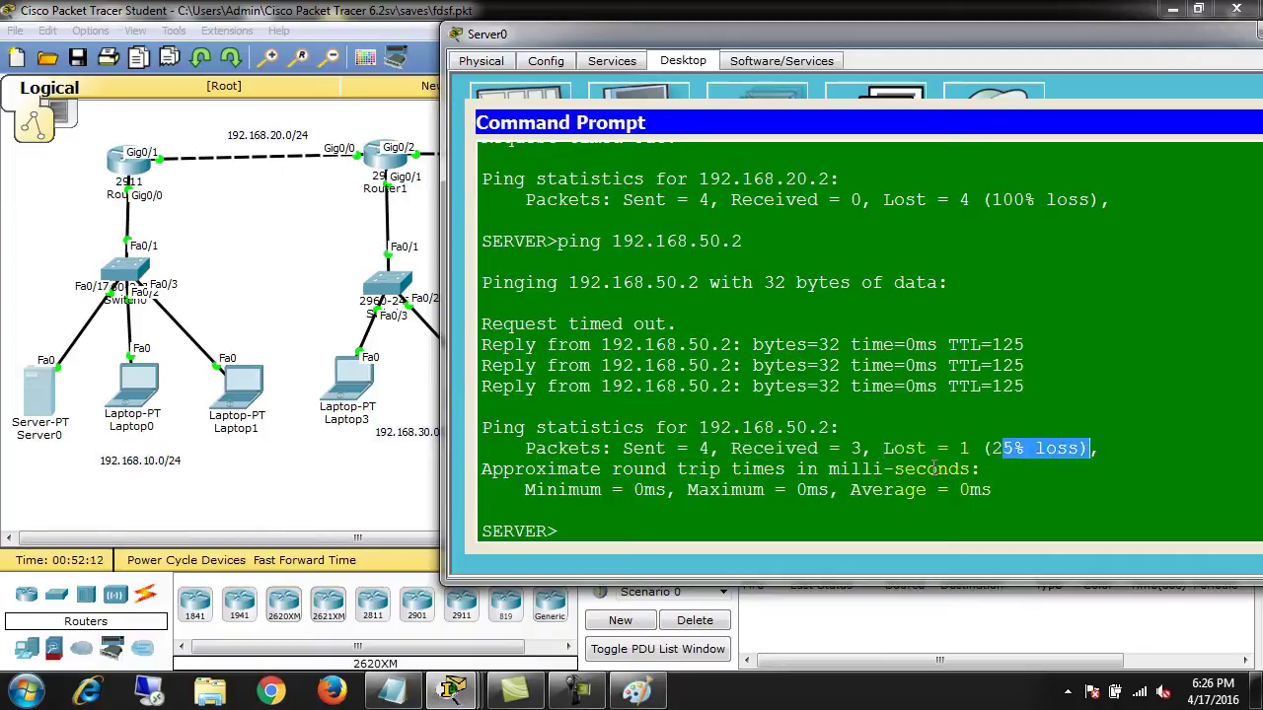
pyautogui.click(482, 323)
pyautogui.moveTo(481, 323); pyautogui.dragTo(682, 329)
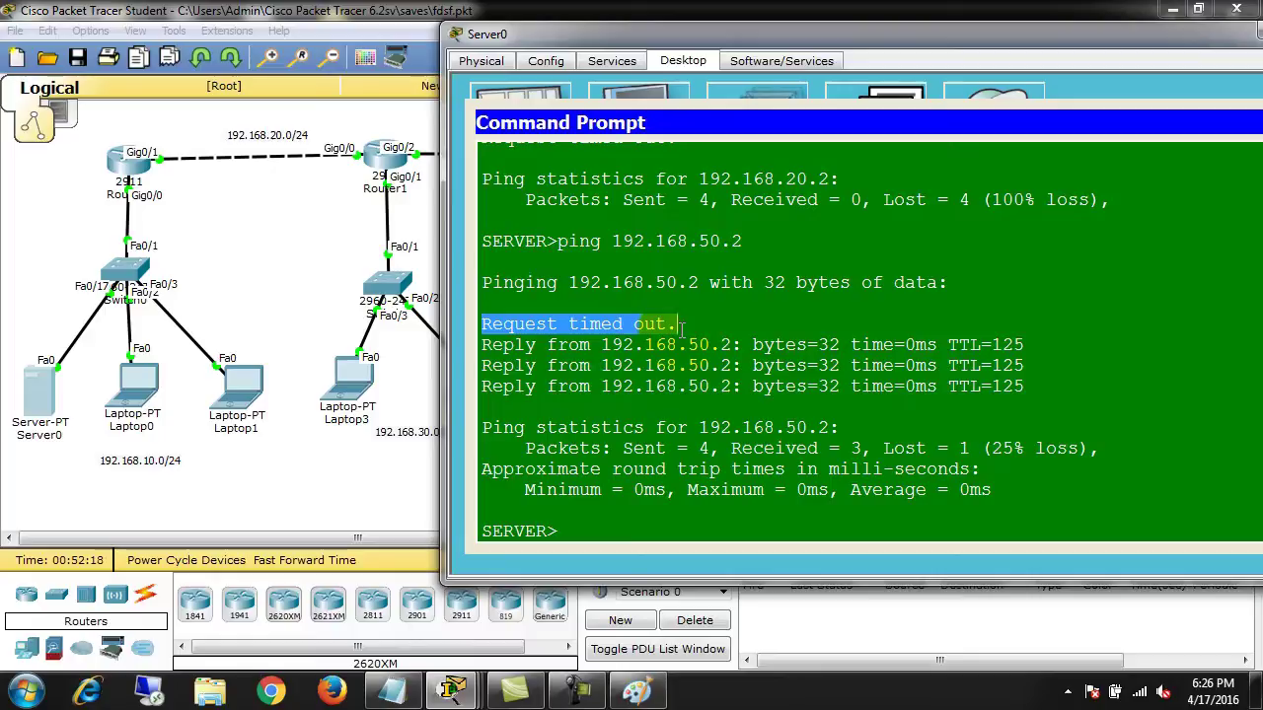
pyautogui.click(554, 333)
pyautogui.moveTo(600, 344); pyautogui.dragTo(735, 346)
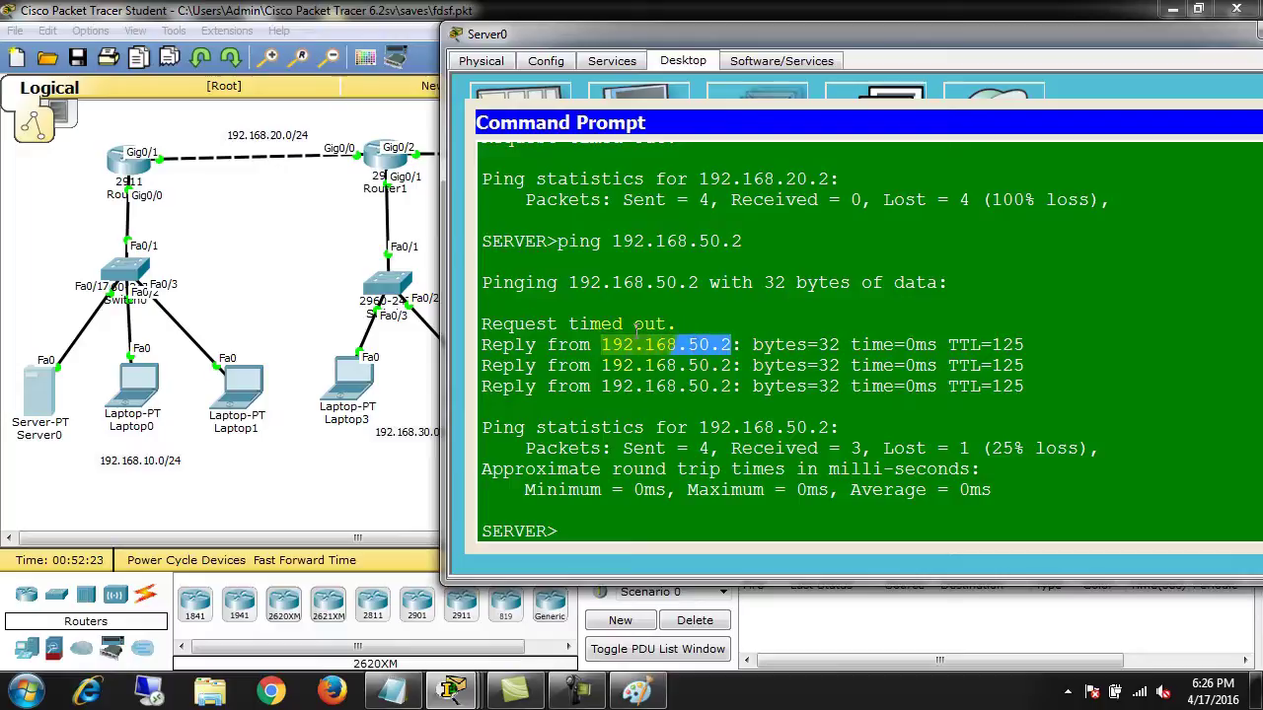
pyautogui.moveTo(677, 324); pyautogui.dragTo(477, 326)
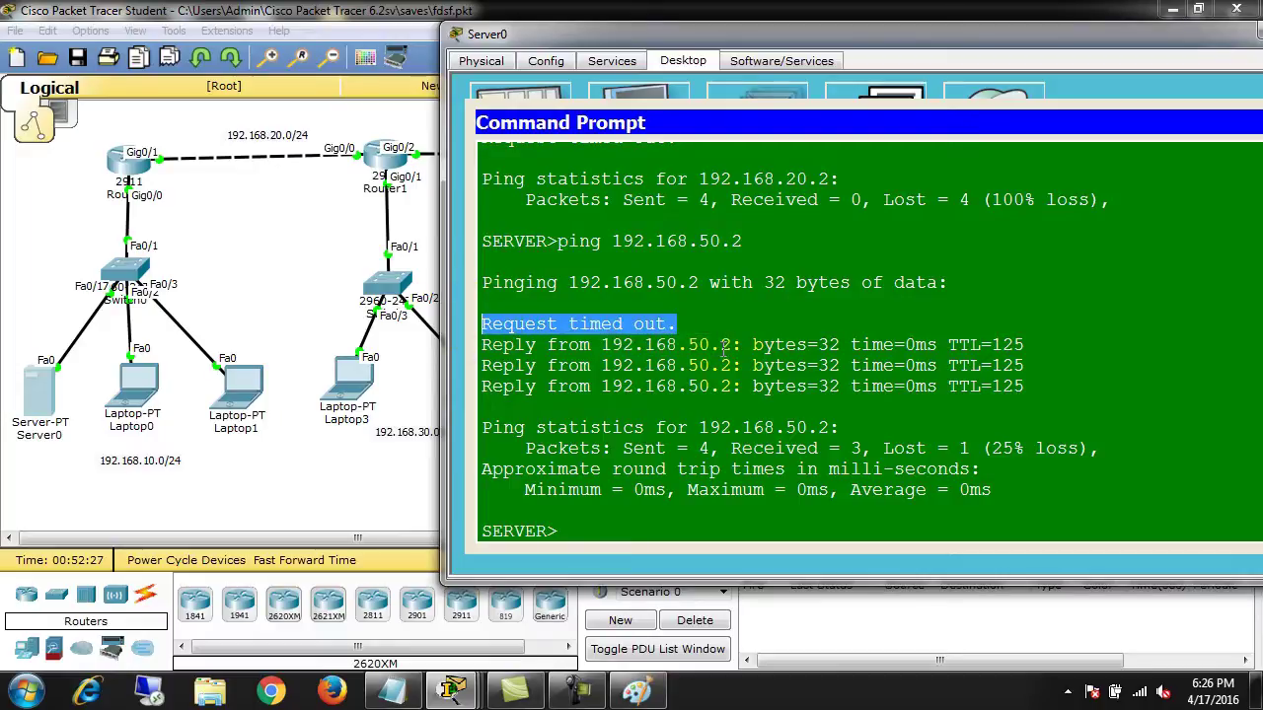
pyautogui.click(723, 312)
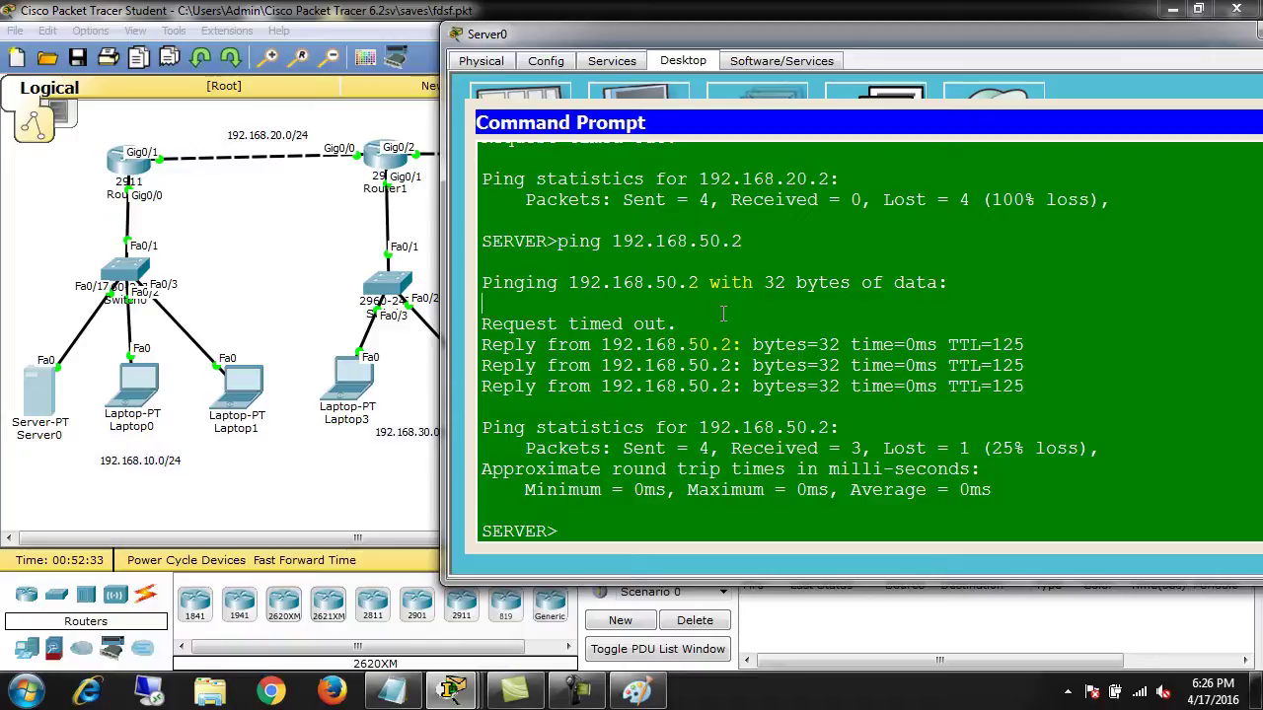
pyautogui.moveTo(679, 325); pyautogui.dragTo(471, 322)
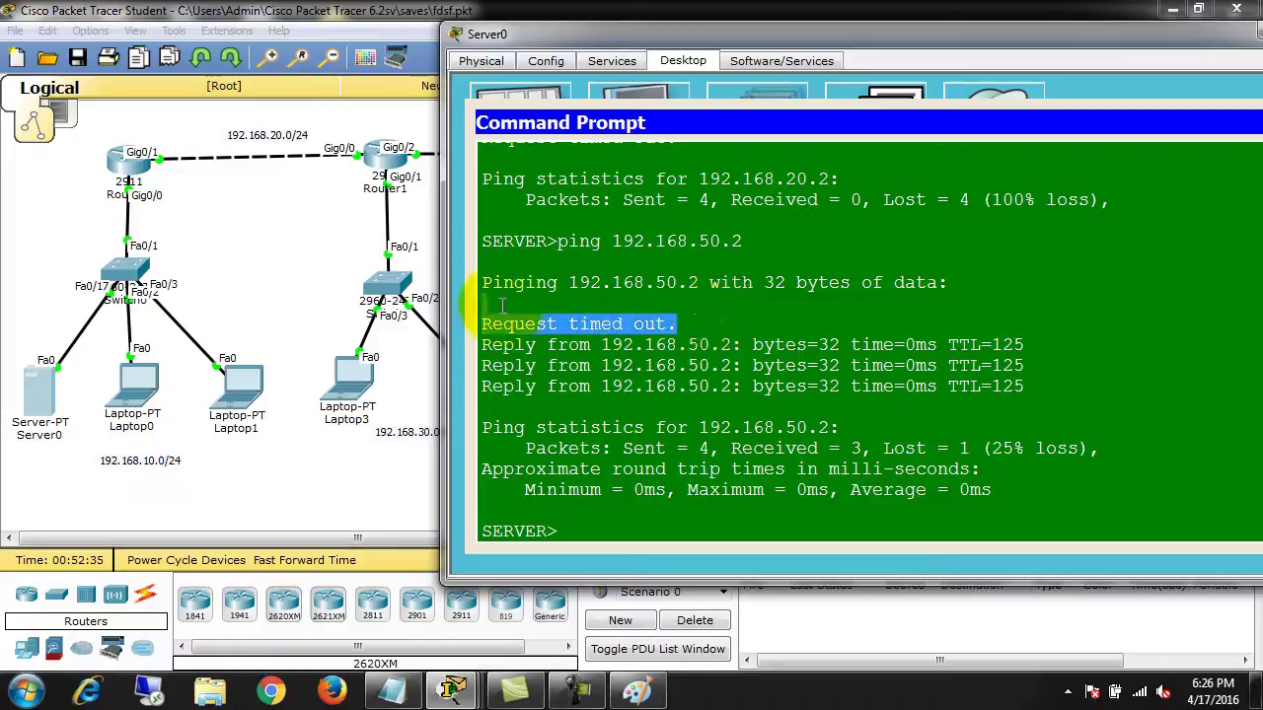
# Repeat the ping to 192.168.50.2 from Server0's command prompt.
pyautogui.click(766, 490)
pyautogui.press('Up')
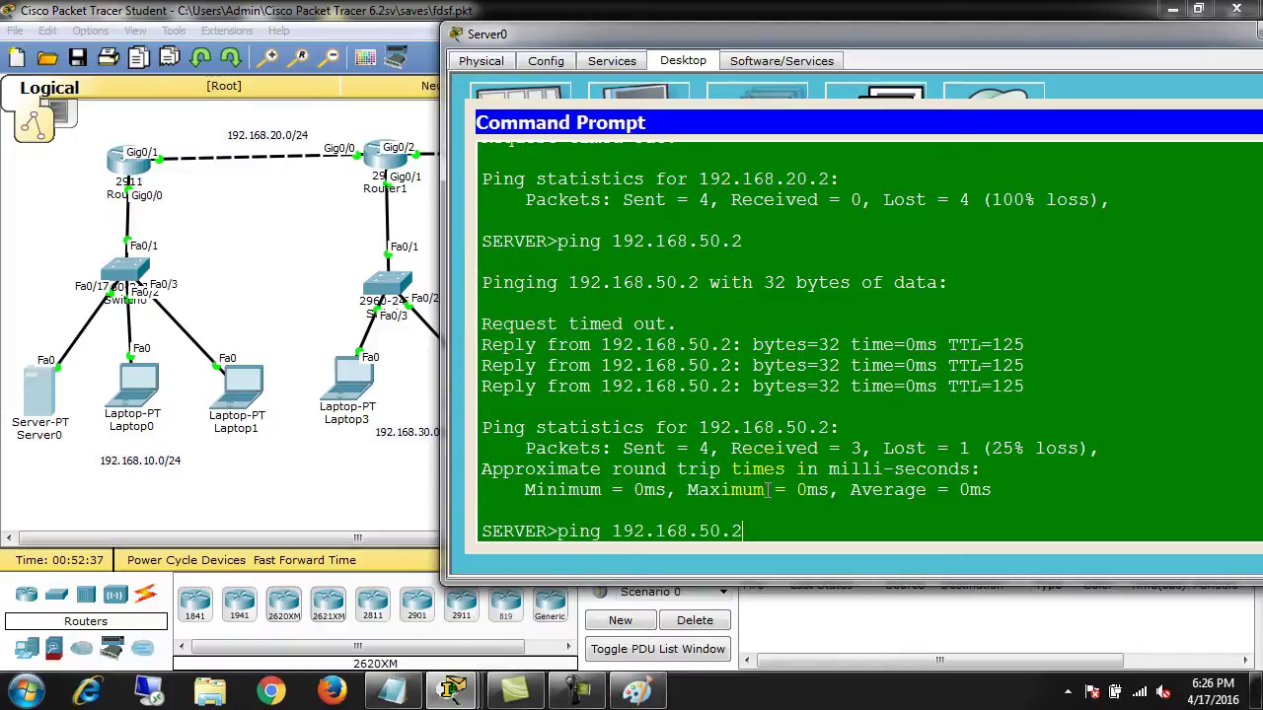
pyautogui.press('Return')
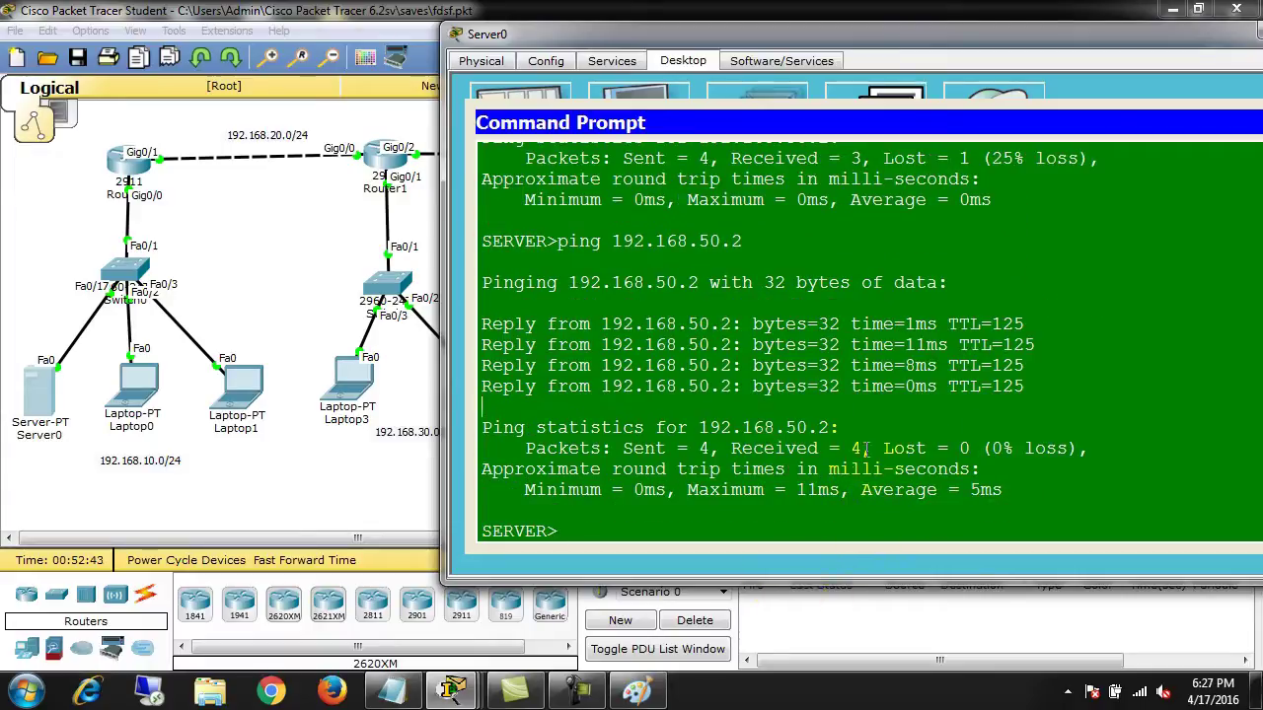
# Highlight the repeated ping's packet loss, and the timed-out request and three replies of the previous ping.
pyautogui.moveTo(971, 448); pyautogui.dragTo(1065, 449)
pyautogui.scroll(3, 666, 296)
pyautogui.moveTo(677, 211); pyautogui.dragTo(464, 212)
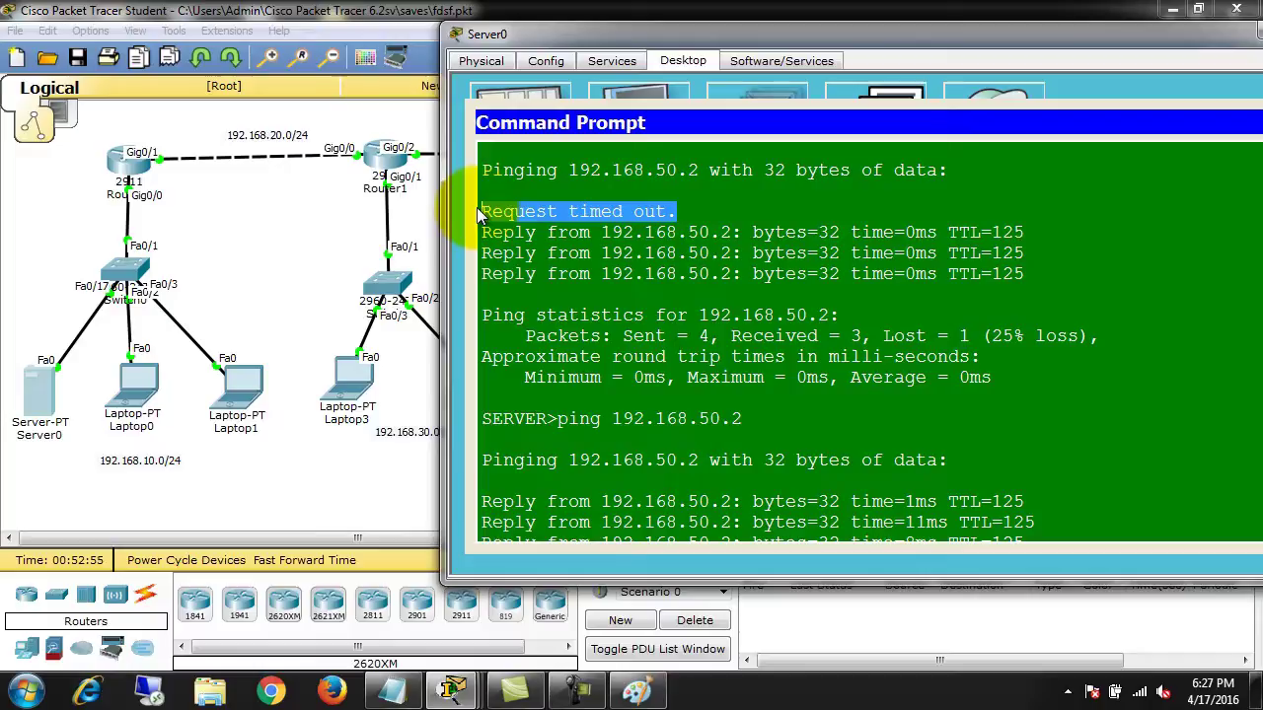
pyautogui.moveTo(1026, 276); pyautogui.dragTo(579, 230)
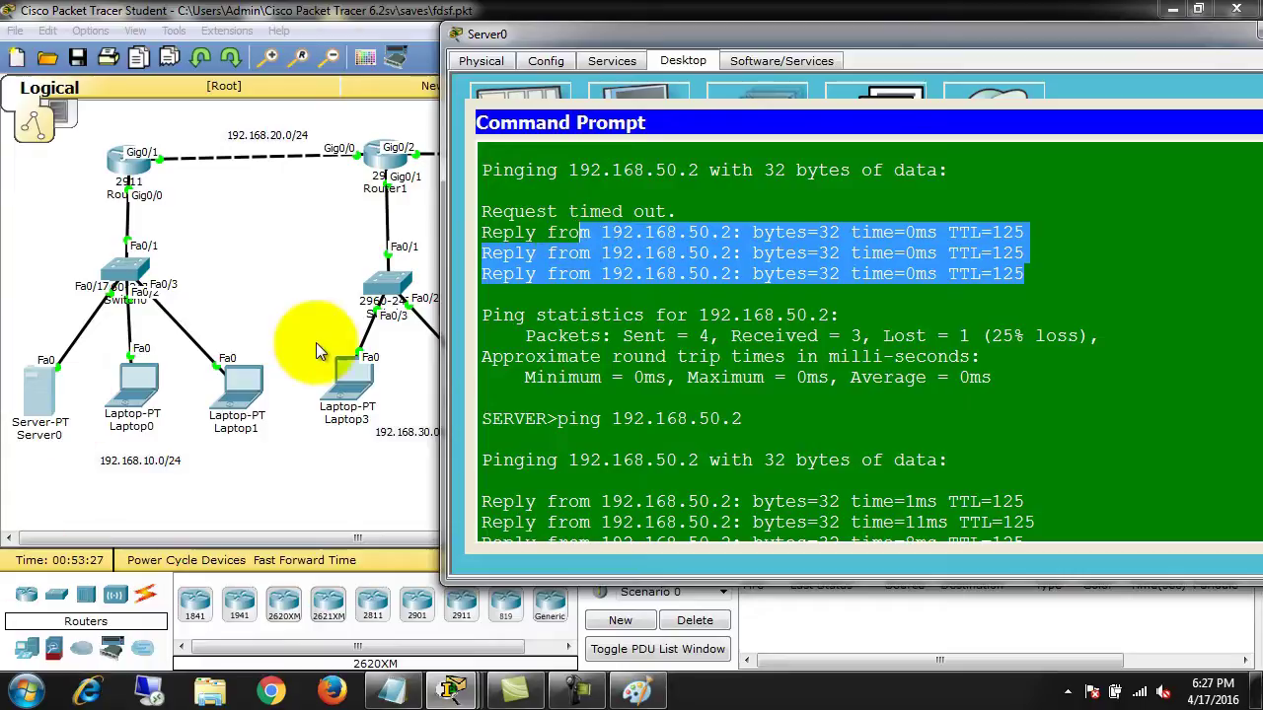
# Return to the topology and inspect the address details of Server0, Laptop6 and the router on the 192.168.10.0/24 network.
pyautogui.click(273, 282)
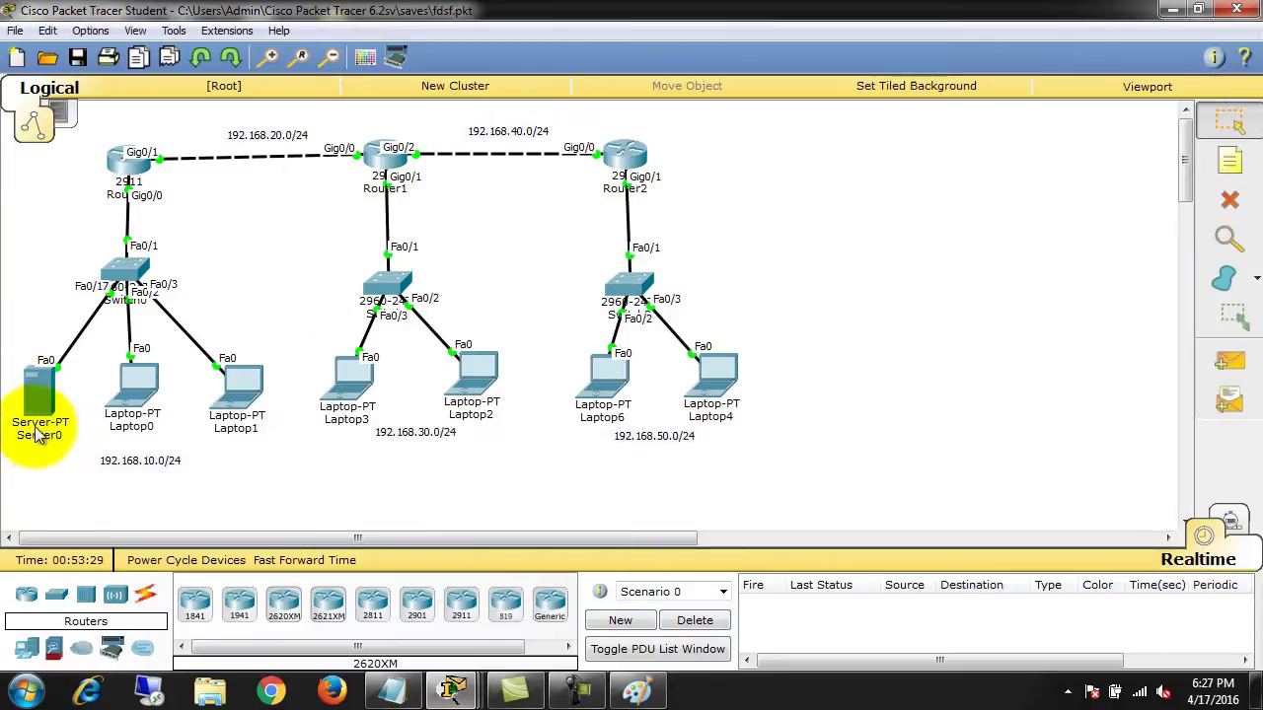
pyautogui.moveTo(49, 439)
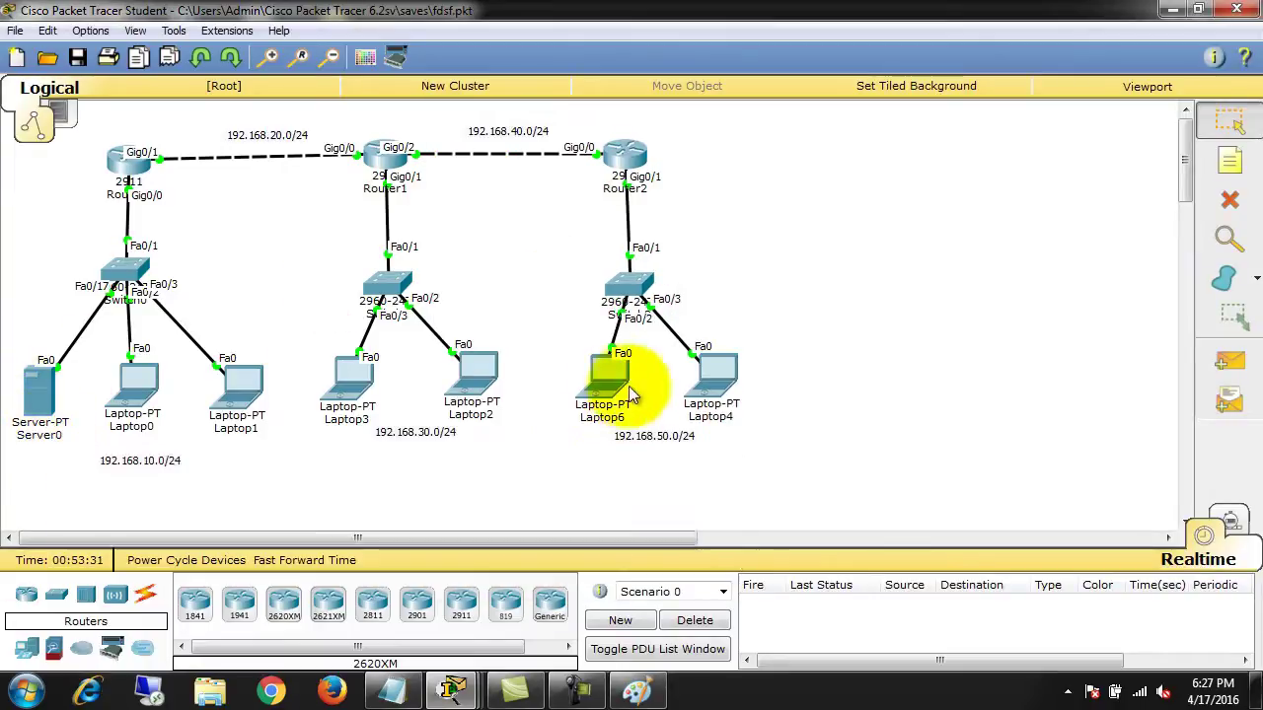
pyautogui.moveTo(620, 430)
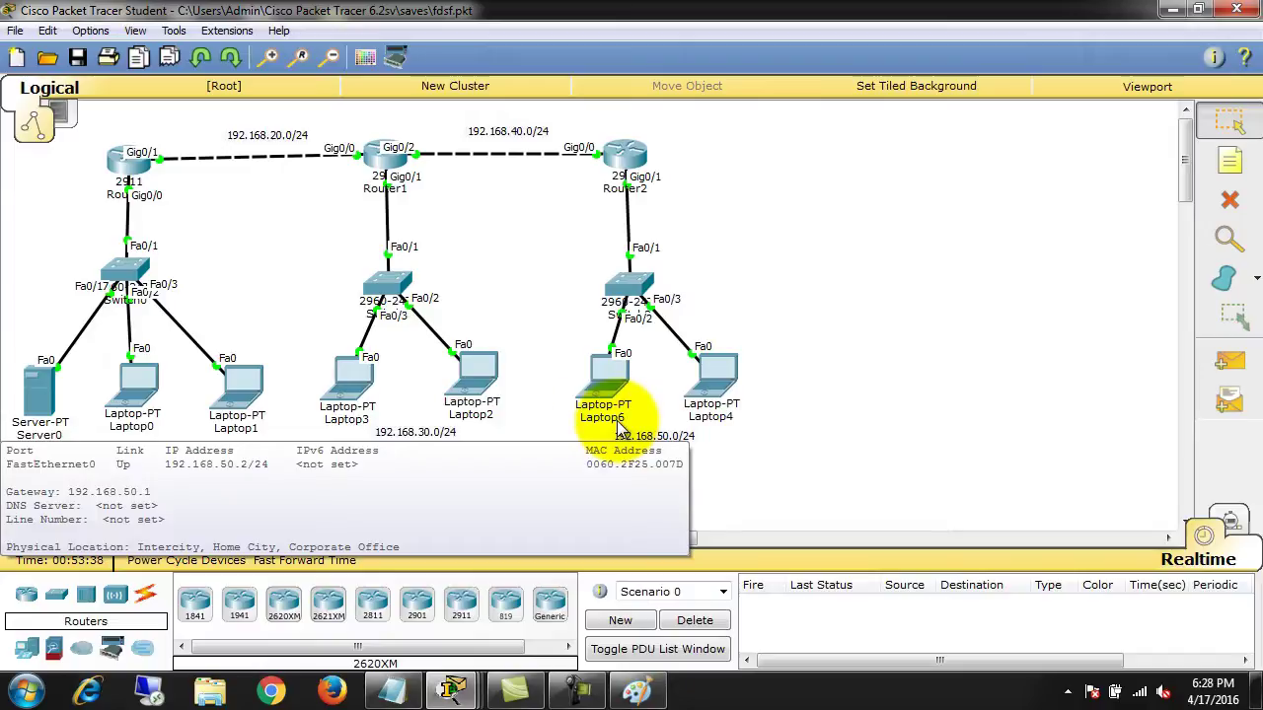
pyautogui.moveTo(30, 400)
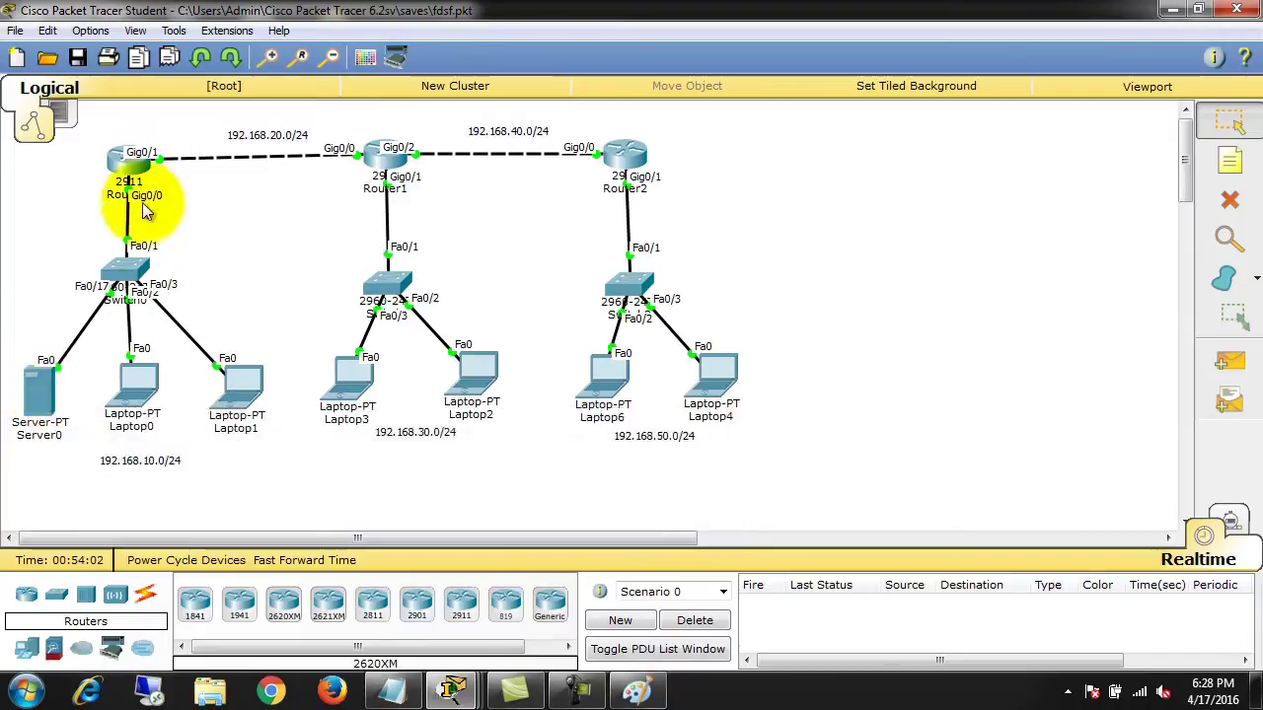
pyautogui.moveTo(140, 191)
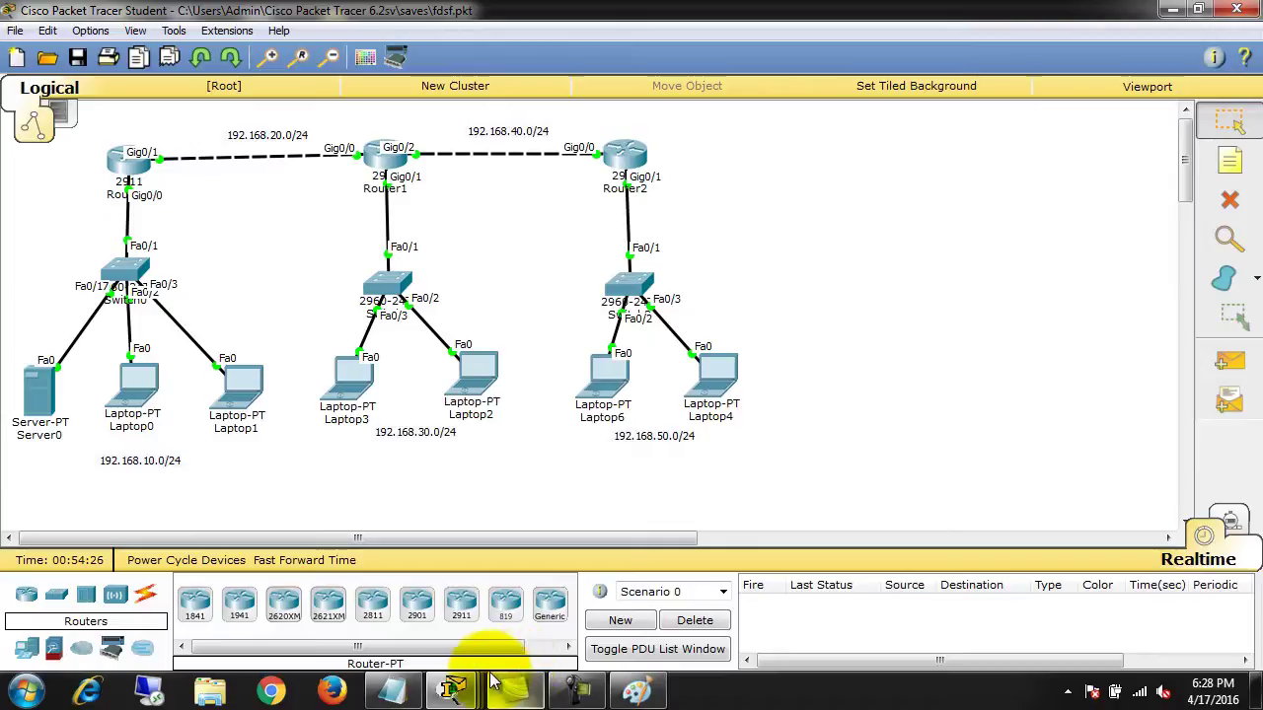
pyautogui.moveTo(514, 680)
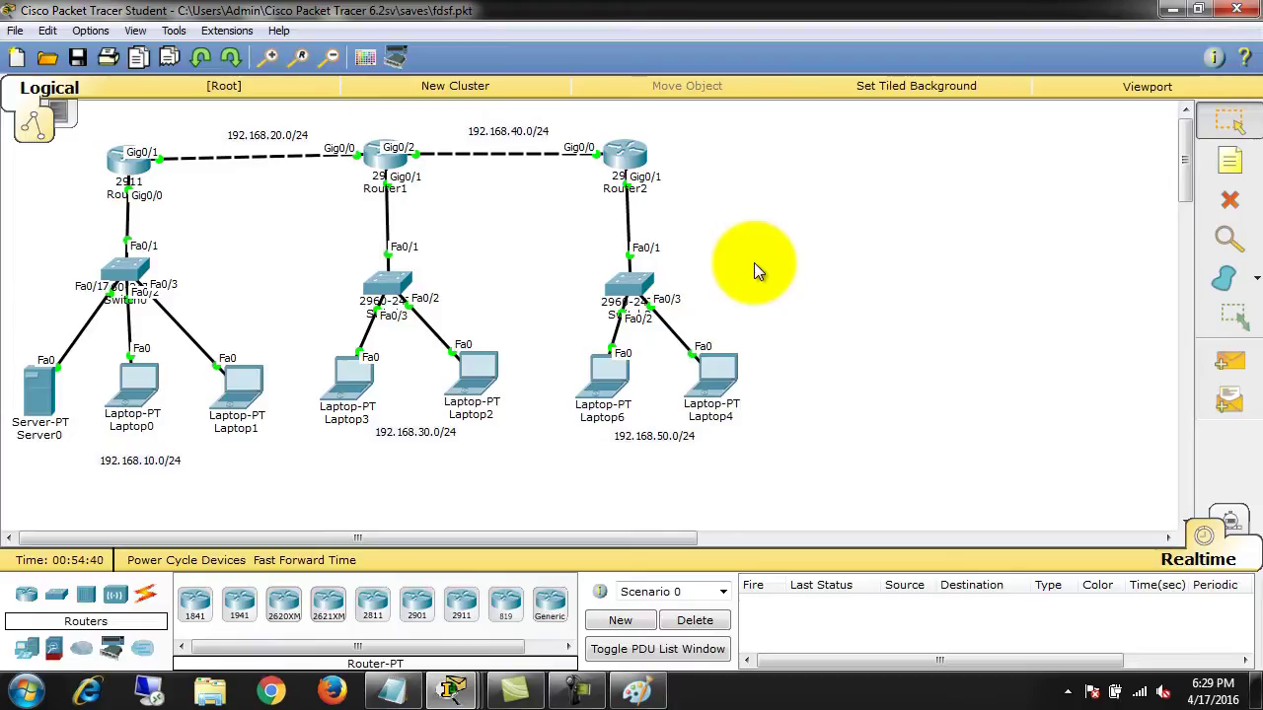
# Reopen Server0's command prompt and list its ARP table with arp -a.
pyautogui.click(39, 400)
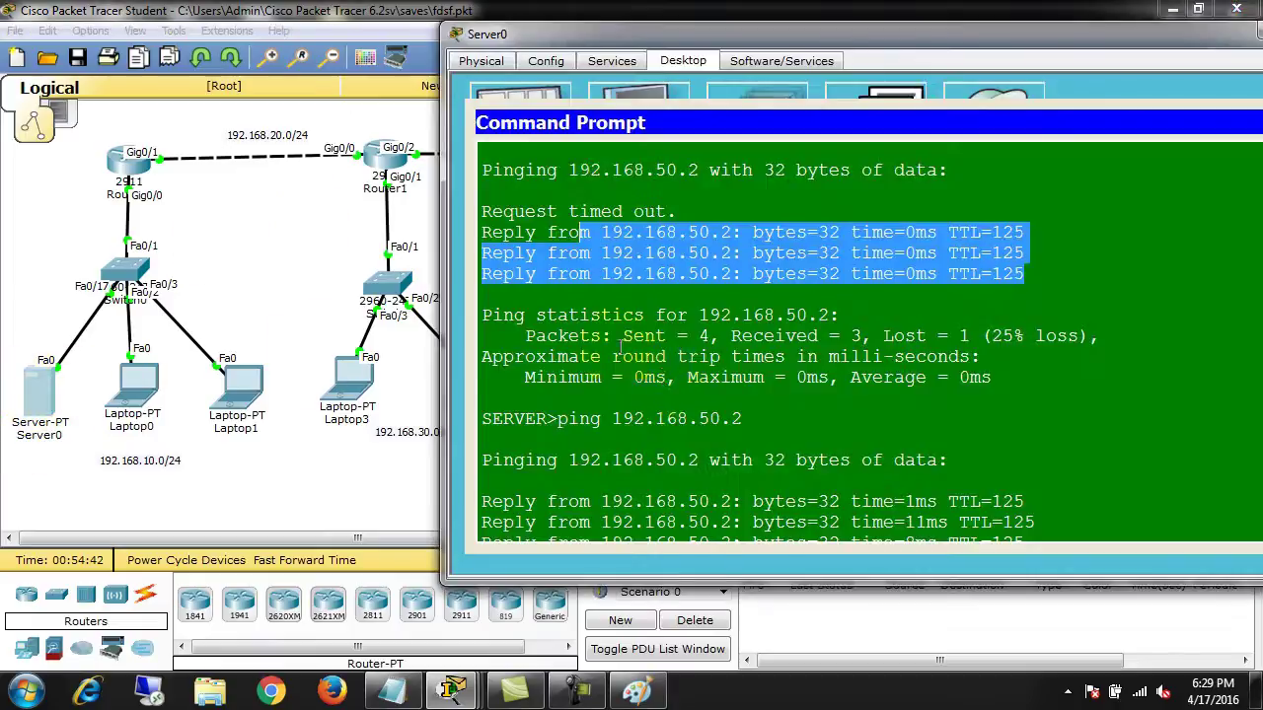
pyautogui.press('Return')
pyautogui.press('Return')
pyautogui.press('Return')
pyautogui.press('Return')
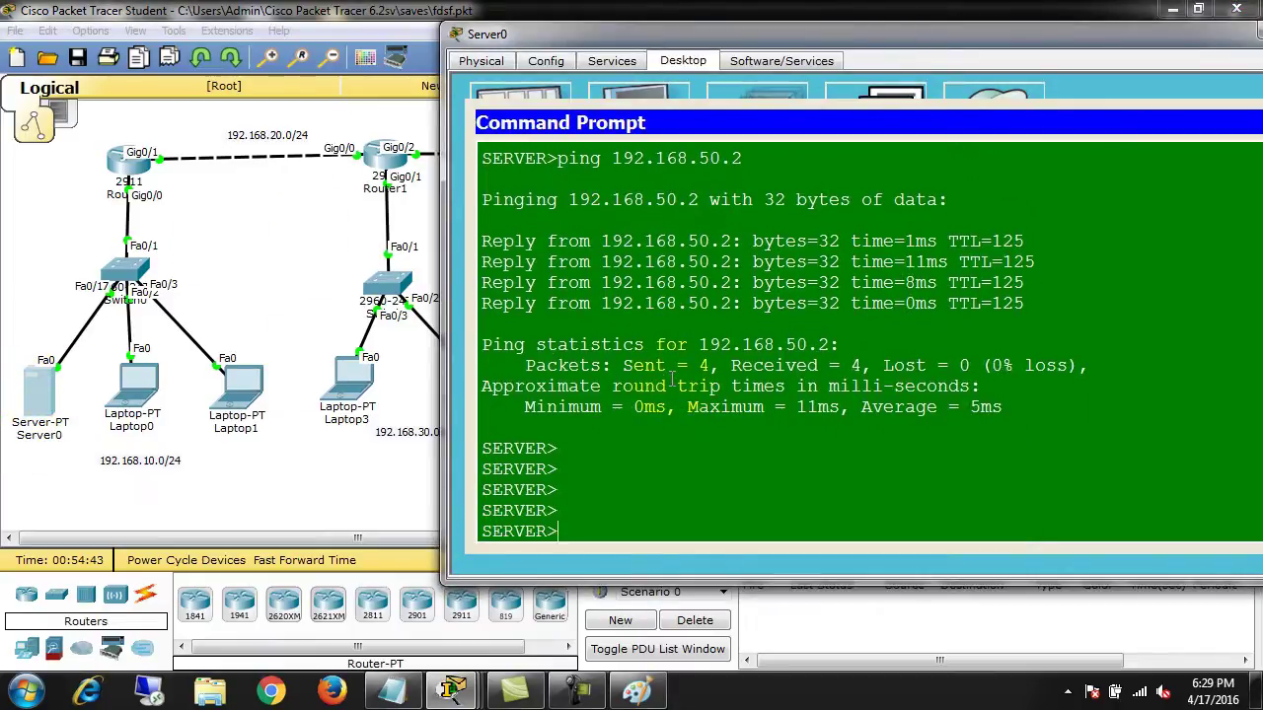
pyautogui.write('arp -a')
pyautogui.press('Return')
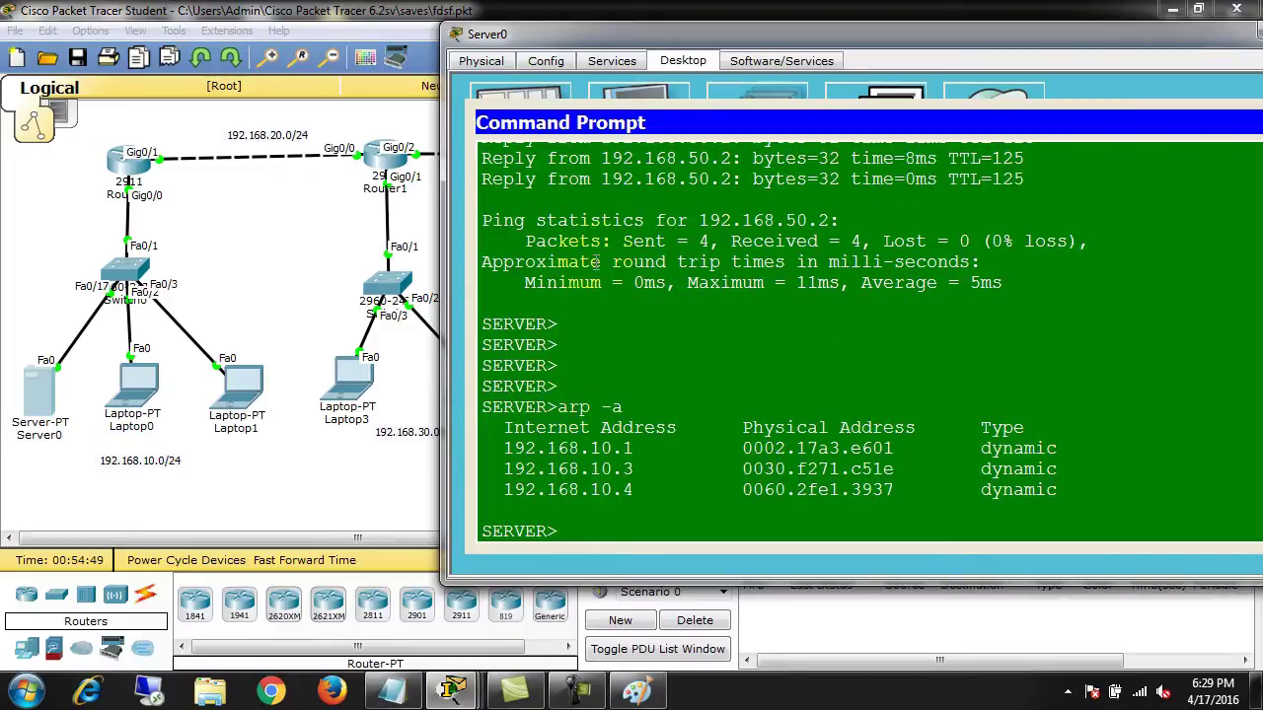
# Highlight the internet addresses and the matching physical addresses in Server0's ARP table.
pyautogui.moveTo(492, 449); pyautogui.dragTo(656, 446)
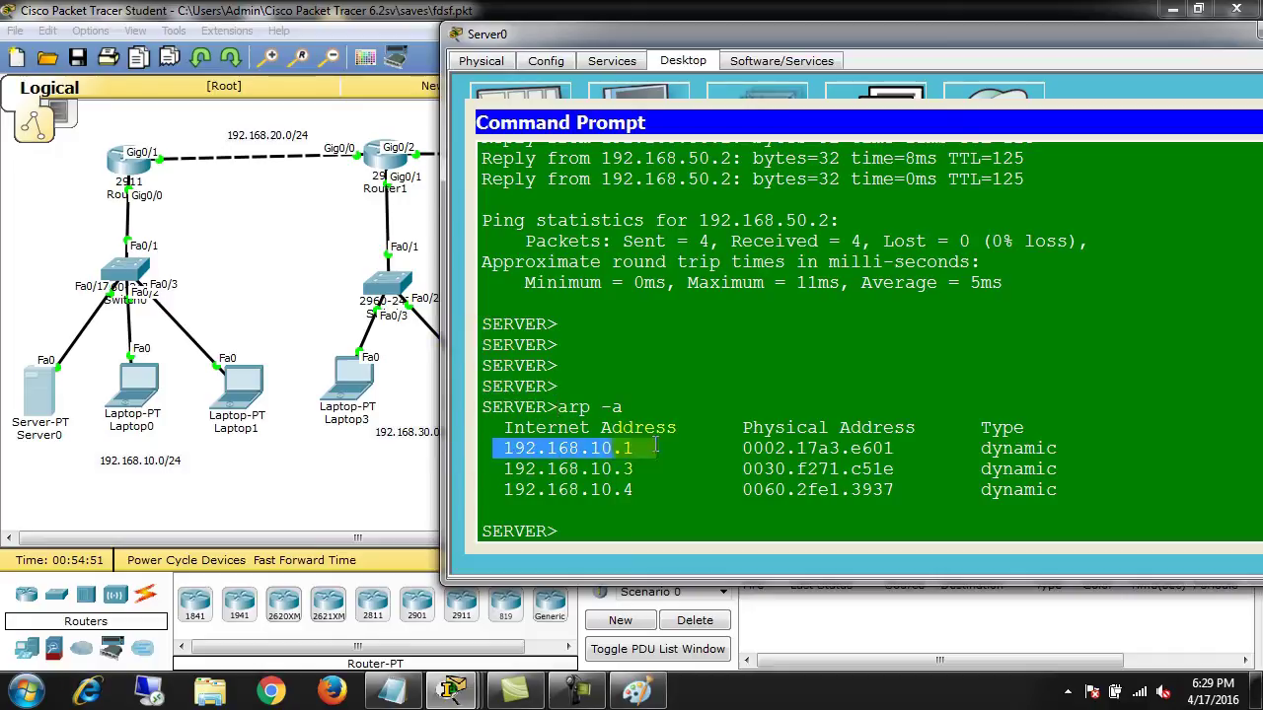
pyautogui.moveTo(590, 470); pyautogui.dragTo(624, 491)
pyautogui.moveTo(743, 448); pyautogui.dragTo(852, 470)
pyautogui.moveTo(829, 491); pyautogui.dragTo(859, 496)
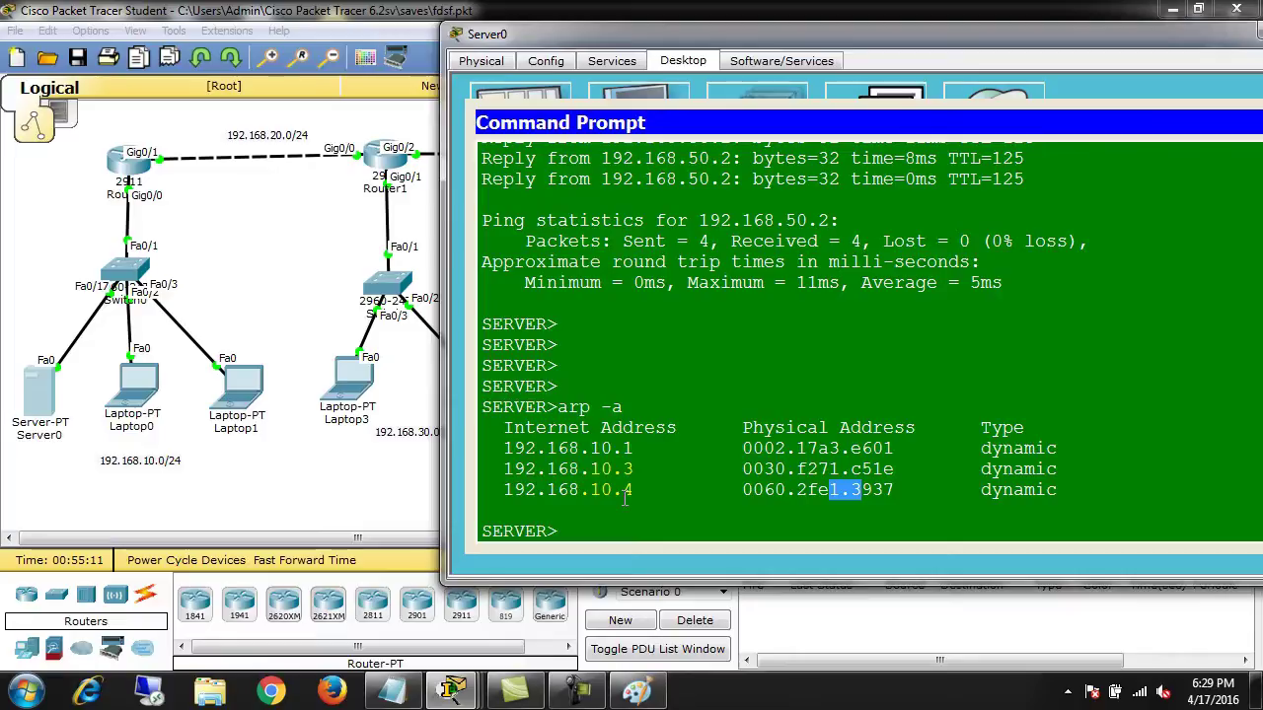
# Open Laptop3's command prompt and list its ARP table with arp -a.
pyautogui.click(351, 389)
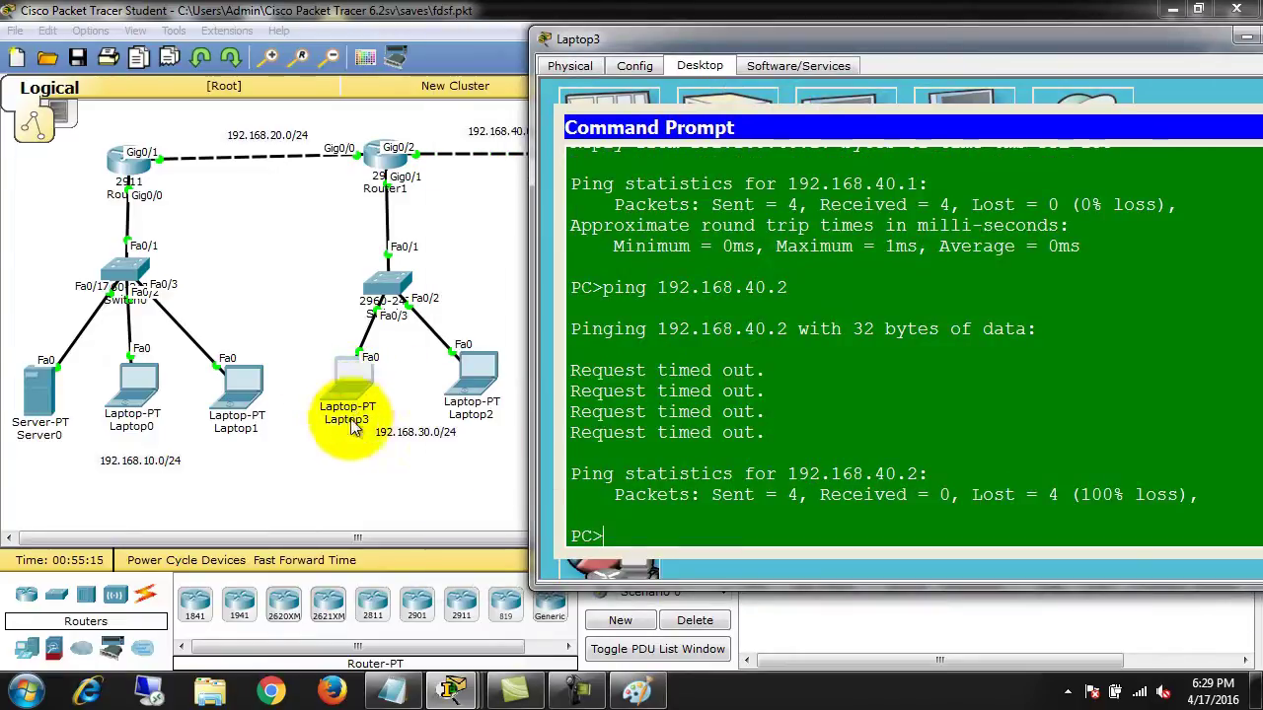
pyautogui.press('Return')
pyautogui.write('aps')
pyautogui.press('BackSpace')
pyautogui.press('BackSpace')
pyautogui.write('rp -a')
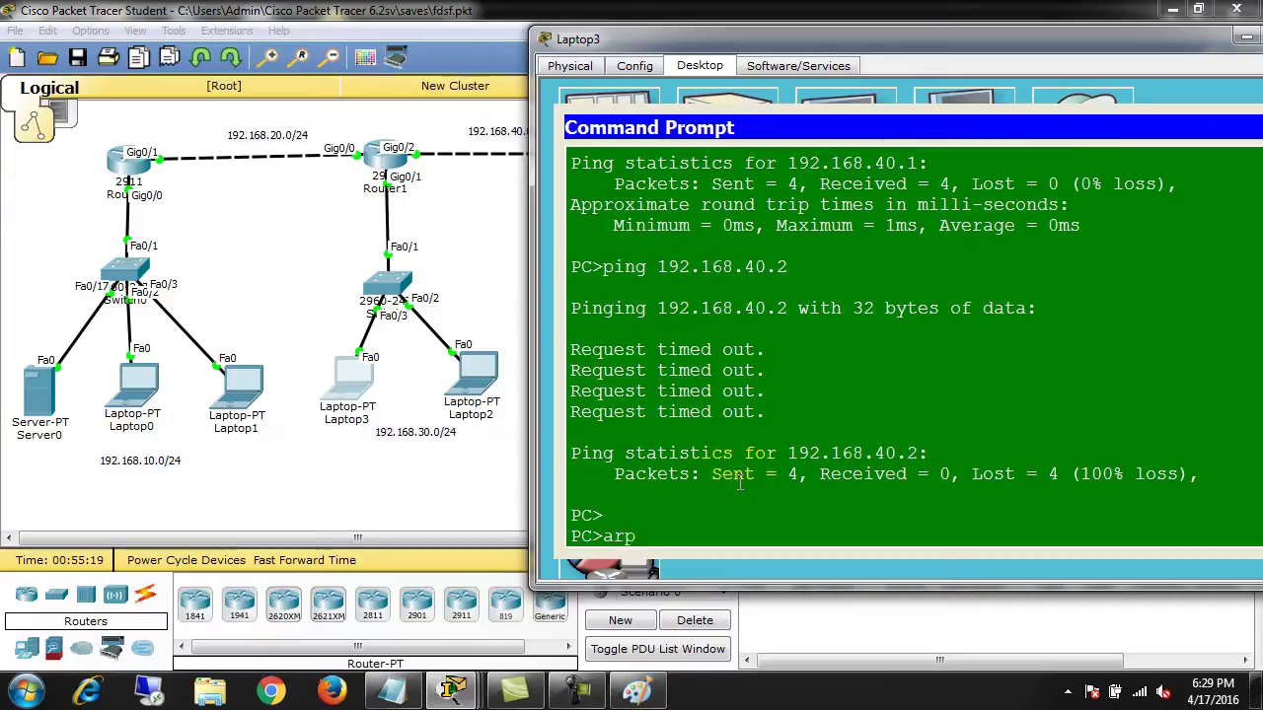
pyautogui.press('Return')
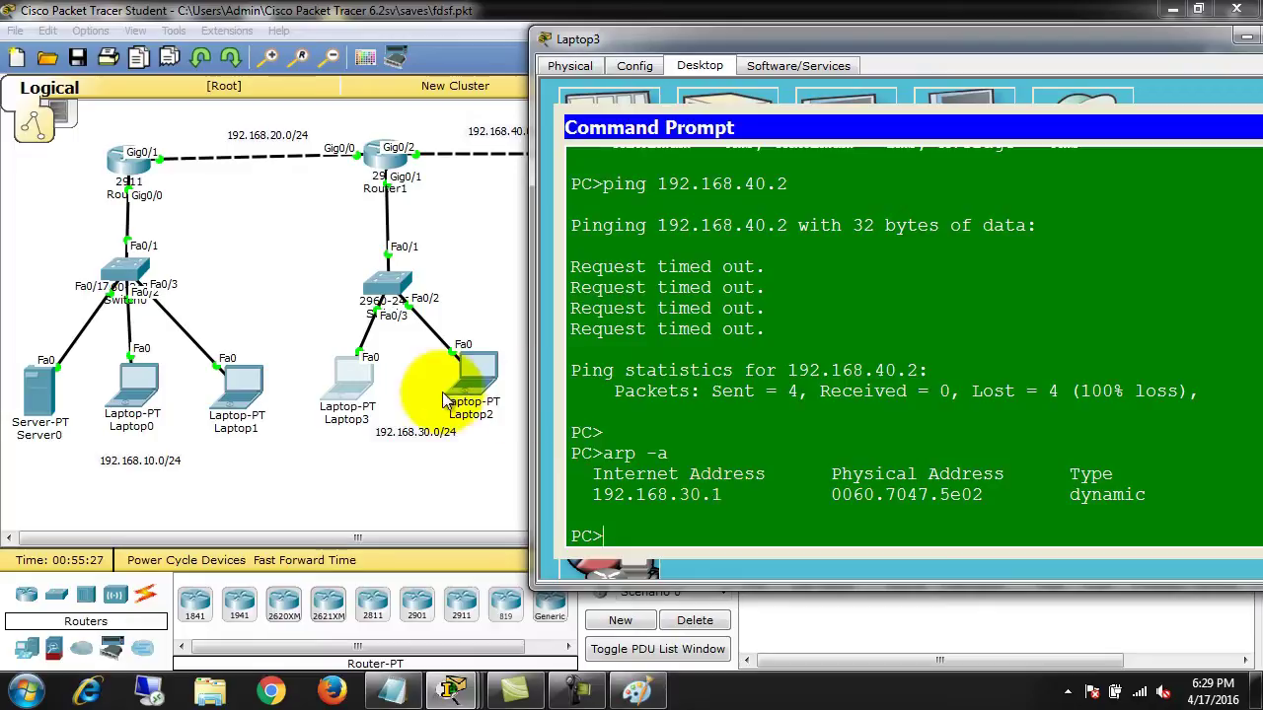
# Open the command prompt on Laptop2 and list its ARP table with arp -a.
pyautogui.click(474, 380)
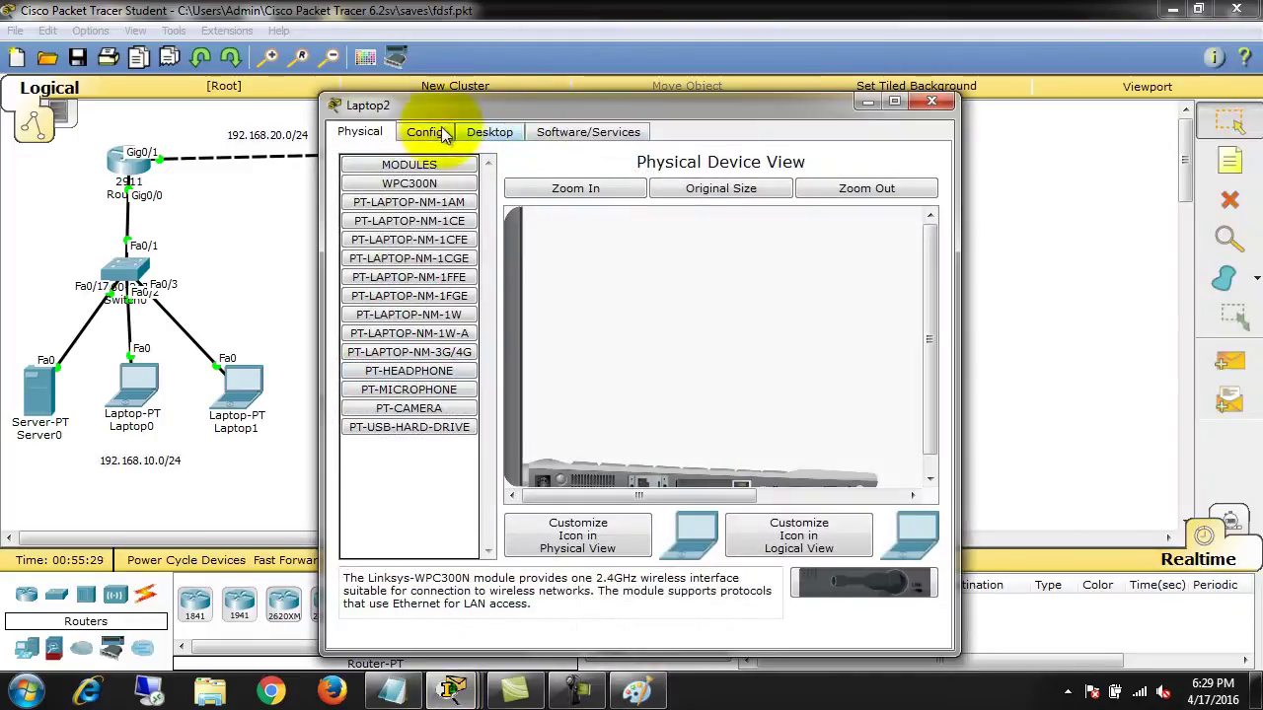
pyautogui.click(497, 141)
pyautogui.click(760, 241)
pyautogui.write('arp -a')
pyautogui.press('Return')
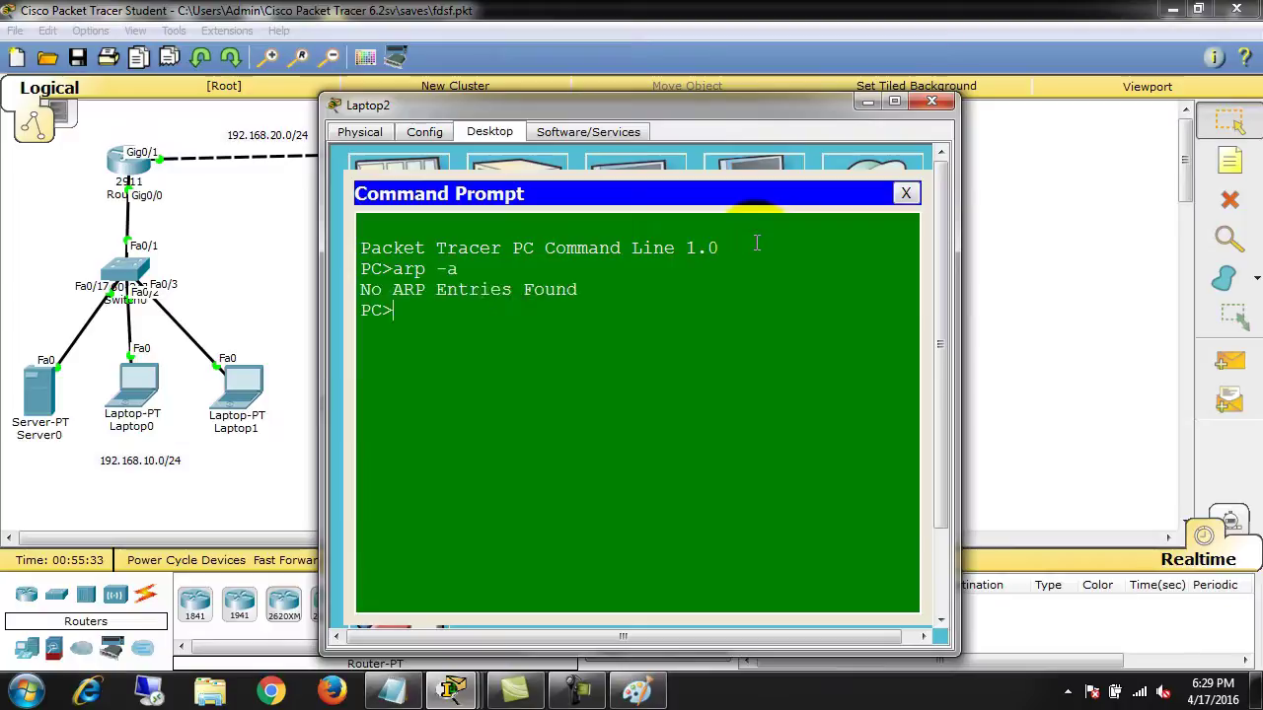
# Ping Server0 at 192.168.10.2 from Laptop2's command prompt, moving and enlarging the laptop's window beside the topology.
pyautogui.moveTo(484, 107); pyautogui.dragTo(659, 107)
pyautogui.moveTo(1154, 380); pyautogui.dragTo(1251, 394)
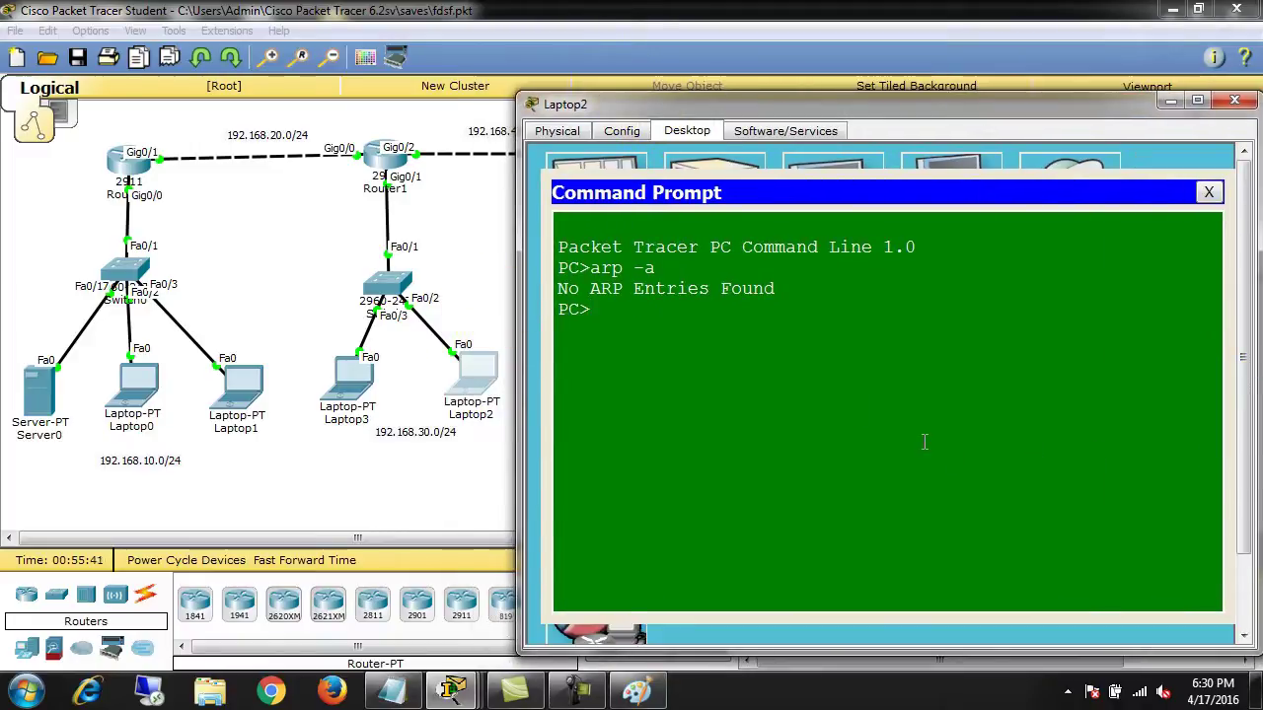
pyautogui.write('ping 19')
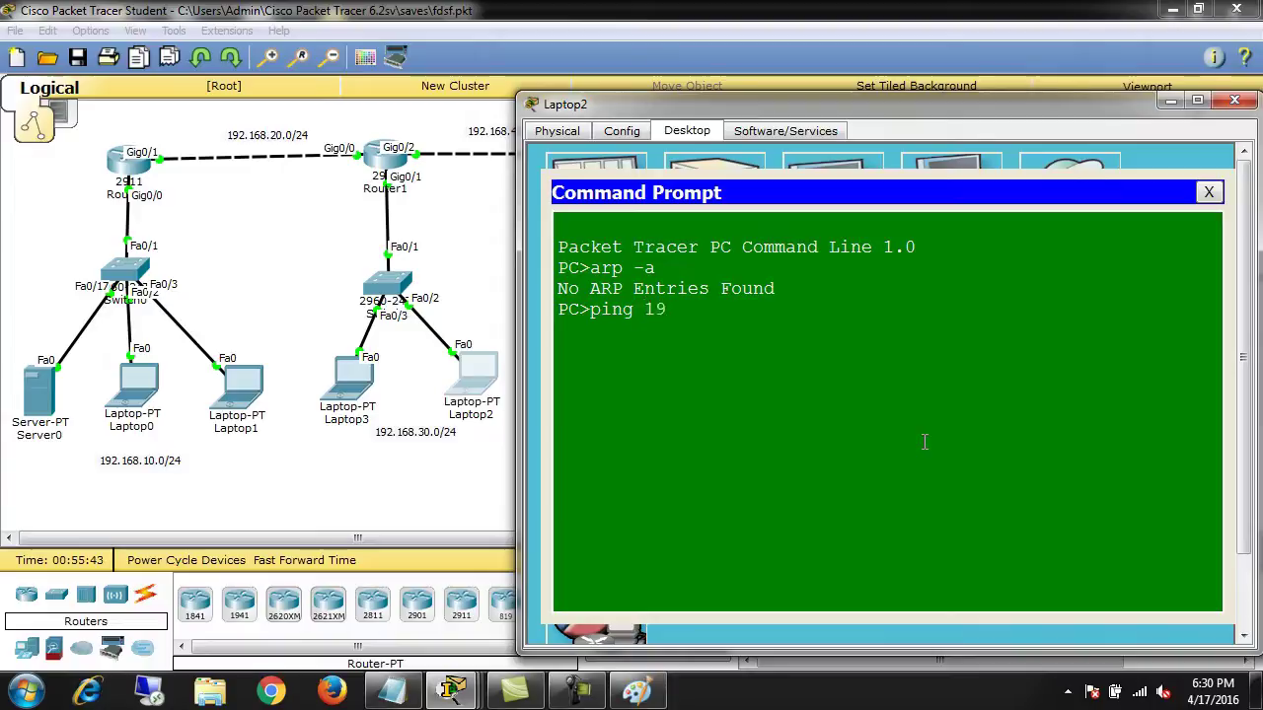
pyautogui.write('2.168.10.1')
pyautogui.press('BackSpace')
pyautogui.write('2')
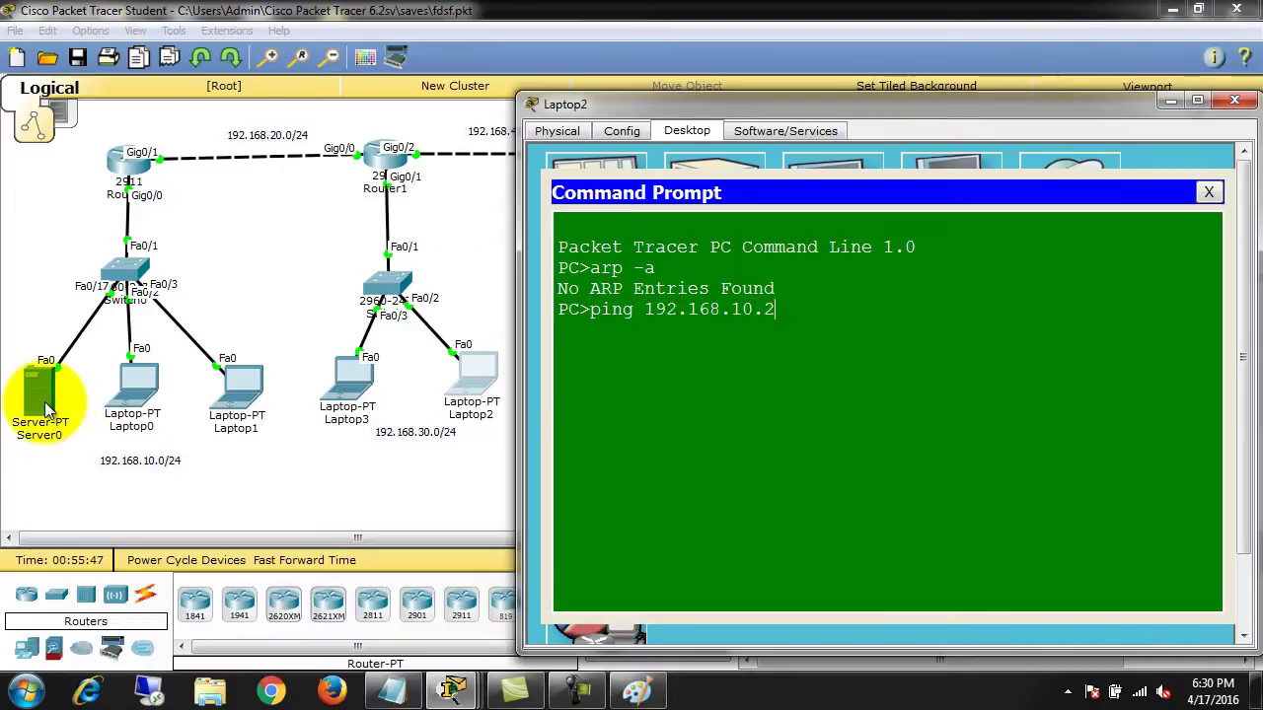
pyautogui.press('Return')
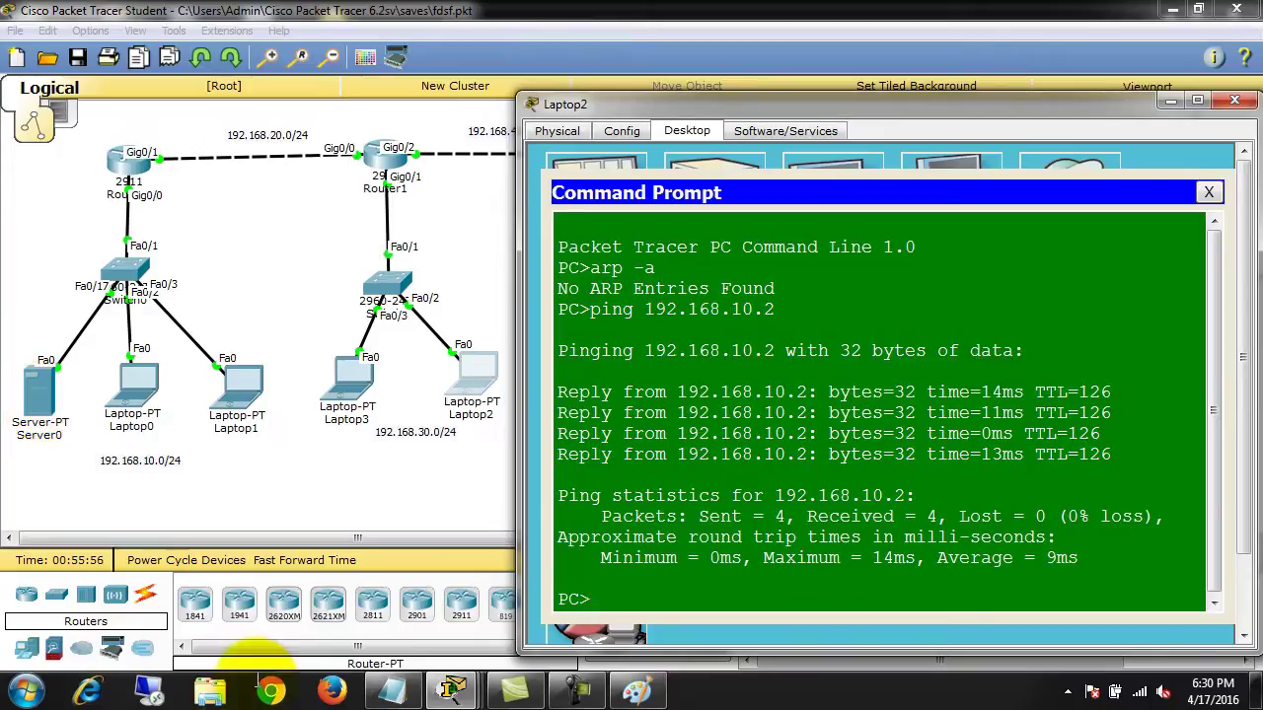
pyautogui.moveTo(1245, 651); pyautogui.dragTo(1255, 667)
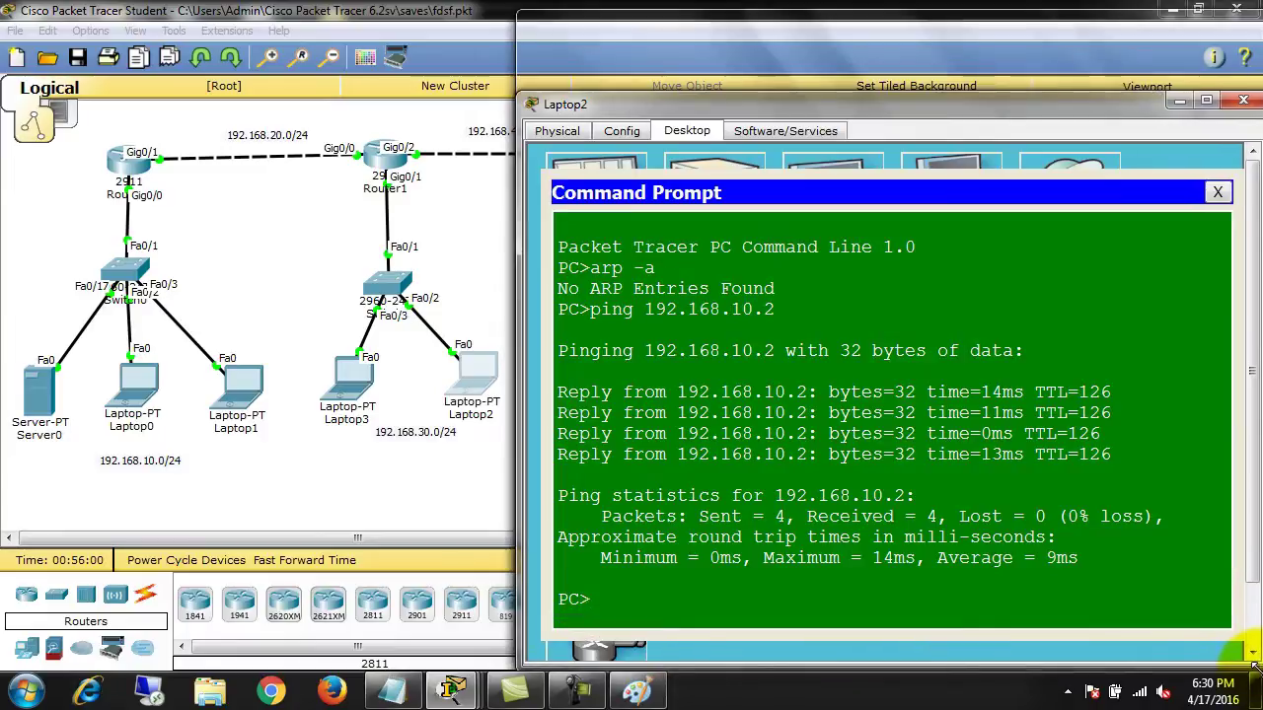
pyautogui.moveTo(1255, 667); pyautogui.dragTo(1257, 681)
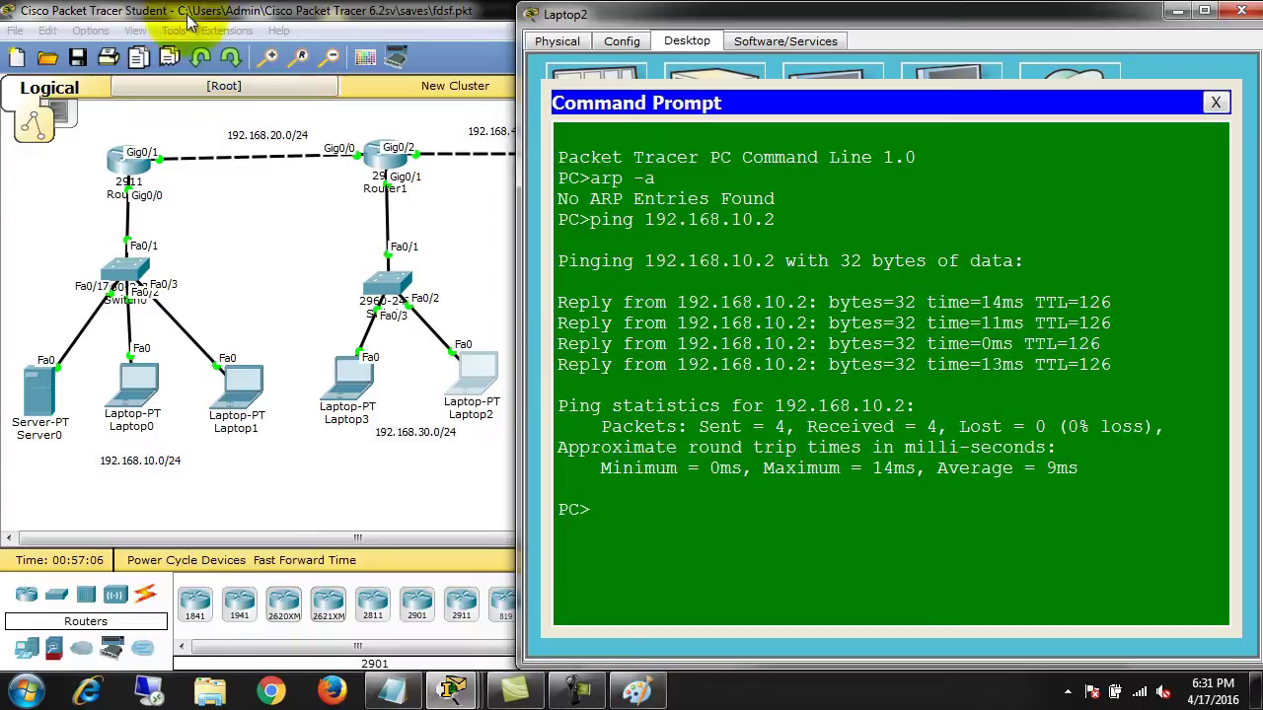
# Open the command prompt on Laptop6 and ping 192.168.10.3.
pyautogui.click(394, 261)
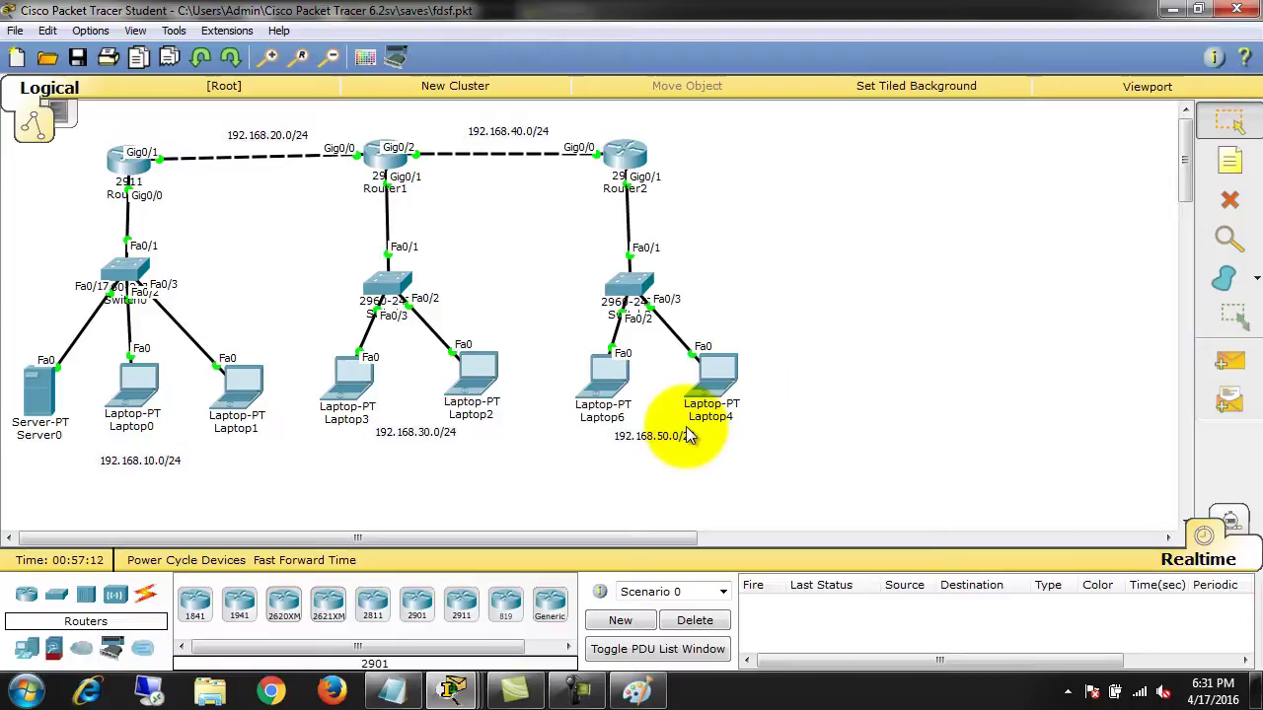
pyautogui.click(618, 392)
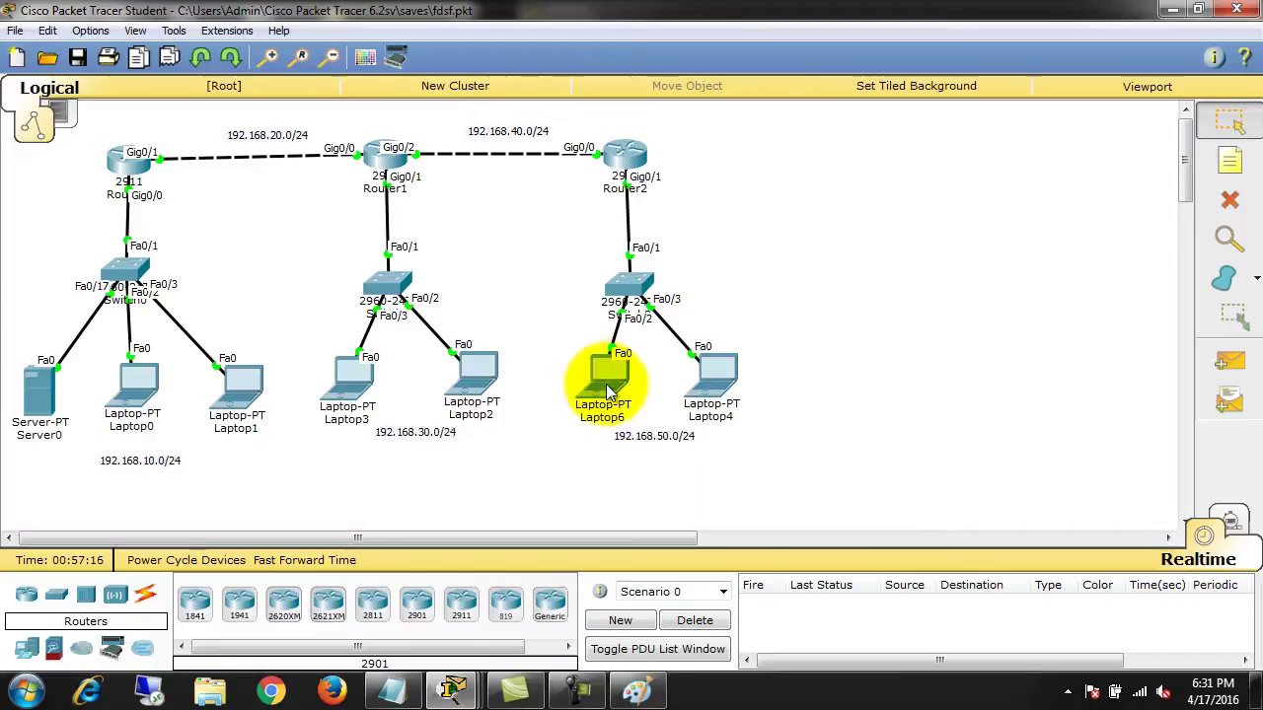
pyautogui.click(493, 134)
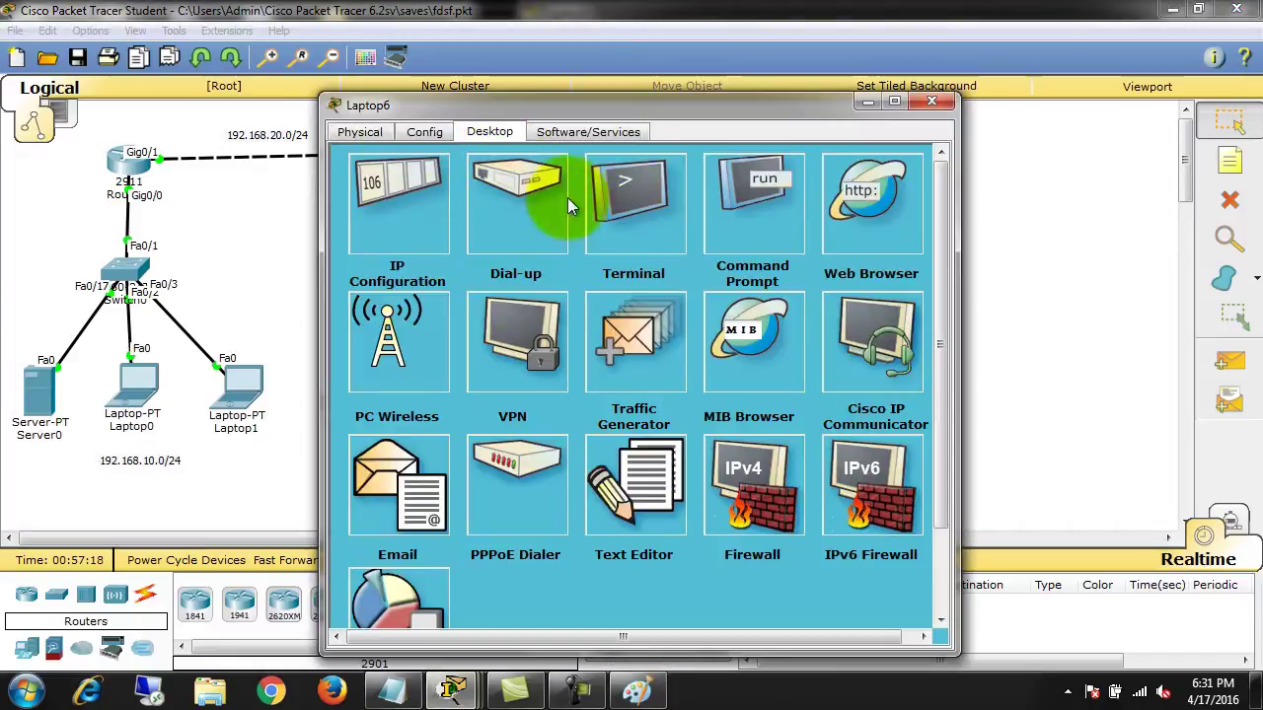
pyautogui.click(801, 227)
pyautogui.write('pin')
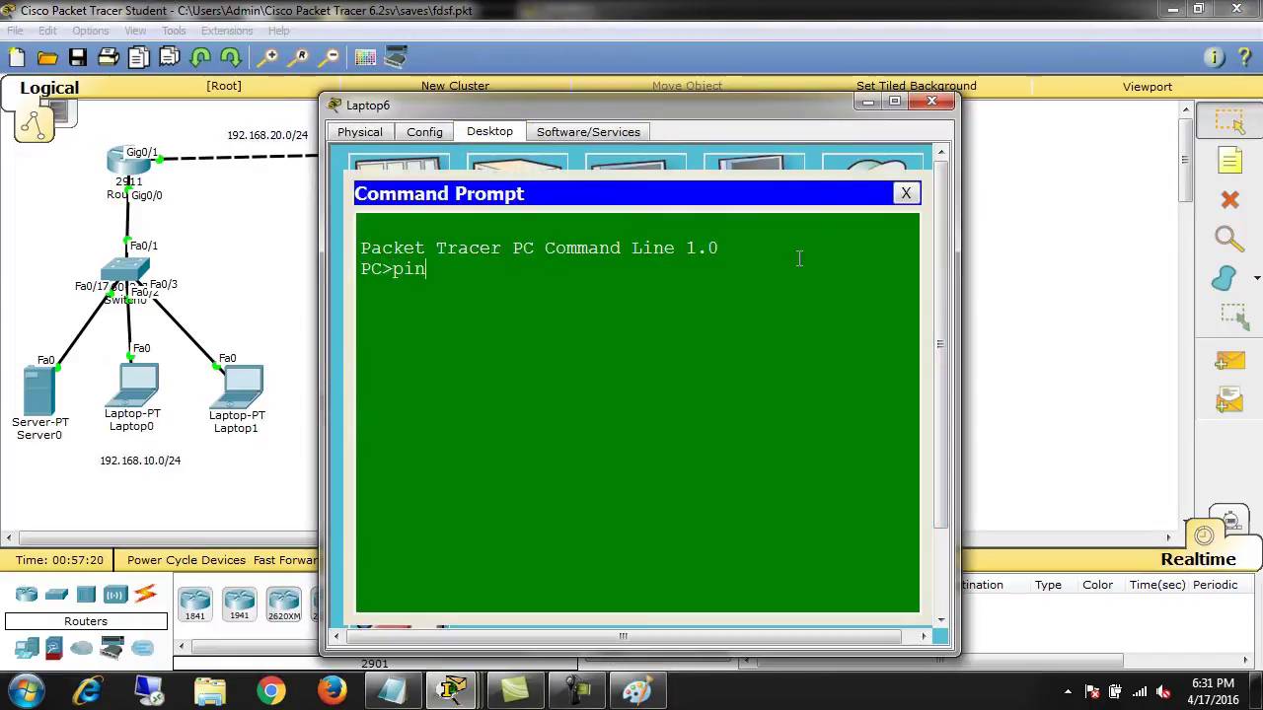
pyautogui.write('g 192.168.10.')
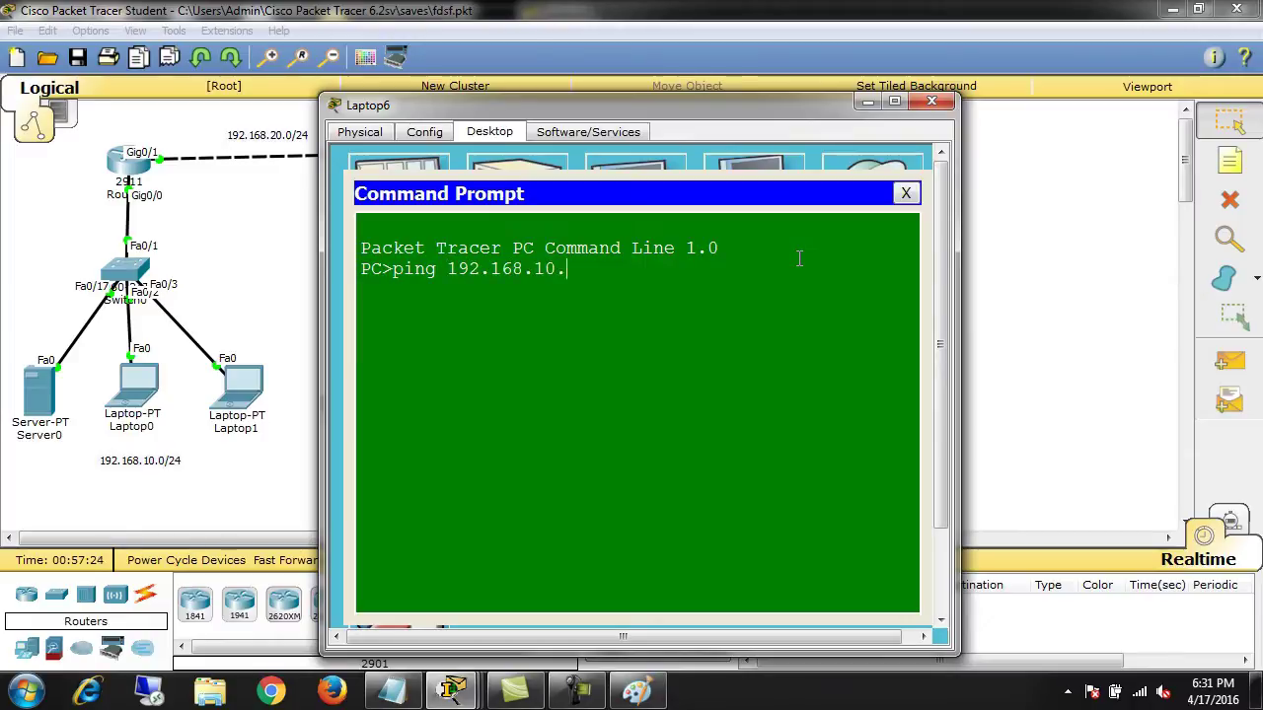
pyautogui.write('3')
pyautogui.press('Return')
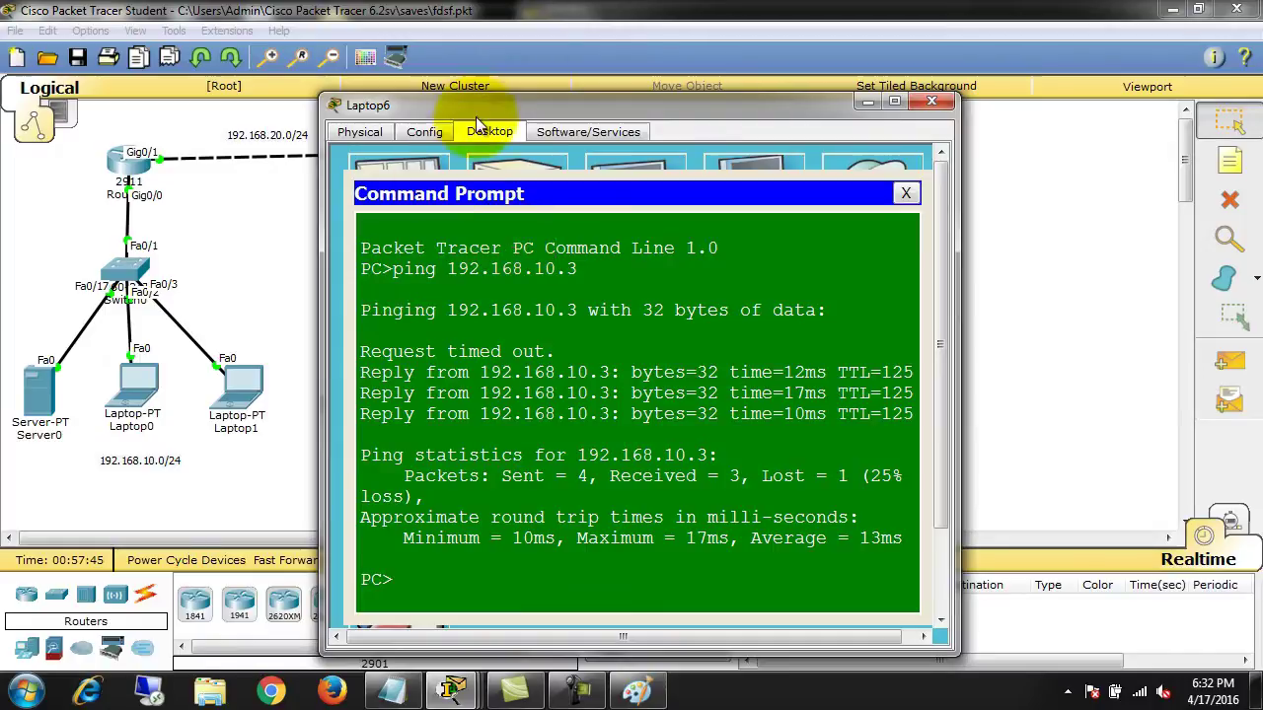
# Move Laptop6's window aside and widen it so the ping output lines fit without wrapping.
pyautogui.moveTo(482, 106); pyautogui.dragTo(622, 92)
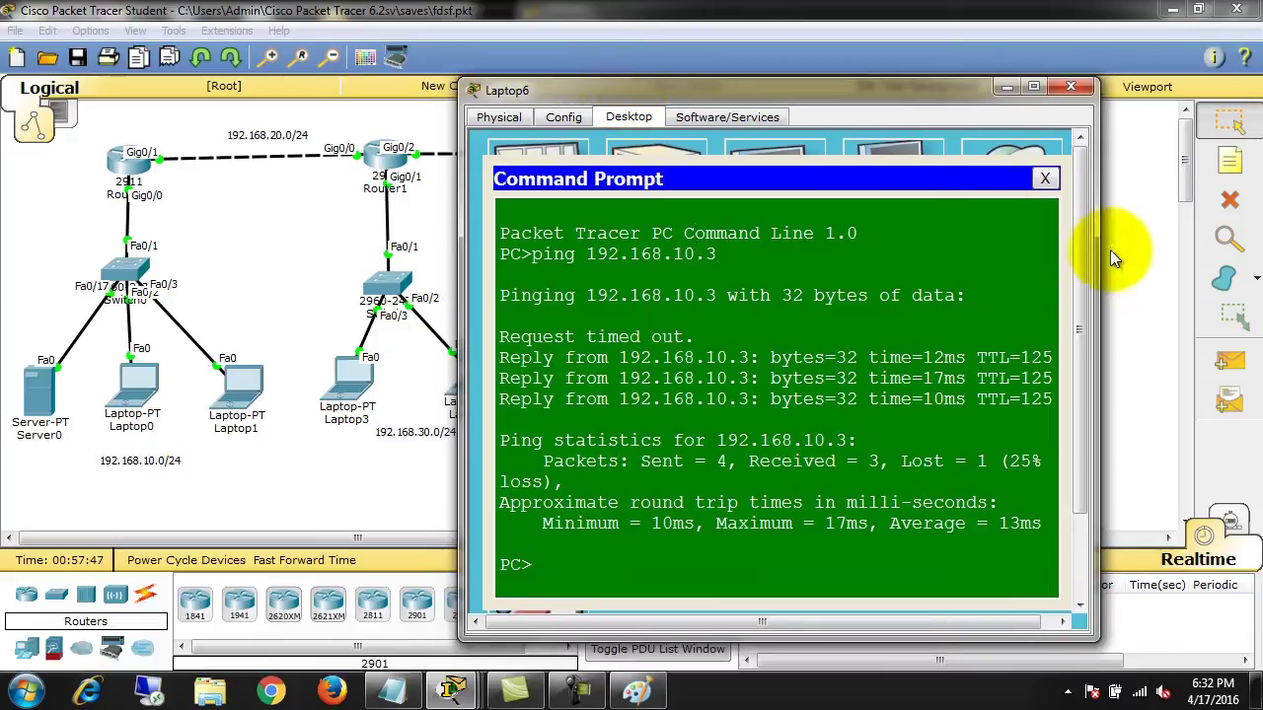
pyautogui.moveTo(1098, 274); pyautogui.dragTo(1253, 276)
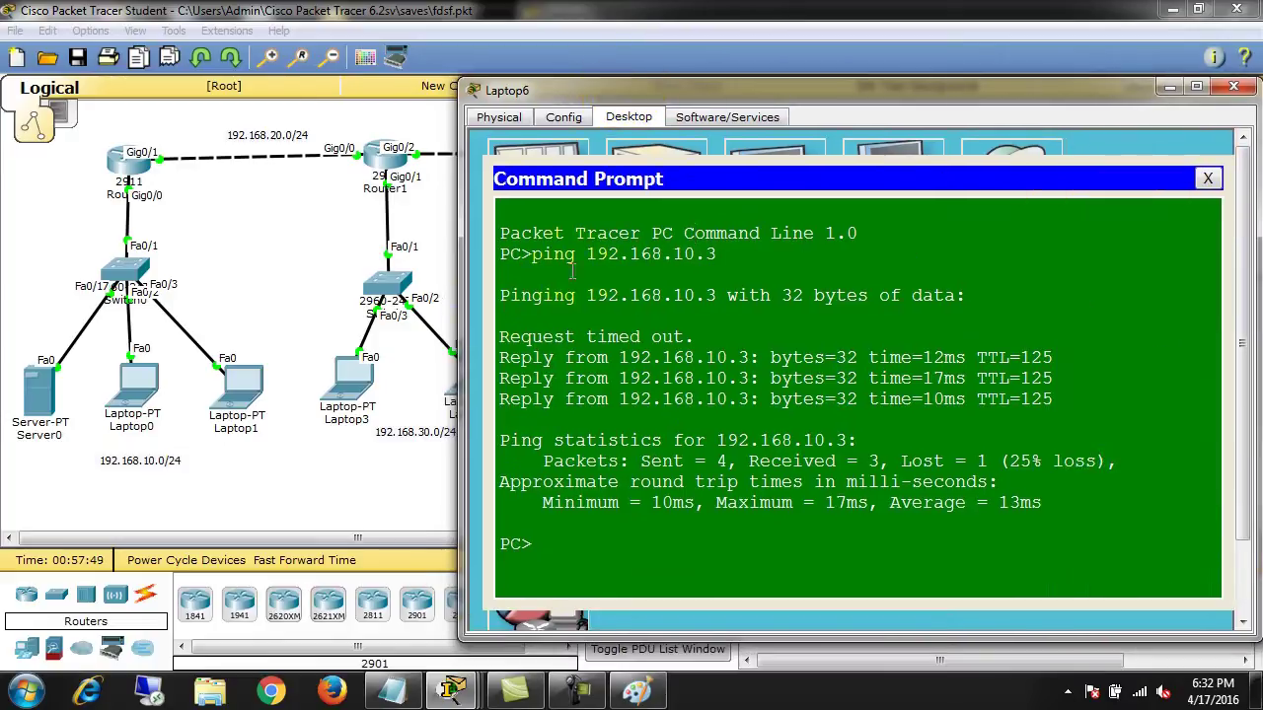
pyautogui.moveTo(464, 305); pyautogui.dragTo(380, 291)
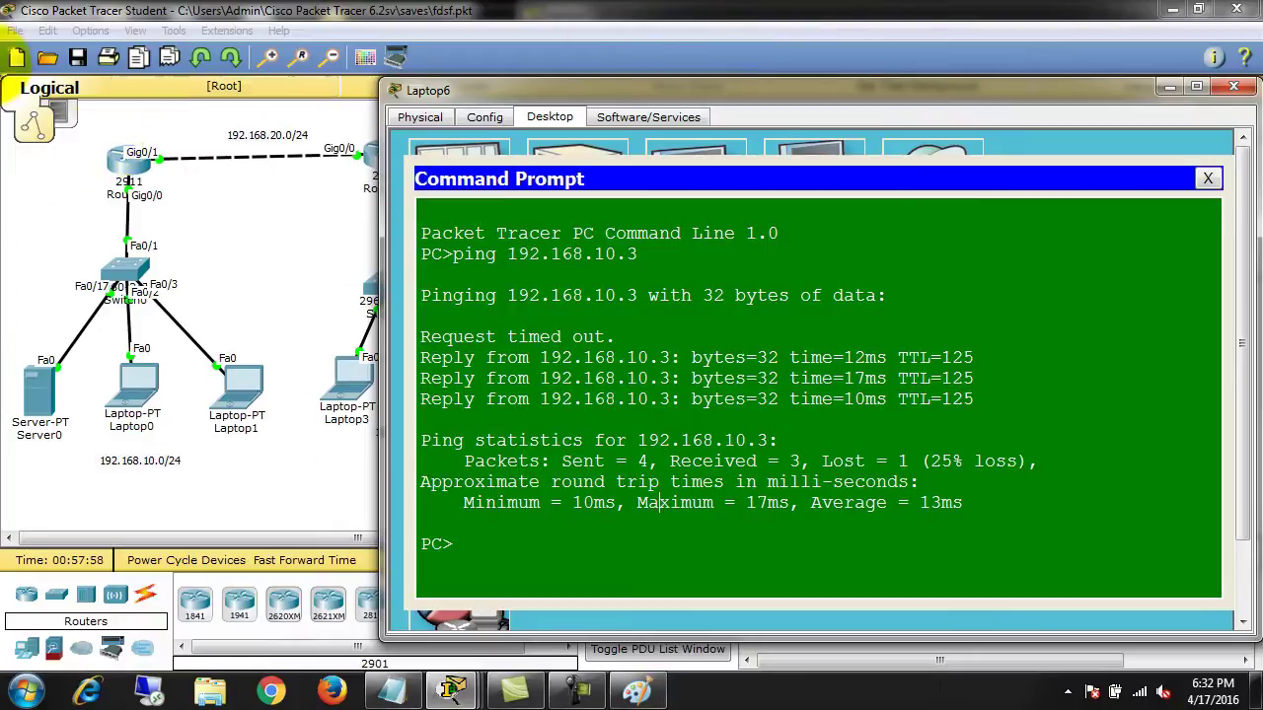
# Open Router0's command-line interface and bring up a fresh R1 prompt.
pyautogui.click(134, 168)
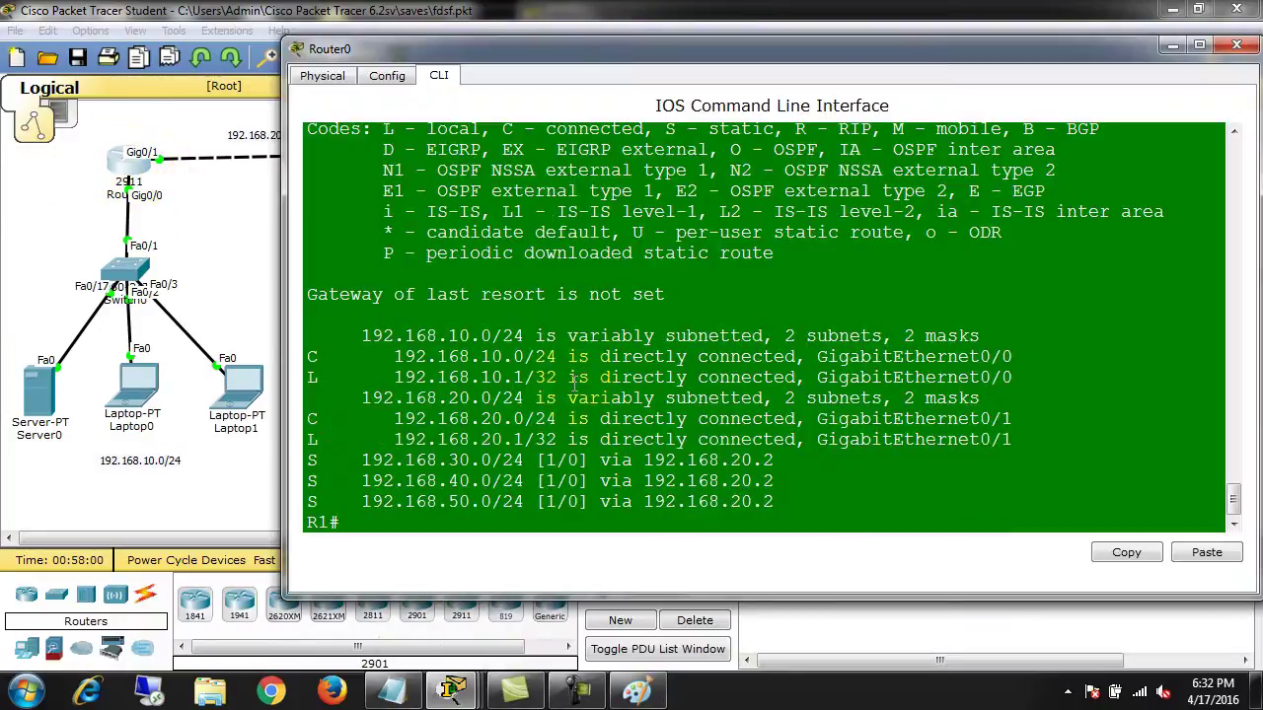
pyautogui.press('Return')
pyautogui.press('Return')
pyautogui.press('Return')
pyautogui.press('Return')
pyautogui.press('Return')
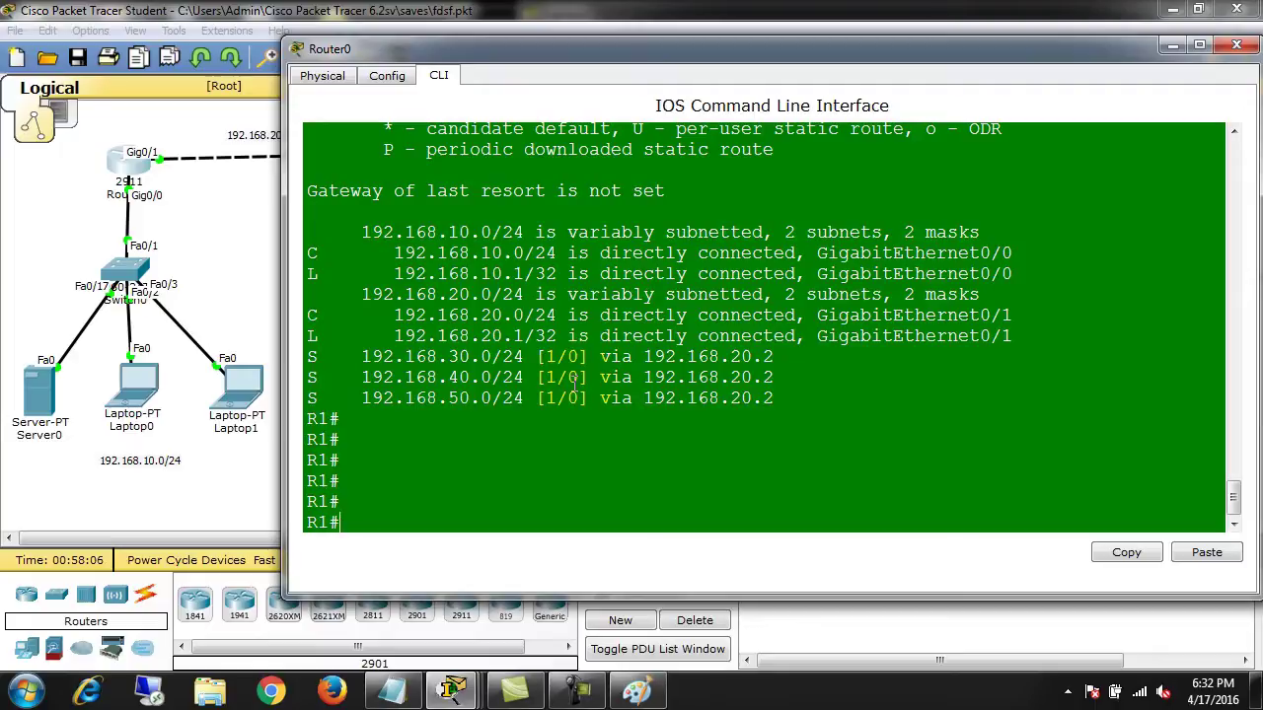
pyautogui.write('conf t')
pyautogui.press('Return')
pyautogui.press('Up')
pyautogui.press('Up')
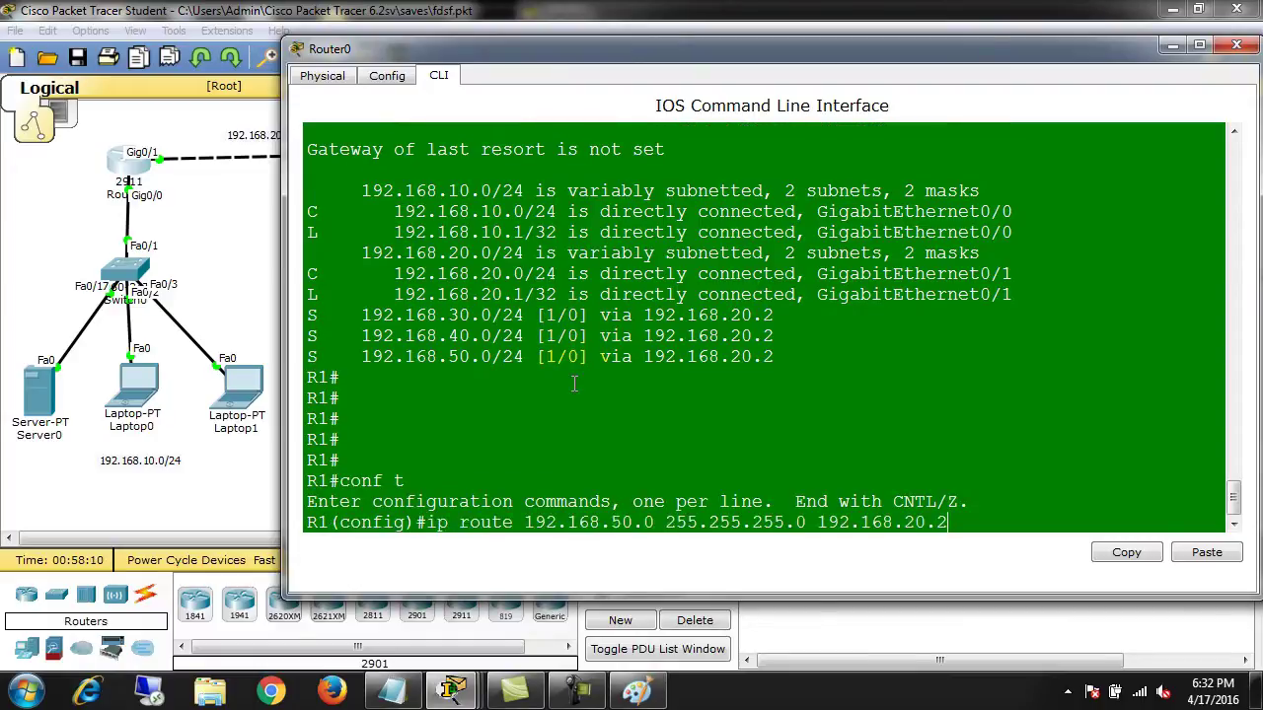
pyautogui.press('Up')
pyautogui.press('Down')
pyautogui.hotkey('ctrl', 'z')
pyautogui.press('Return')
pyautogui.press('Return')
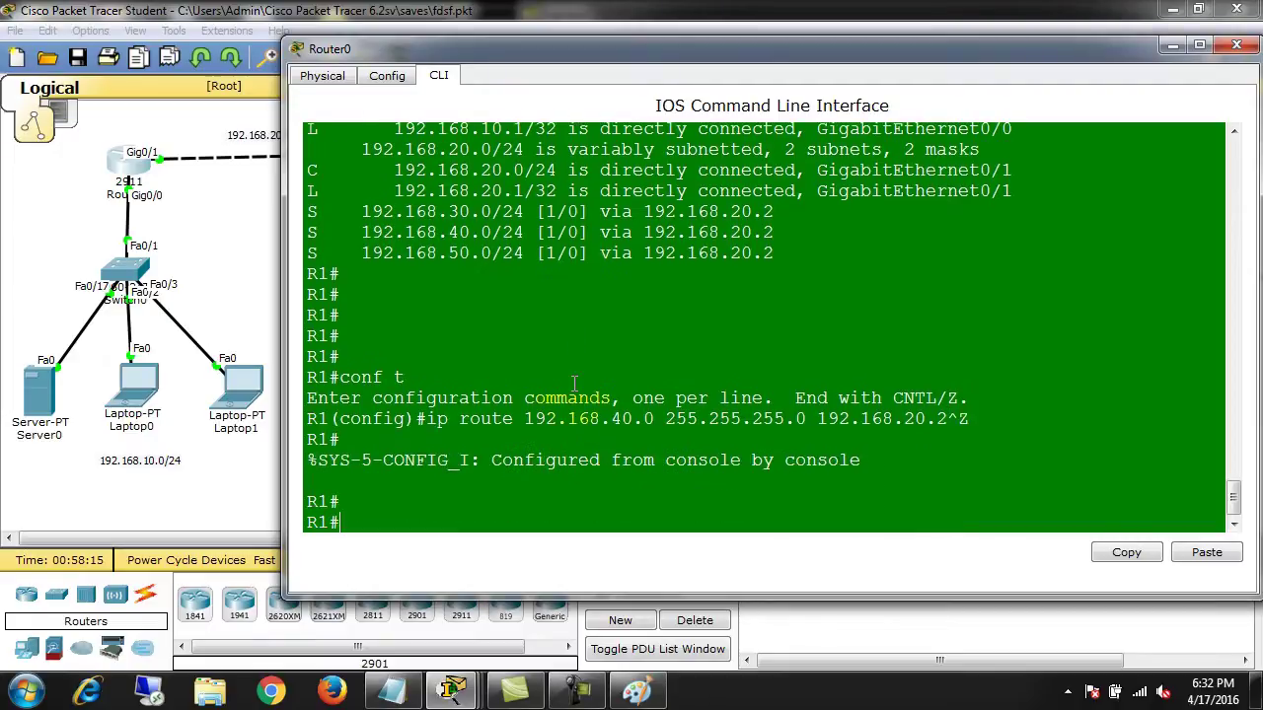
# Display R1's running configuration and page through to its end.
pyautogui.write('sho')
pyautogui.press('Tab')
pyautogui.write('run')
pyautogui.press('Tab')
pyautogui.press('Return')
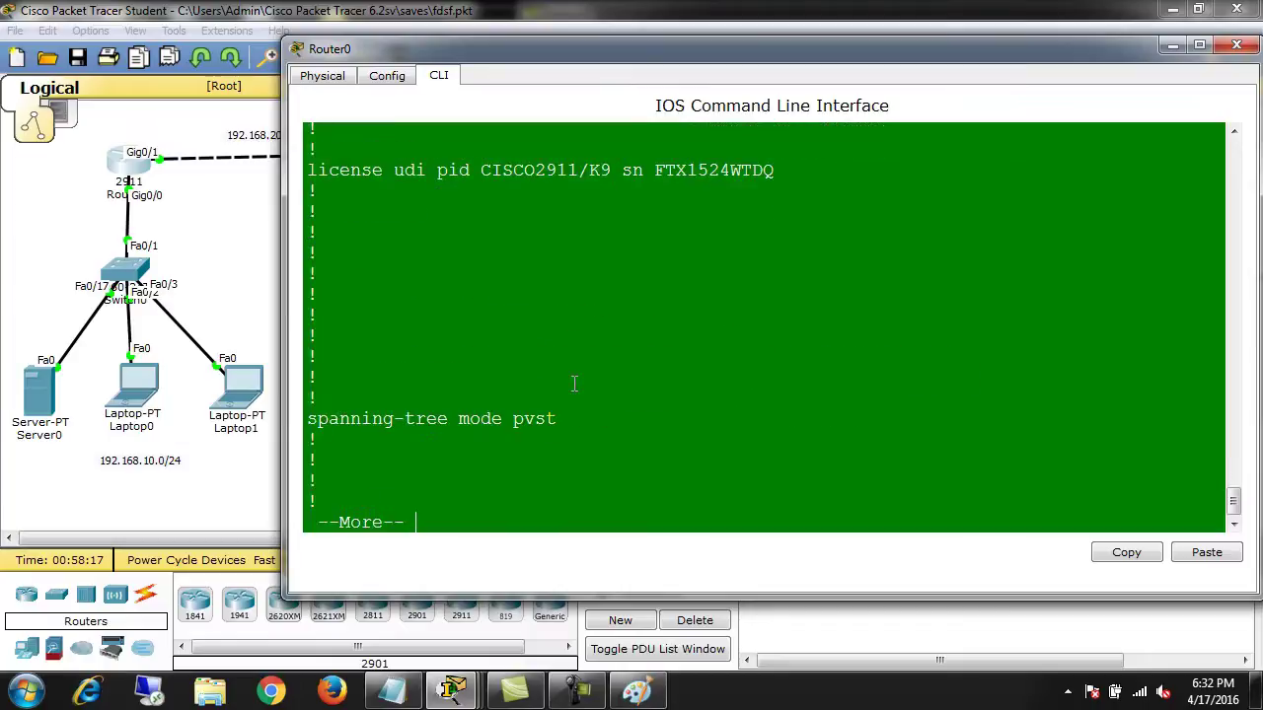
pyautogui.press('space')
pyautogui.press('space')
# Copy the three ip route lines from R1's running configuration into a new Notepad document.
pyautogui.scroll(8, 431, 340)
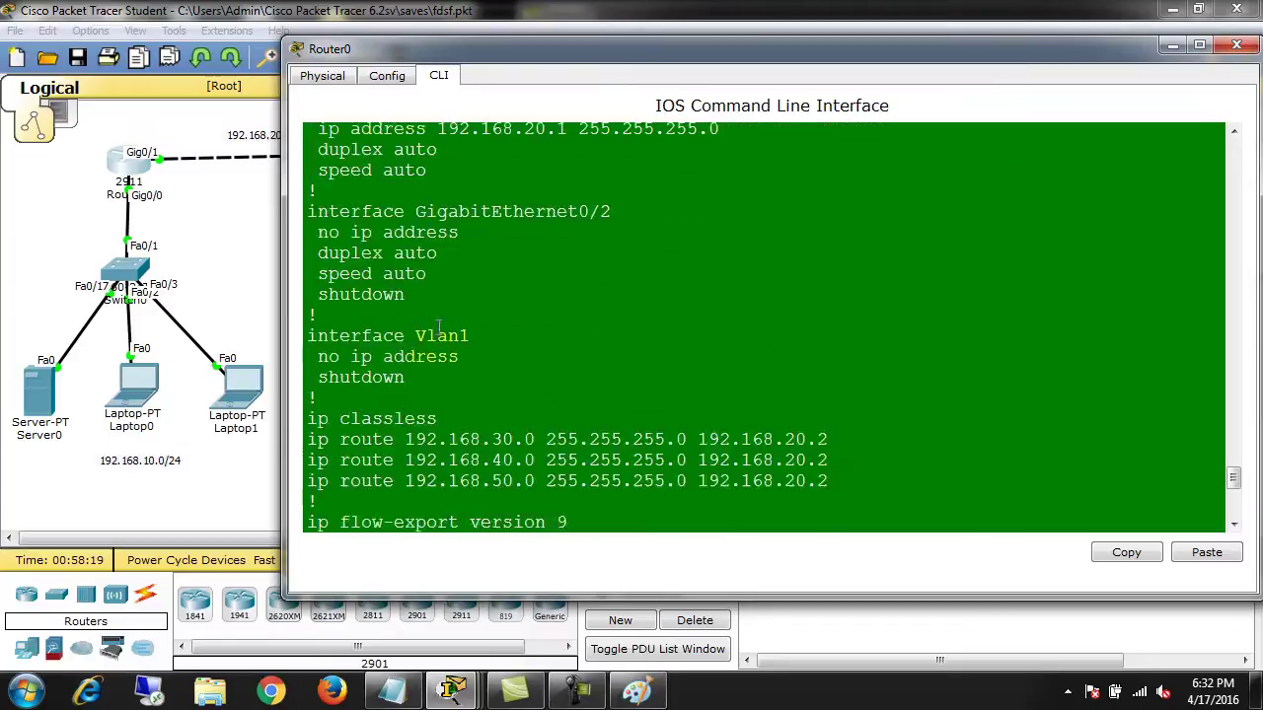
pyautogui.scroll(-2, 431, 341)
pyautogui.moveTo(307, 260); pyautogui.dragTo(828, 306)
pyautogui.hotkey('ctrl', 'c')
pyautogui.rightClick(831, 306)
pyautogui.click(849, 312)
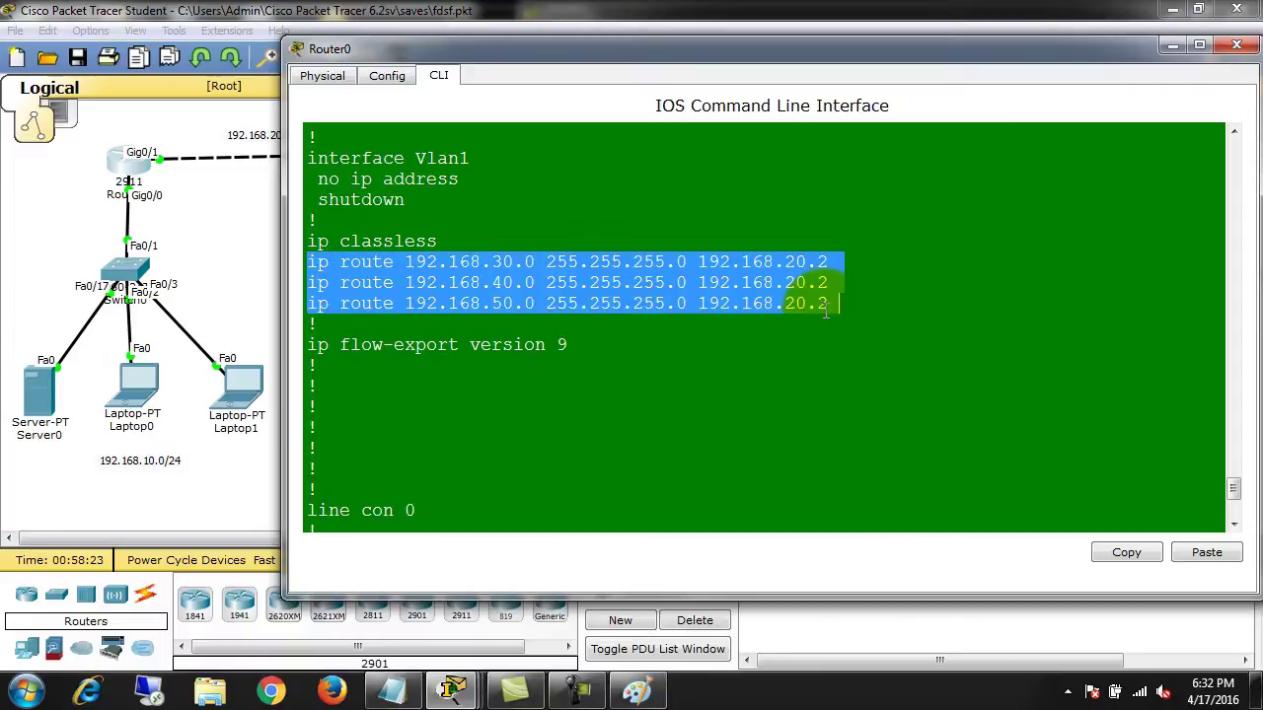
pyautogui.press('super+r')
pyautogui.write('no')
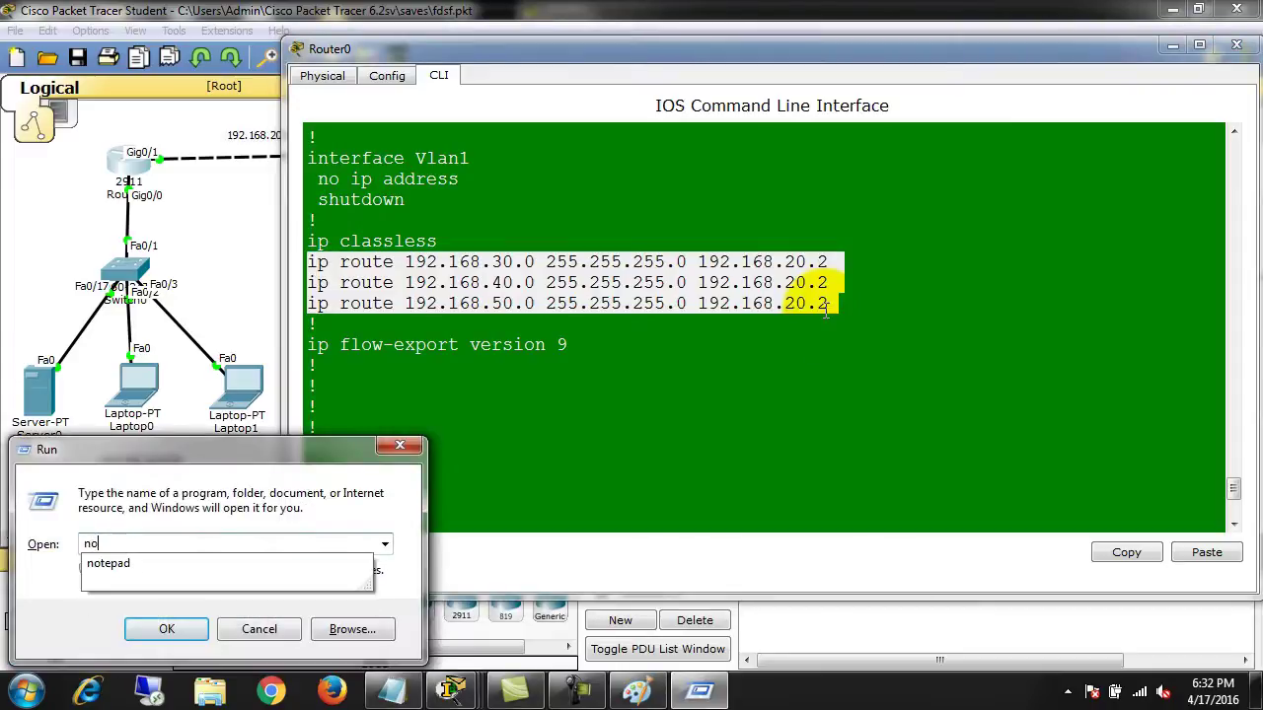
pyautogui.write('tepad')
pyautogui.press('Return')
pyautogui.hotkey('ctrl', 'v')
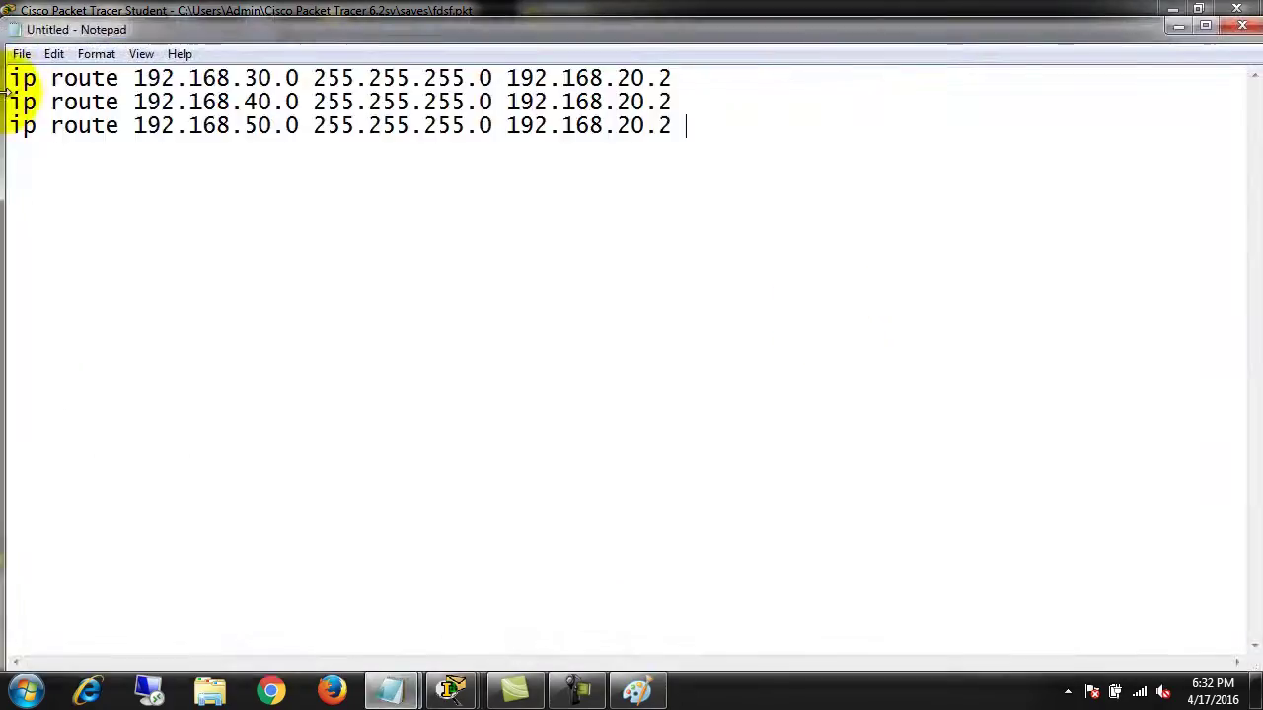
# Prefix each of the three ip route lines in Notepad with "no" and copy all of them.
pyautogui.click(11, 79)
pyautogui.write('n o')
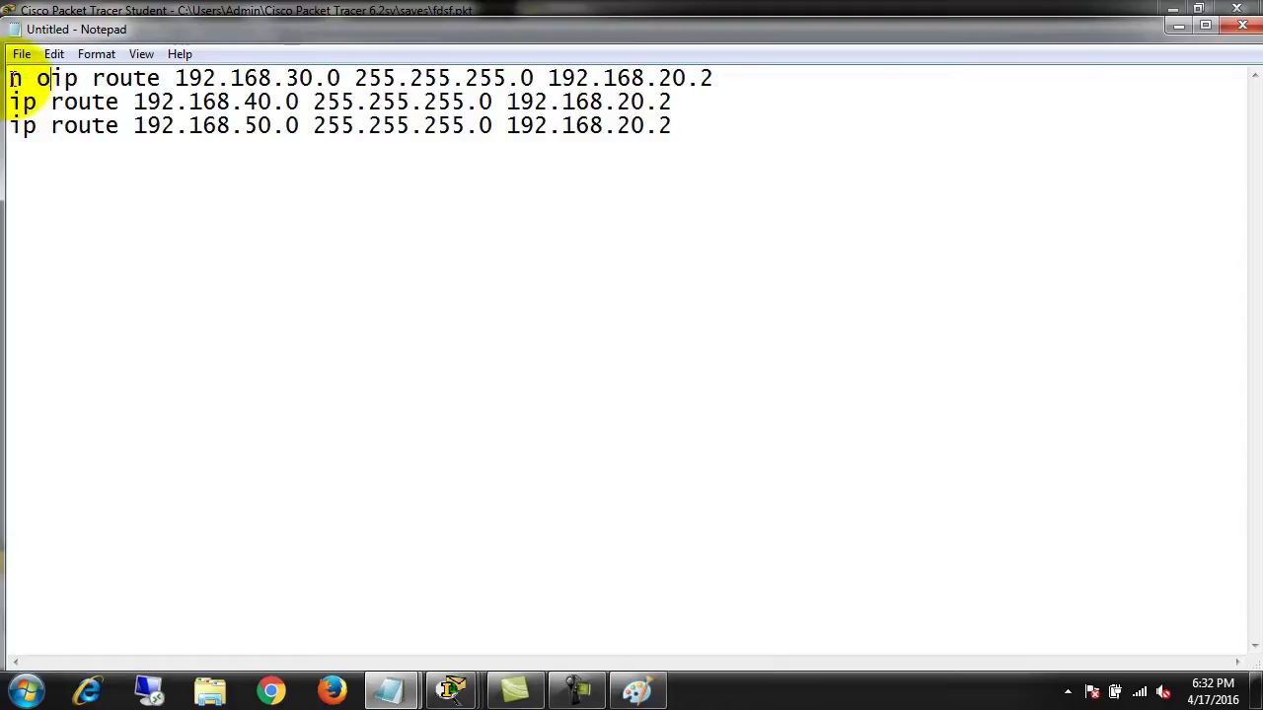
pyautogui.press('BackSpace')
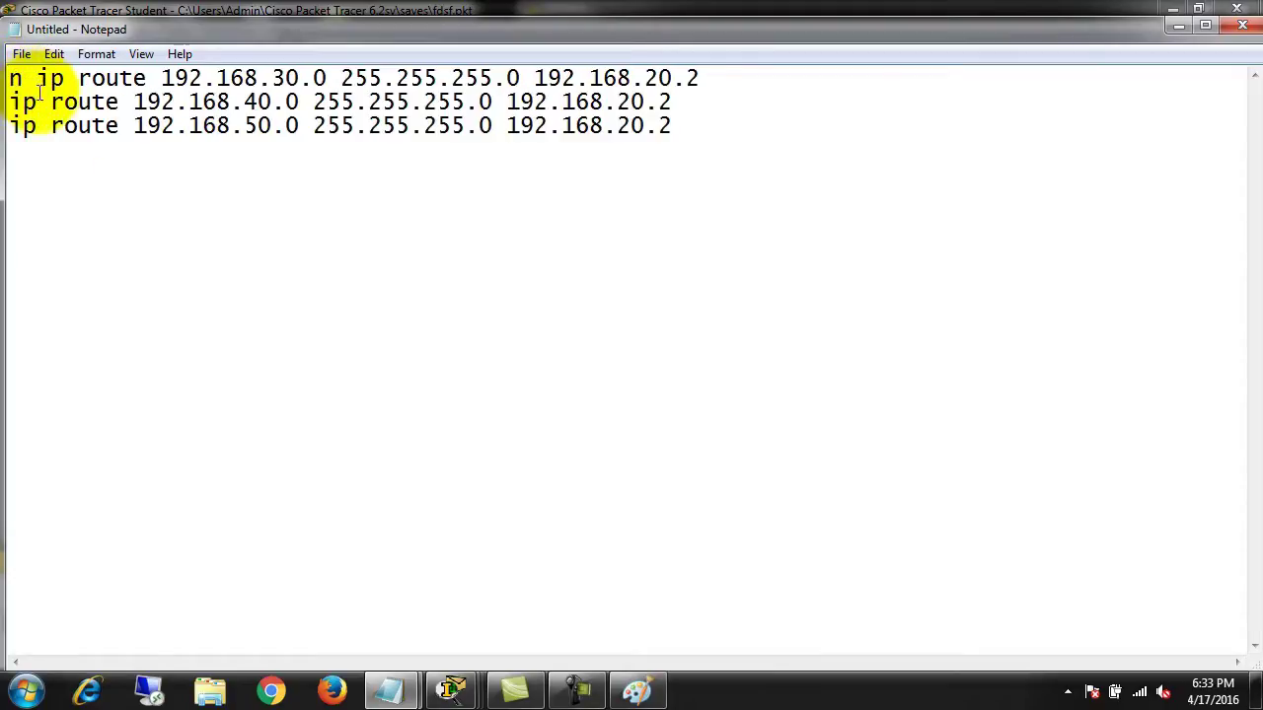
pyautogui.press('BackSpace')
pyautogui.write('o')
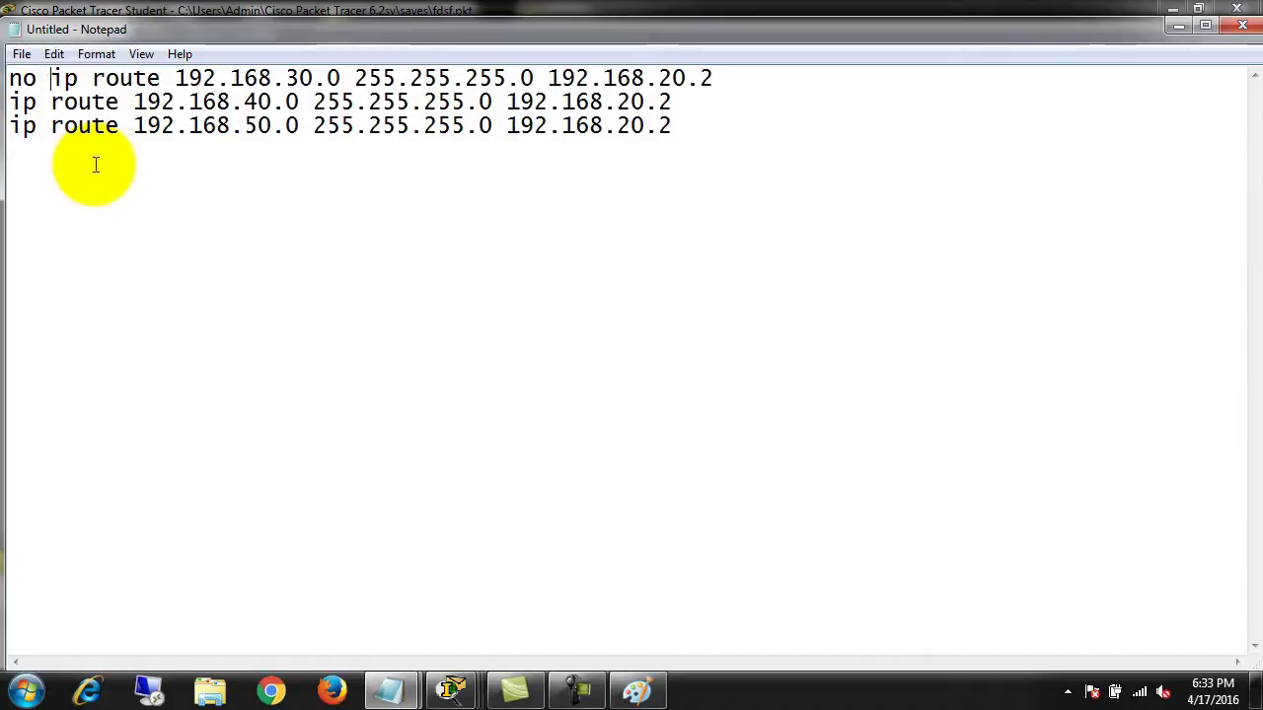
pyautogui.click(13, 101)
pyautogui.write('no')
pyautogui.click(13, 127)
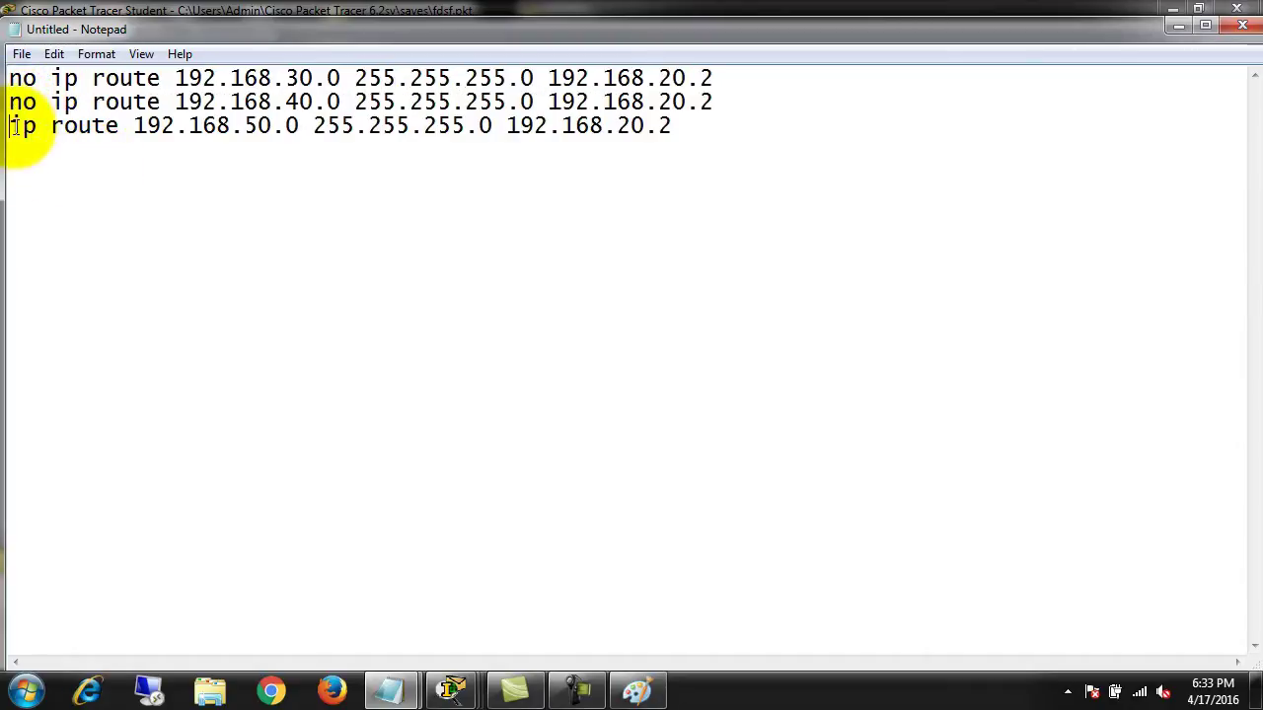
pyautogui.write('no')
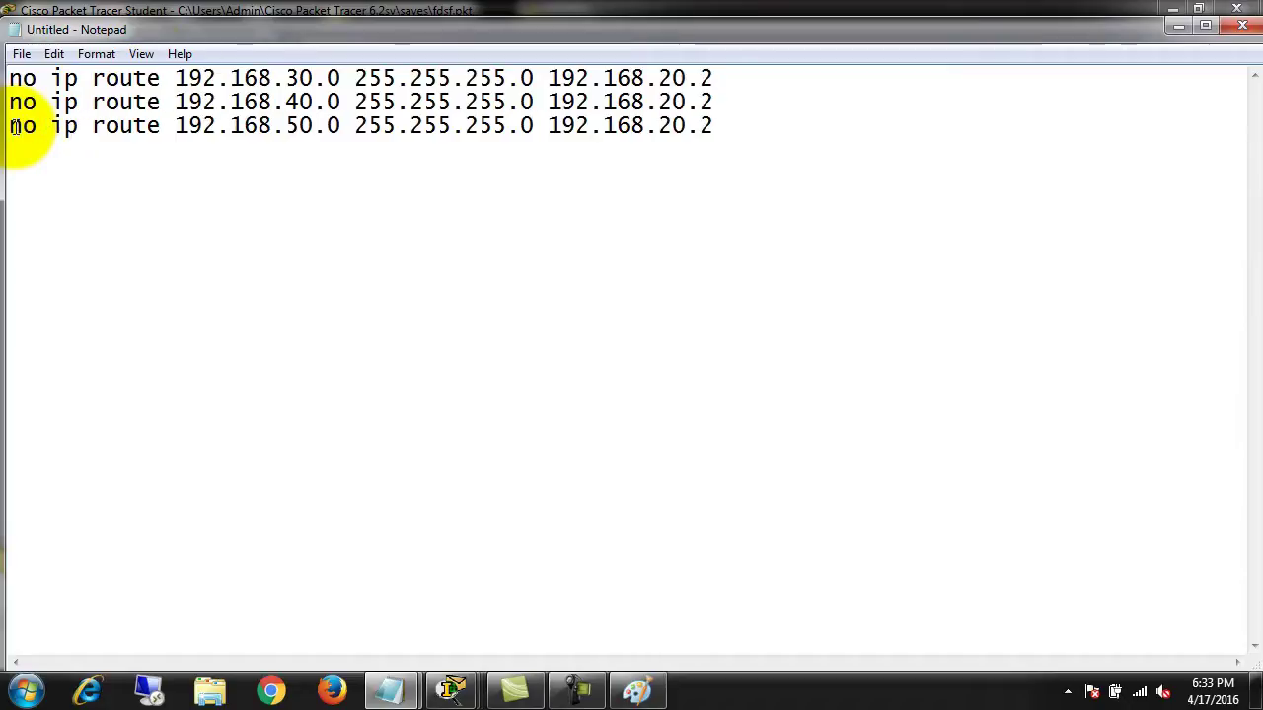
pyautogui.hotkey('ctrl', 'a')
pyautogui.rightClick(180, 90)
pyautogui.click(244, 161)
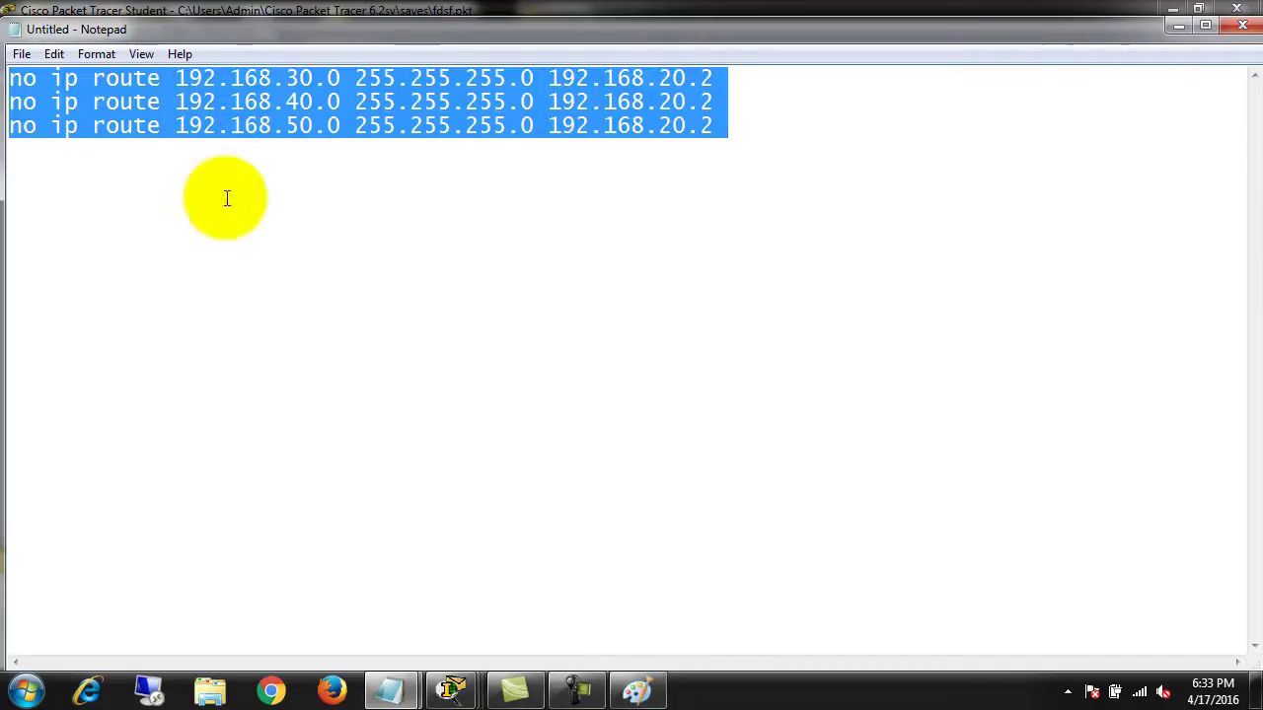
# Switch back to Packet Tracer, reopen Router0's command line and enter global configuration mode with conf t.
pyautogui.click(451, 691)
pyautogui.click(128, 622)
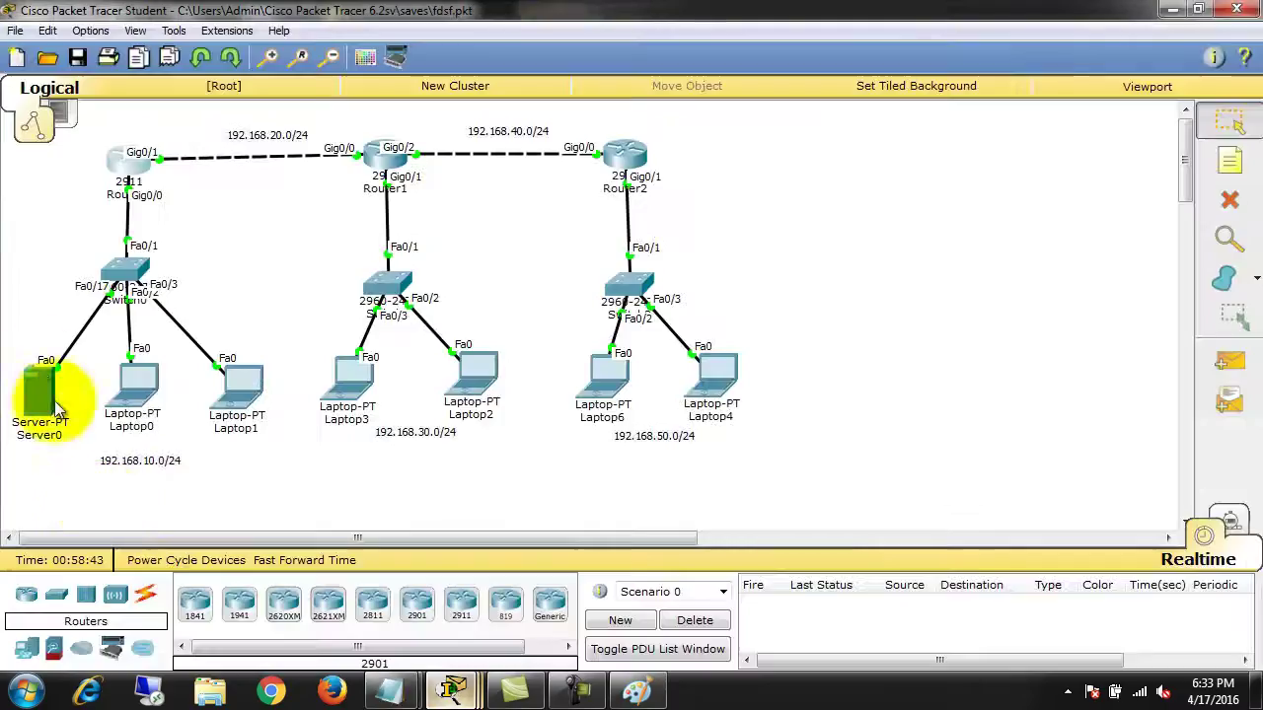
pyautogui.click(119, 161)
pyautogui.click(567, 528)
pyautogui.press('Return')
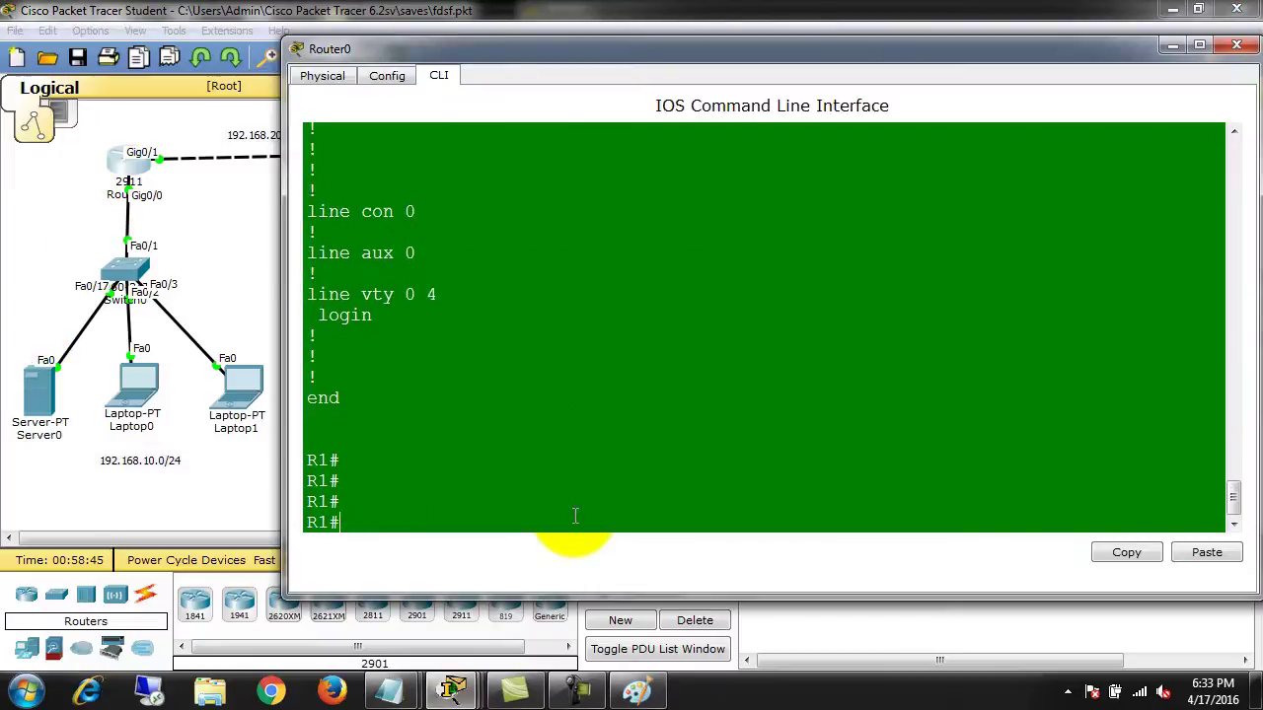
pyautogui.press('Return')
pyautogui.write('conf t')
pyautogui.press('Return')
# Paste the copied commands to remove R1's static routes to 192.168.30.0, 192.168.40.0 and 192.168.50.0 via 192.168.20.2, and exit configuration mode.
pyautogui.rightClick(576, 402)
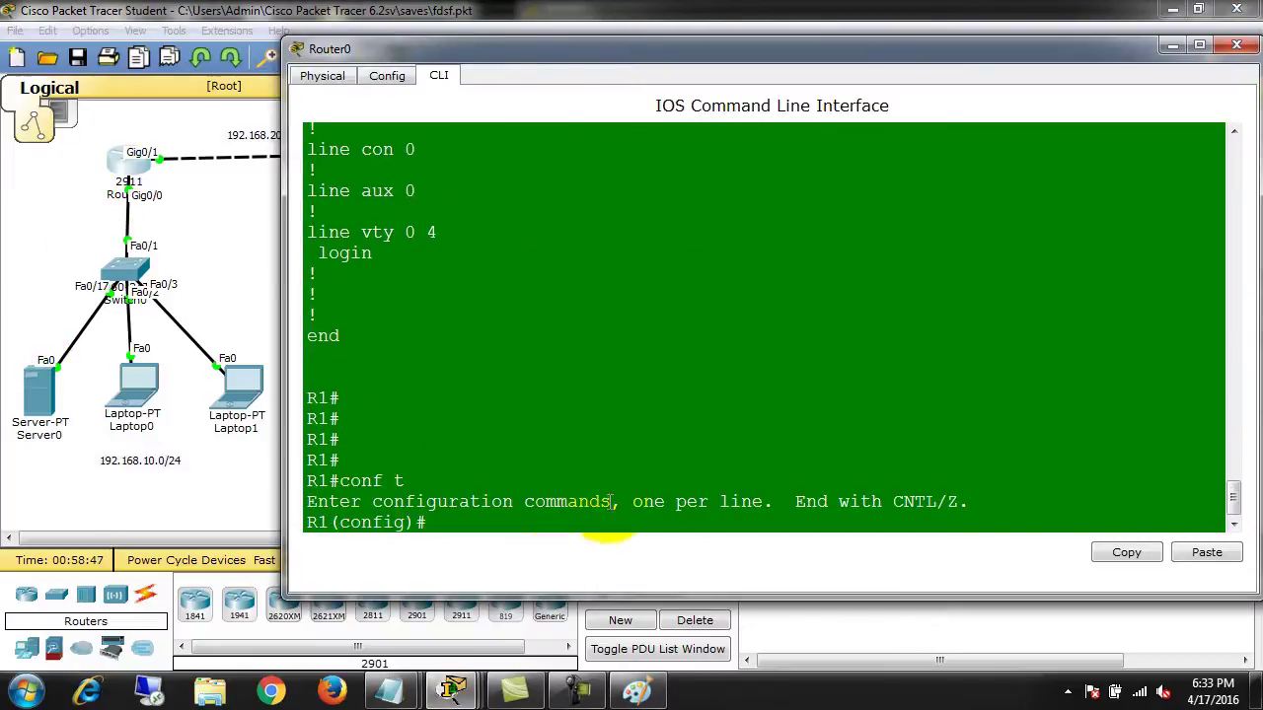
pyautogui.click(614, 432)
pyautogui.press('Return')
pyautogui.press('Return')
pyautogui.press('Return')
pyautogui.press('Return')
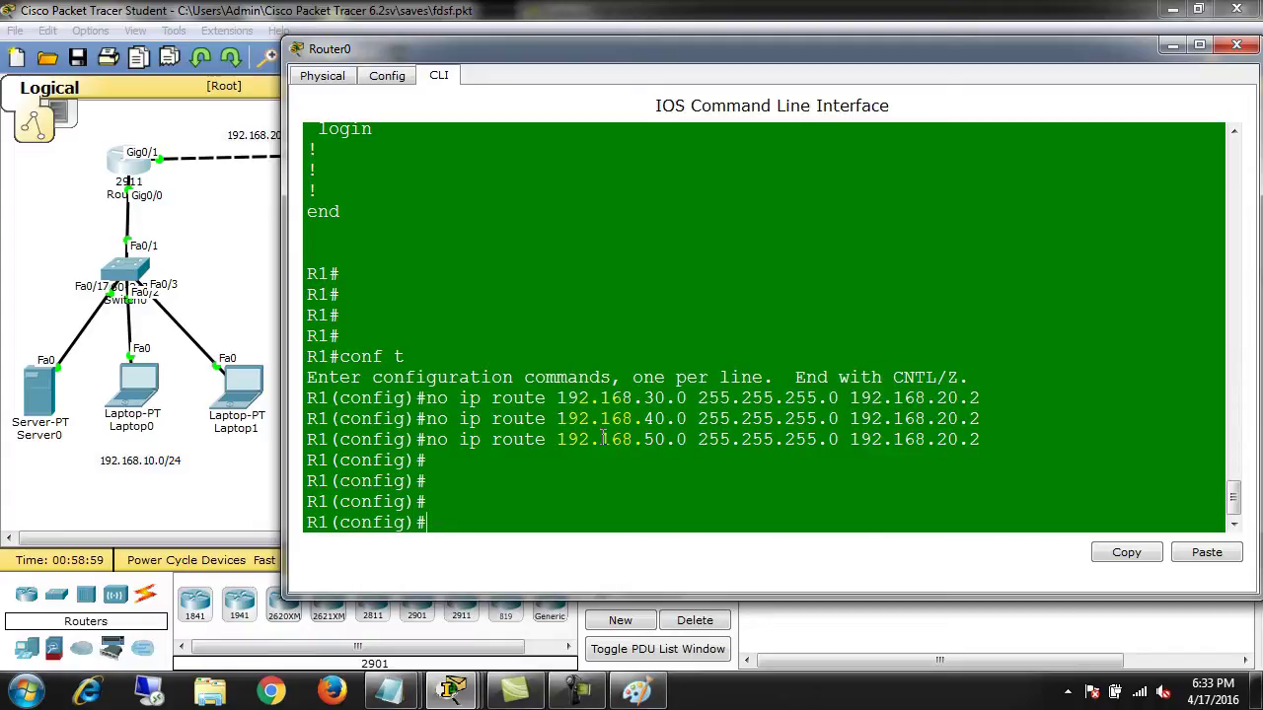
pyautogui.press('Return')
pyautogui.press('Return')
pyautogui.hotkey('ctrl', 'z')
pyautogui.press('Return')
# Check R1's remaining static routes with show ip route static.
pyautogui.write('sho')
pyautogui.press('Tab')
pyautogui.write('ip rou')
pyautogui.press('Tab')
pyautogui.write('st')
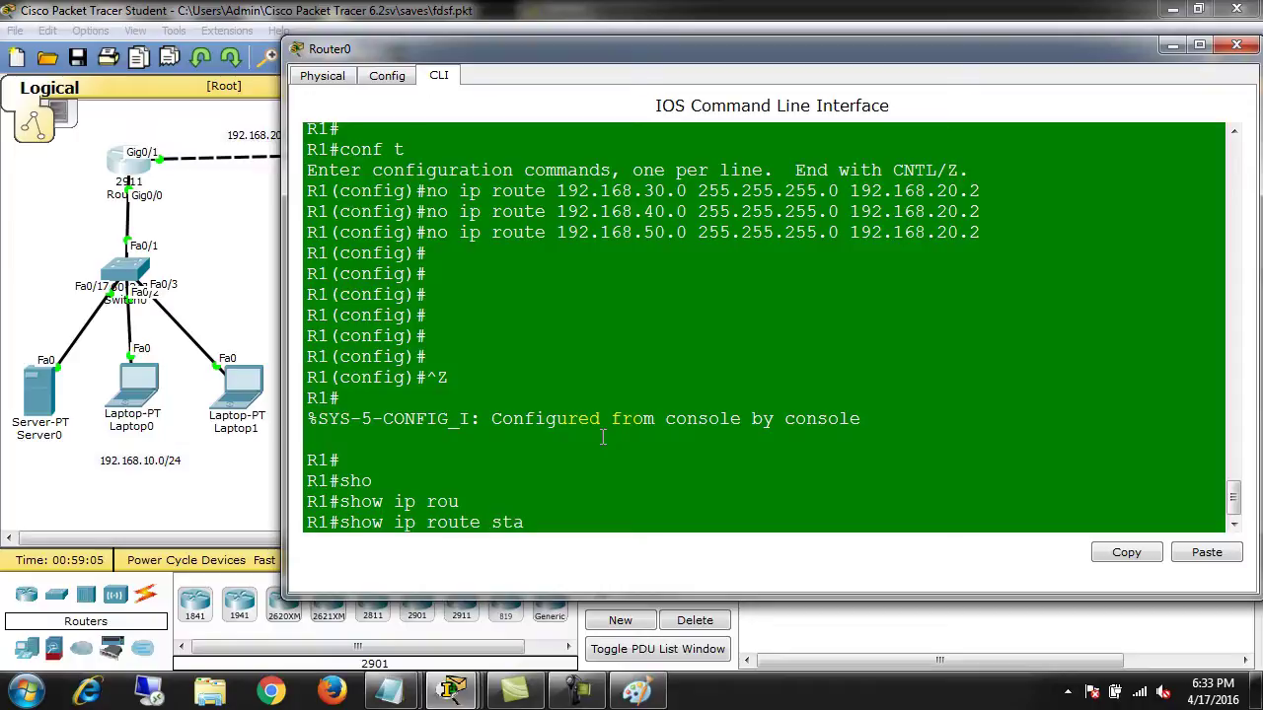
pyautogui.write('a')
pyautogui.press('Tab')
pyautogui.press('Return')
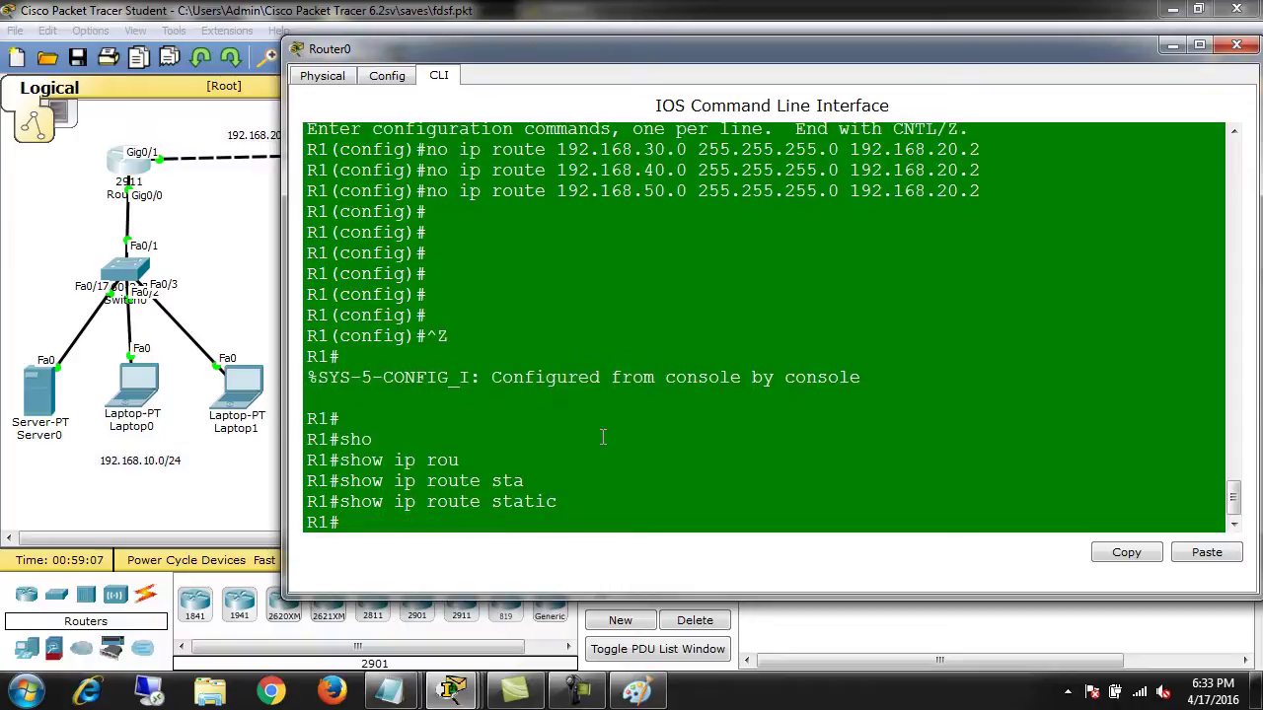
# List R1's directly connected networks with show ip route connected.
pyautogui.write('sho')
pyautogui.press('Tab')
pyautogui.write('ip rou')
pyautogui.press('Tab')
pyautogui.write('con')
pyautogui.press('Tab')
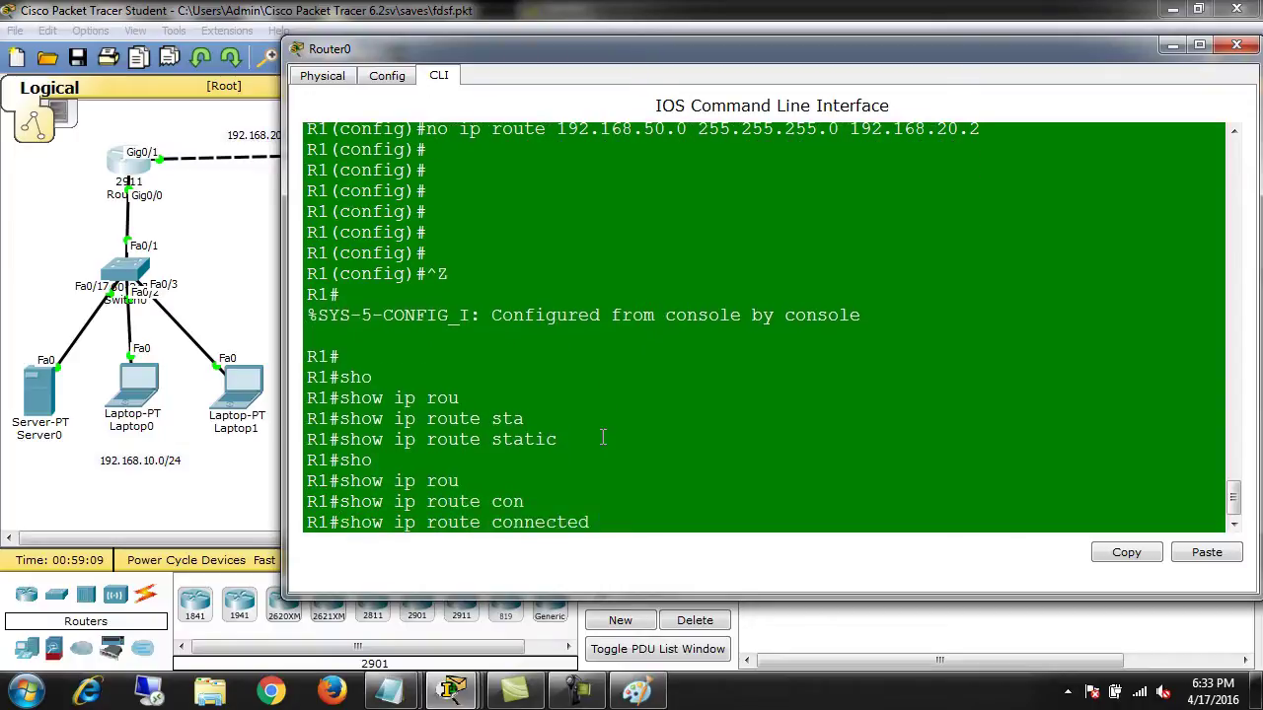
pyautogui.press('Return')
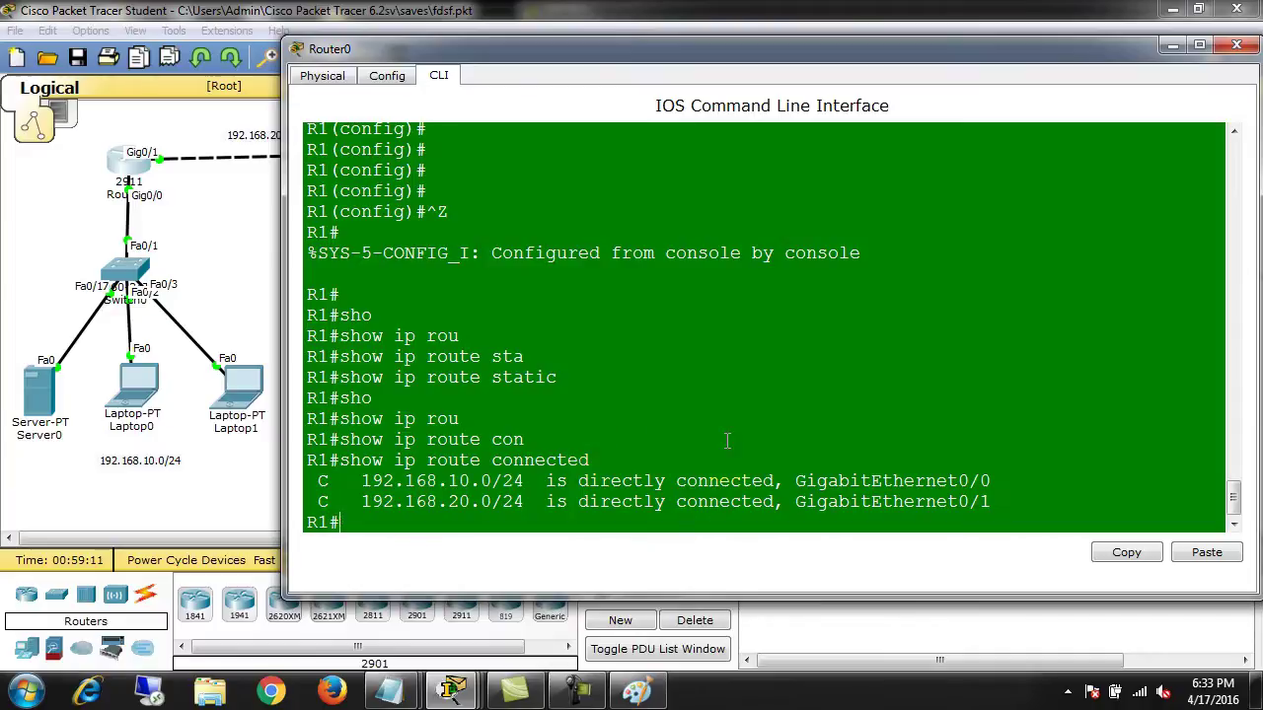
# Try completing show ip route with "lo" and "loc" on R1, and list the command's available options with ?
pyautogui.press('Return')
pyautogui.write('sho')
pyautogui.press('Tab')
pyautogui.write('ip ro')
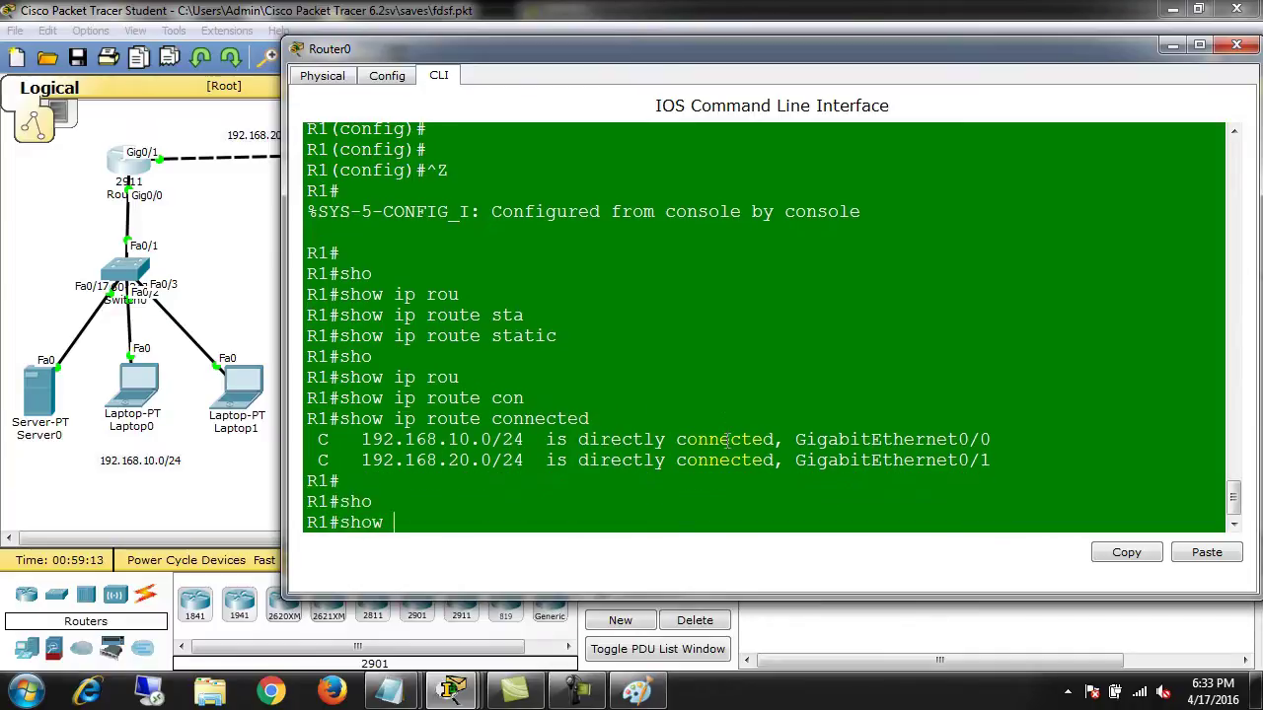
pyautogui.press('Tab')
pyautogui.write('lo')
pyautogui.press('Tab')
pyautogui.write('x')
pyautogui.press('Tab')
pyautogui.press('BackSpace')
pyautogui.write('c')
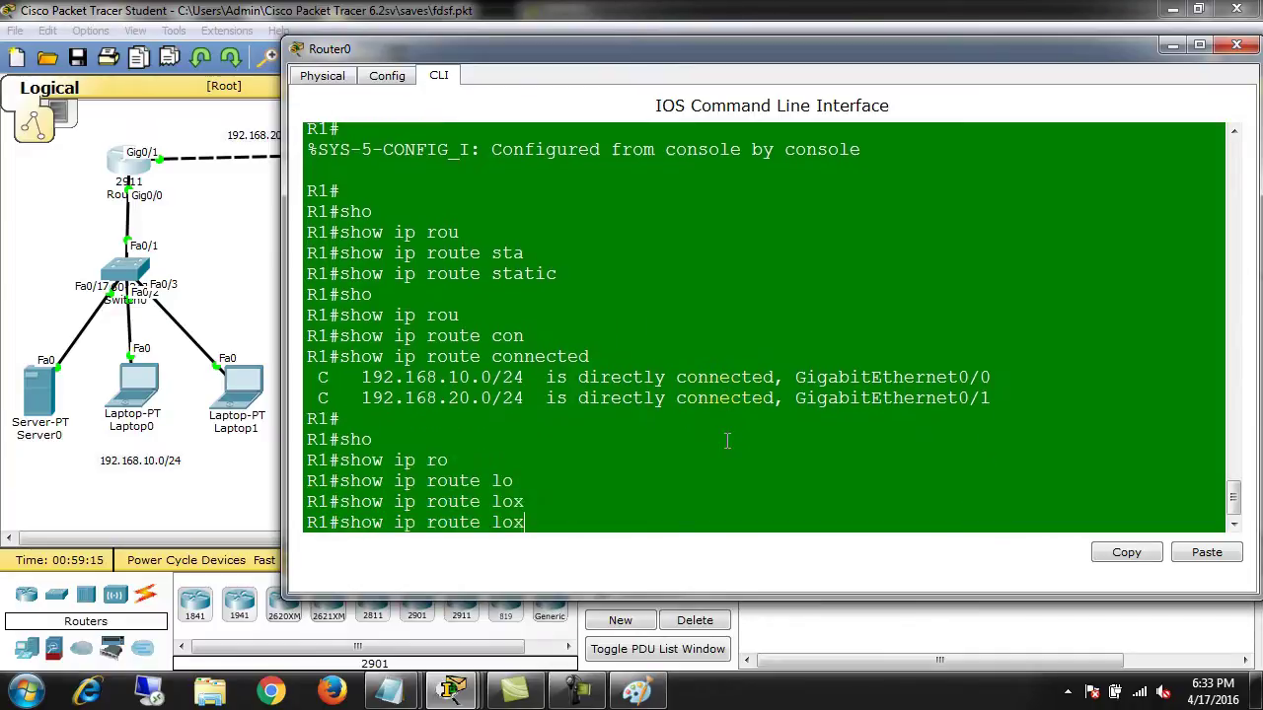
pyautogui.press('Tab')
pyautogui.press('BackSpace')
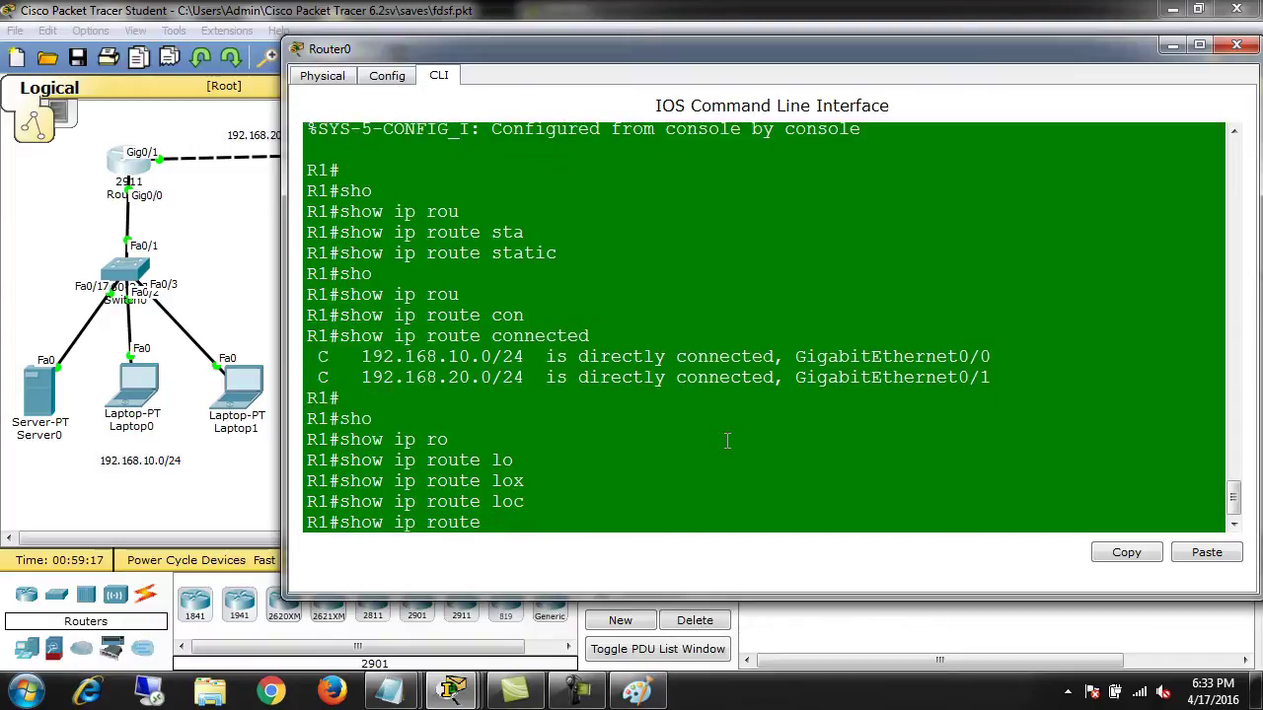
pyautogui.write('?')
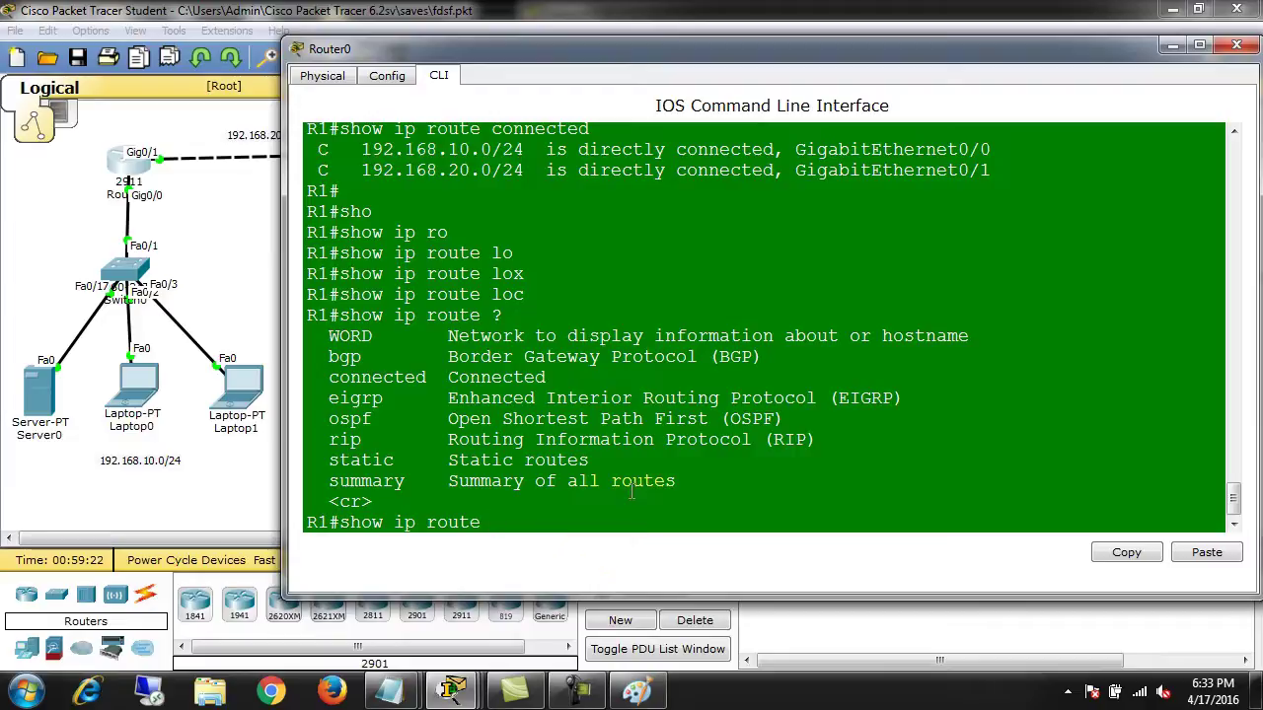
# Display R1's full routing table with show ip route.
pyautogui.press('Return')
pyautogui.press('Return')
pyautogui.press('Return')
pyautogui.press('Return')
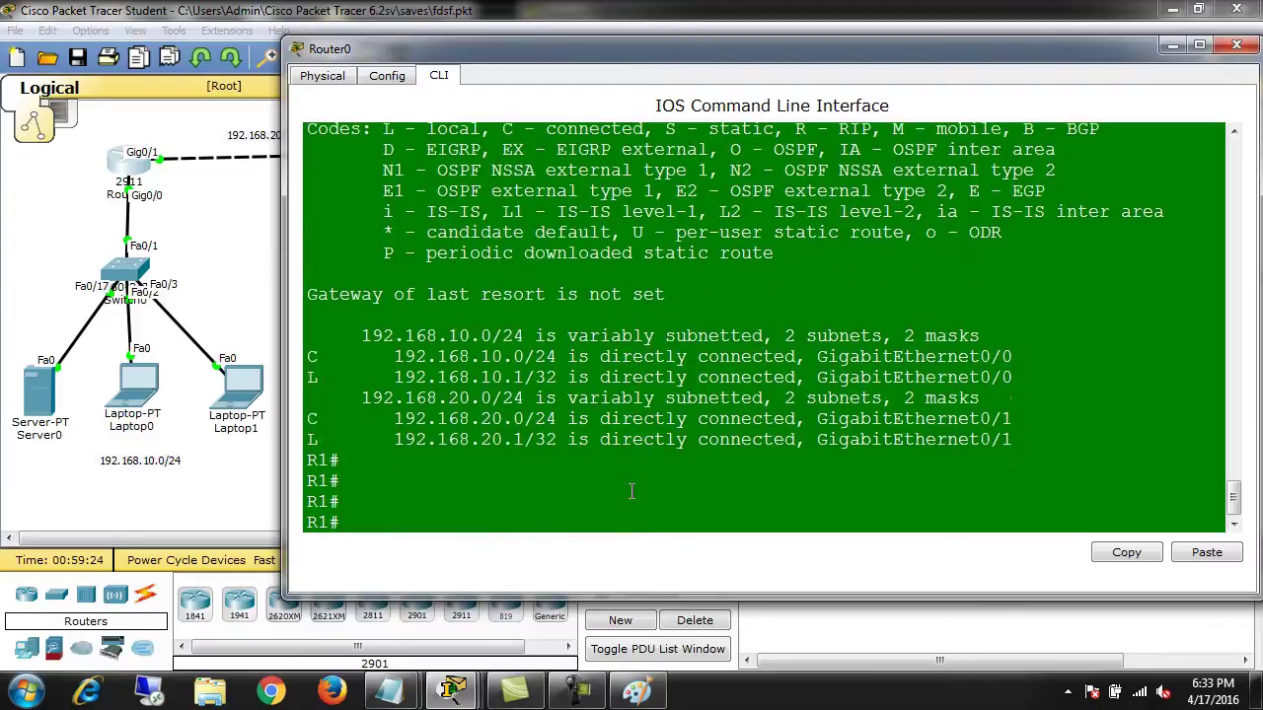
# Switch to the Notepad document with the route commands and remove "no" from all three lines.
pyautogui.click(391, 690)
pyautogui.click(460, 592)
pyautogui.click(645, 125)
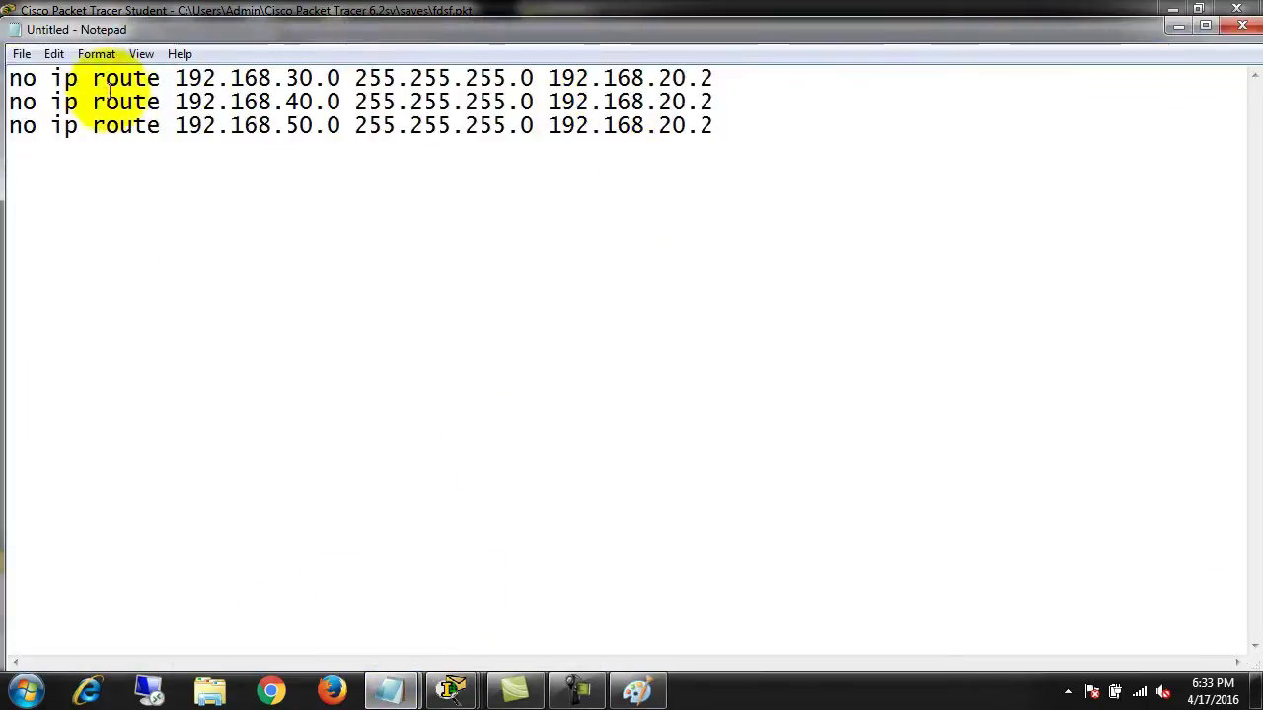
pyautogui.doubleClick(29, 78)
pyautogui.press('Delete')
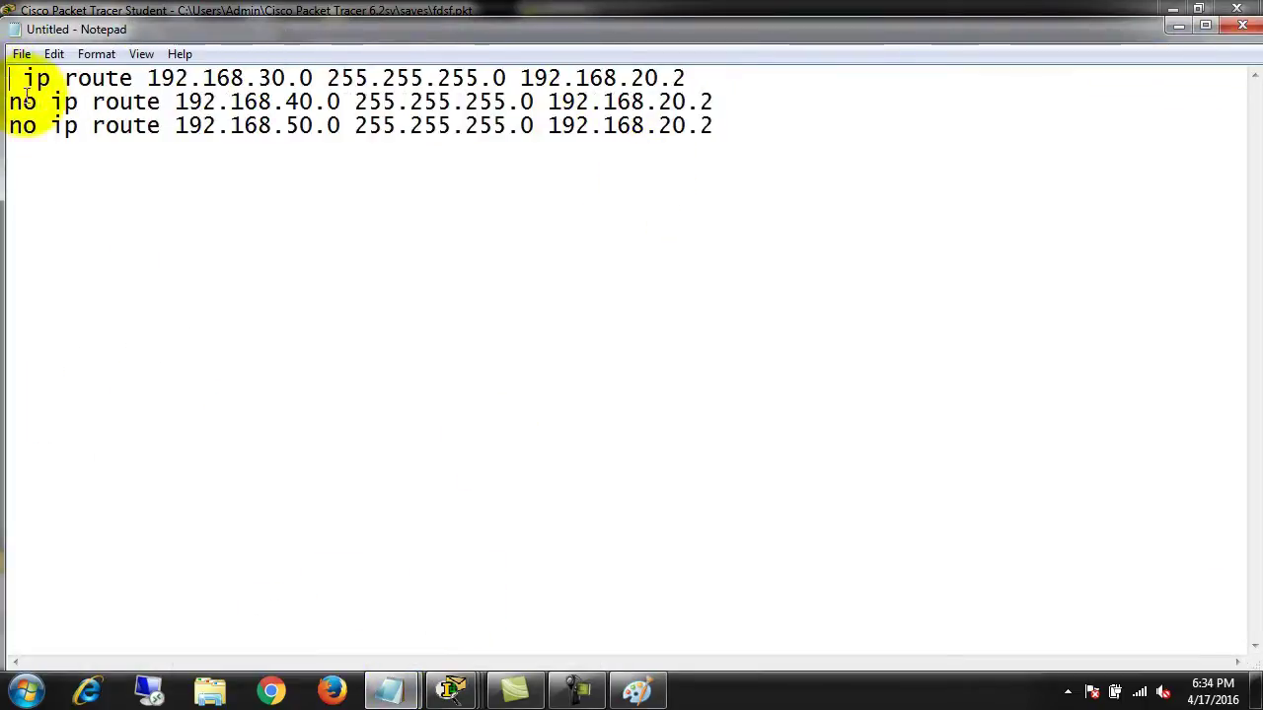
pyautogui.doubleClick(22, 101)
pyautogui.press('Delete')
pyautogui.doubleClick(22, 126)
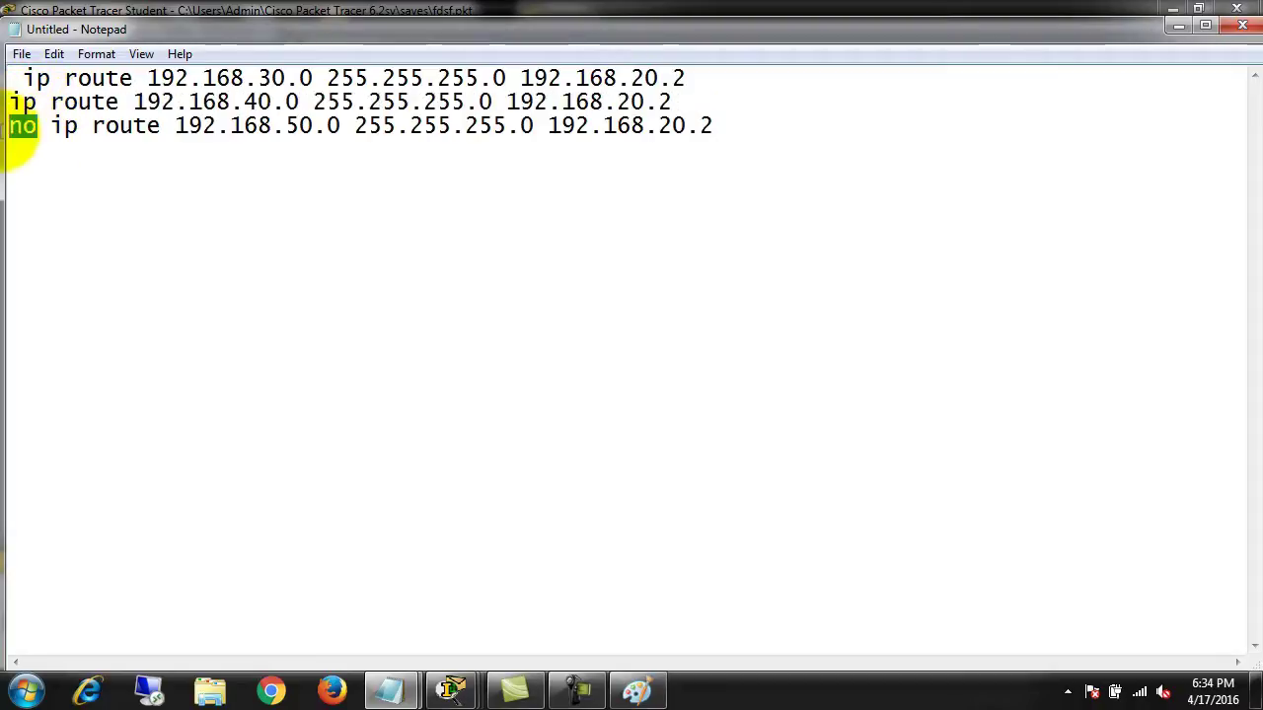
pyautogui.press('Delete')
# Replace the next-hop address with the exit interface g0/1 in all three ip route lines.
pyautogui.moveTo(699, 79); pyautogui.dragTo(519, 79)
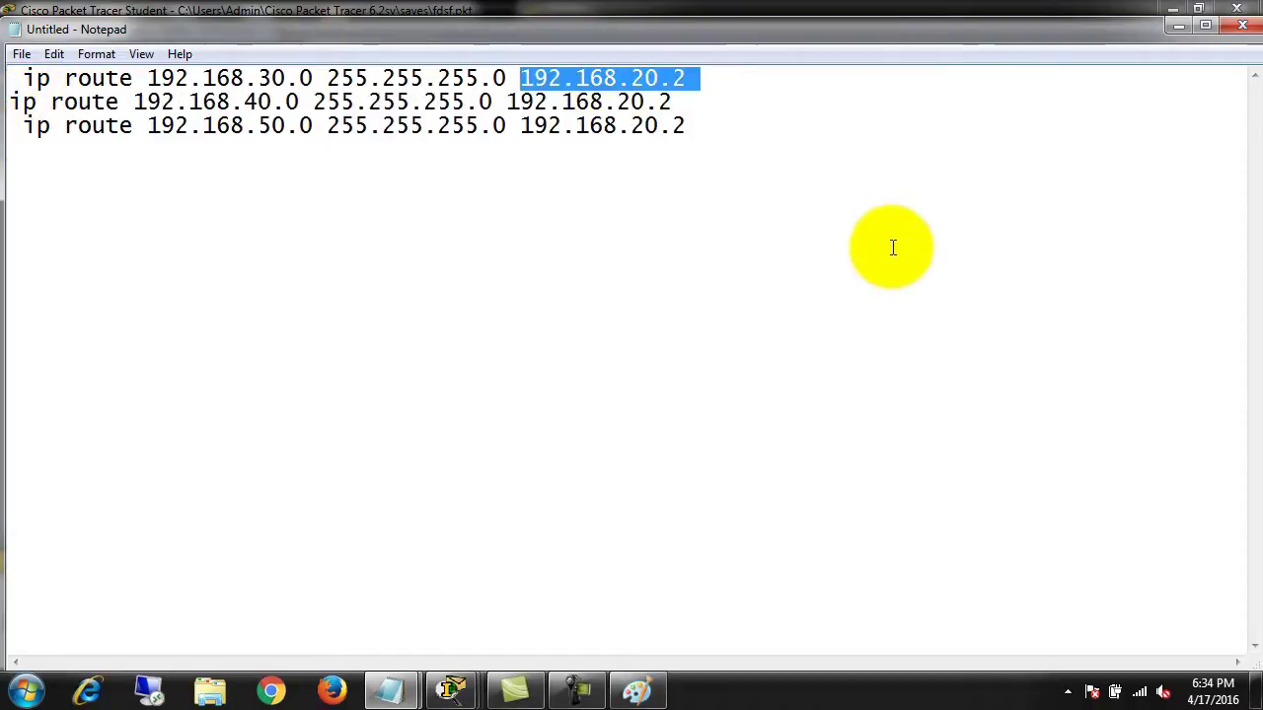
pyautogui.doubleClick(203, 28)
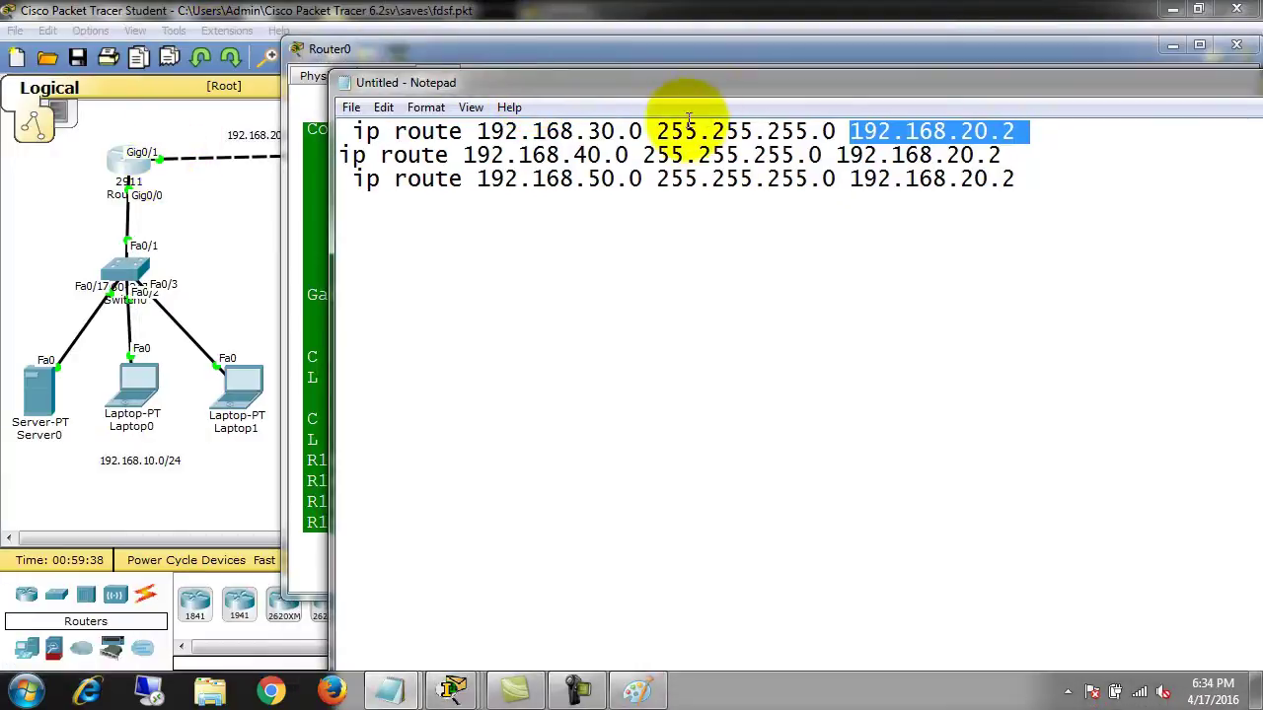
pyautogui.write('f')
pyautogui.press('BackSpace')
pyautogui.write('g0/1')
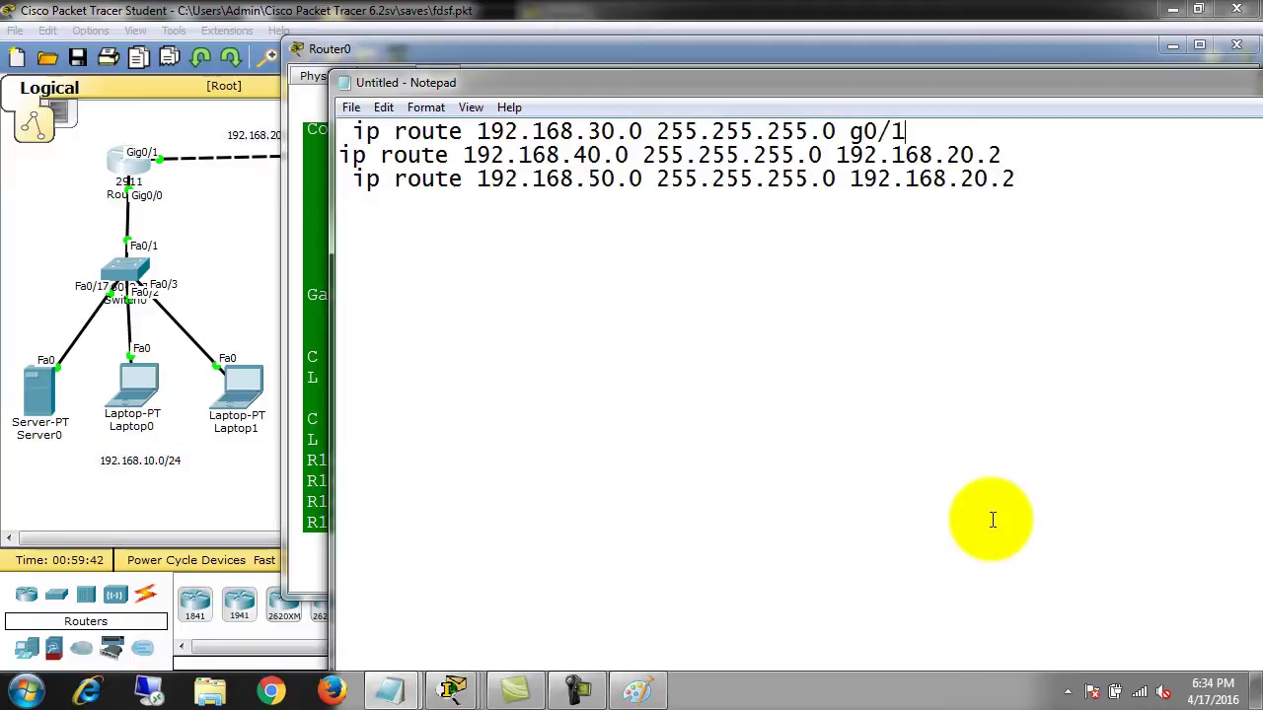
pyautogui.moveTo(837, 155); pyautogui.dragTo(994, 160)
pyautogui.write('g0/1')
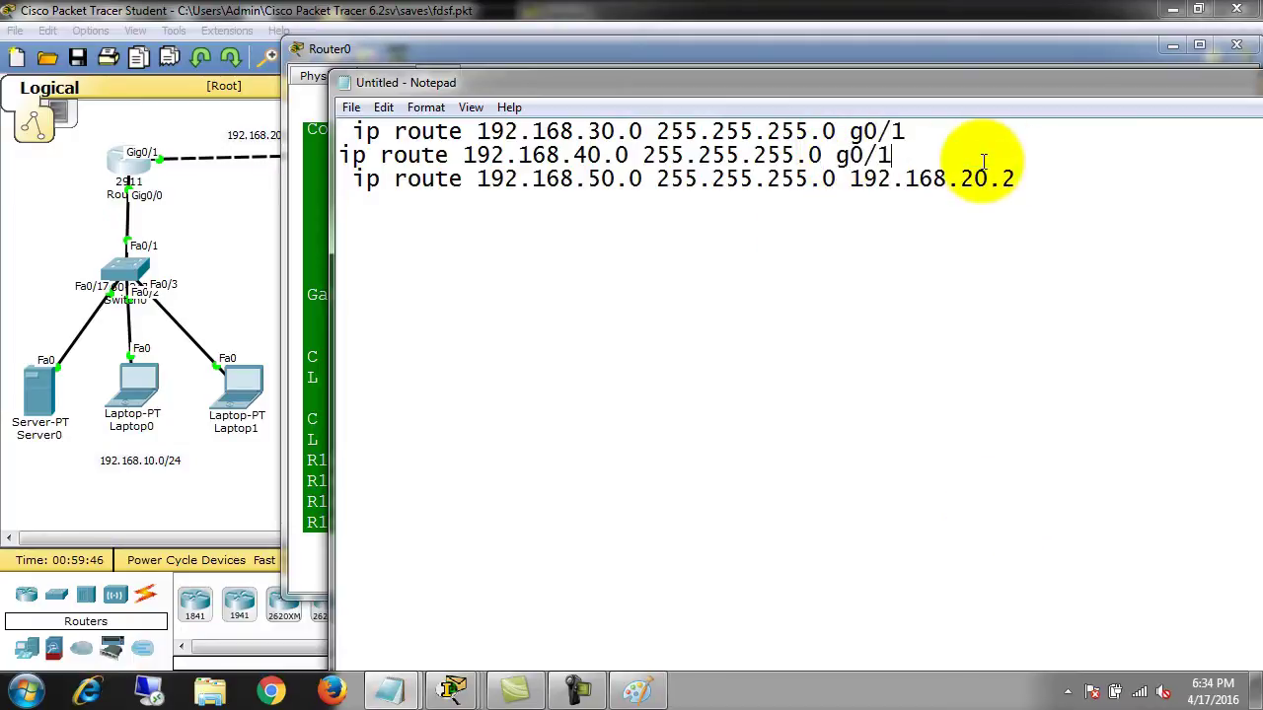
pyautogui.moveTo(846, 181); pyautogui.dragTo(1029, 184)
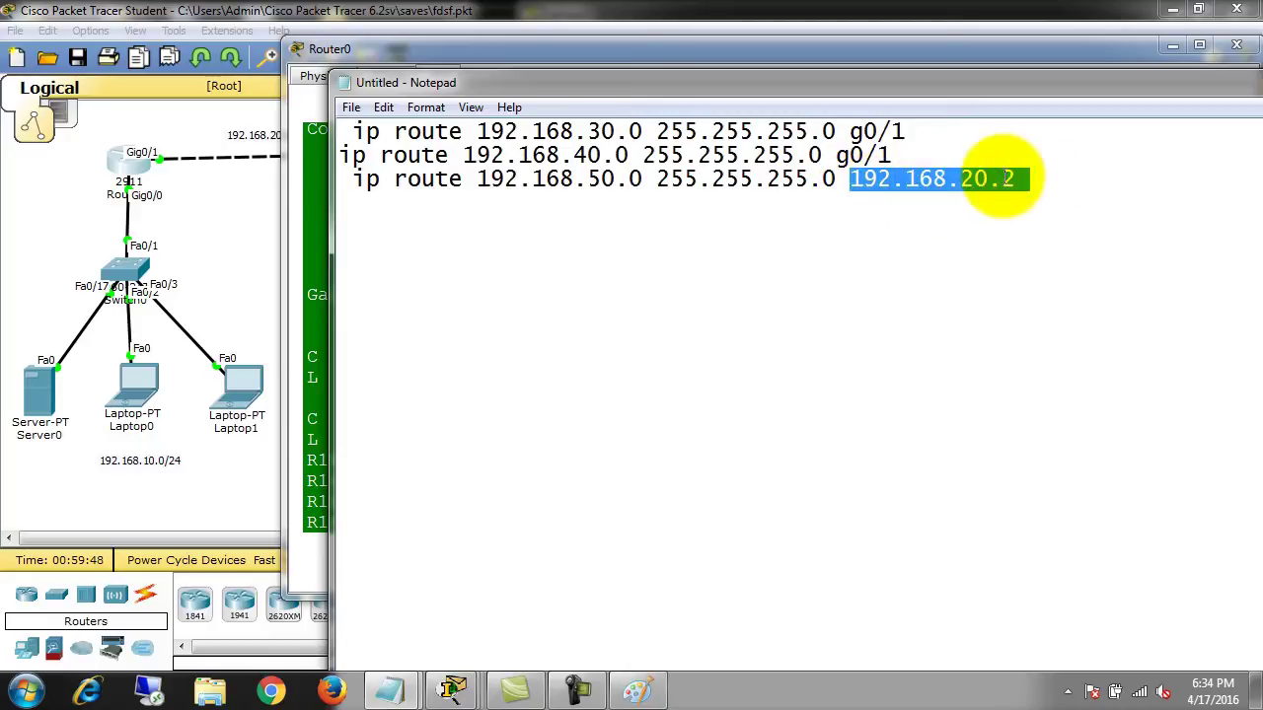
pyautogui.write('g0/1')
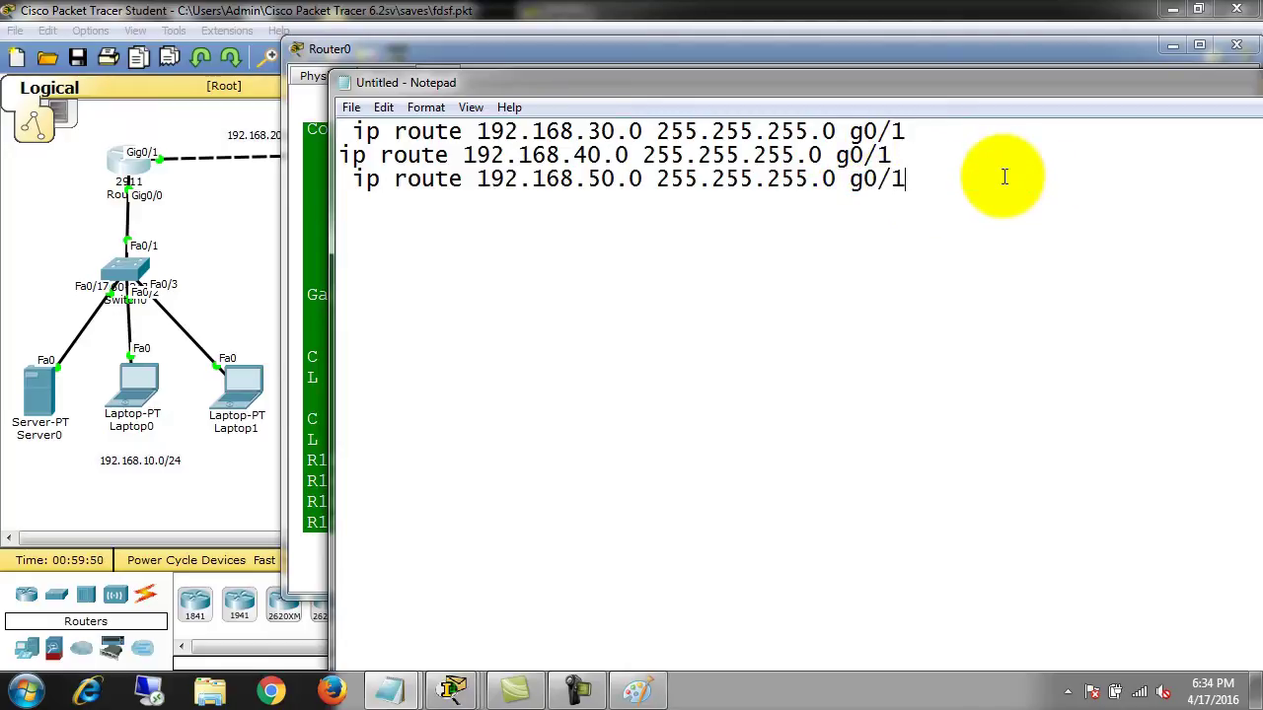
# Copy all three route commands and switch to Router0's command line in Packet Tracer.
pyautogui.hotkey('ctrl', 'a')
pyautogui.rightClick(674, 185)
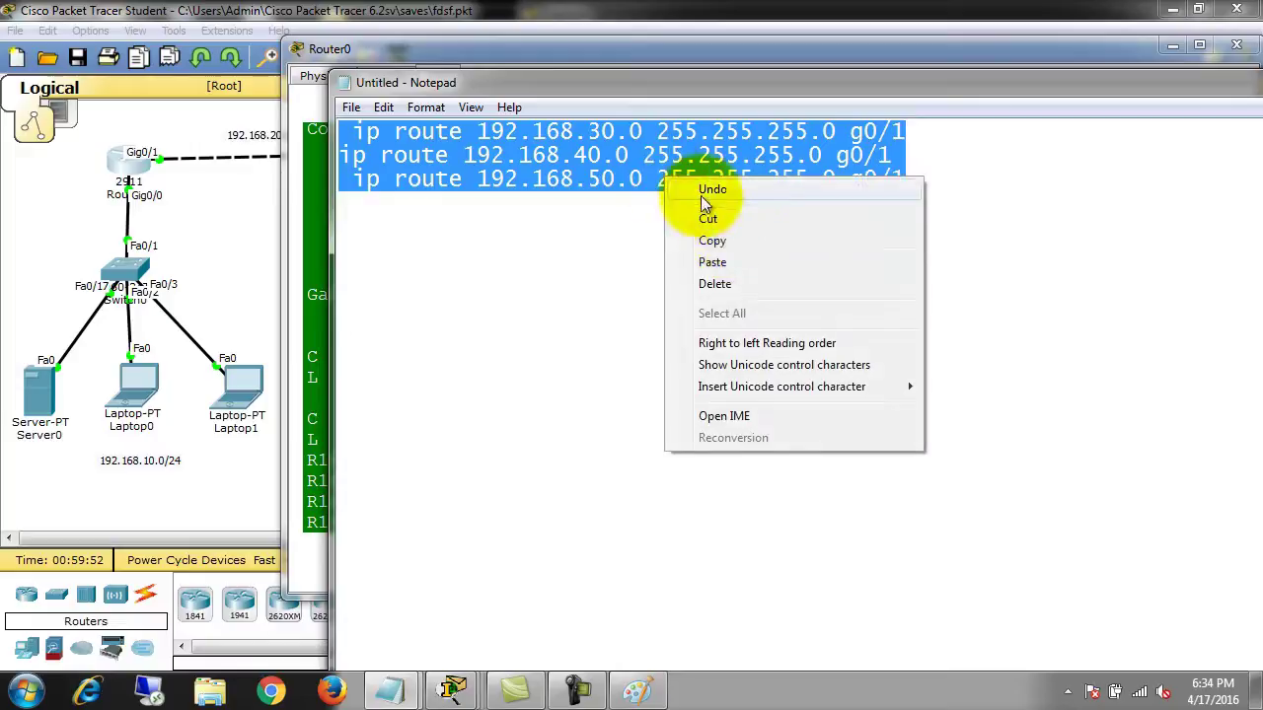
pyautogui.click(712, 240)
pyautogui.click(291, 167)
pyautogui.click(505, 507)
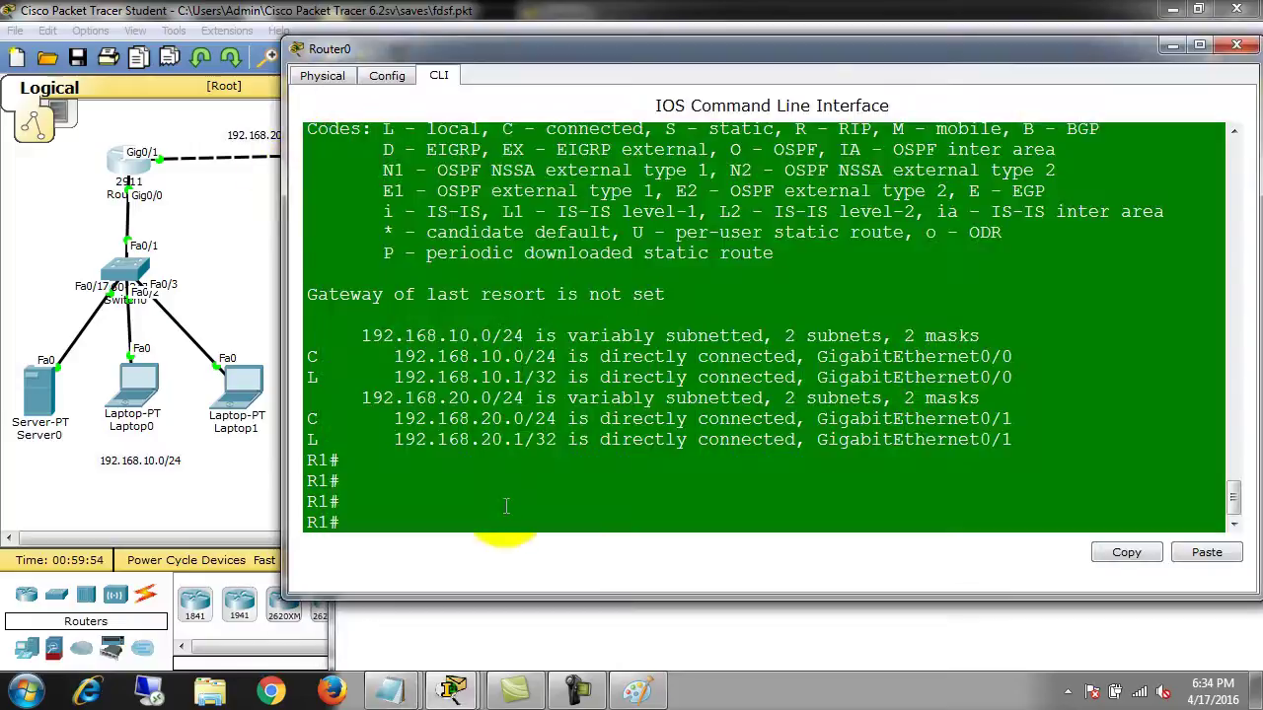
pyautogui.write('conft')
pyautogui.press('Return')
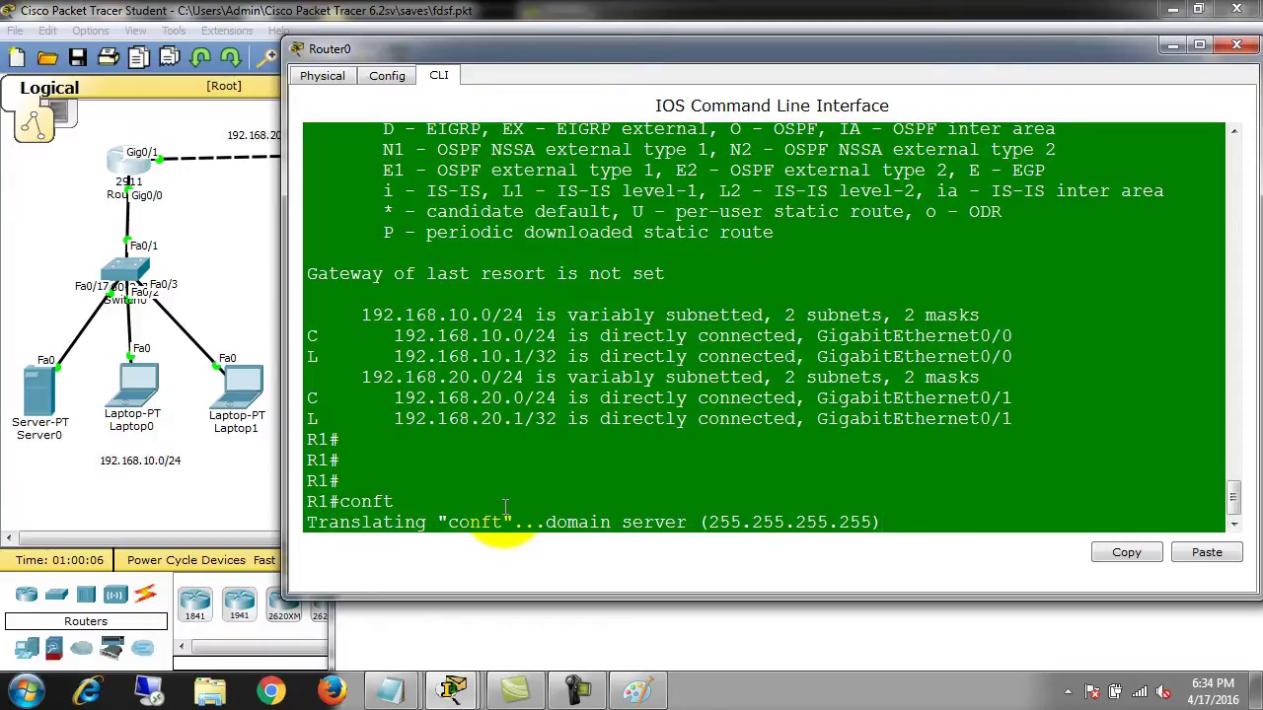
pyautogui.hotkey('ctrl', 'shift', '6')
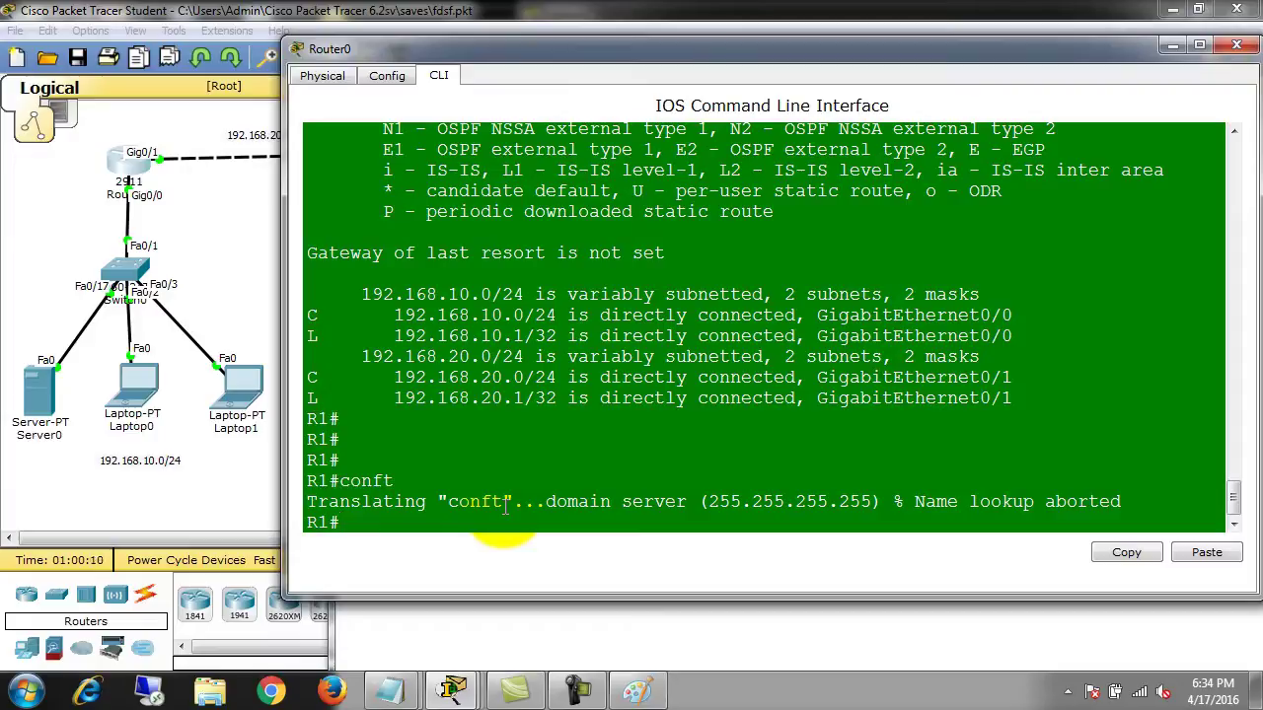
pyautogui.press('Return')
pyautogui.press('Return')
pyautogui.press('Return')
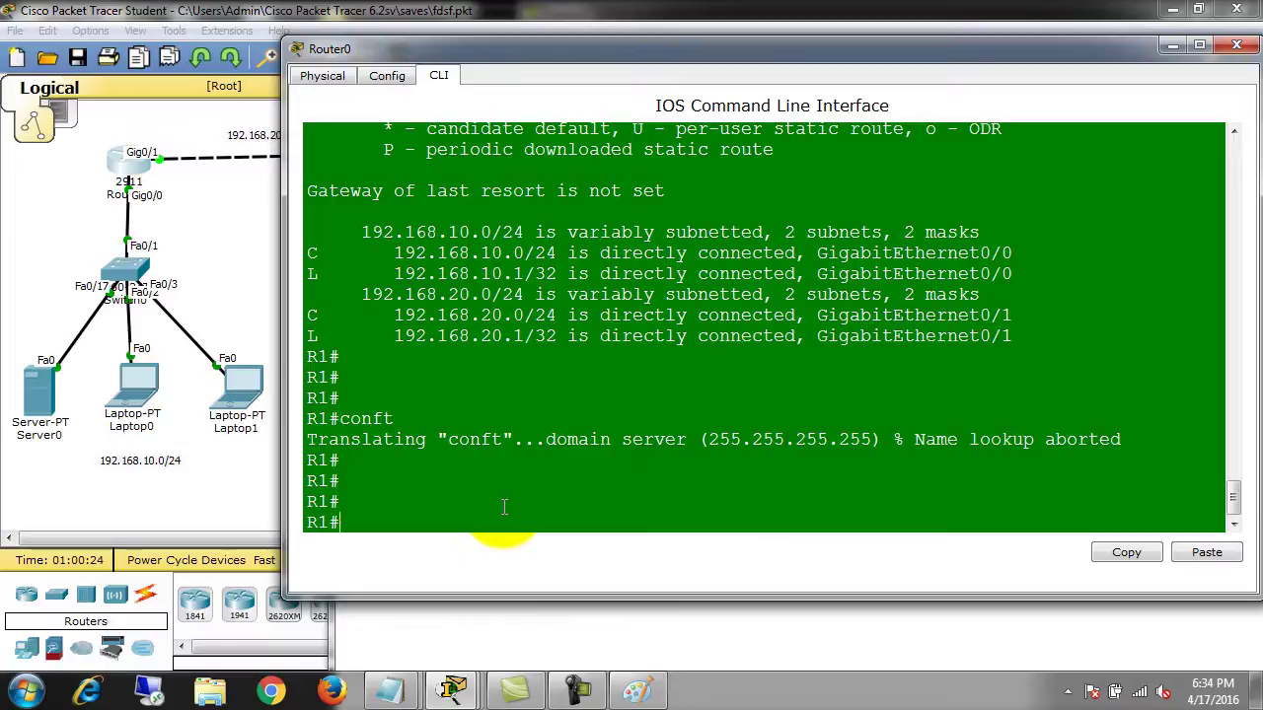
# Enter global configuration mode on R1 and paste the static routes to 192.168.30.0, 192.168.40.0 and 192.168.50.0 via g0/1.
pyautogui.write('conf t')
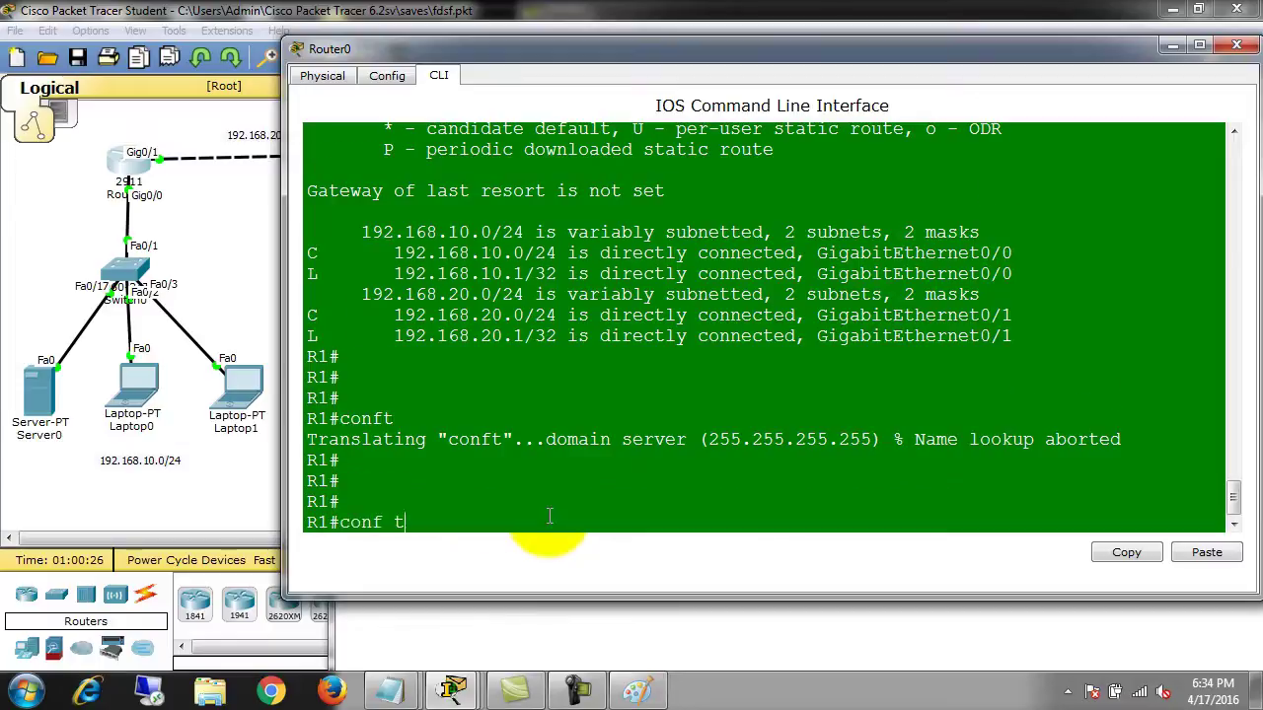
pyautogui.press('Return')
pyautogui.rightClick(590, 518)
pyautogui.click(633, 554)
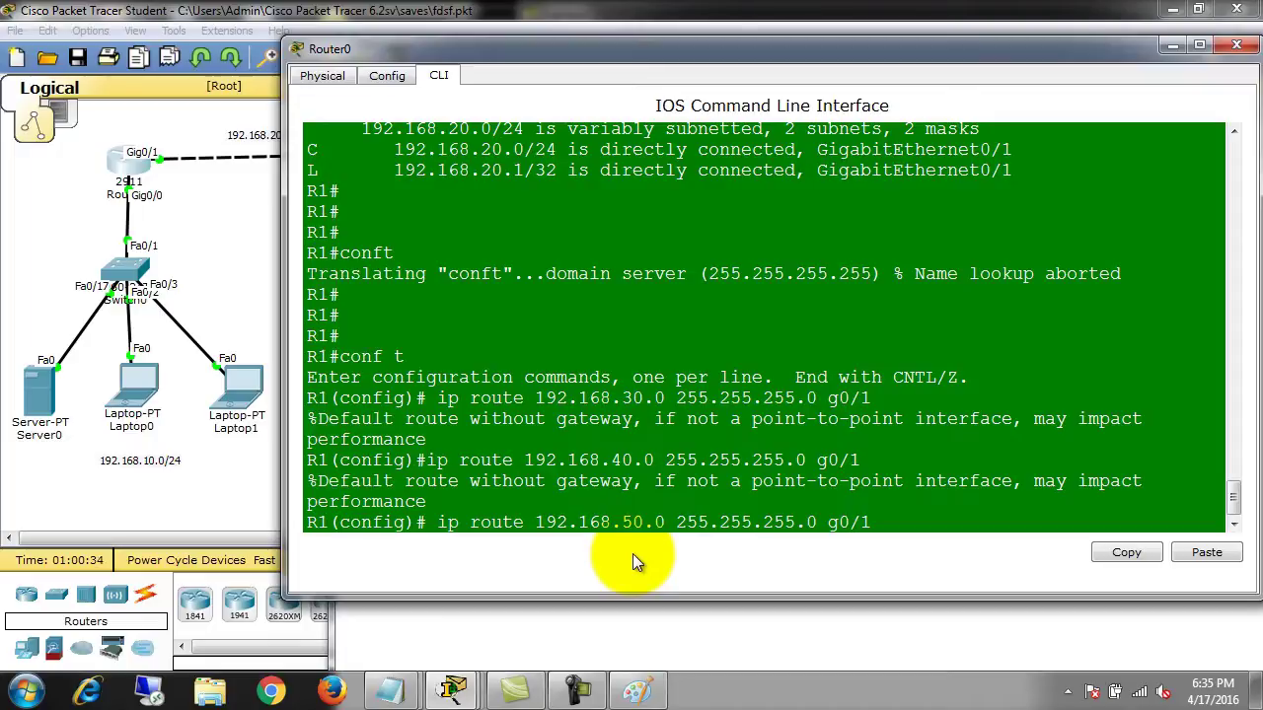
pyautogui.press('Return')
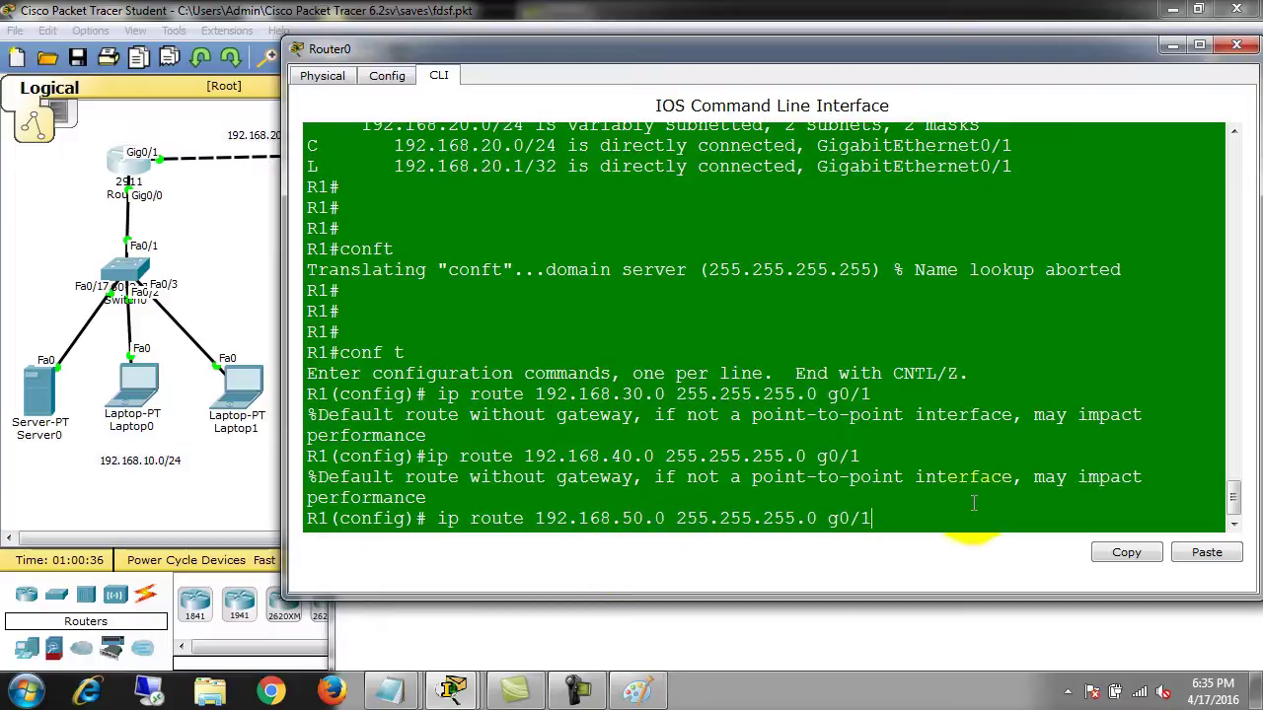
pyautogui.press('Return')
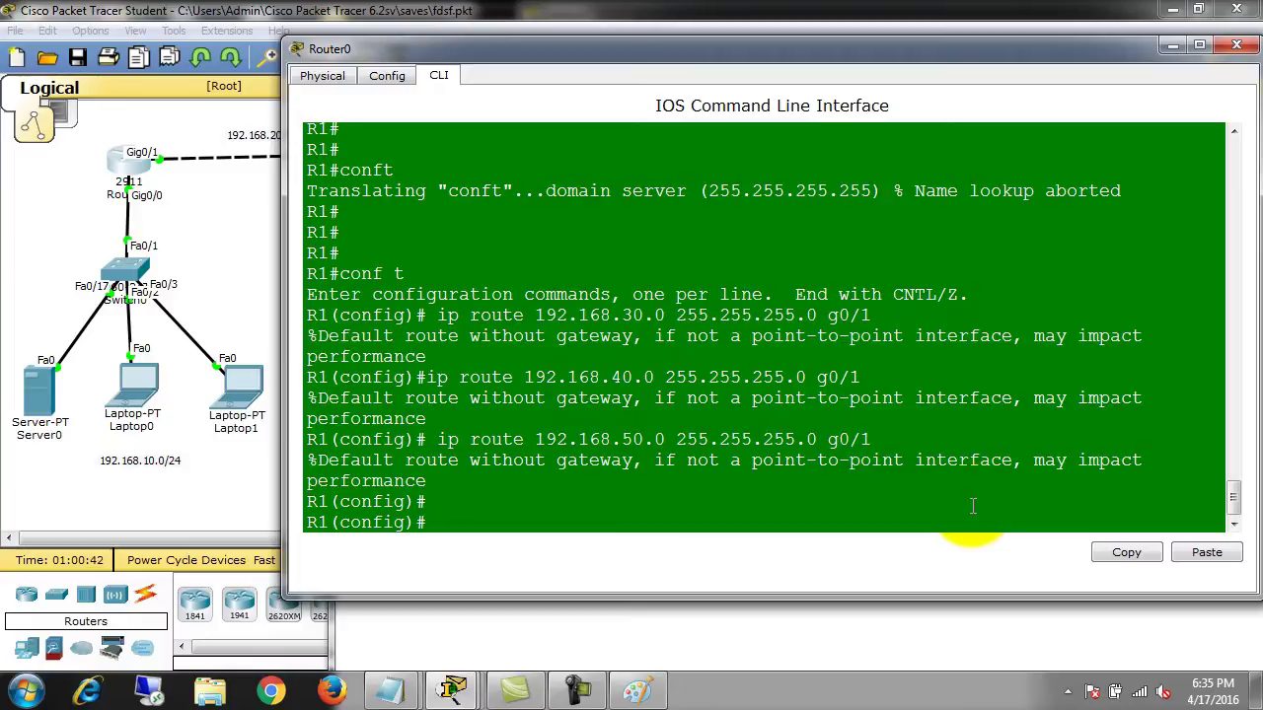
# Display R1's routing table from configuration mode with do sho ip route.
pyautogui.press('Return')
pyautogui.press('Return')
pyautogui.press('Return')
pyautogui.write('do sho ip route')
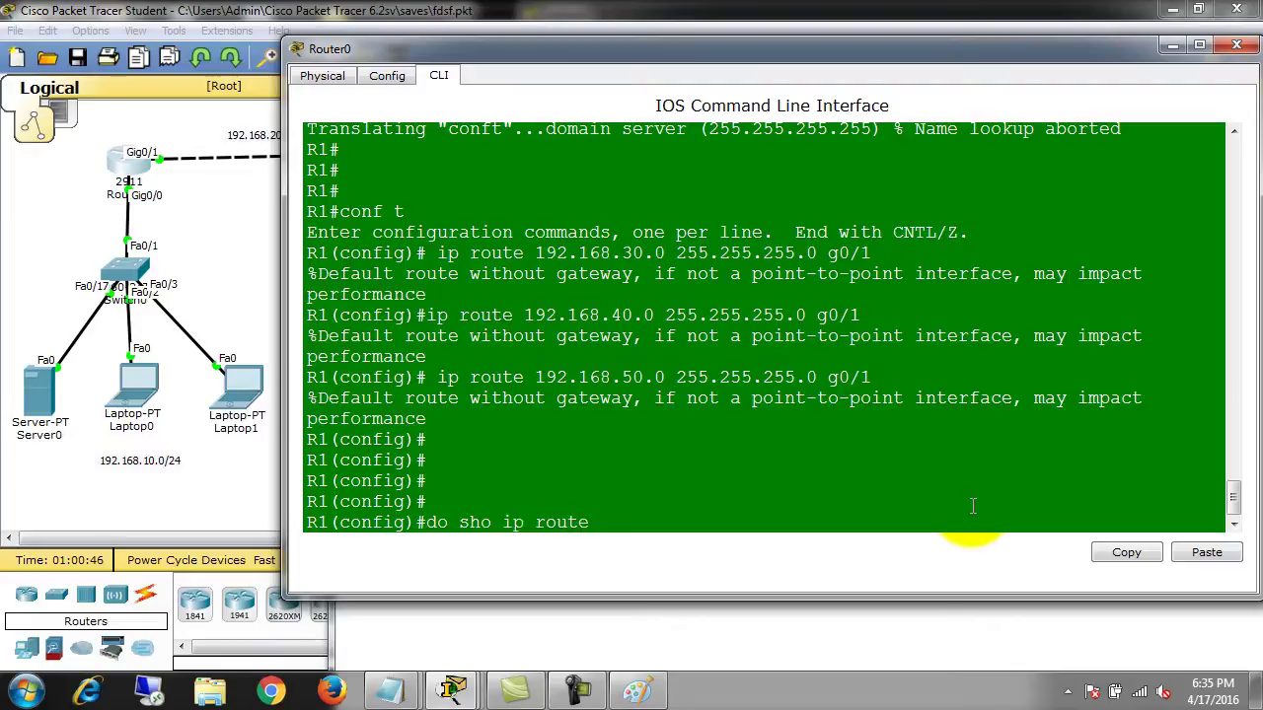
pyautogui.press('Return')
# Examine the router's response to the g0/1 route commands and compare the exit interface with R1's link in the topology.
pyautogui.scroll(4, 1164, 460)
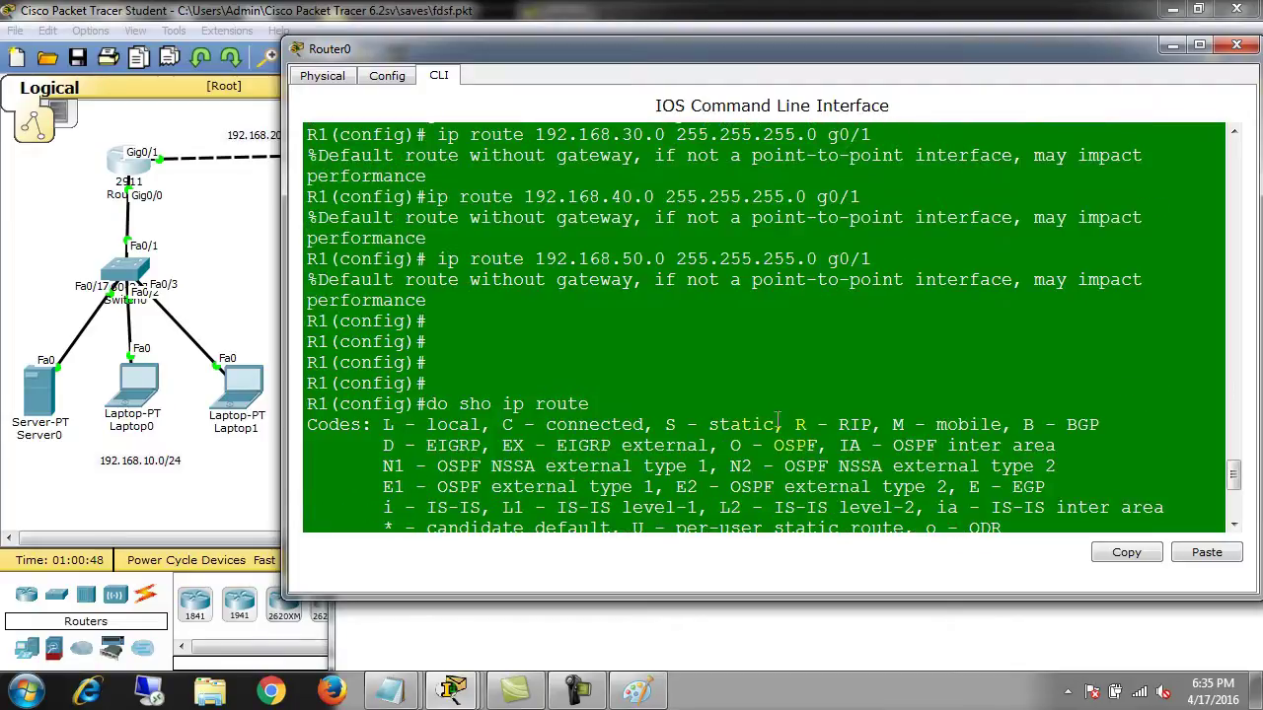
pyautogui.click(133, 242)
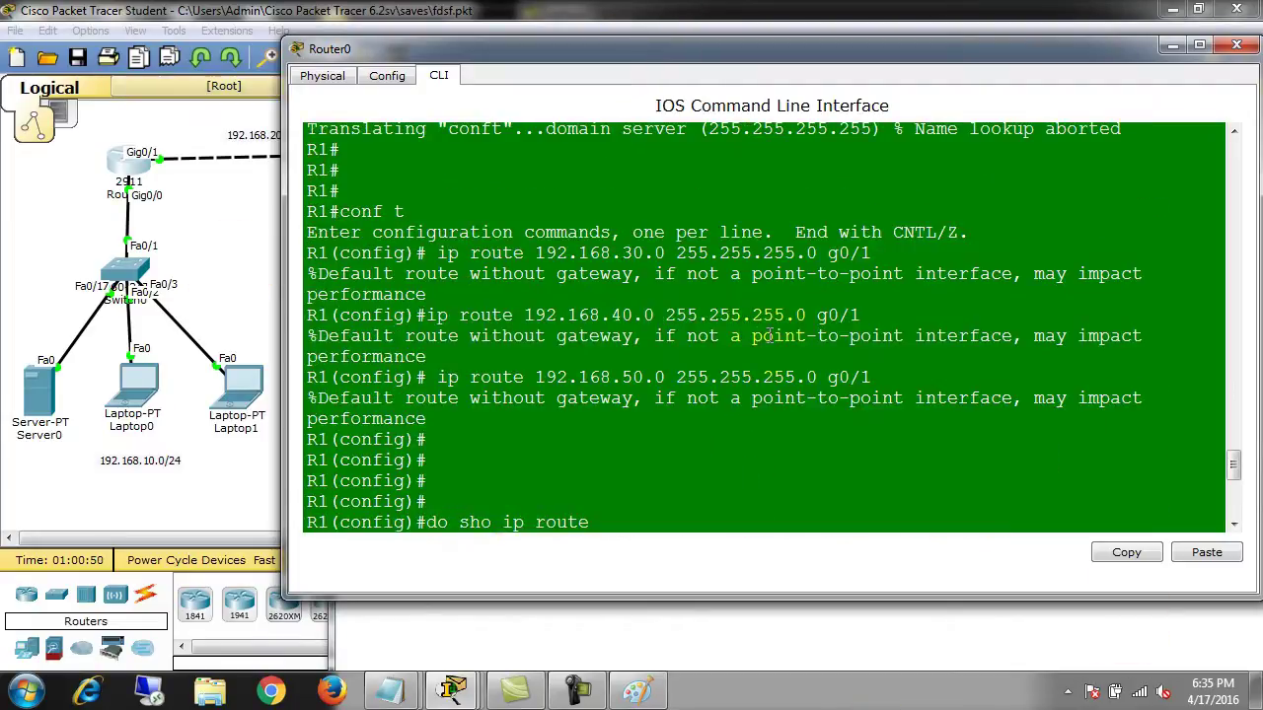
pyautogui.moveTo(328, 279); pyautogui.dragTo(590, 279)
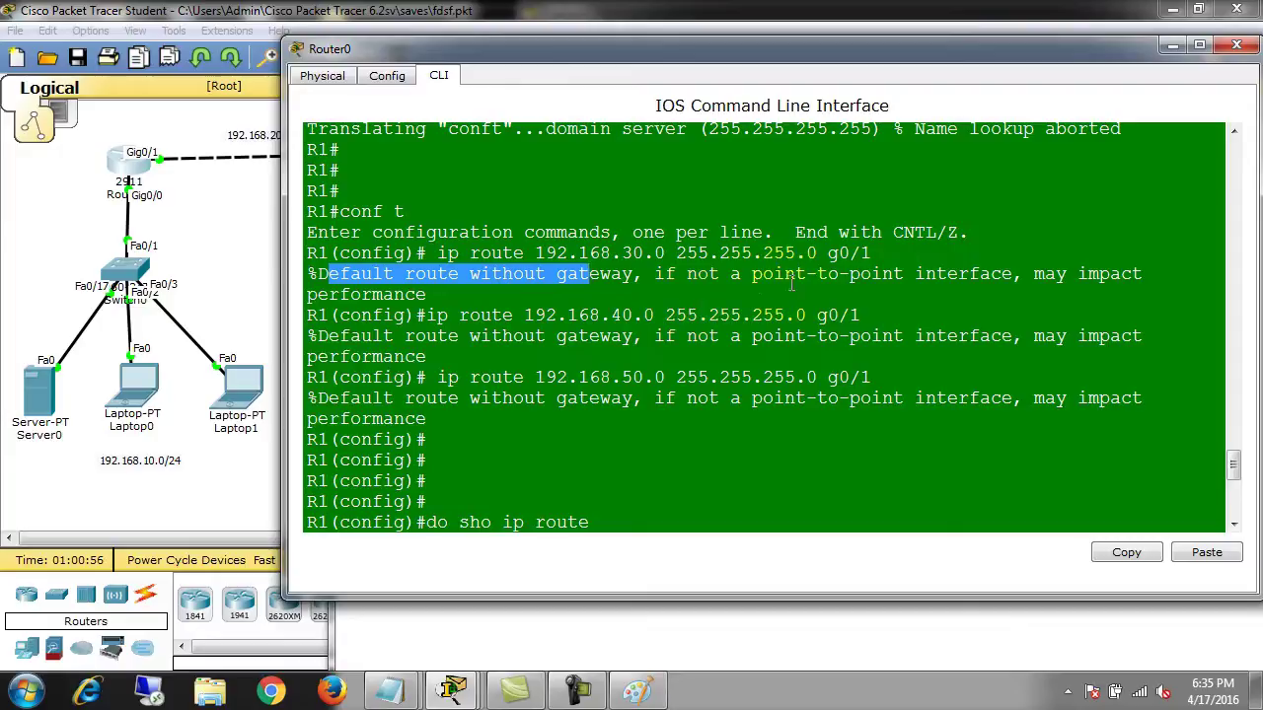
pyautogui.moveTo(300, 294); pyautogui.dragTo(479, 319)
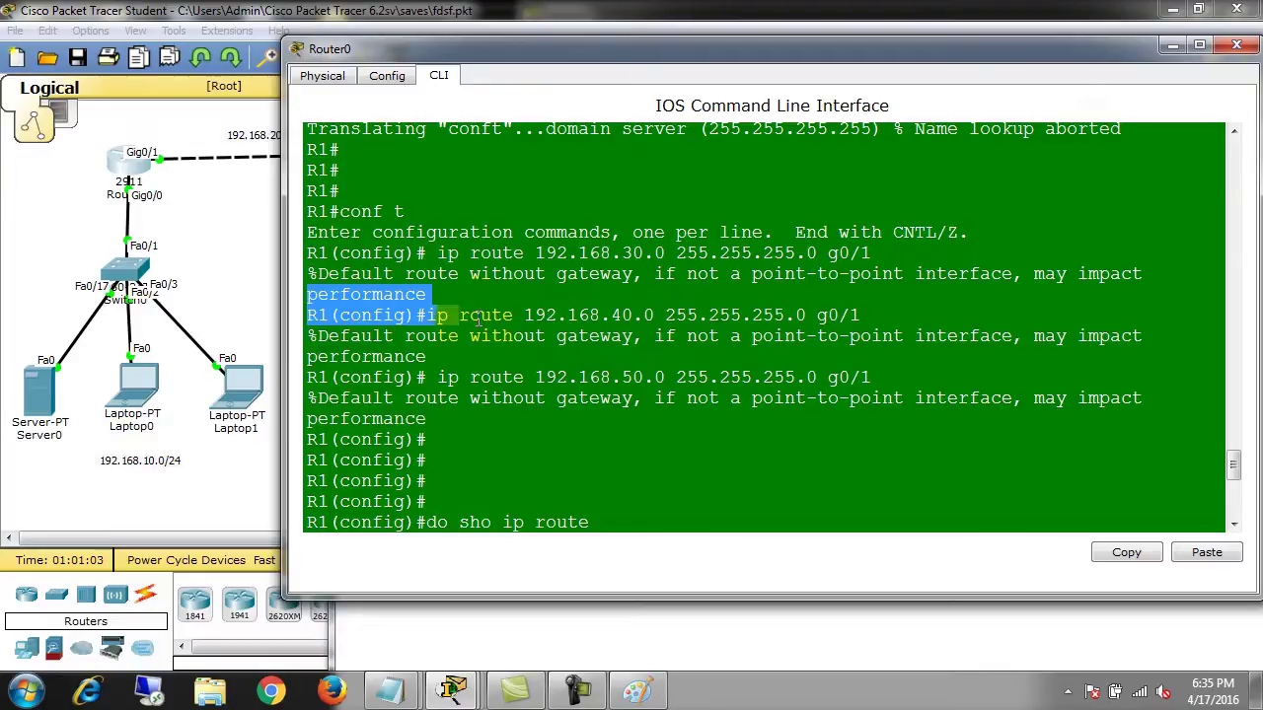
pyautogui.click(480, 318)
pyautogui.moveTo(856, 254); pyautogui.dragTo(870, 255)
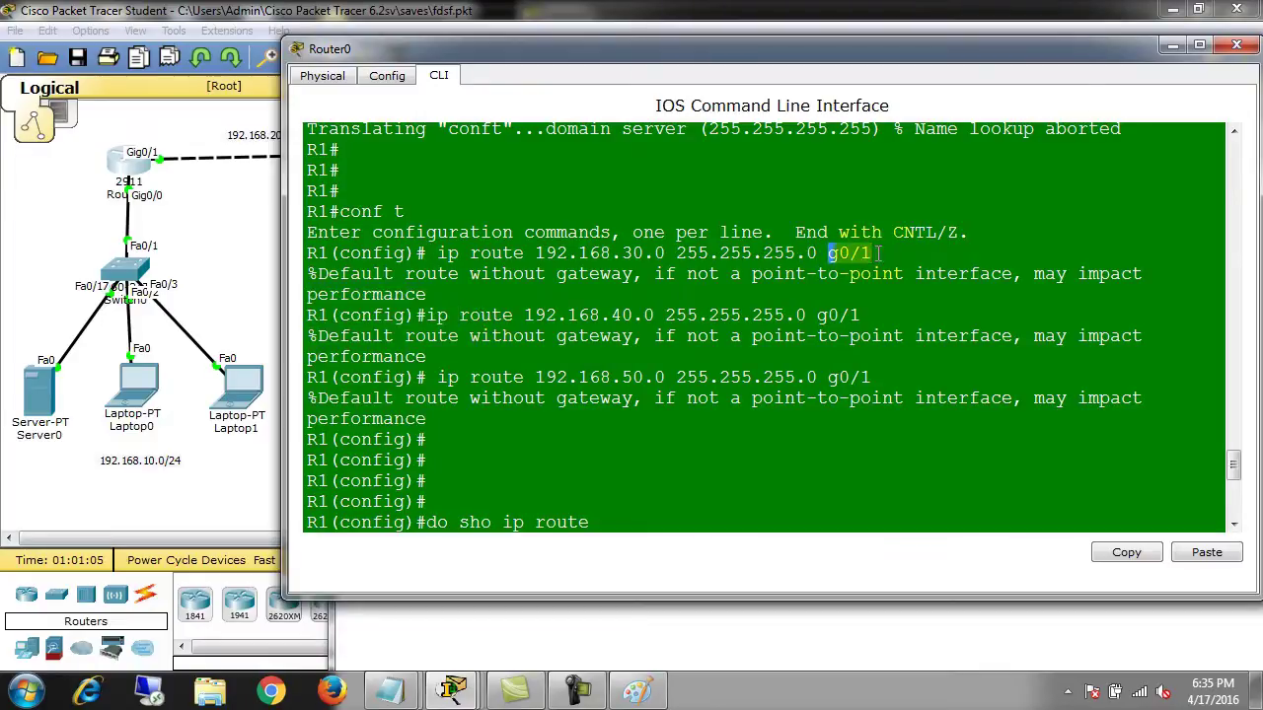
pyautogui.moveTo(496, 54); pyautogui.dragTo(605, 71)
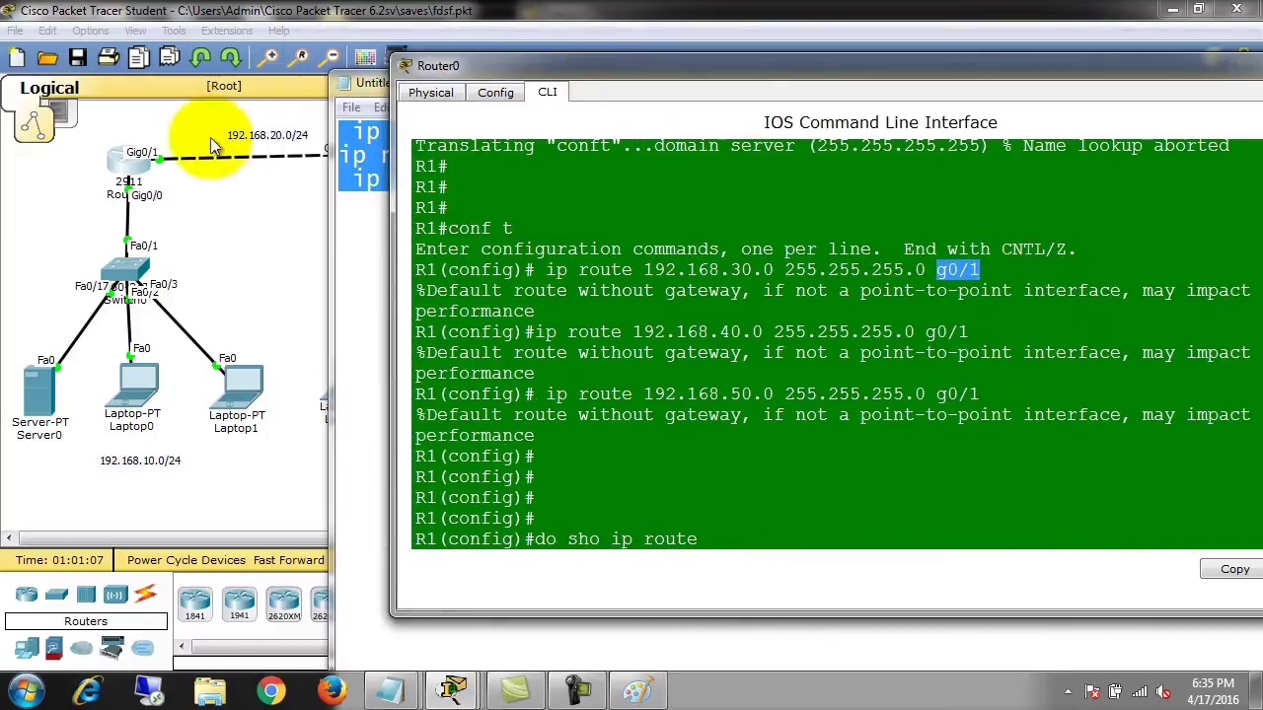
pyautogui.click(250, 174)
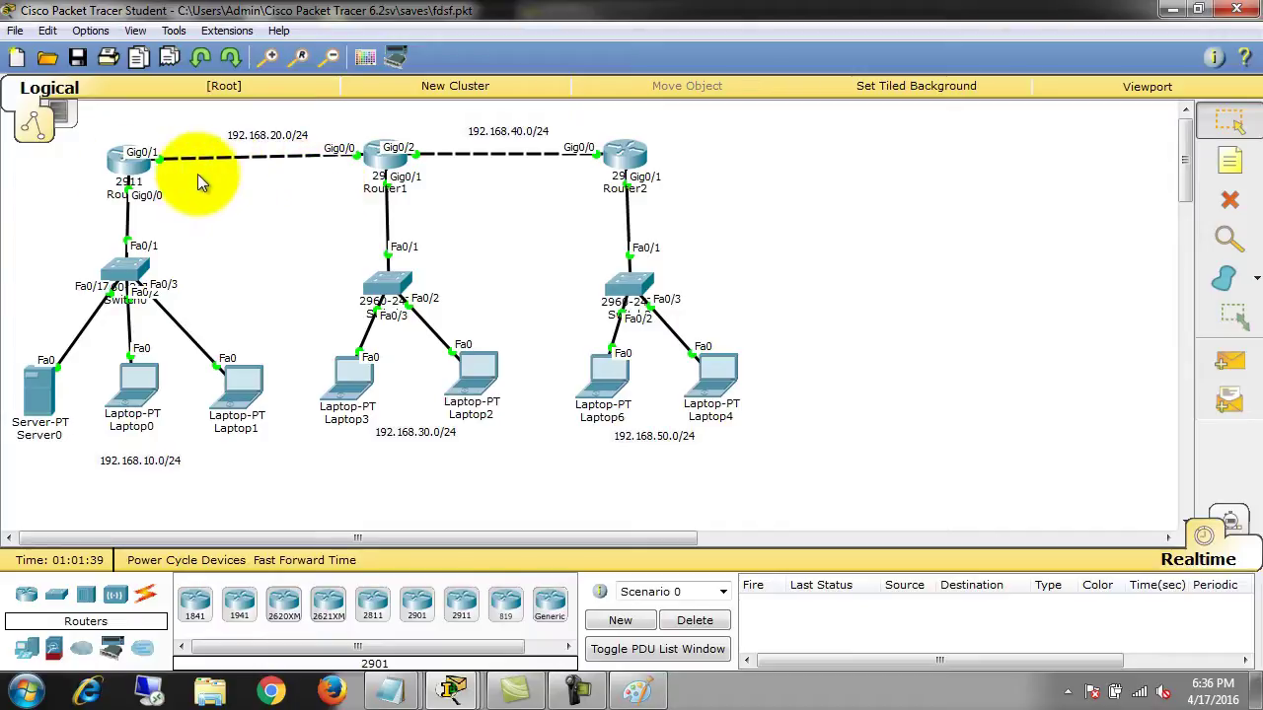
# Reopen Router0's command line and examine the static entries for 192.168.30.0, 192.168.40.0 and 192.168.50.0.
pyautogui.click(128, 173)
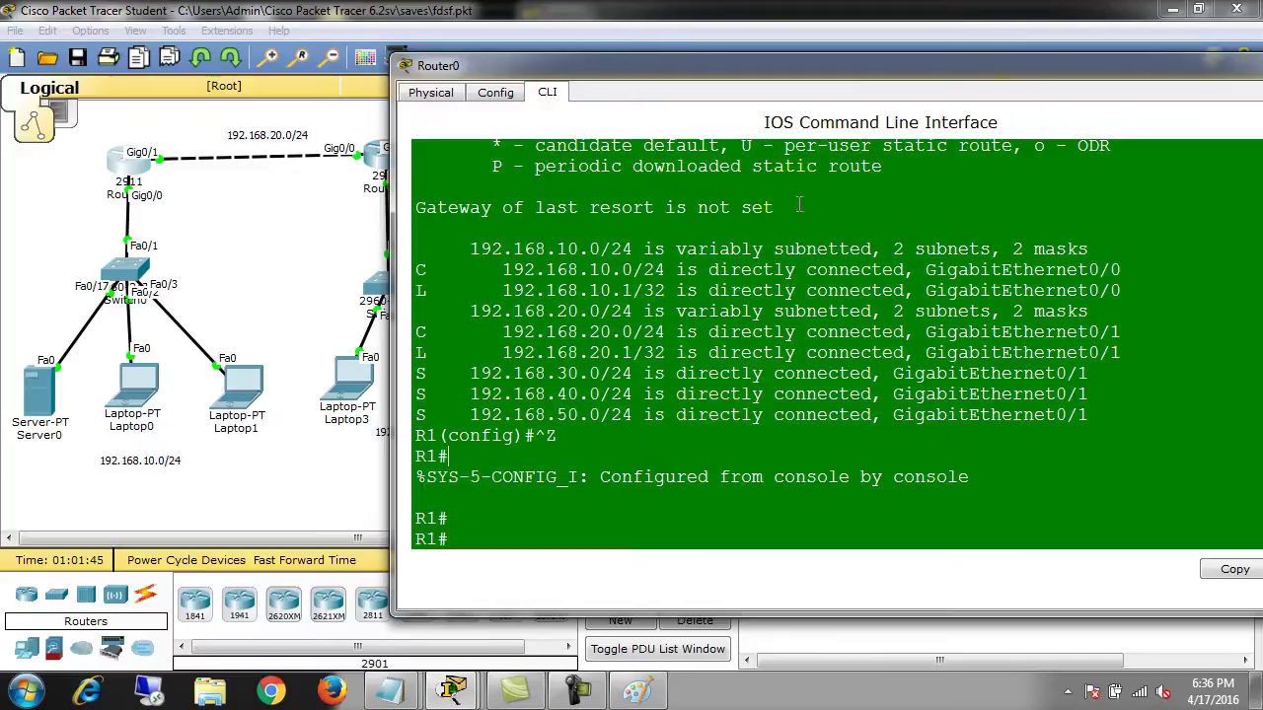
pyautogui.moveTo(469, 375); pyautogui.dragTo(661, 383)
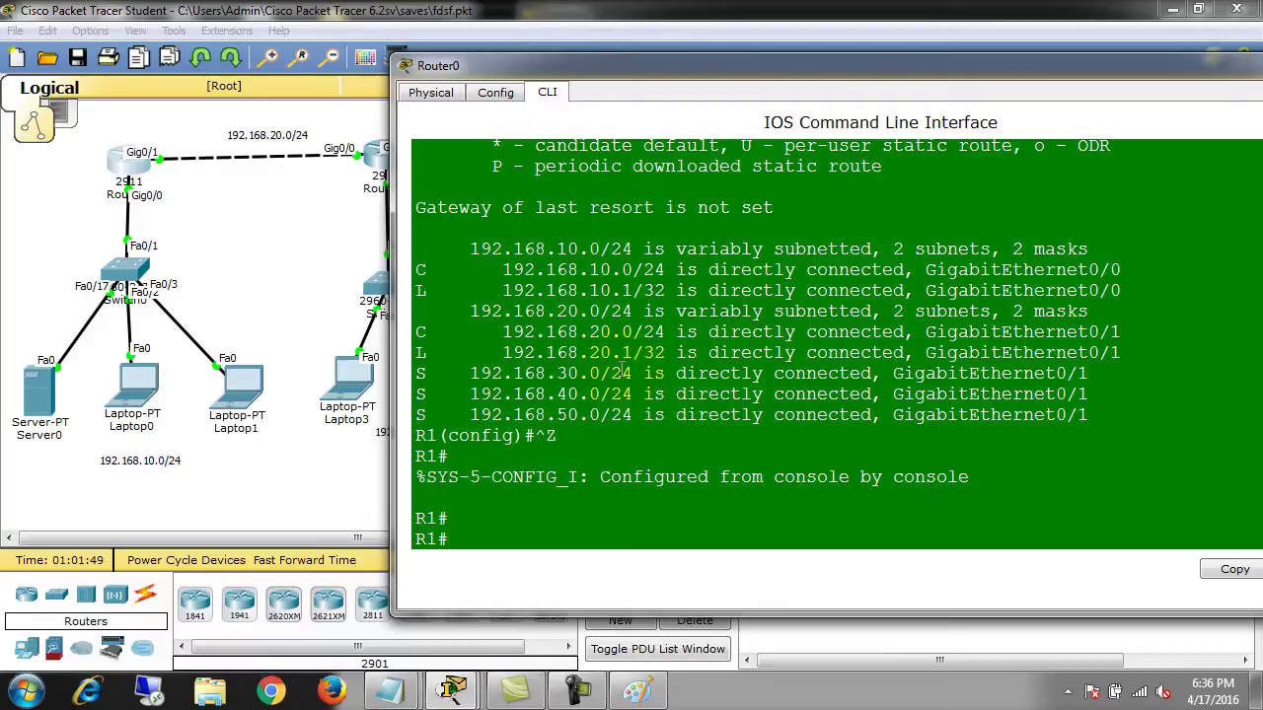
pyautogui.moveTo(643, 375); pyautogui.dragTo(1089, 377)
pyautogui.click(649, 394)
pyautogui.moveTo(651, 395); pyautogui.dragTo(1089, 395)
pyautogui.click(648, 415)
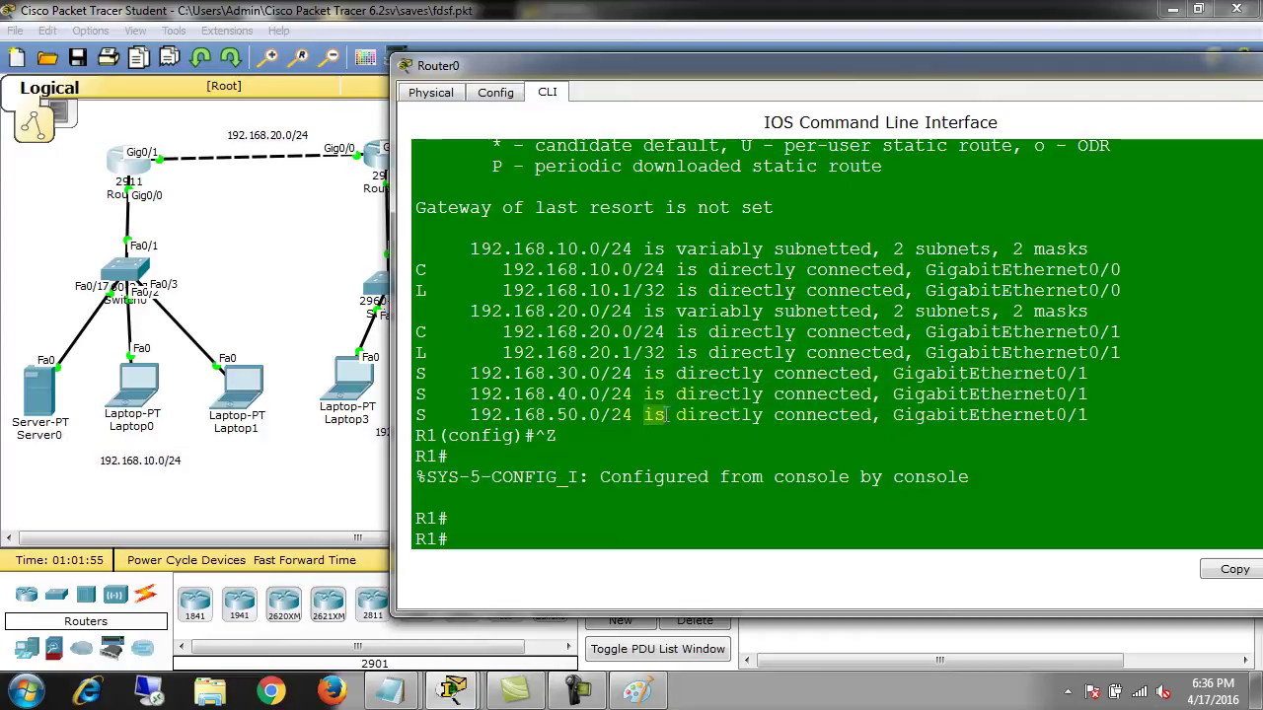
pyautogui.moveTo(647, 416); pyautogui.dragTo(1089, 415)
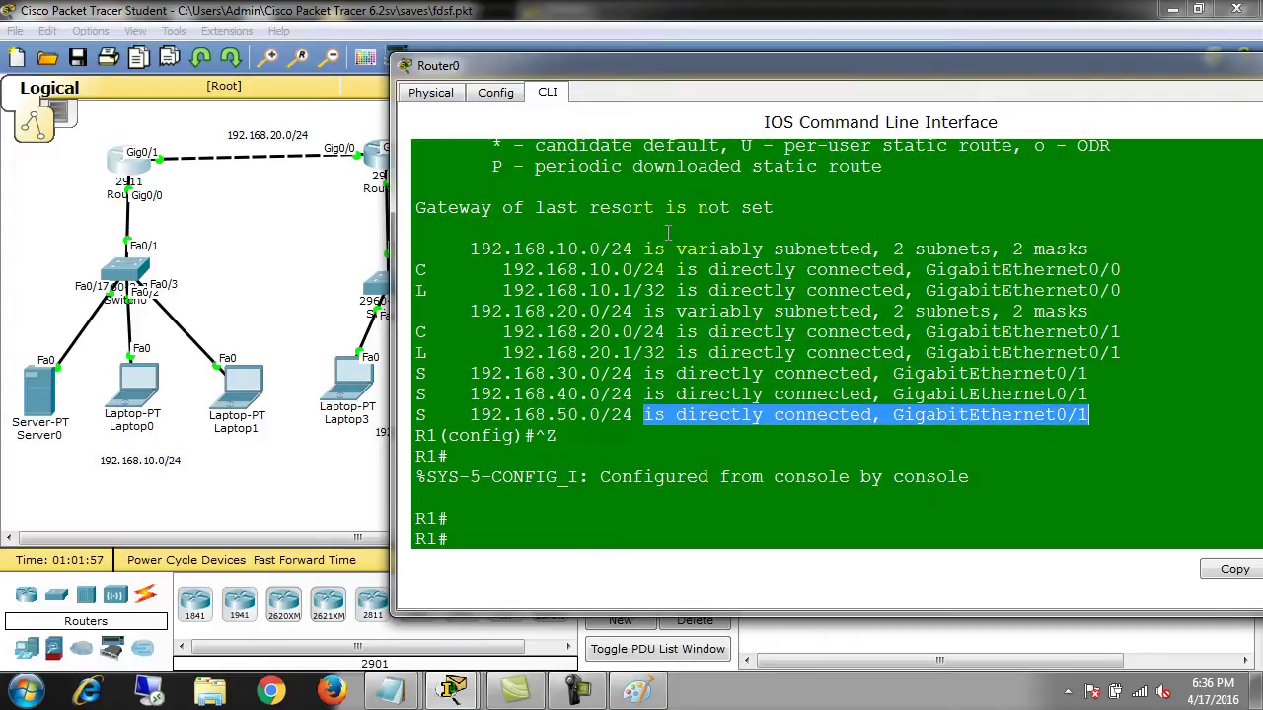
# Look back through R1's command-line history to compare the earlier next-hop routes and routing tables with the current one.
pyautogui.scroll(10, 667, 232)
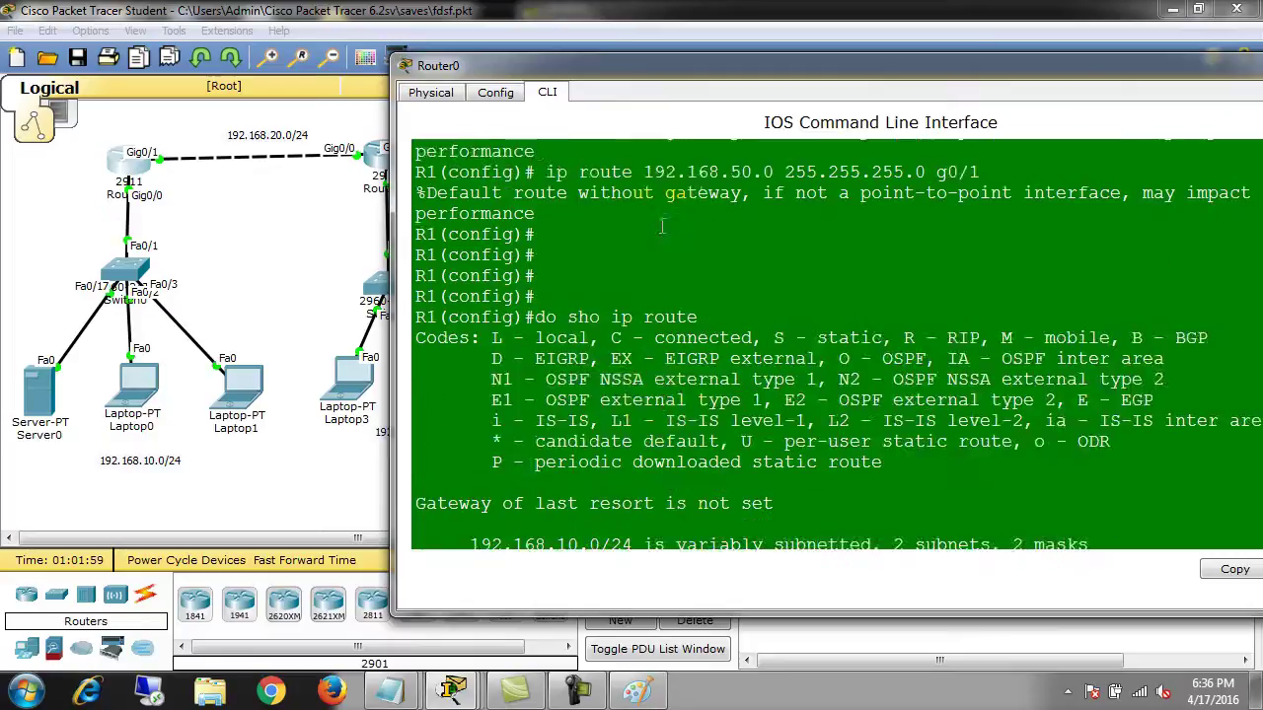
pyautogui.scroll(8, 667, 225)
pyautogui.scroll(-15, 668, 223)
pyautogui.scroll(3, 669, 223)
pyautogui.scroll(15, 669, 227)
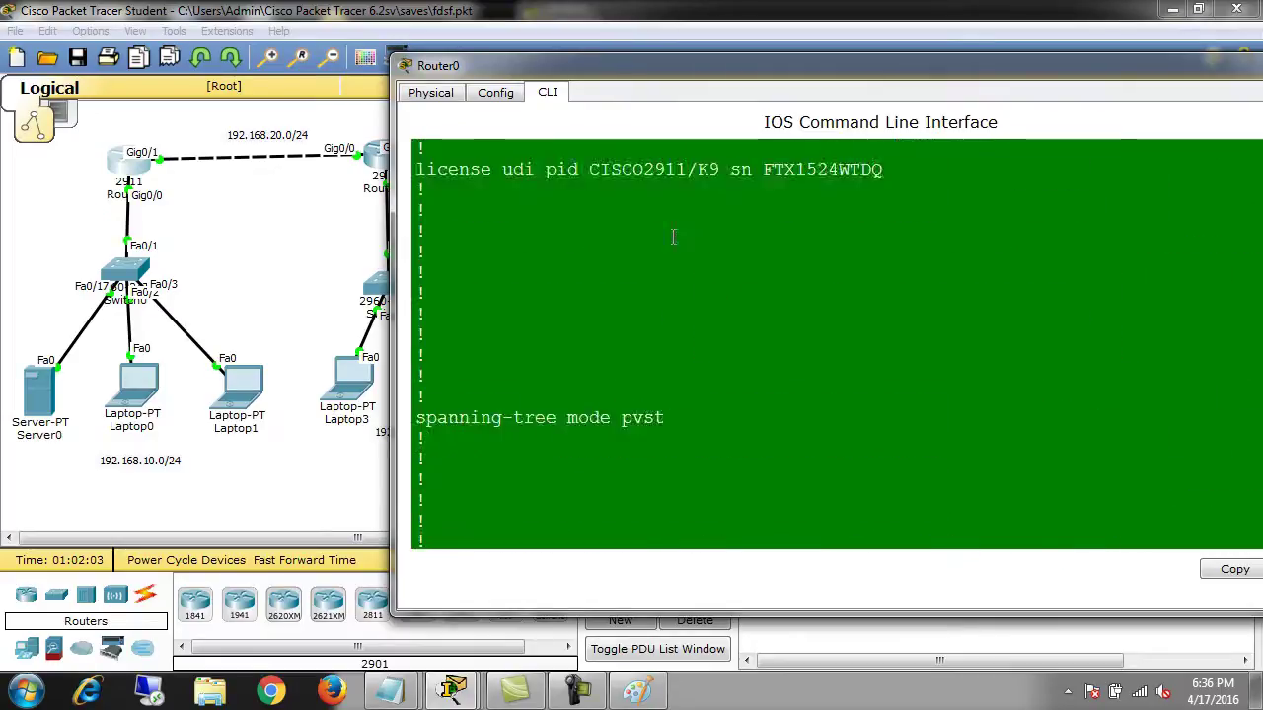
pyautogui.scroll(-20, 667, 251)
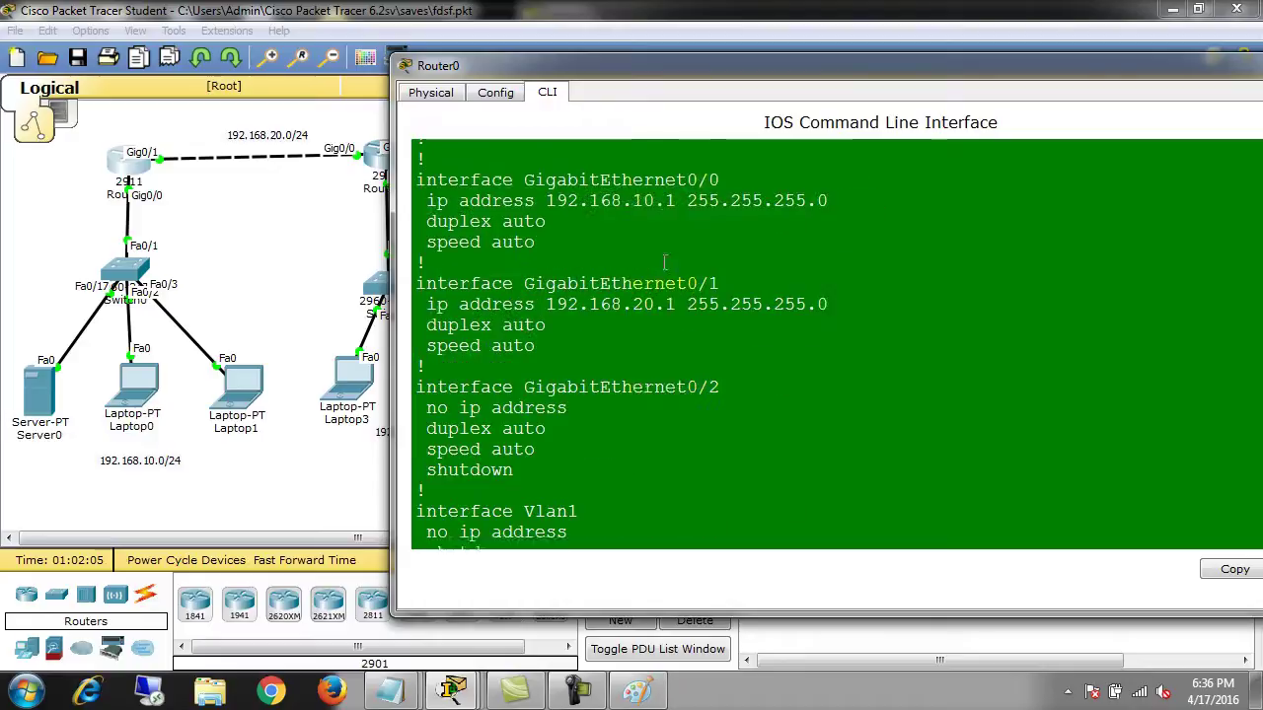
pyautogui.scroll(-15, 670, 260)
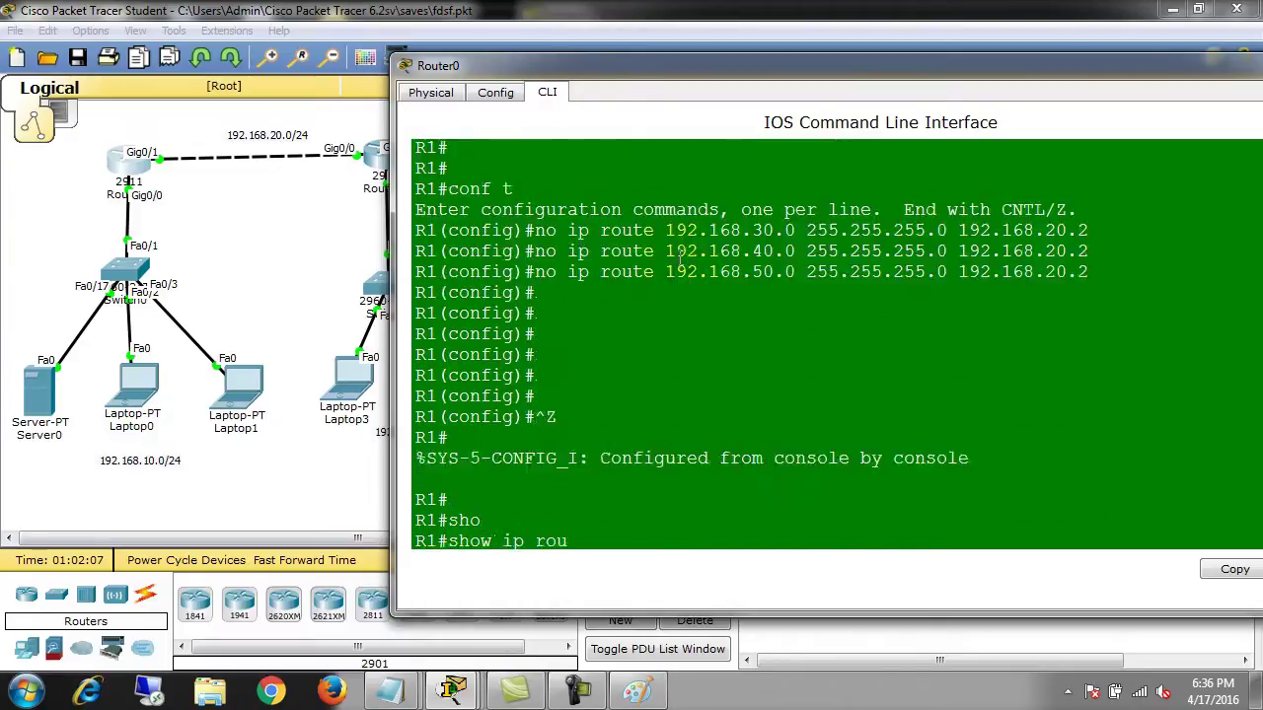
pyautogui.scroll(-6, 680, 257)
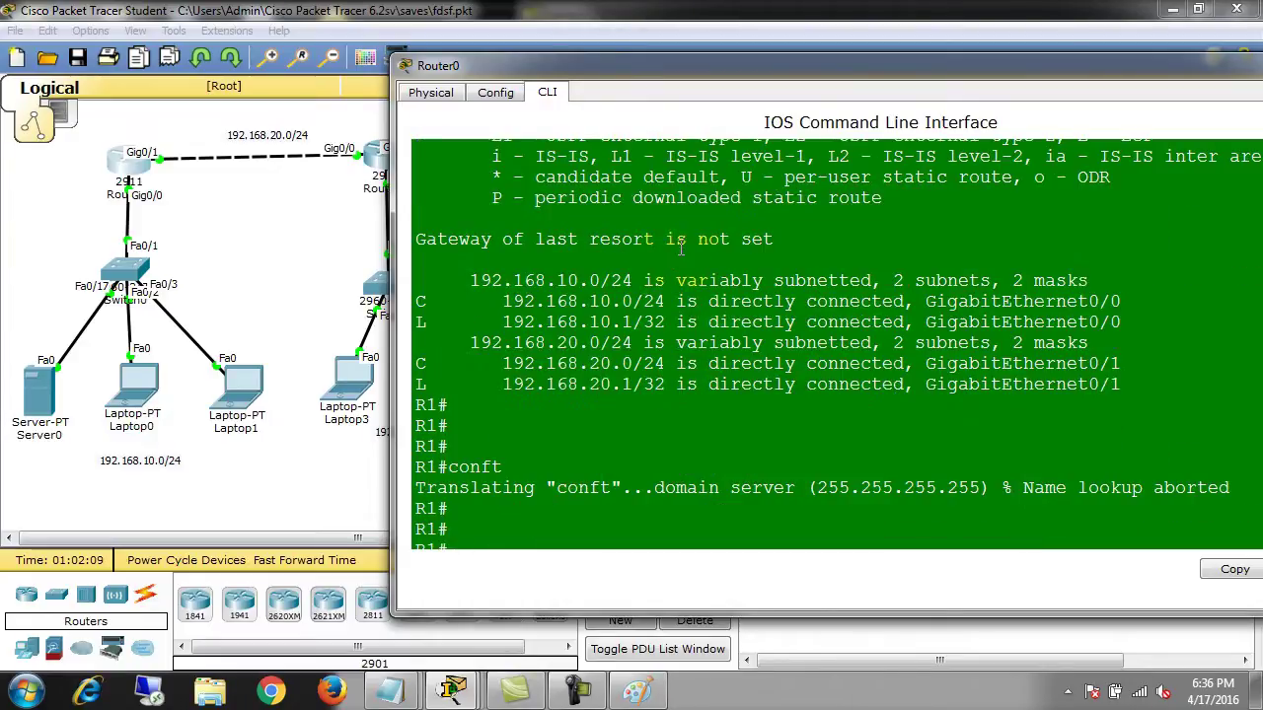
pyautogui.scroll(-10, 681, 251)
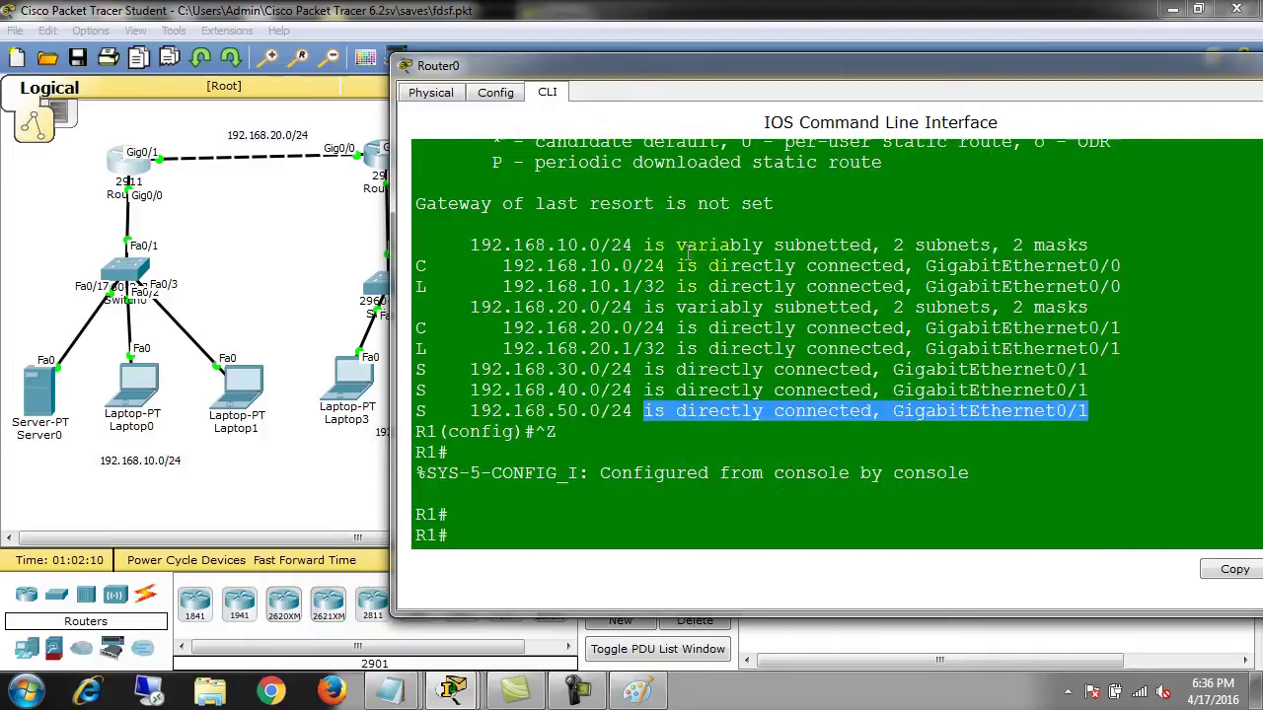
# Recheck the static route entries for 192.168.40.0 and 192.168.50.0, and bring up a fresh R1 prompt.
pyautogui.click(1038, 449)
pyautogui.moveTo(1104, 412); pyautogui.dragTo(647, 390)
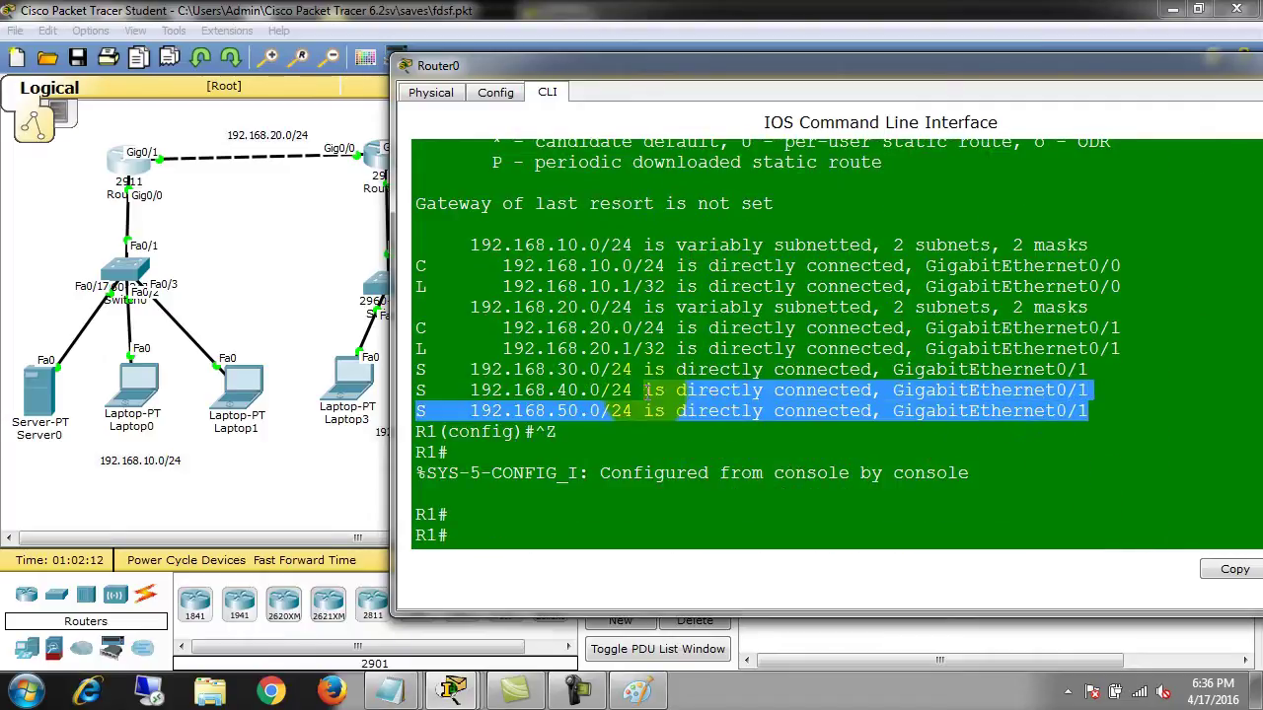
pyautogui.click(557, 514)
pyautogui.press('Return')
pyautogui.press('Return')
pyautogui.press('Return')
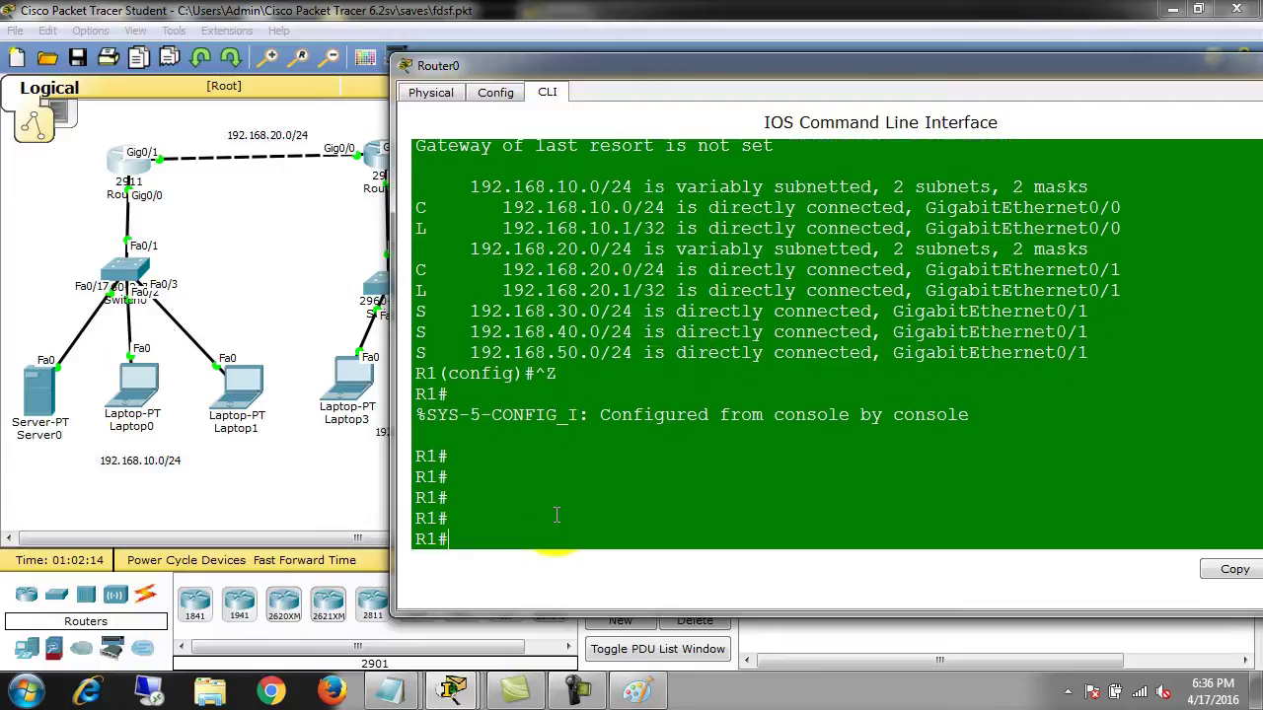
# Ping 192.168.50.2 from R1's privileged prompt.
pyautogui.write('ping 192.168.50.2')
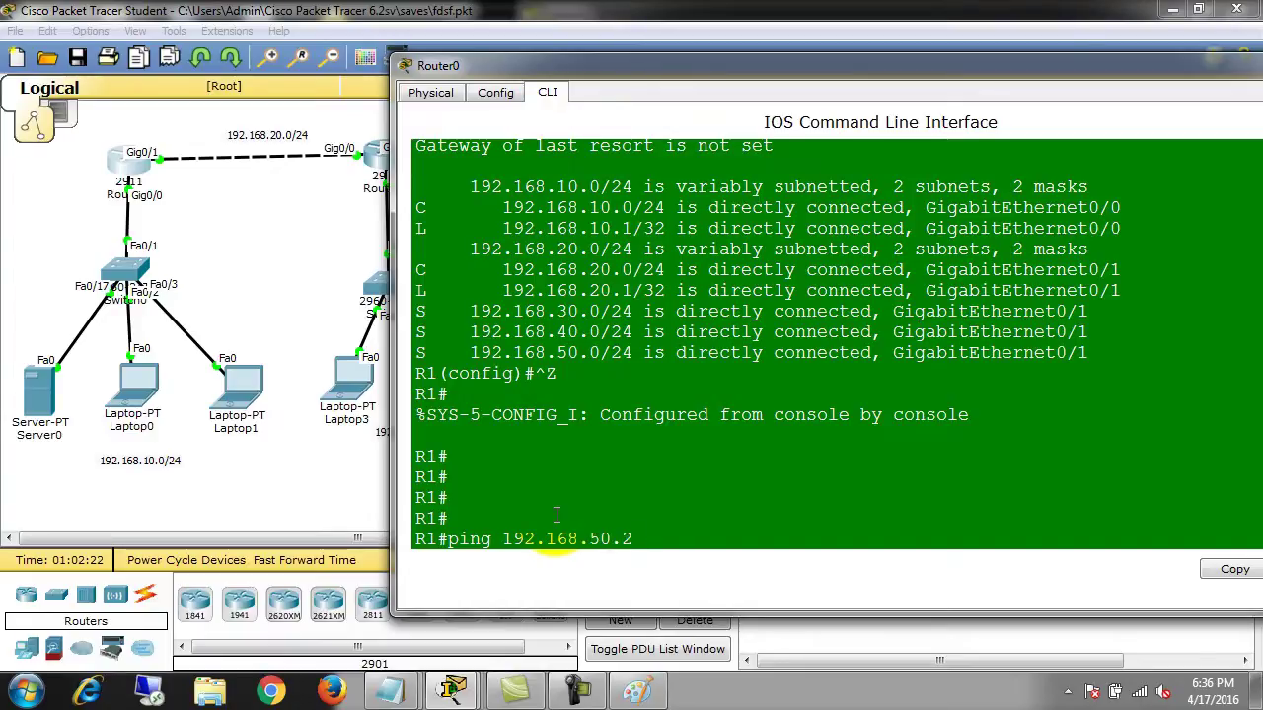
pyautogui.press('Return')
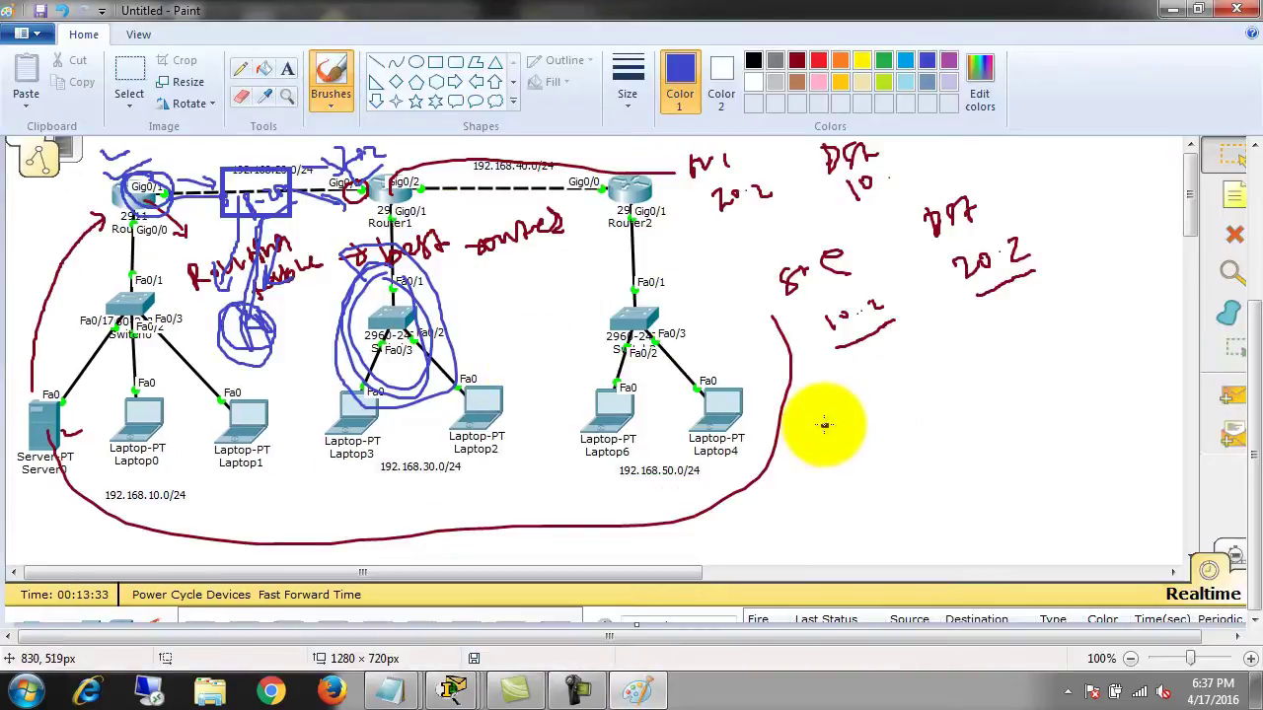
# Switch to Paint and handwrite a legend of the ping symbols ".", "!" and "U" with their meanings beside the topology.
pyautogui.click(826, 426)
pyautogui.moveTo(861, 422)
pyautogui.mouseDown()
pyautogui.moveTo(927, 394)
pyautogui.moveTo(939, 405)
pyautogui.moveTo(959, 384)
pyautogui.moveTo(987, 392)
pyautogui.moveTo(964, 393)
pyautogui.moveTo(998, 364)
pyautogui.moveTo(1145, 330)
pyautogui.mouseUp()
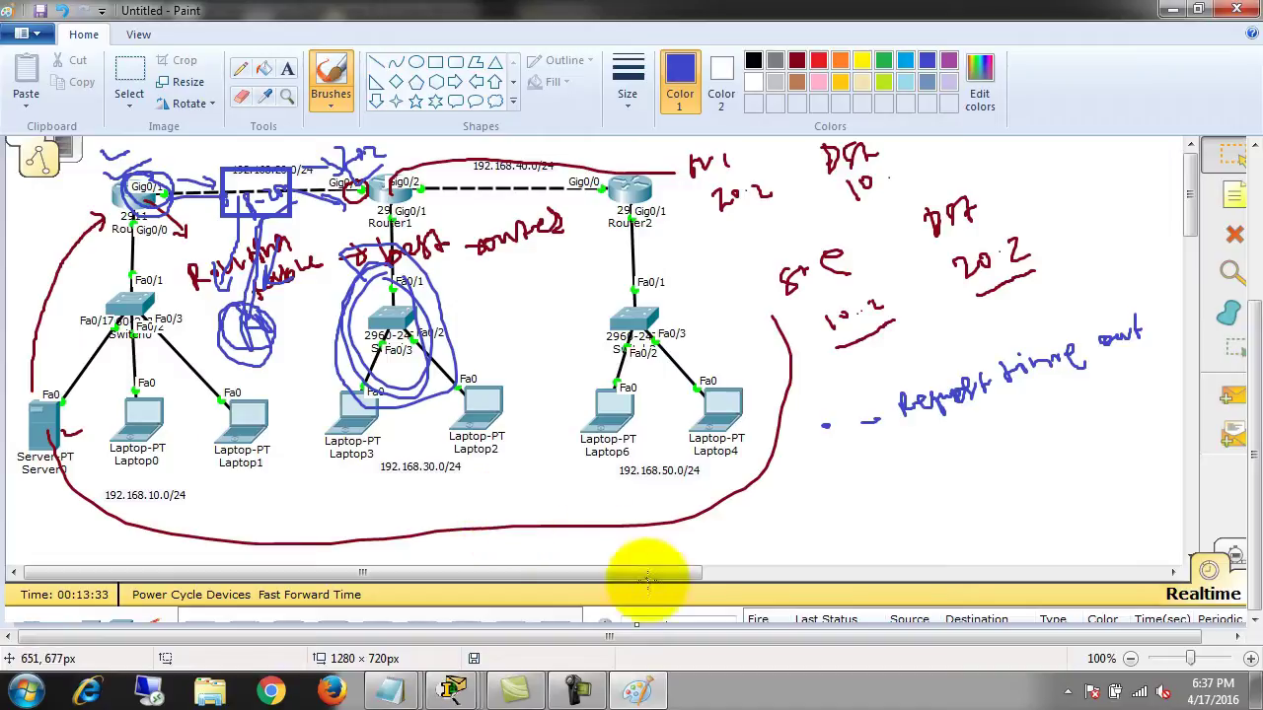
pyautogui.moveTo(831, 459)
pyautogui.mouseDown()
pyautogui.moveTo(834, 483)
pyautogui.moveTo(892, 467)
pyautogui.mouseUp()
pyautogui.click(839, 489)
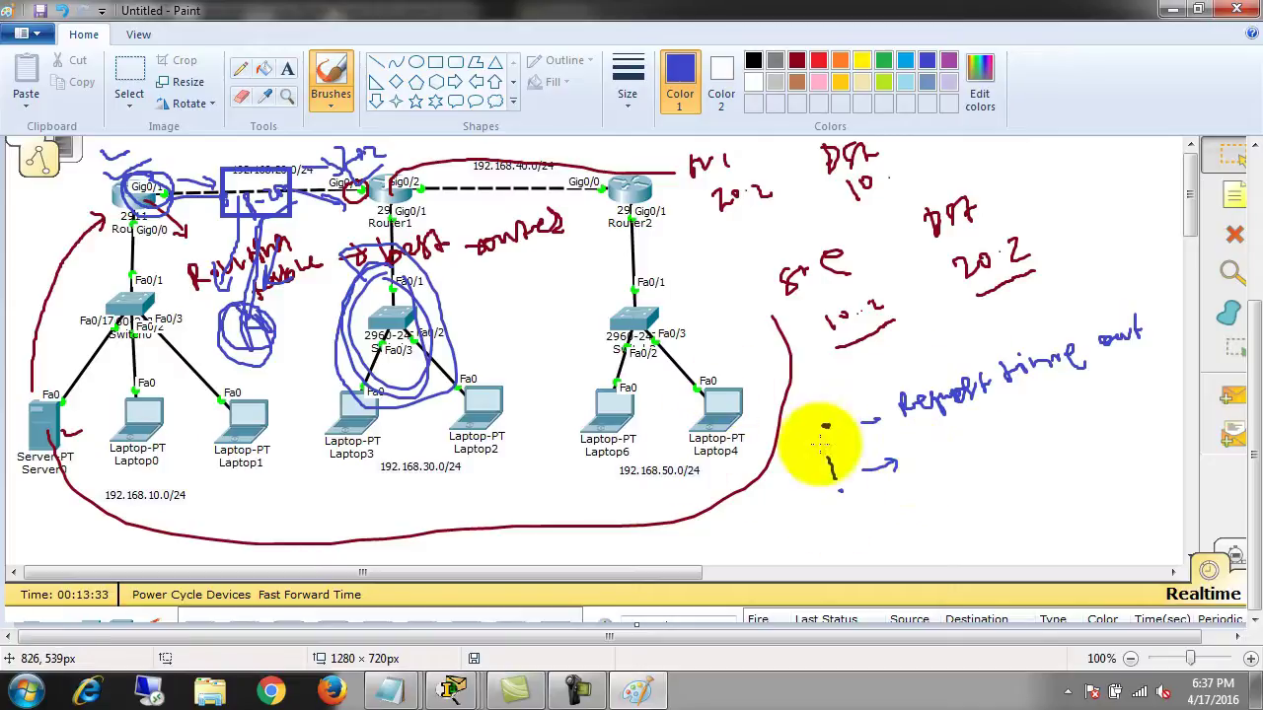
pyautogui.moveTo(919, 462)
pyautogui.mouseDown()
pyautogui.moveTo(923, 439)
pyautogui.moveTo(958, 451)
pyautogui.moveTo(994, 419)
pyautogui.moveTo(1028, 423)
pyautogui.mouseUp()
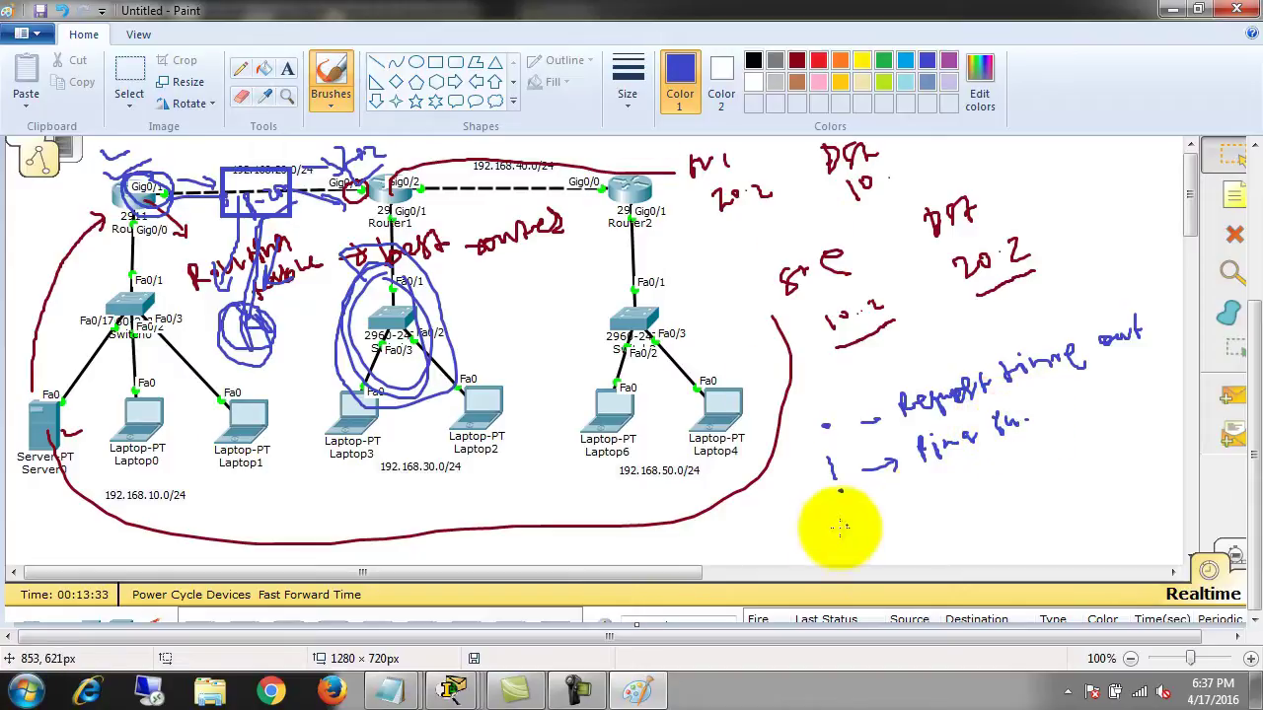
pyautogui.moveTo(844, 512)
pyautogui.mouseDown()
pyautogui.moveTo(972, 498)
pyautogui.moveTo(1029, 444)
pyautogui.moveTo(1156, 391)
pyautogui.moveTo(1141, 421)
pyautogui.mouseUp()
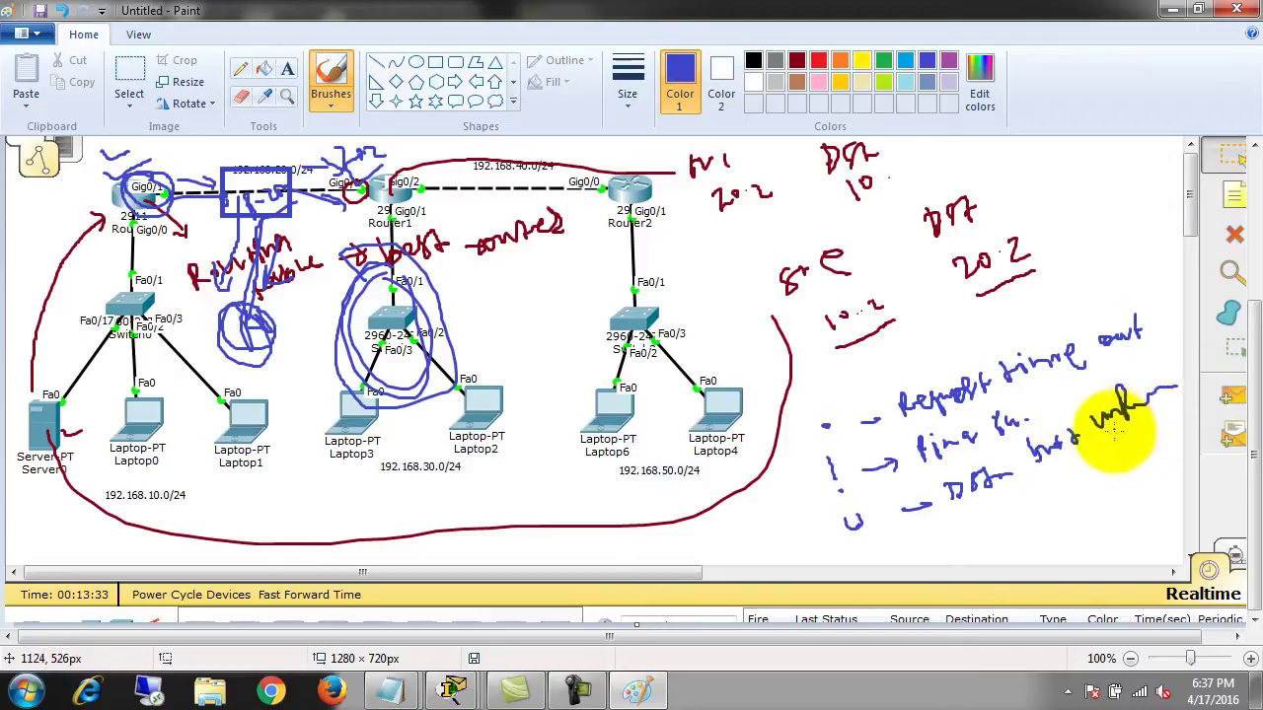
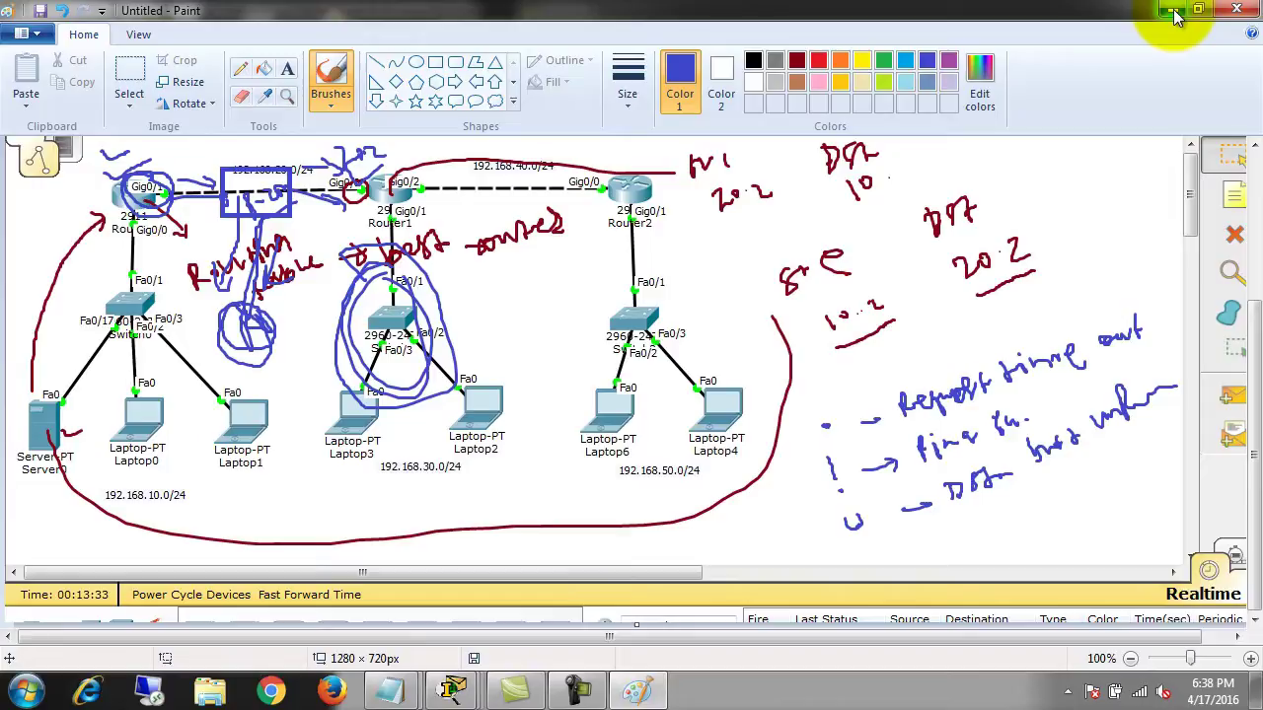
# Return to Packet Tracer and reopen Router0's command line.
pyautogui.click(1172, 12)
pyautogui.click(245, 167)
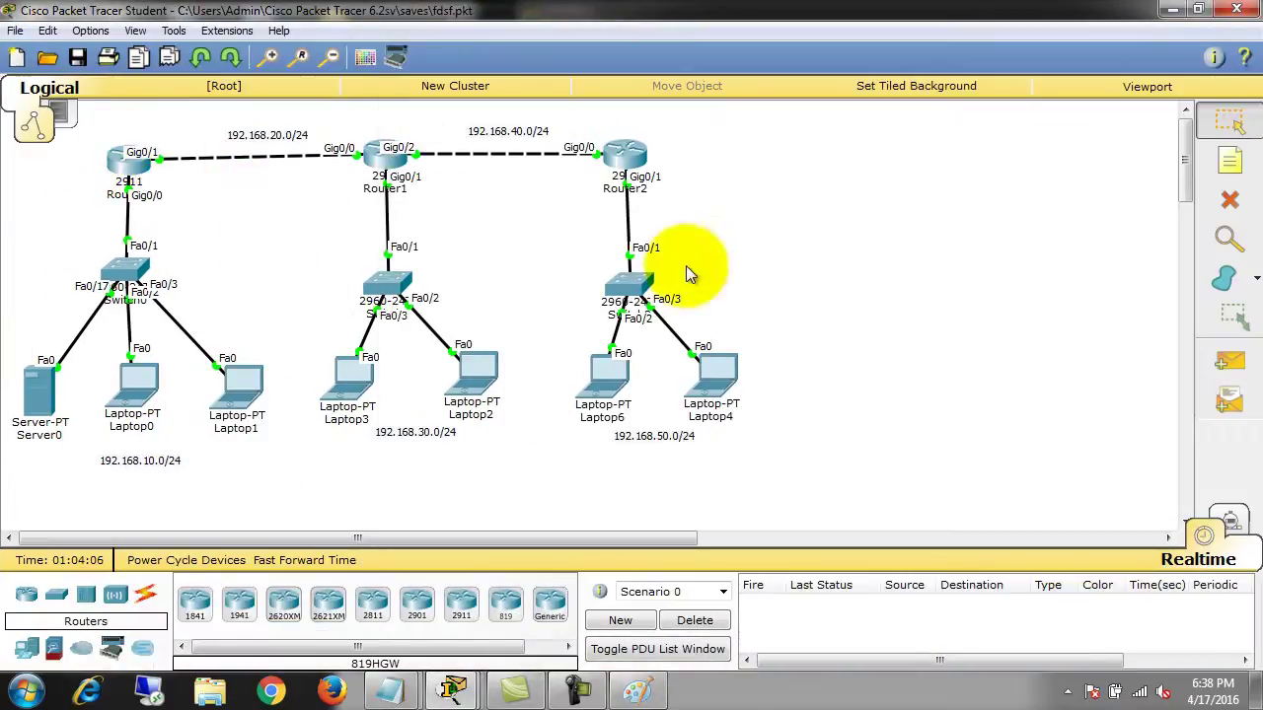
pyautogui.click(639, 314)
pyautogui.click(131, 177)
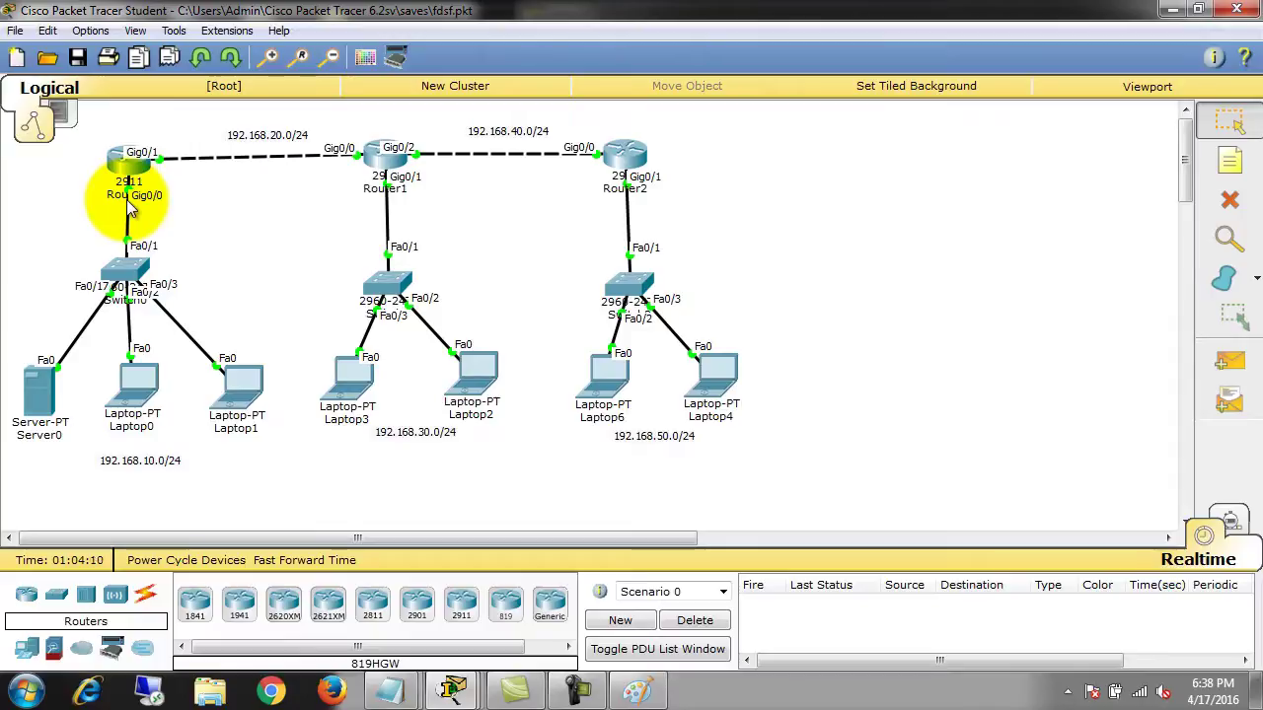
pyautogui.click(133, 166)
pyautogui.click(733, 478)
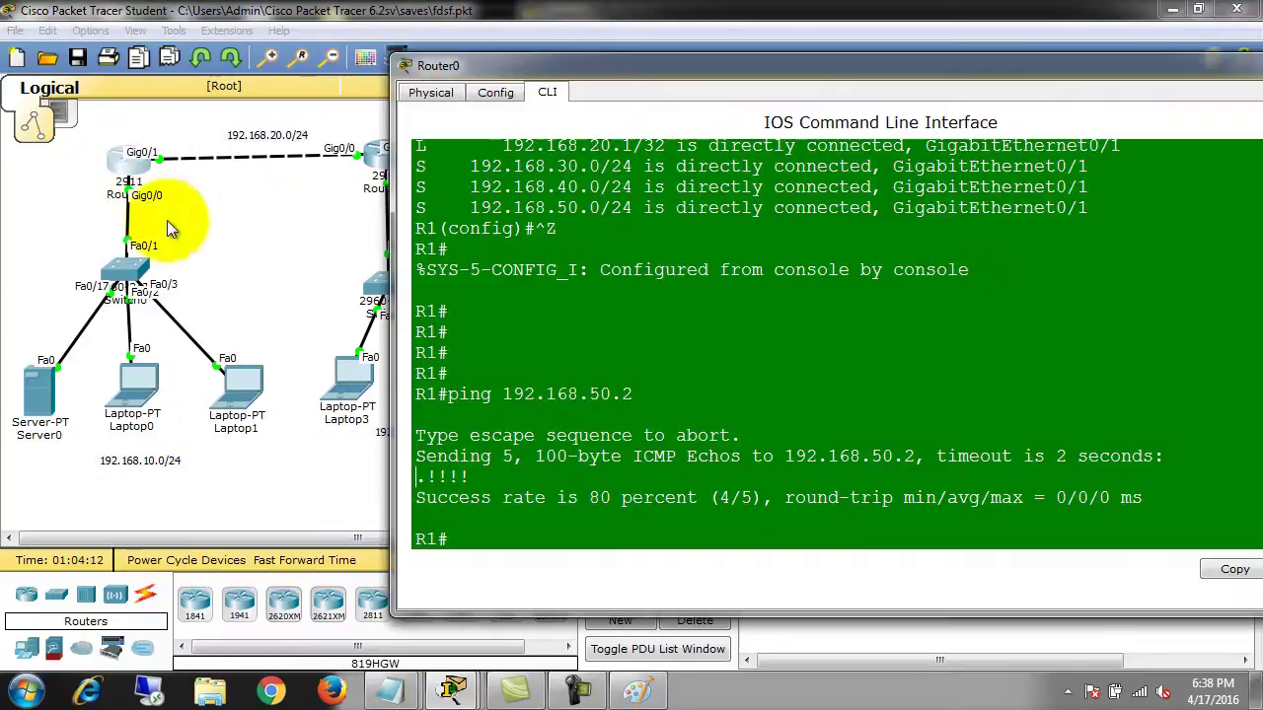
# Ping the nonexistent network address 192.168.60.1 from R1.
pyautogui.press('Return')
pyautogui.press('Return')
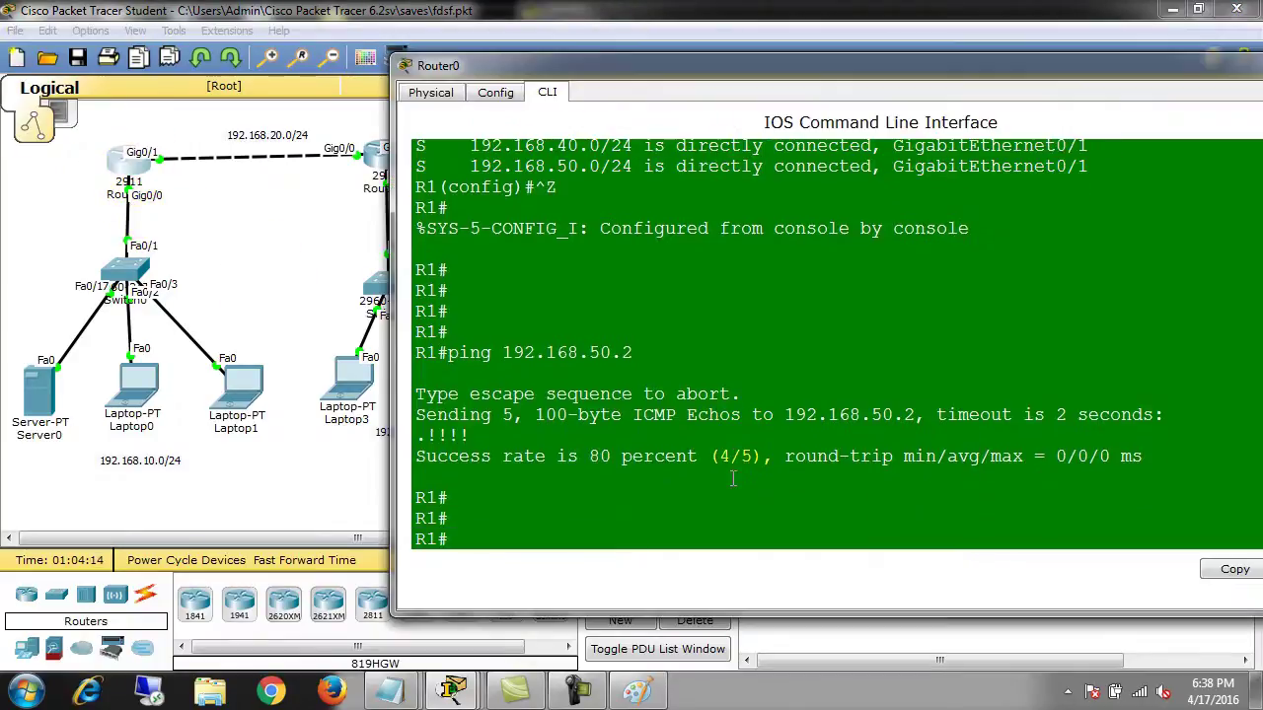
pyautogui.press('Up')
pyautogui.press('BackSpace')
pyautogui.press('BackSpace')
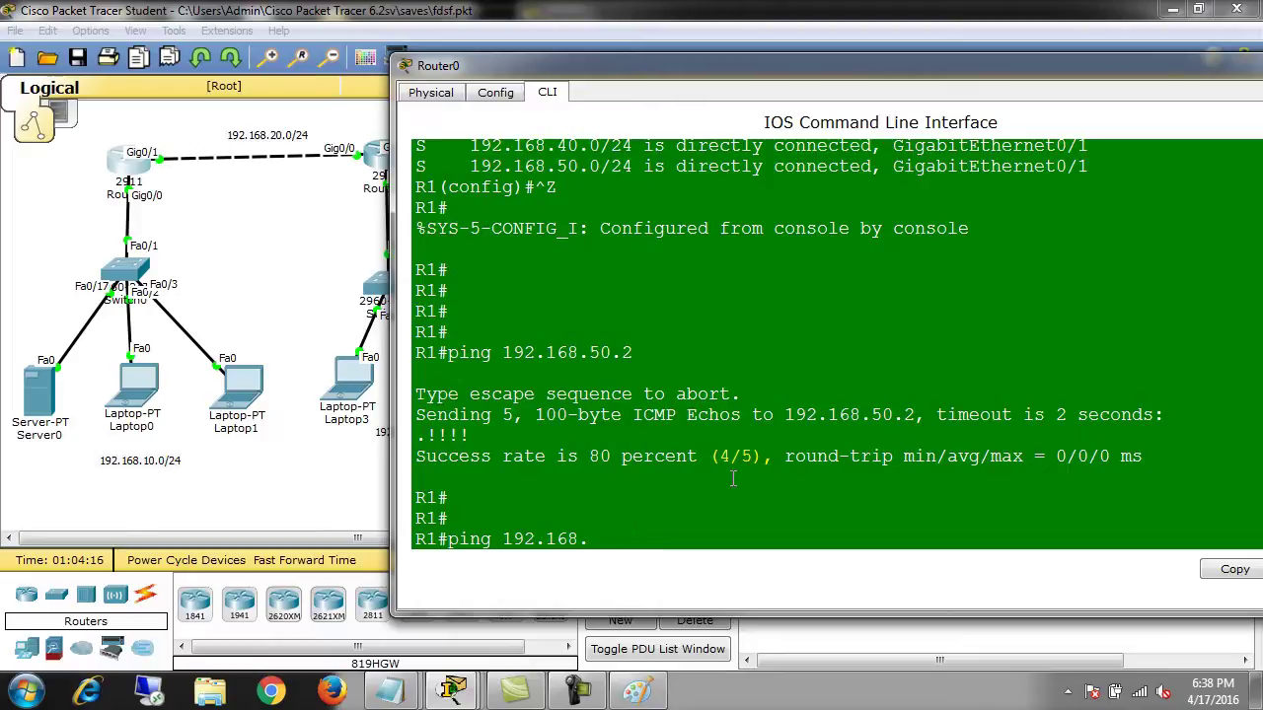
pyautogui.write('60.1')
pyautogui.press('Return')
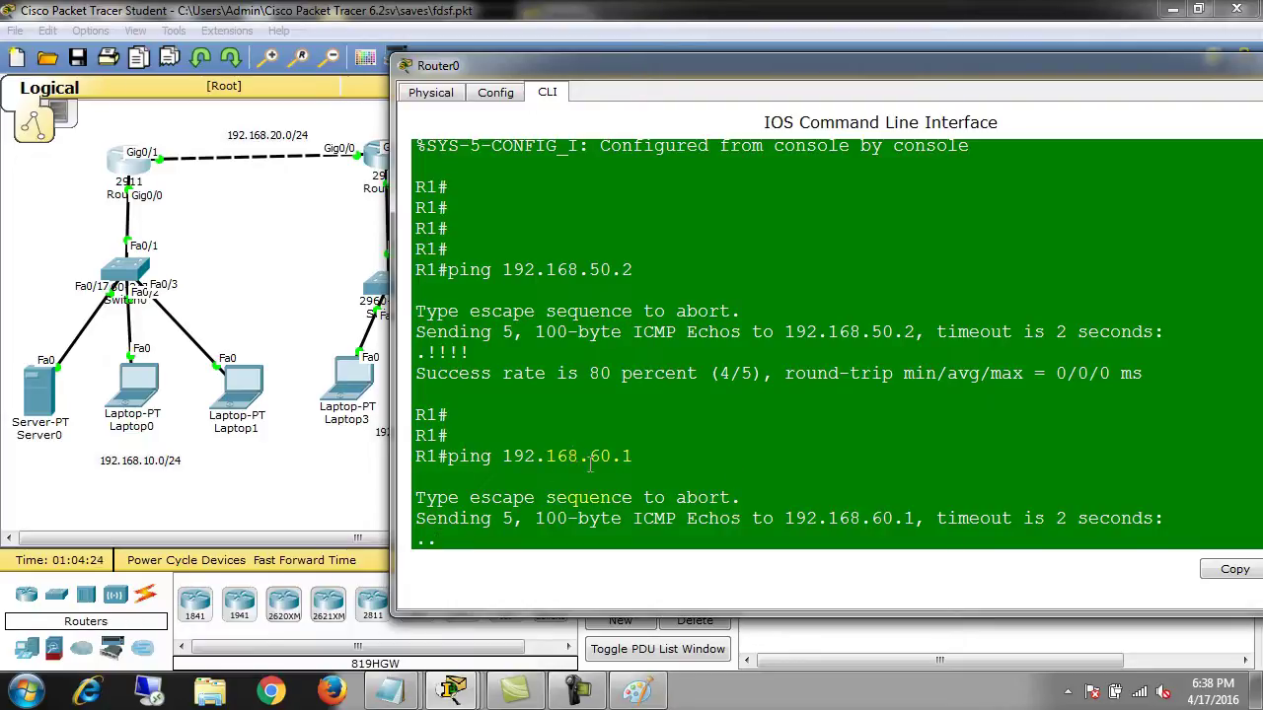
# Compare the pinged address 192.168.60.1 with the reply symbols in the ping output.
pyautogui.moveTo(589, 456); pyautogui.dragTo(648, 459)
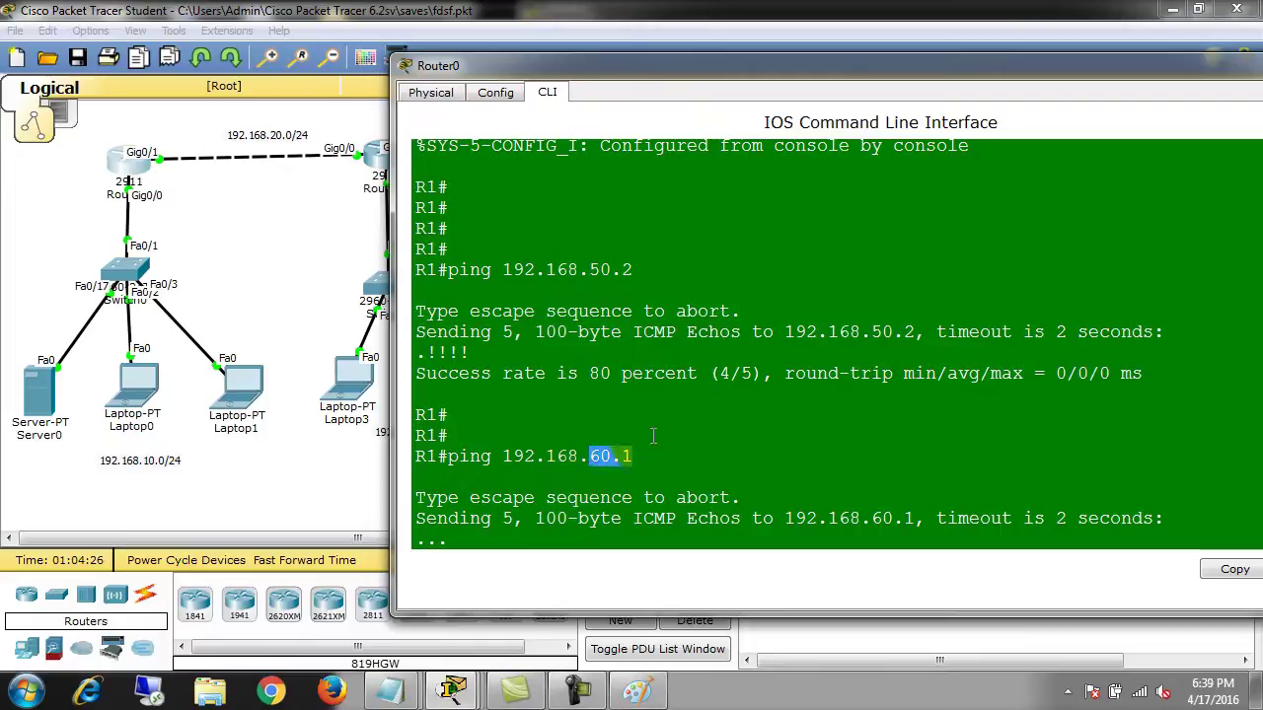
pyautogui.click(532, 32)
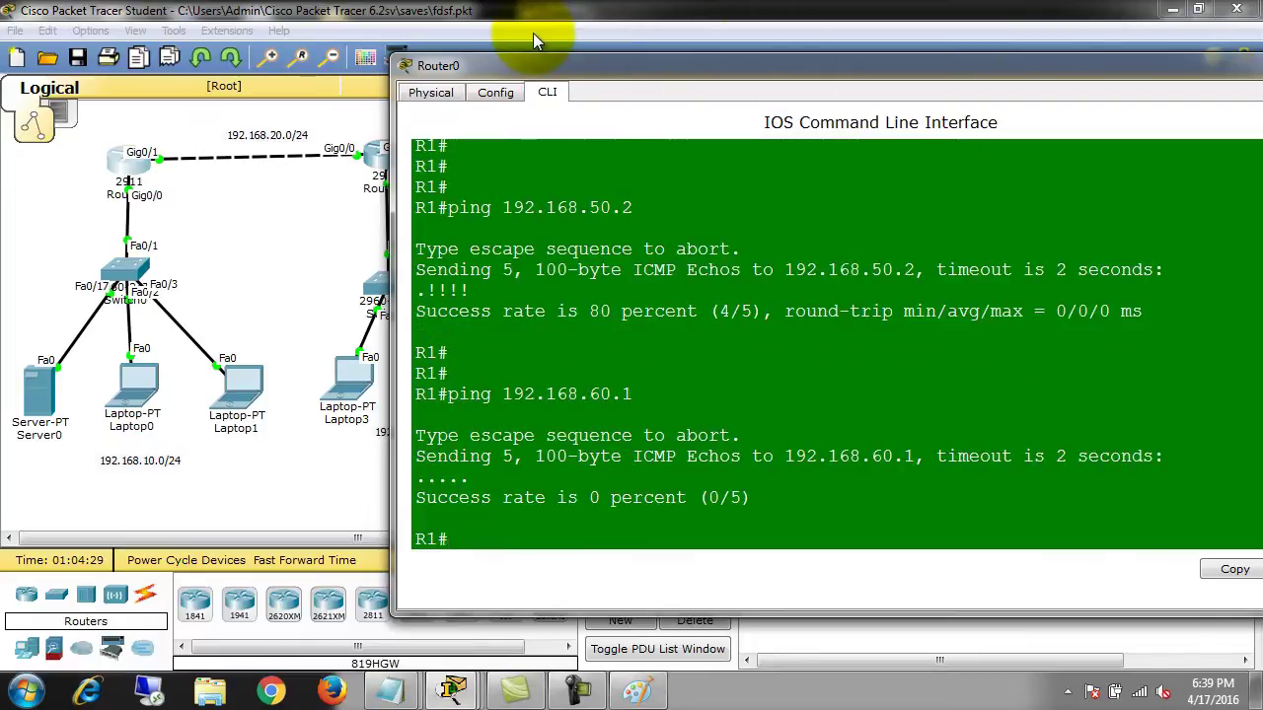
pyautogui.moveTo(429, 480); pyautogui.dragTo(472, 484)
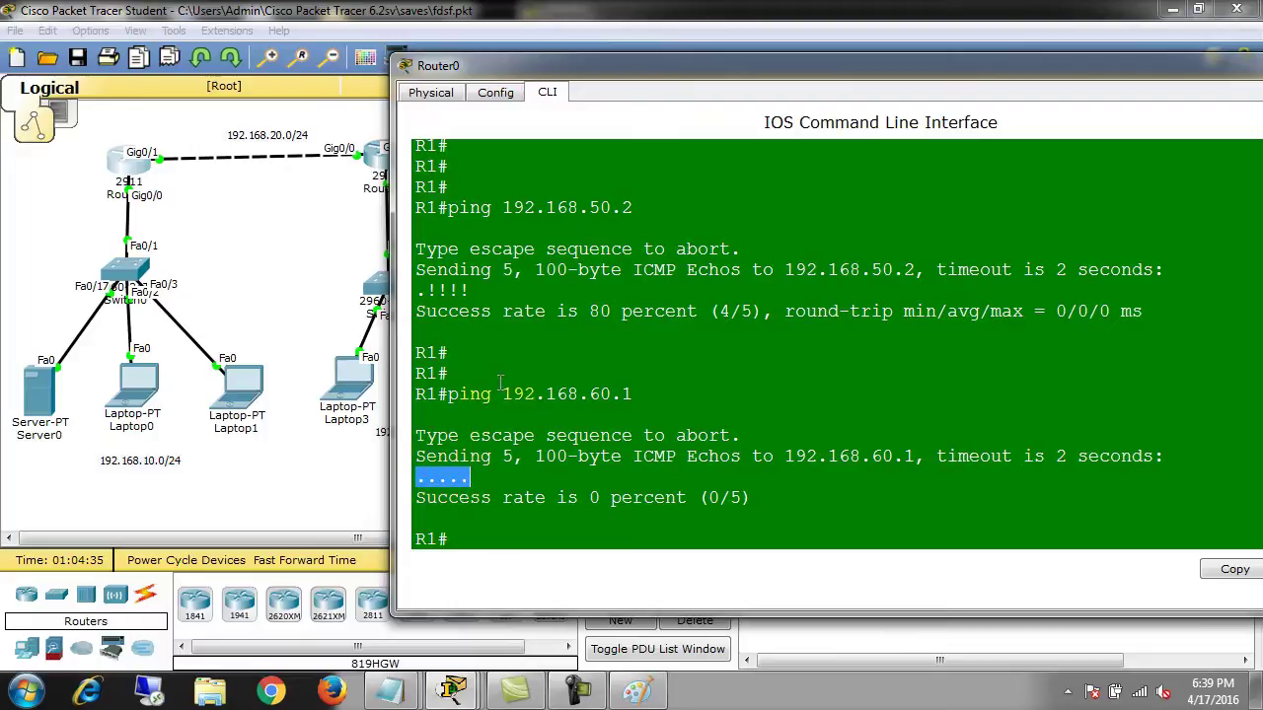
pyautogui.moveTo(506, 395); pyautogui.dragTo(648, 399)
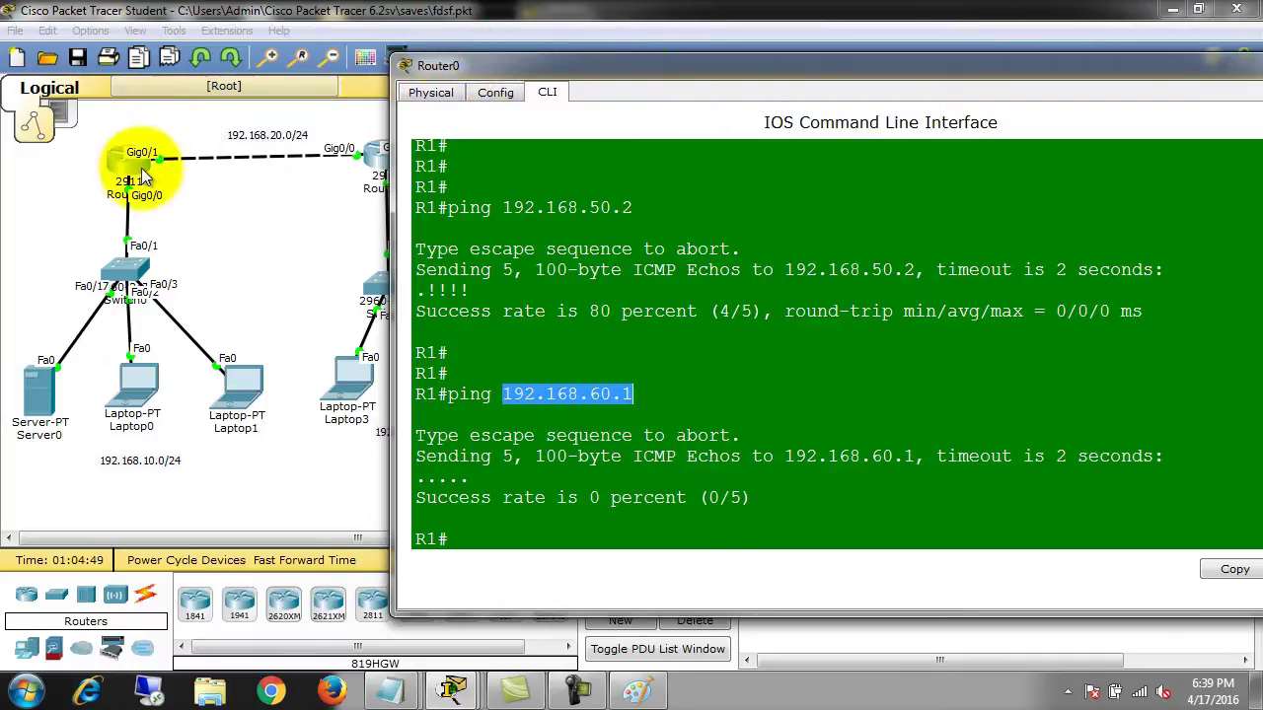
# Ping 192.168.50.2 from R1 again and check the reply symbols.
pyautogui.press('Up')
pyautogui.press('BackSpace')
pyautogui.press('BackSpace')
pyautogui.press('BackSpace')
pyautogui.press('BackSpace')
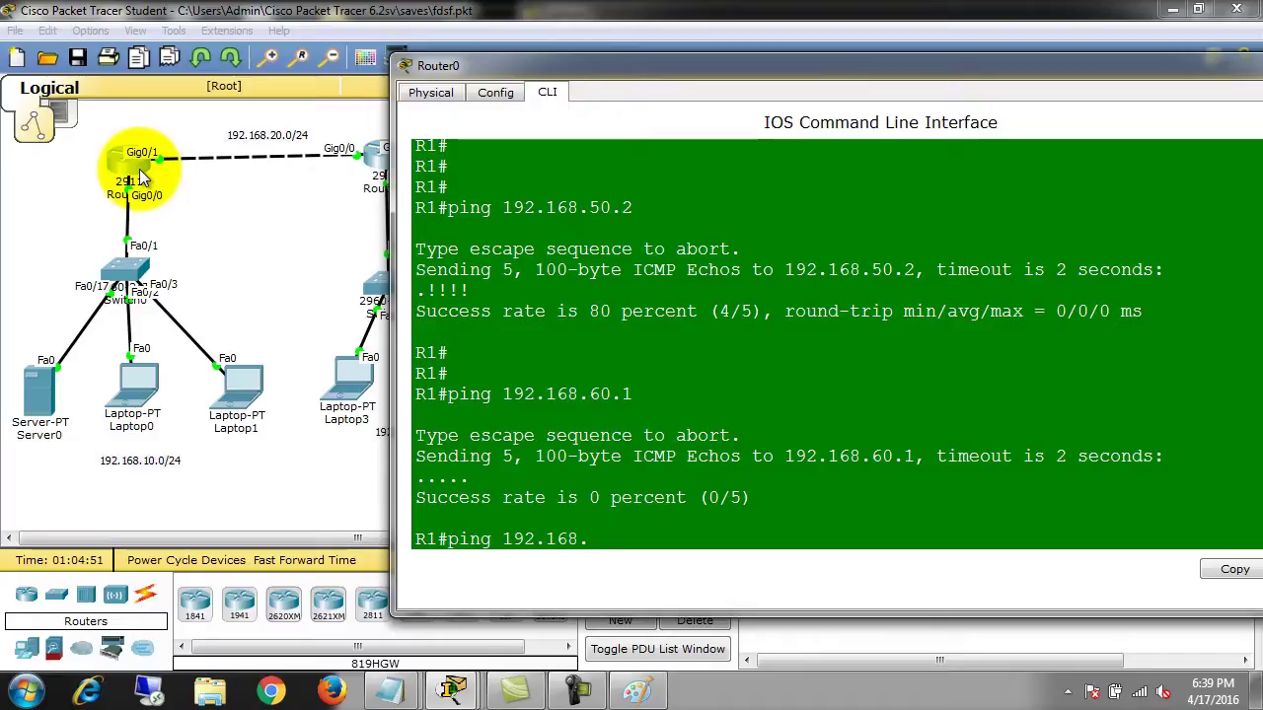
pyautogui.write('50.2')
pyautogui.press('Return')
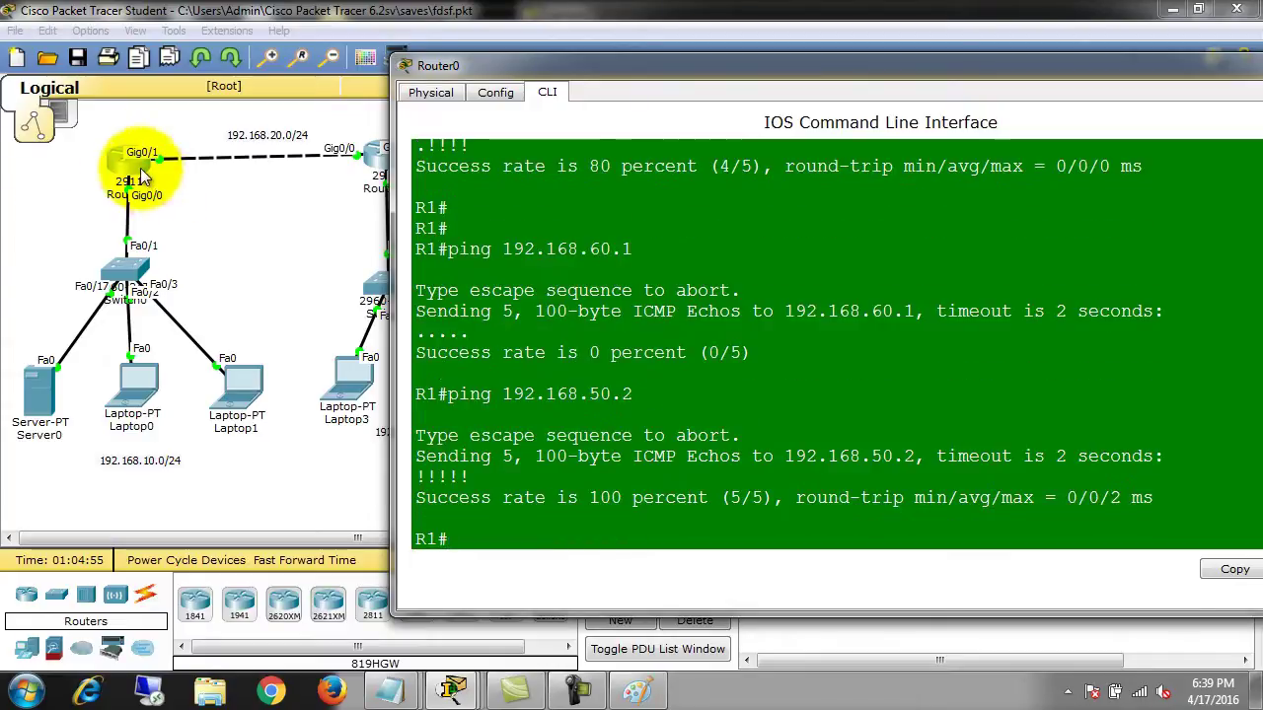
pyautogui.moveTo(427, 477); pyautogui.dragTo(472, 477)
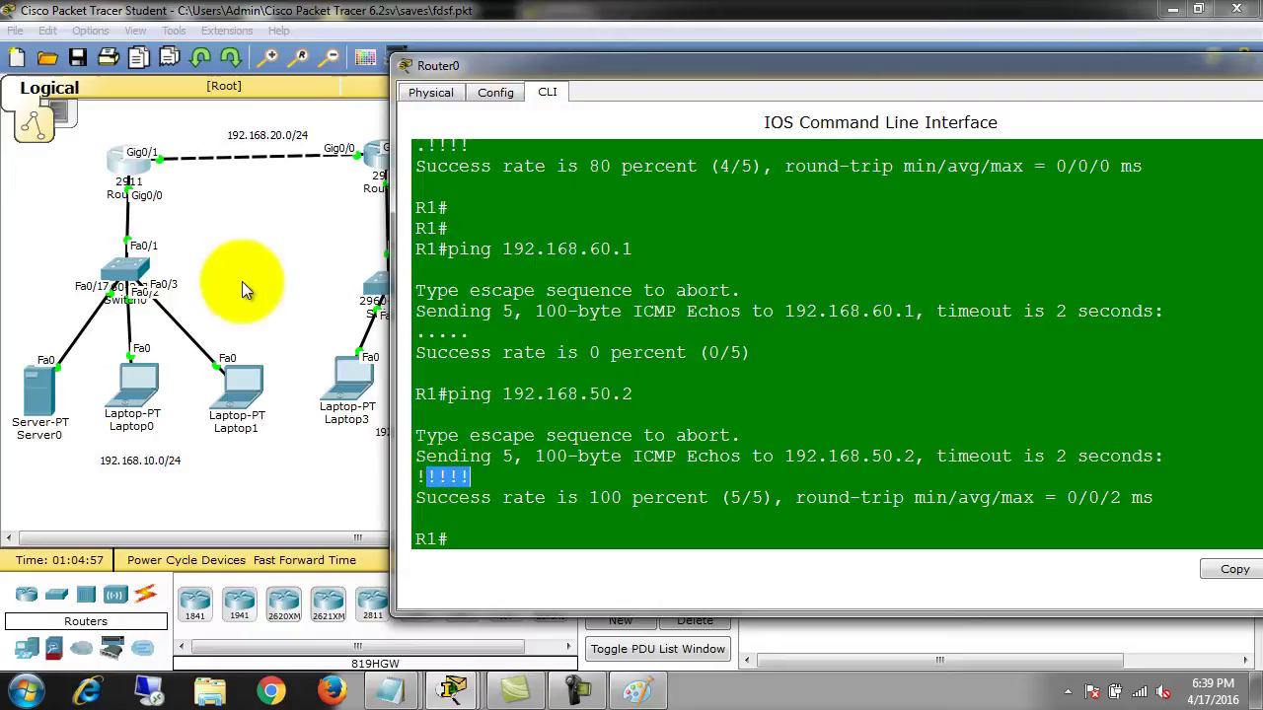
# Open Router2's command line beside the topology and enter privileged mode on R3.
pyautogui.click(253, 287)
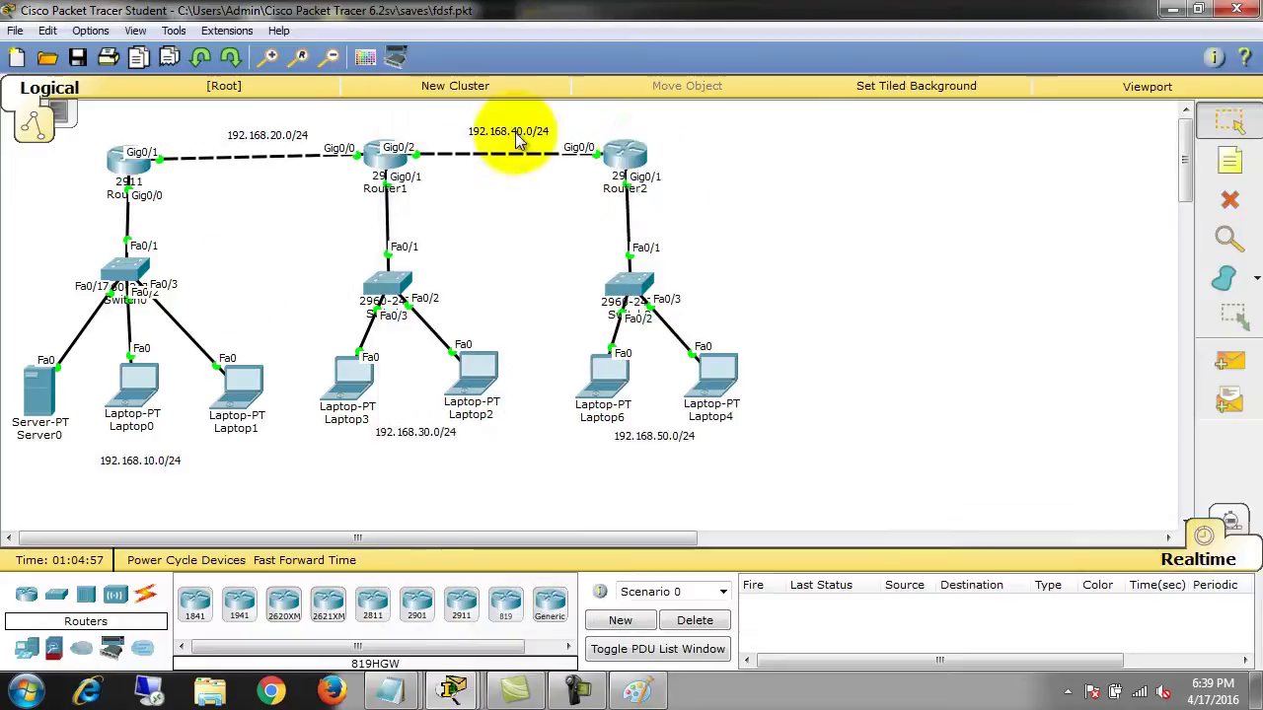
pyautogui.click(599, 163)
pyautogui.moveTo(580, 113); pyautogui.dragTo(913, 127)
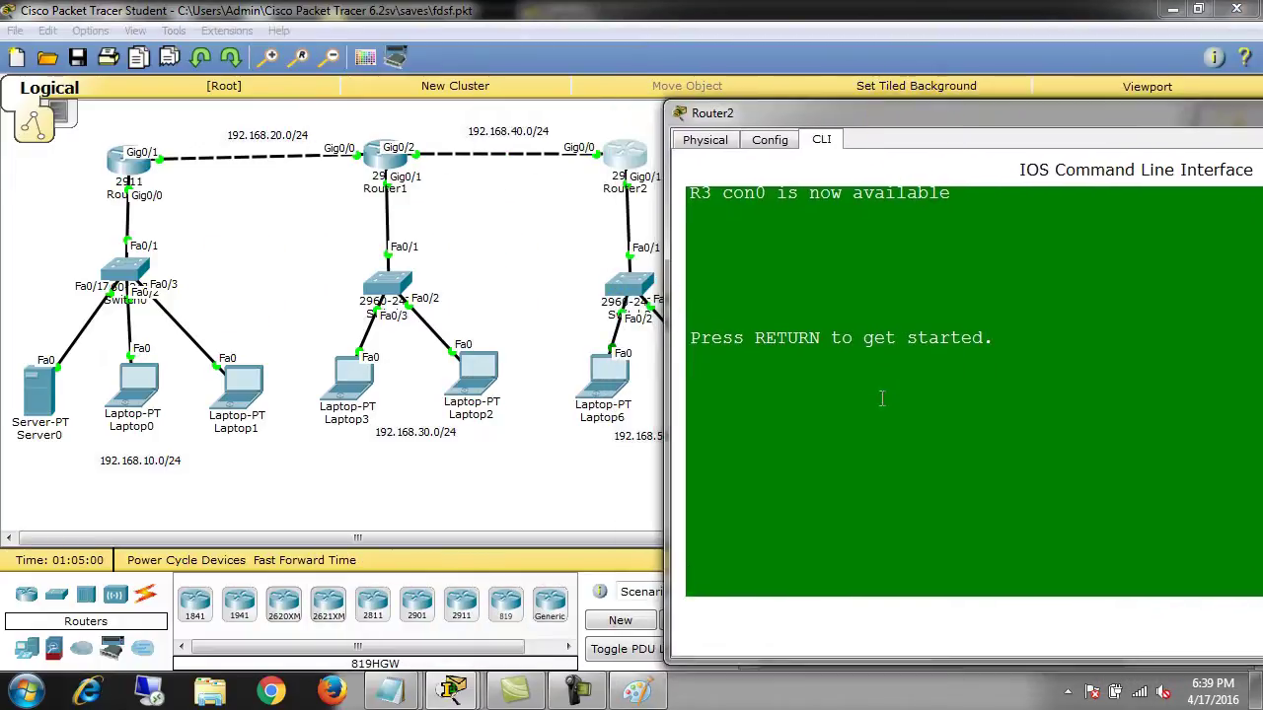
pyautogui.press('Return')
pyautogui.press('Return')
pyautogui.press('Return')
pyautogui.write('en')
pyautogui.press('Return')
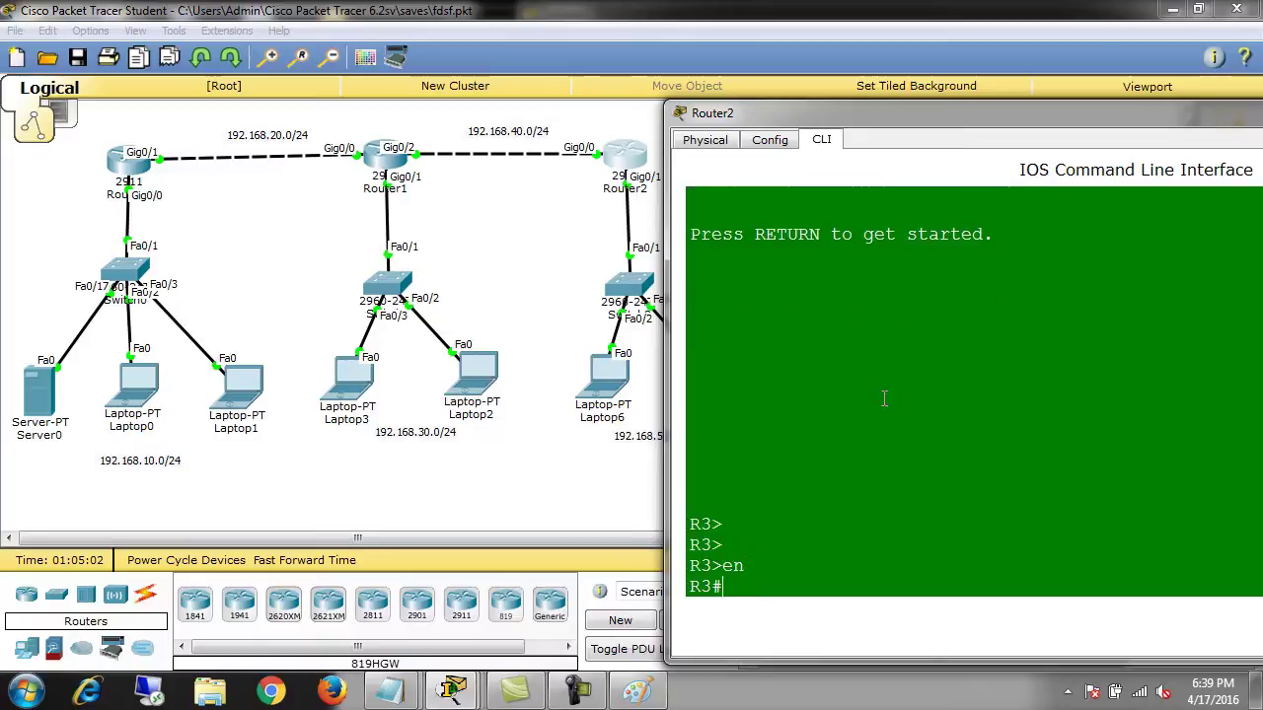
# Shut down interface g0/0 on R3 in configuration mode.
pyautogui.write('conf t')
pyautogui.press('Return')
pyautogui.write('int f')
pyautogui.press('BackSpace')
pyautogui.write('g0/0')
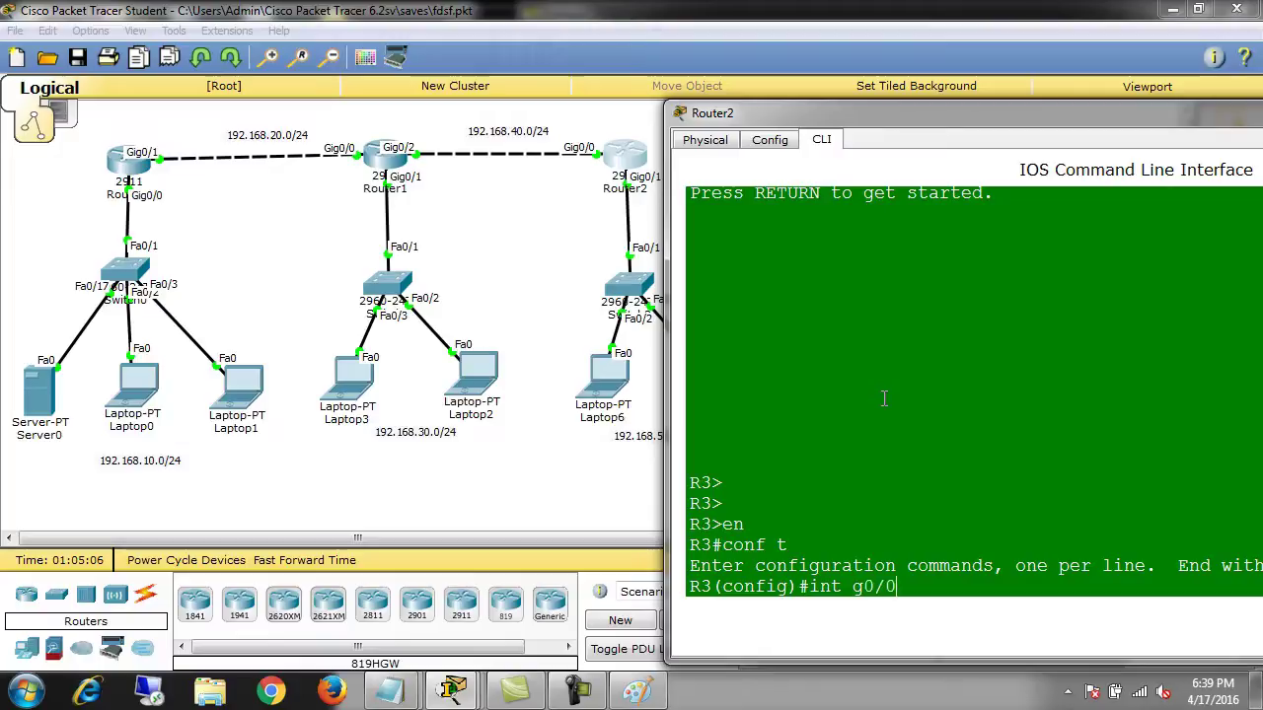
pyautogui.press('Return')
pyautogui.write('shu')
pyautogui.press('Tab')
pyautogui.press('Return')
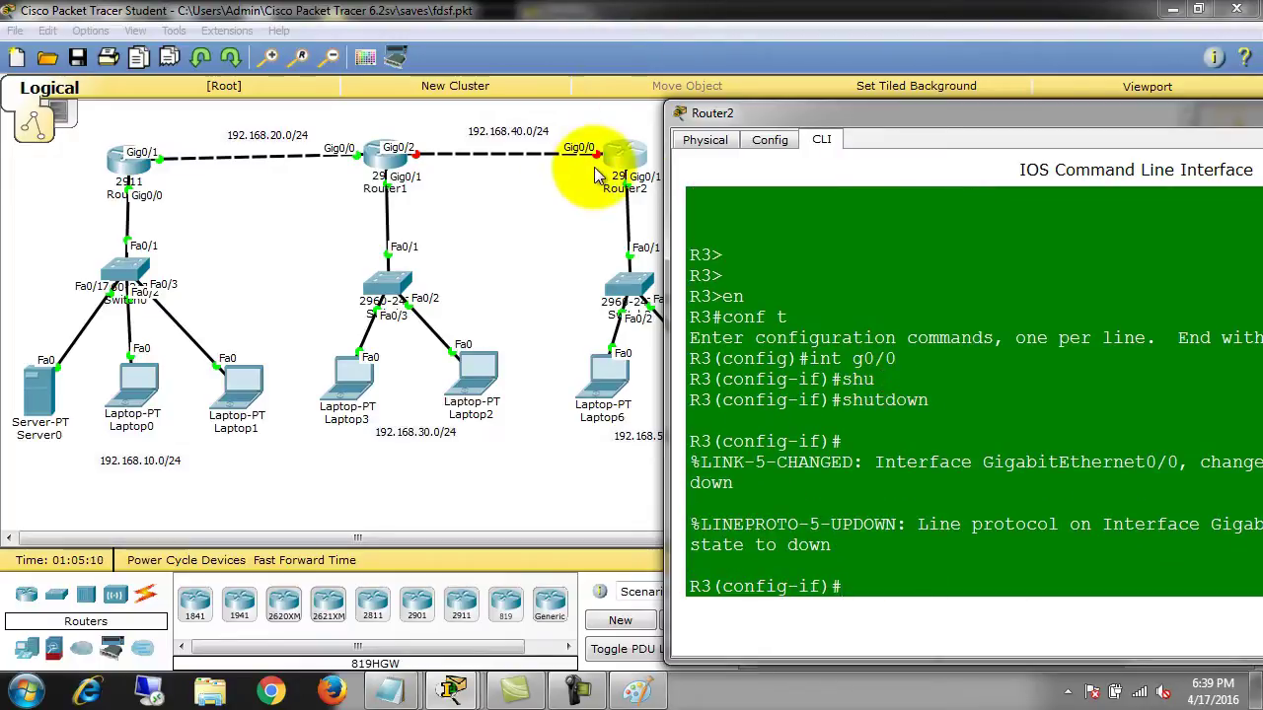
# Reopen Router0's command line and repeat the ping to 192.168.50.2 with R3's link down.
pyautogui.click(124, 158)
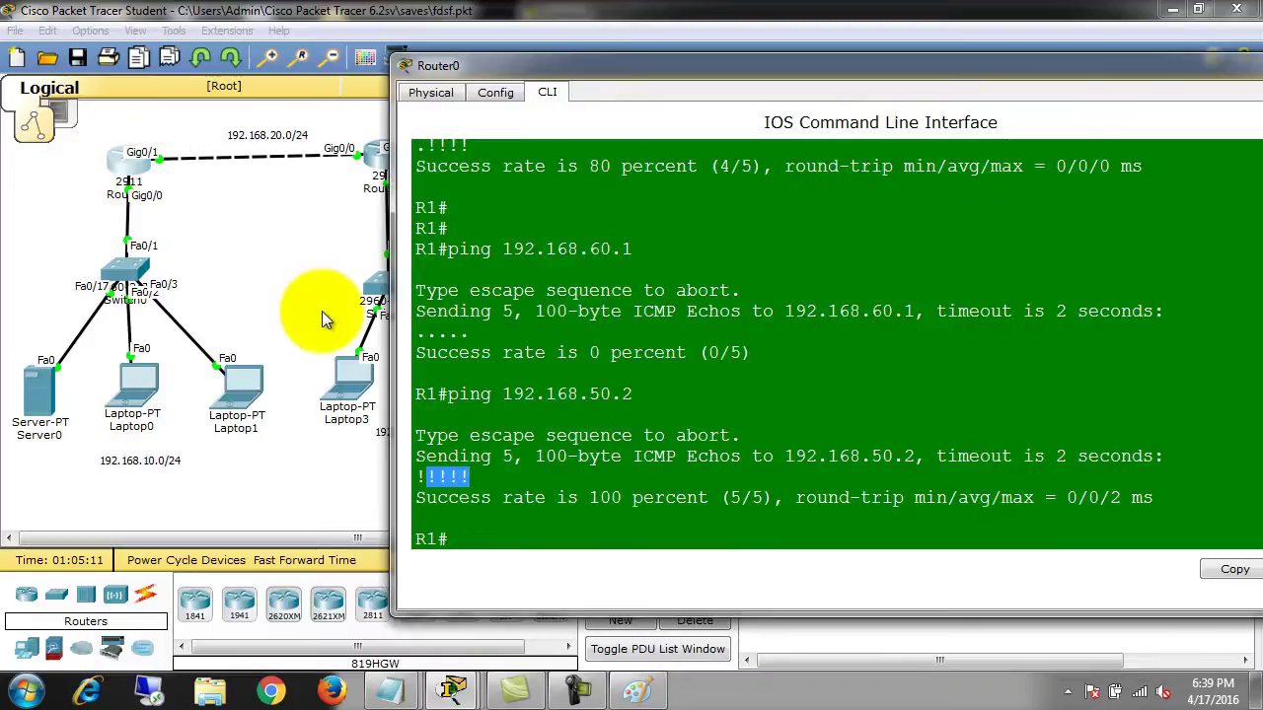
pyautogui.press('Up')
pyautogui.press('Return')
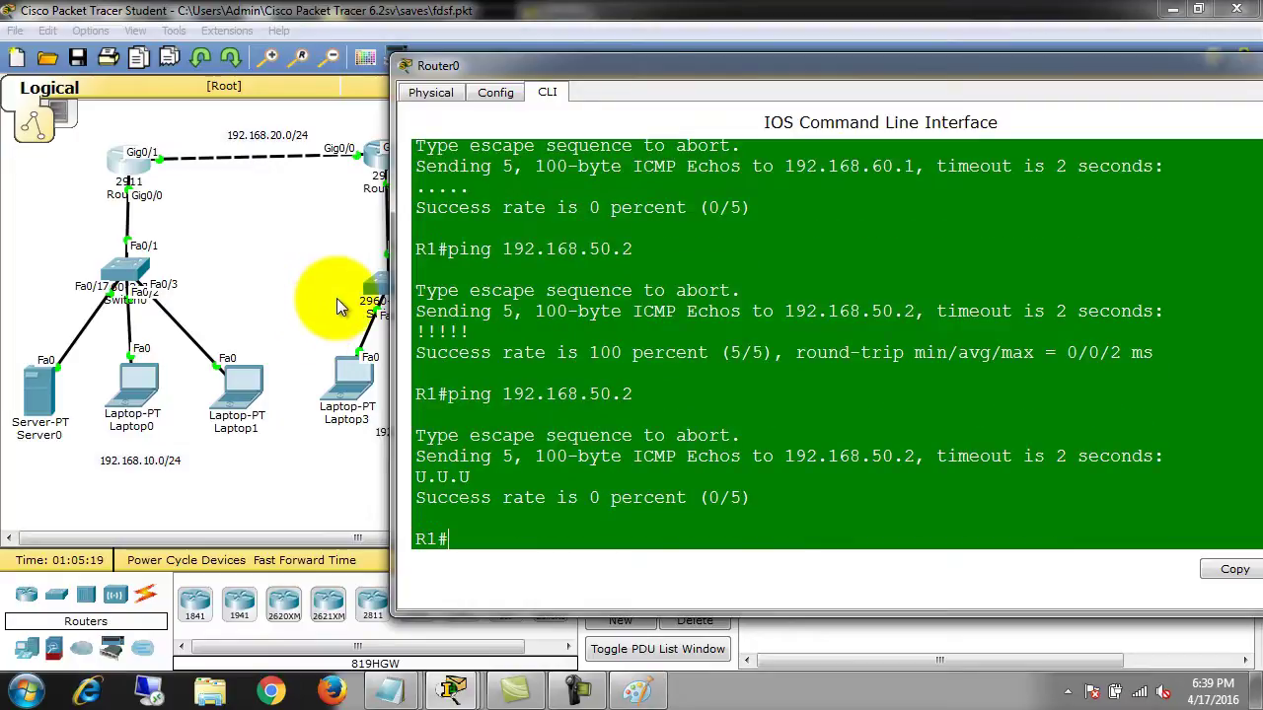
# Display R1's routing table with show ip route.
pyautogui.press('Return')
pyautogui.write('sho')
pyautogui.press('Tab')
pyautogui.write('i prou')
pyautogui.press('Tab')
pyautogui.press('BackSpace')
pyautogui.press('BackSpace')
pyautogui.press('BackSpace')
pyautogui.press('BackSpace')
pyautogui.press('BackSpace')
pyautogui.write('p')
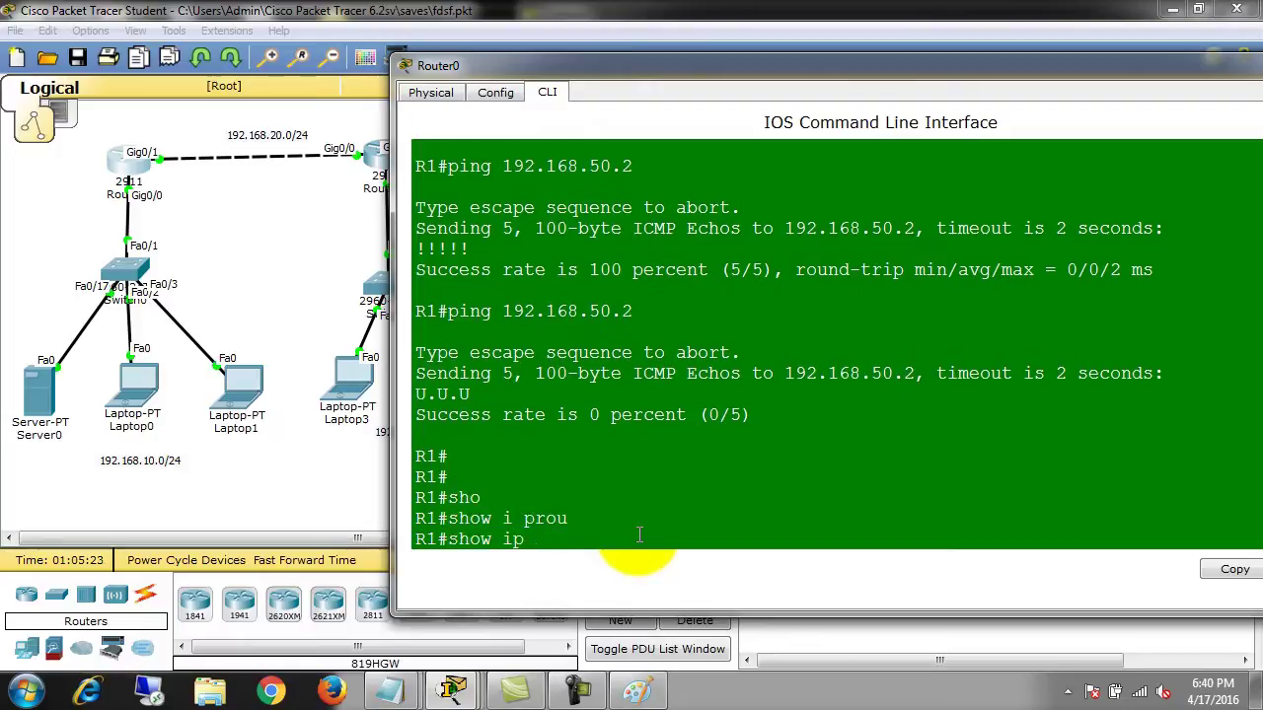
pyautogui.write(' rou')
pyautogui.press('Tab')
pyautogui.press('Return')
# Examine the static entry for 192.168.50.0/24 and its exit interface in R1's routing table.
pyautogui.moveTo(445, 517); pyautogui.dragTo(1097, 527)
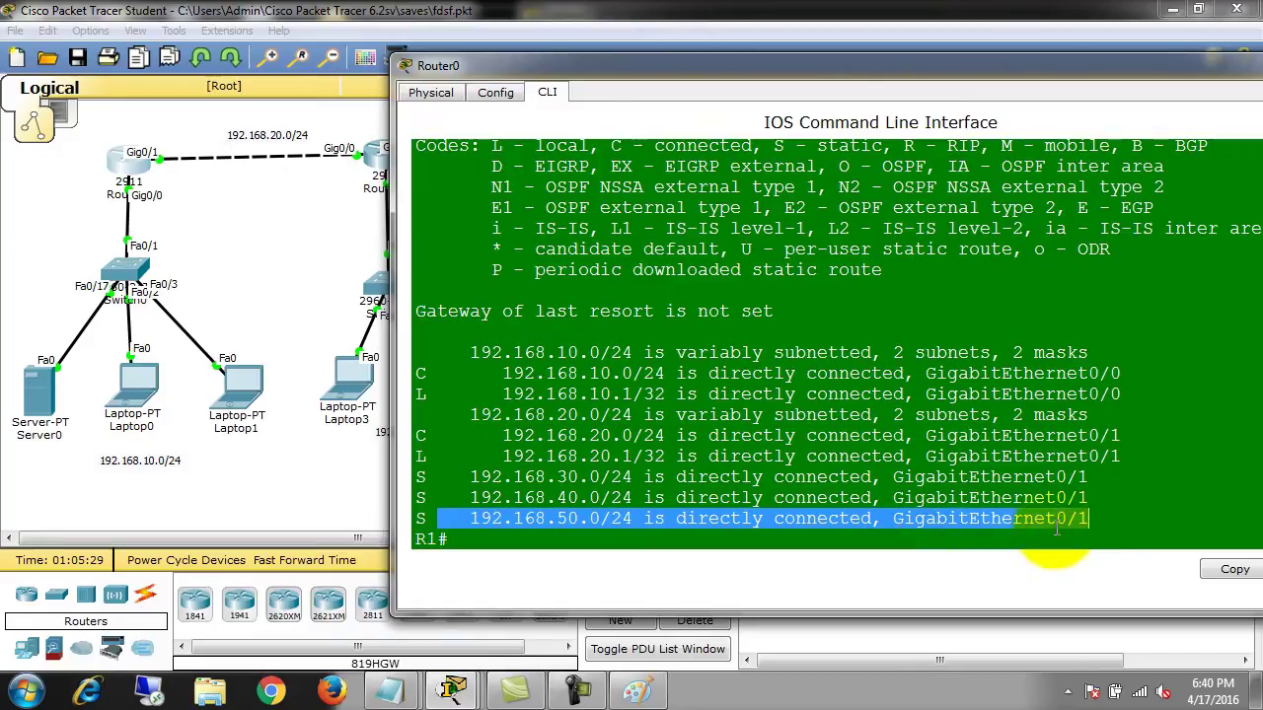
pyautogui.click(1018, 518)
pyautogui.moveTo(895, 518); pyautogui.dragTo(1090, 518)
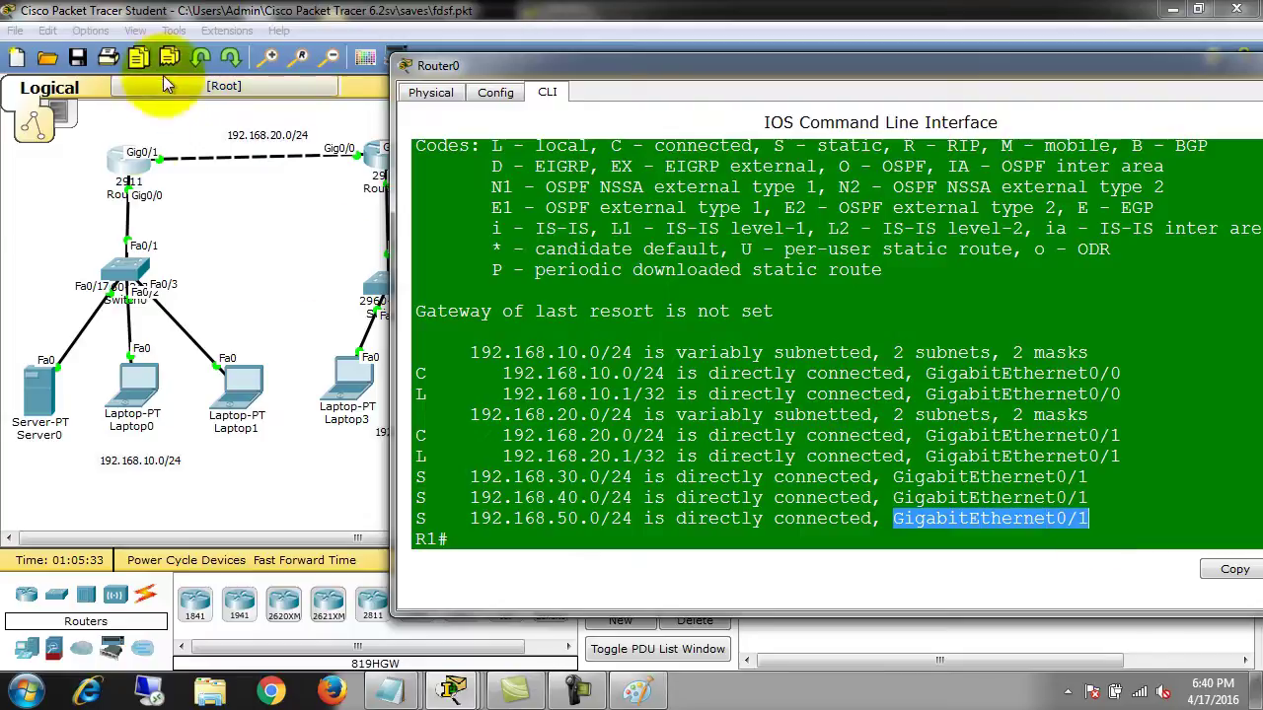
# Open Router1's command line, display R2's routing table in privileged mode, and compare its entries with the topology.
pyautogui.click(375, 163)
pyautogui.press('Return')
pyautogui.press('Return')
pyautogui.write('en')
pyautogui.press('Return')
pyautogui.write('sho')
pyautogui.press('Tab')
pyautogui.write('ip ')
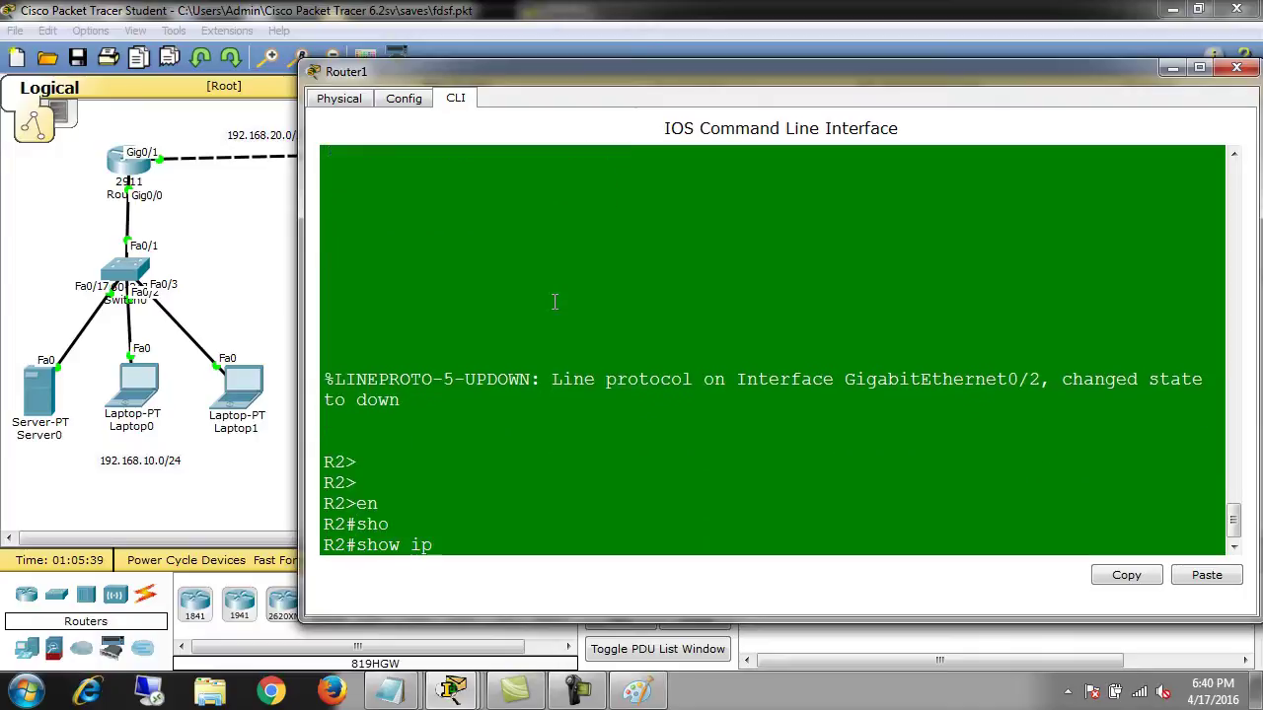
pyautogui.write('rou')
pyautogui.press('Tab')
pyautogui.press('Return')
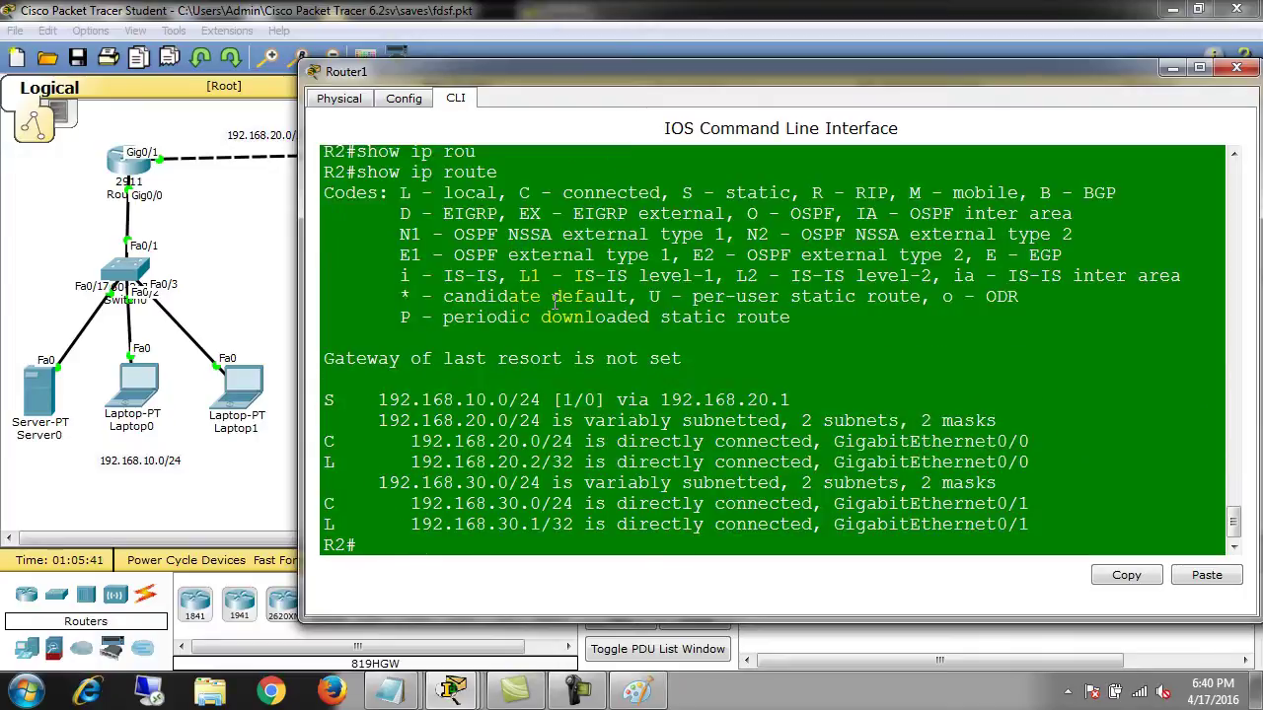
pyautogui.moveTo(476, 420); pyautogui.dragTo(567, 528)
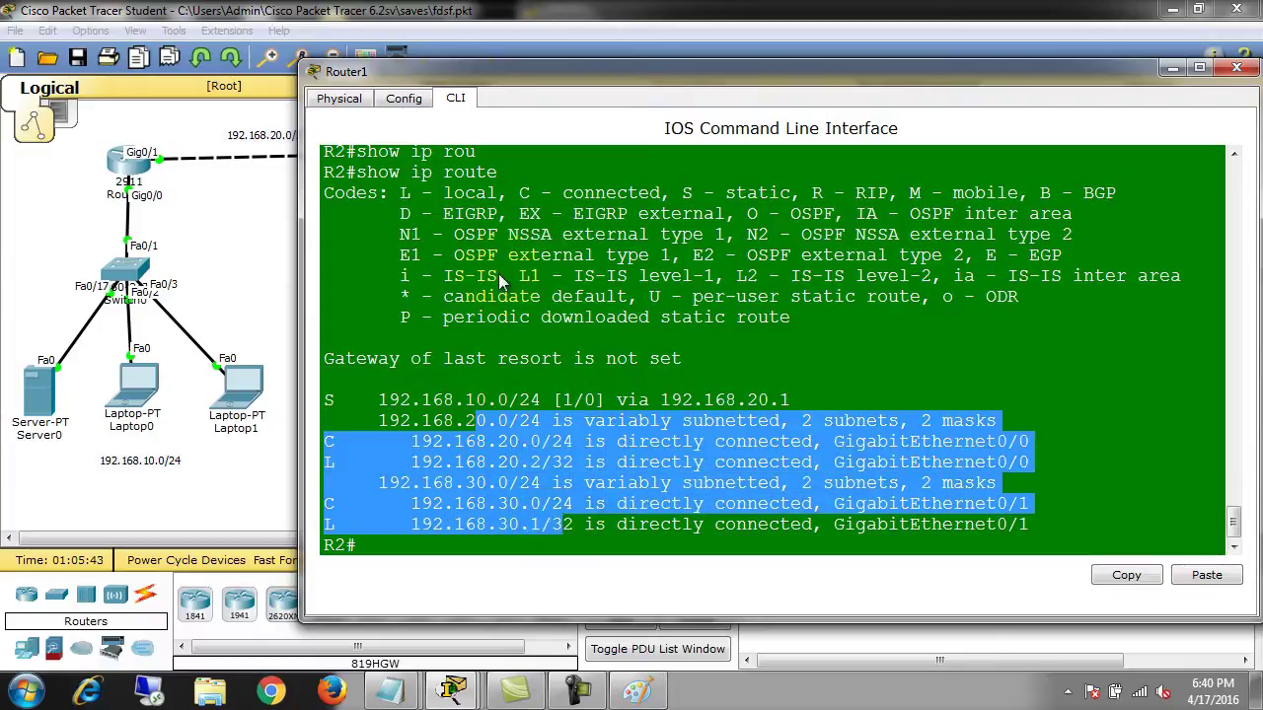
pyautogui.moveTo(449, 69); pyautogui.dragTo(866, 72)
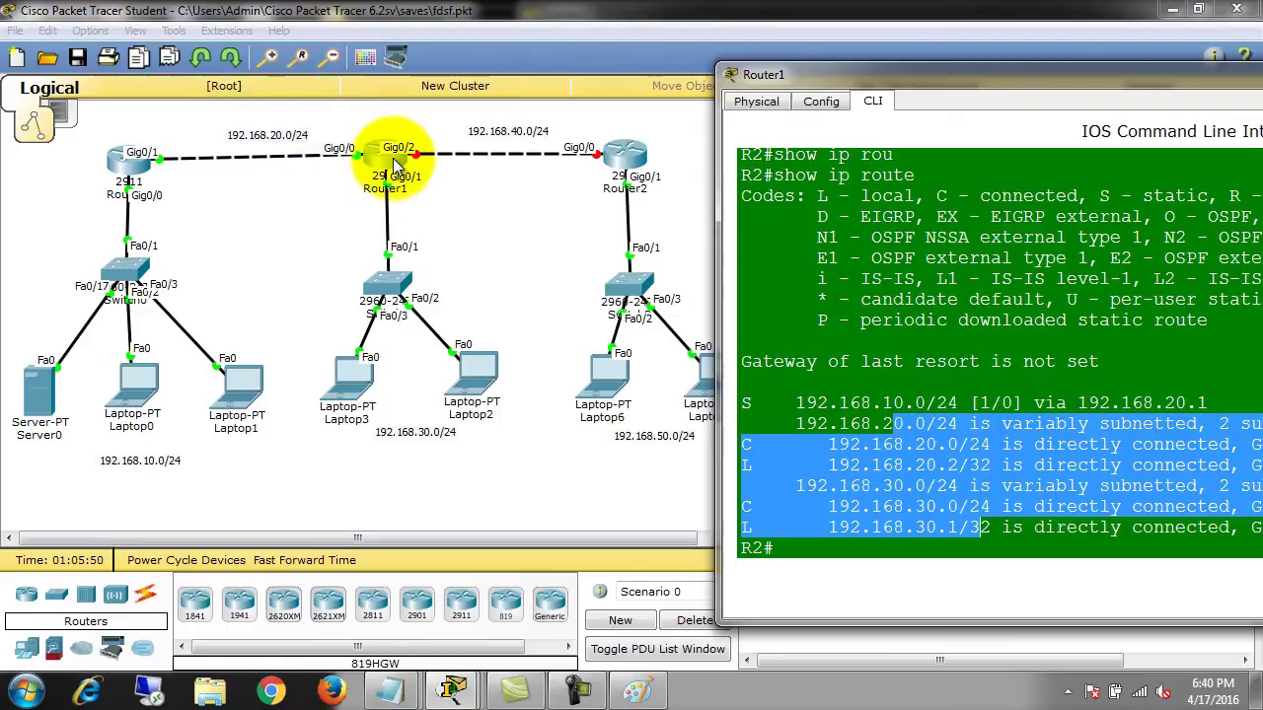
# Open Server0's command prompt and trace the route to 192.168.50.2 with tracert while R3's link is down.
pyautogui.click(37, 383)
pyautogui.click(700, 469)
pyautogui.press('Return')
pyautogui.press('Return')
pyautogui.press('Return')
pyautogui.press('Return')
pyautogui.write('trace')
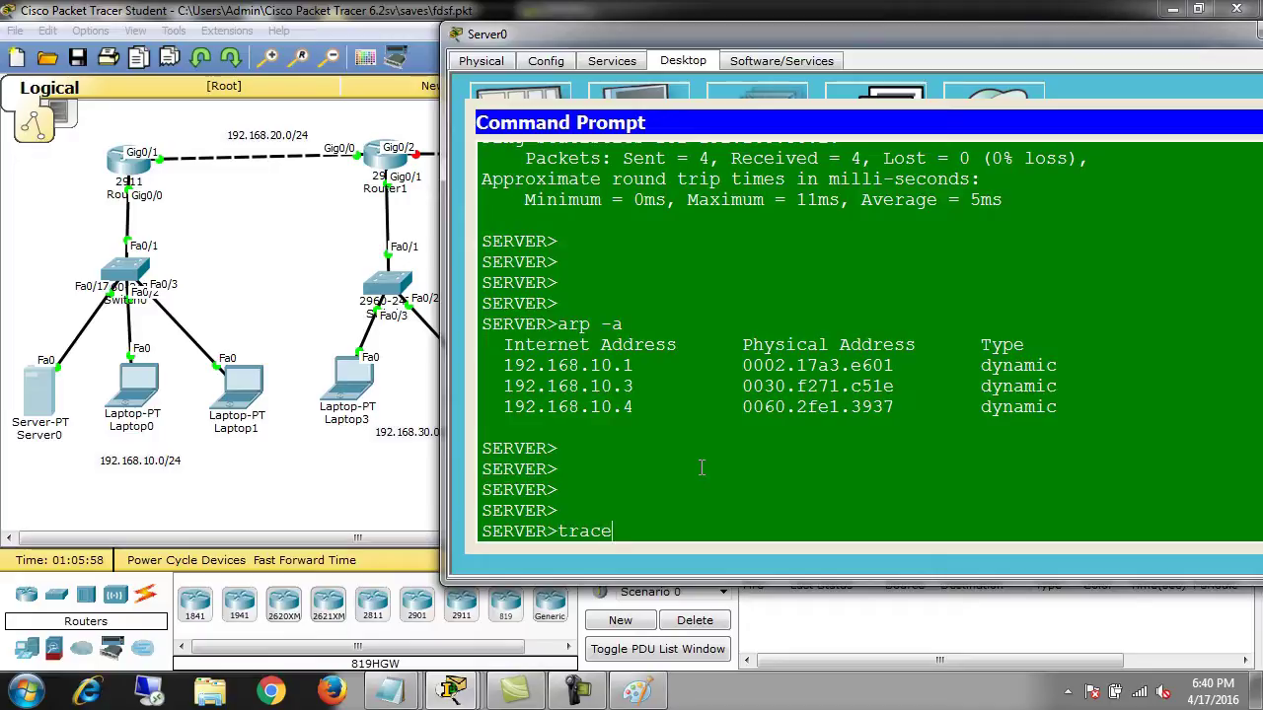
pyautogui.write('rt 192')
pyautogui.press('BackSpace')
pyautogui.press('BackSpace')
pyautogui.write('50.')
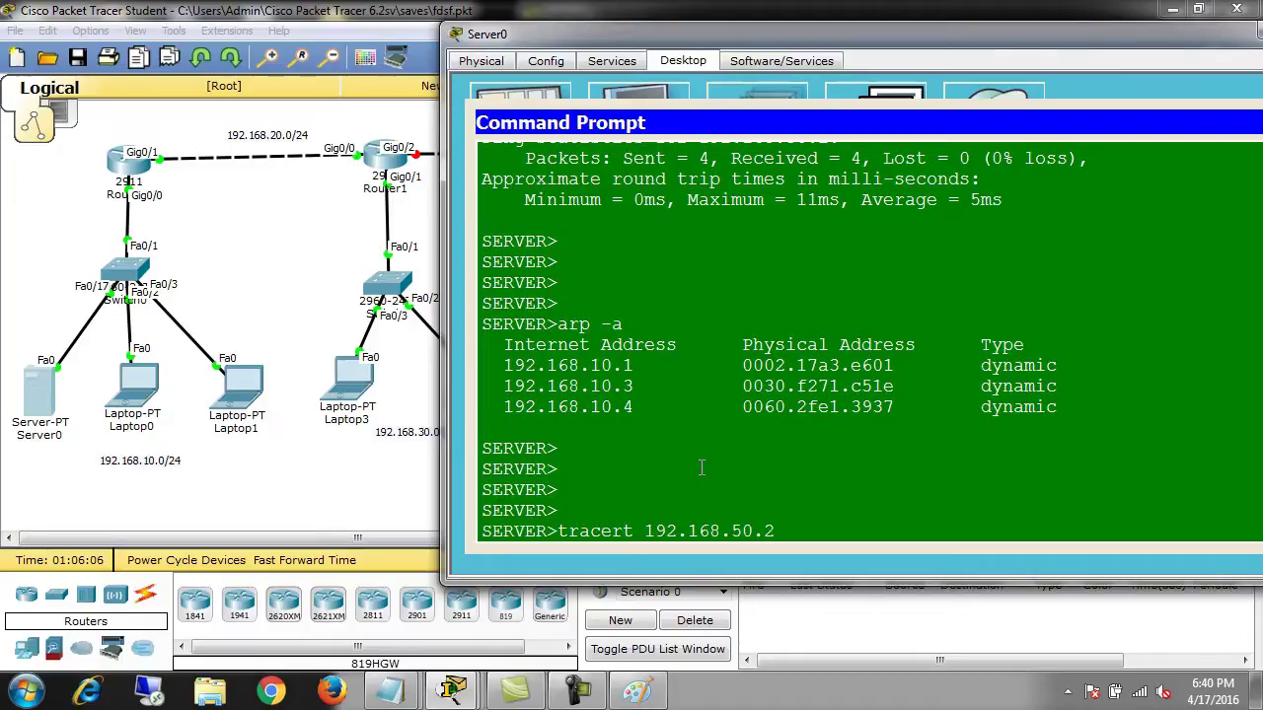
pyautogui.write('2')
pyautogui.press('Return')
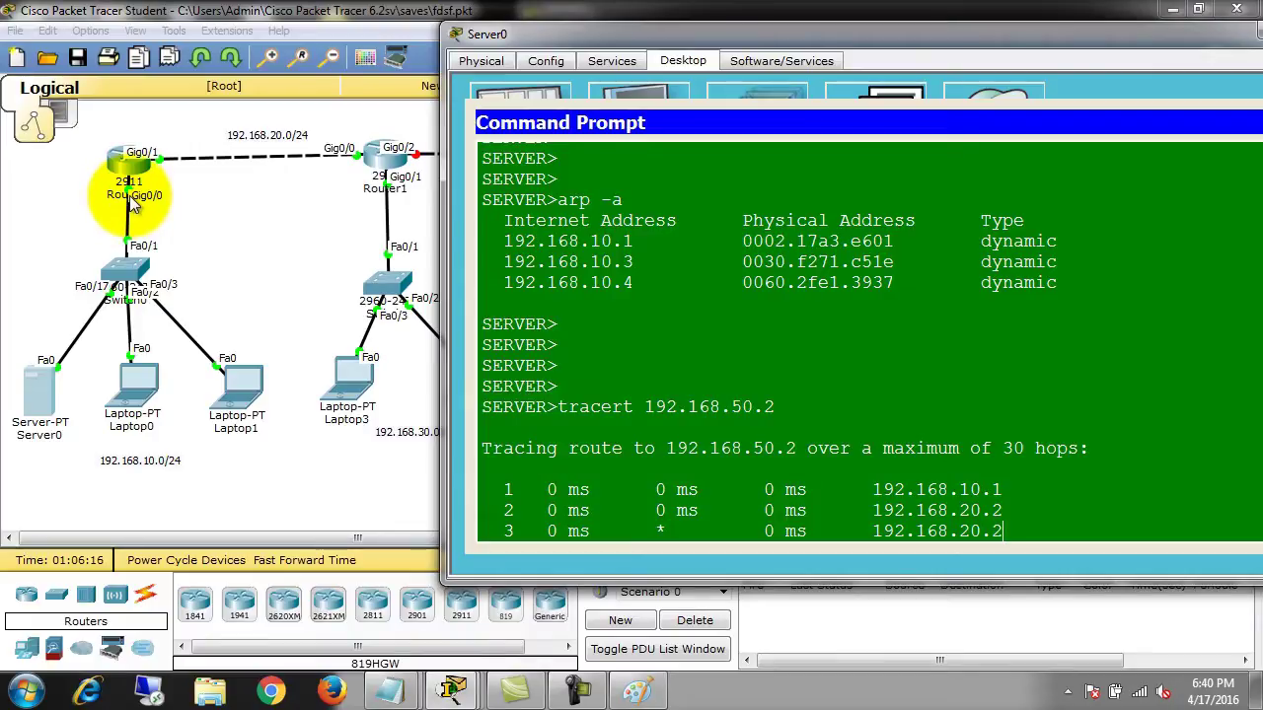
# Compare the hops in Server0's running trace with R1's routing table and the routers in the topology.
pyautogui.moveTo(560, 405); pyautogui.dragTo(677, 404)
pyautogui.click(767, 412)
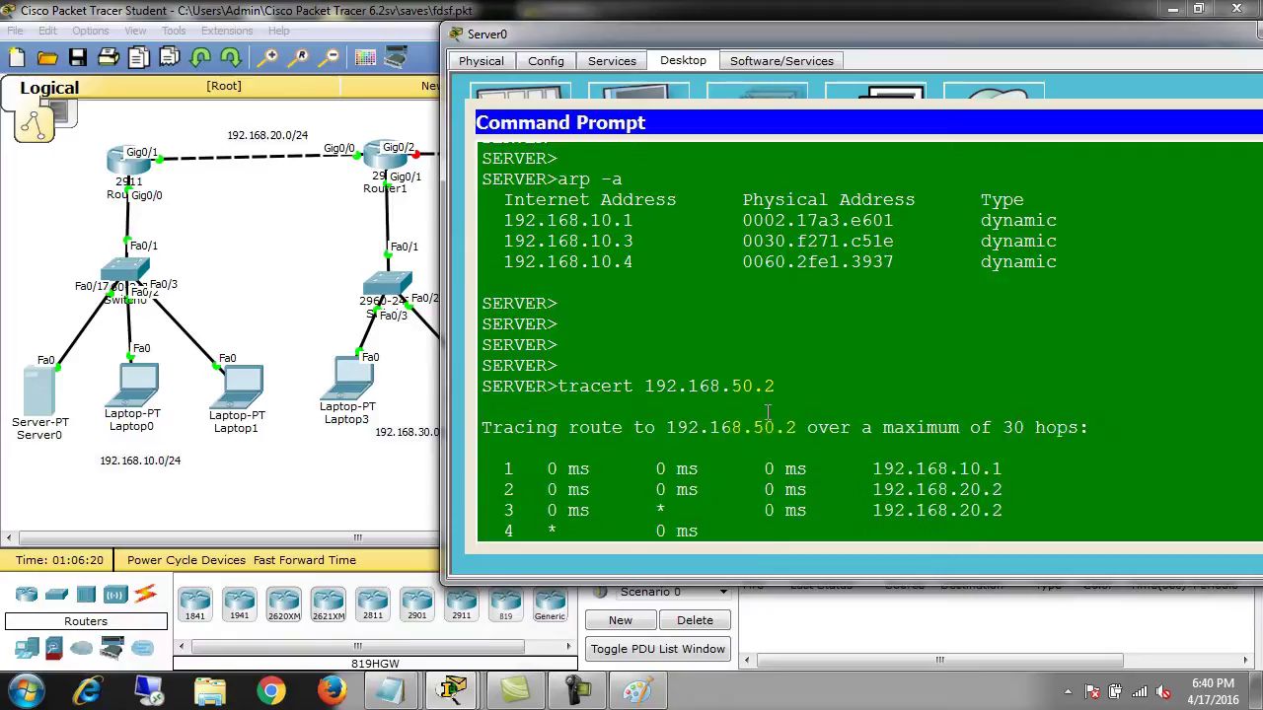
pyautogui.click(44, 380)
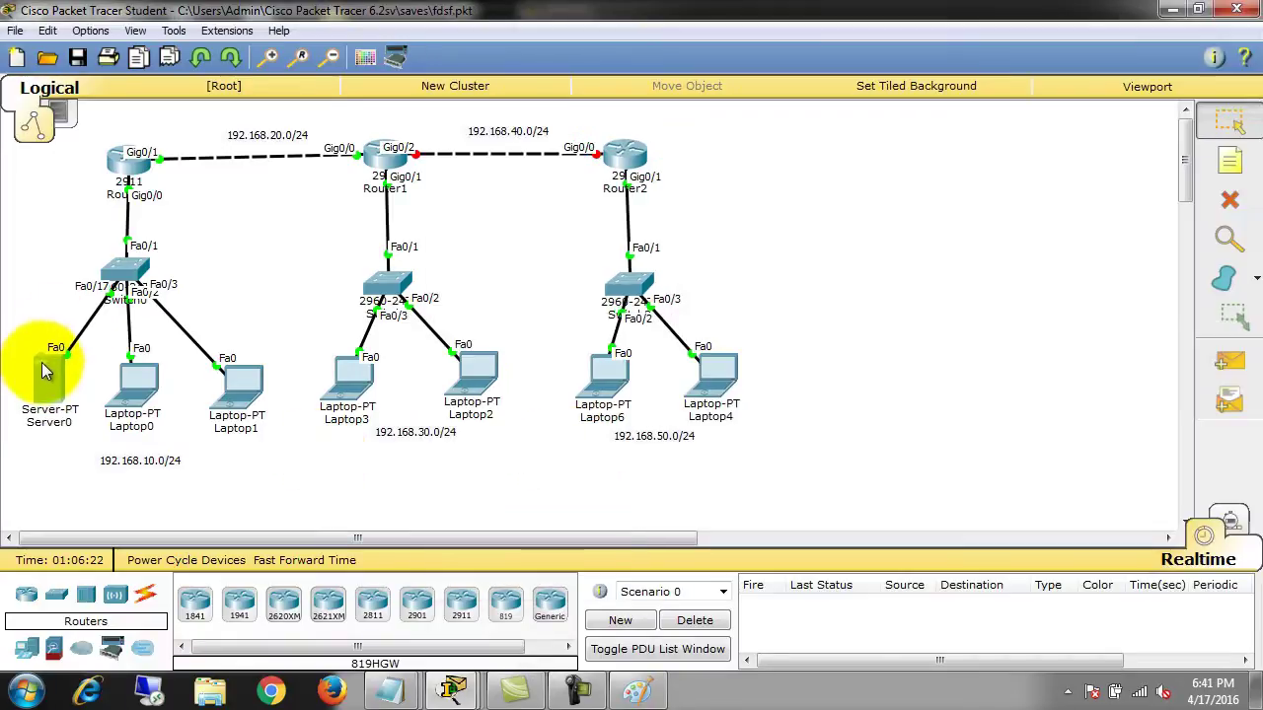
pyautogui.click(129, 163)
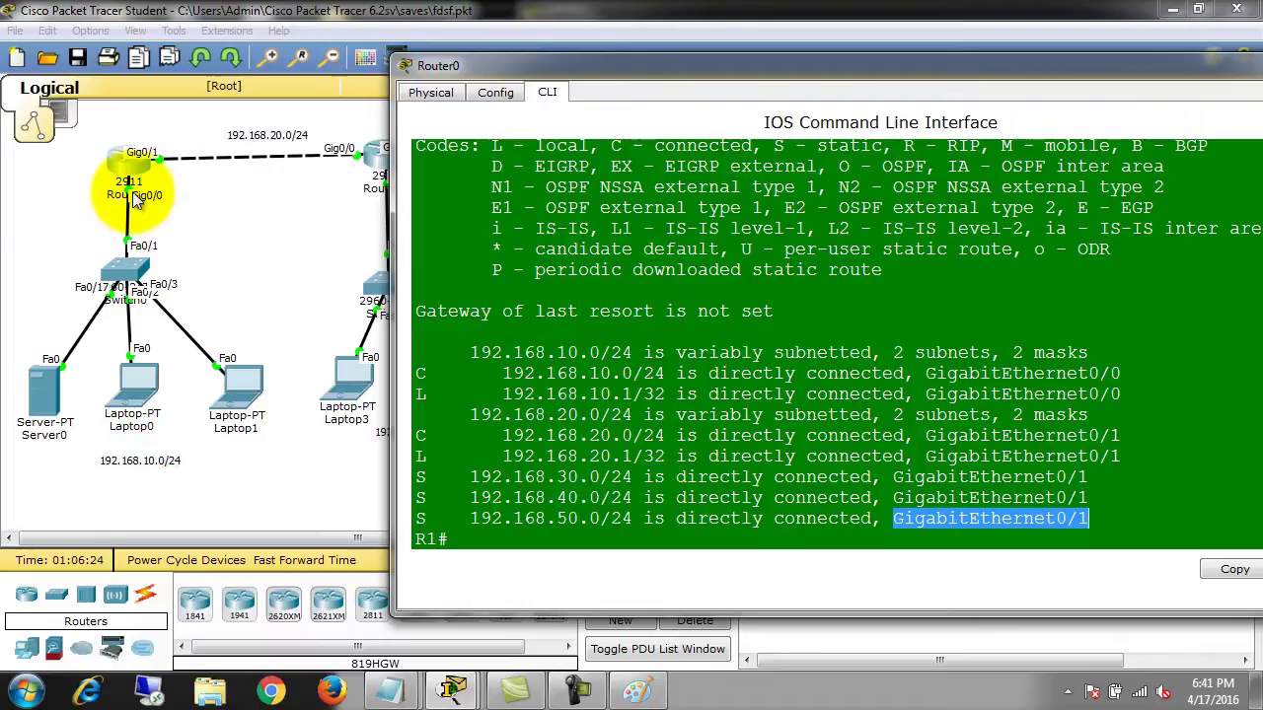
pyautogui.click(43, 386)
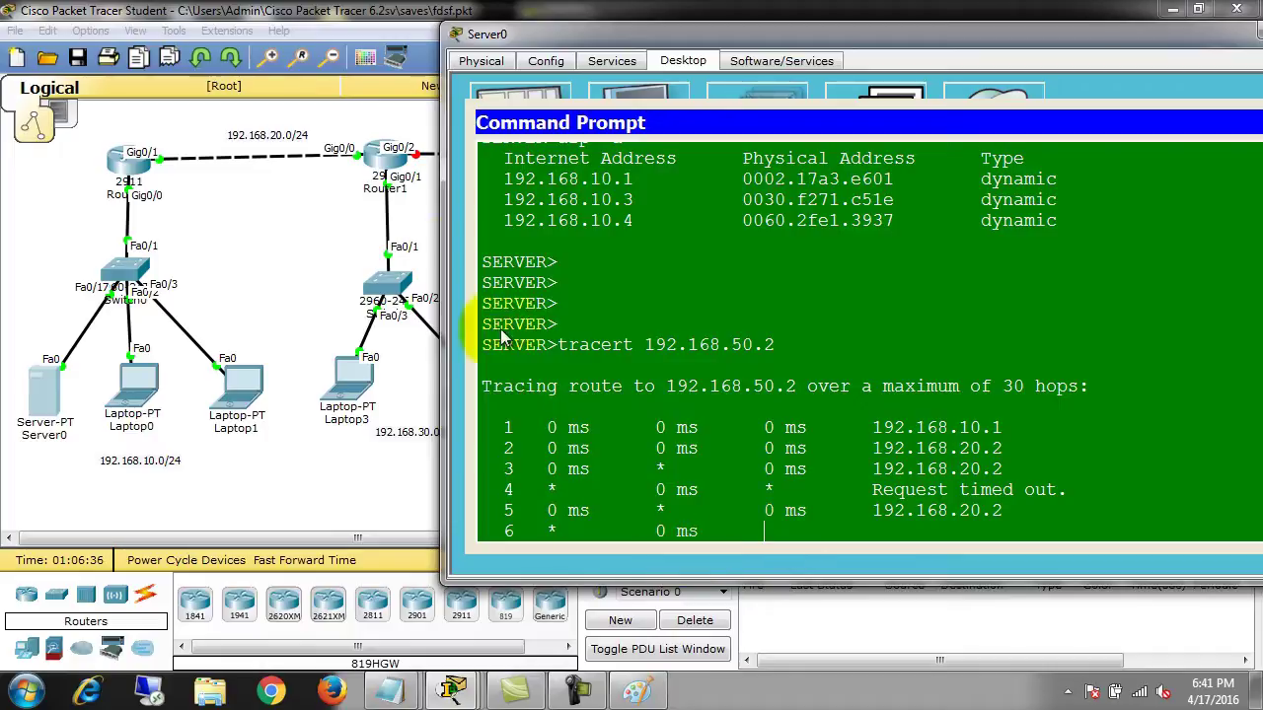
pyautogui.click(385, 163)
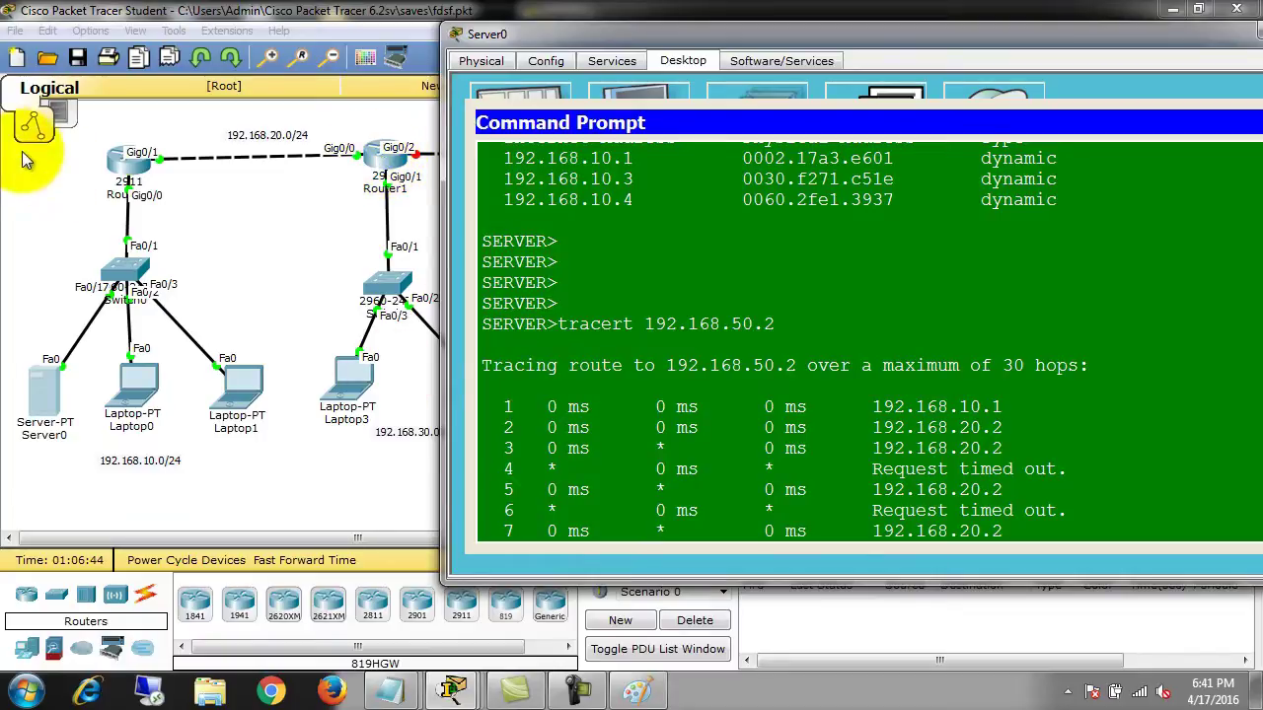
# Run traceroute to 192.168.50.2 from Router0's command line and examine the replies of the second and third hops.
pyautogui.click(124, 163)
pyautogui.press('Return')
pyautogui.press('Return')
pyautogui.write('trac')
pyautogui.press('Tab')
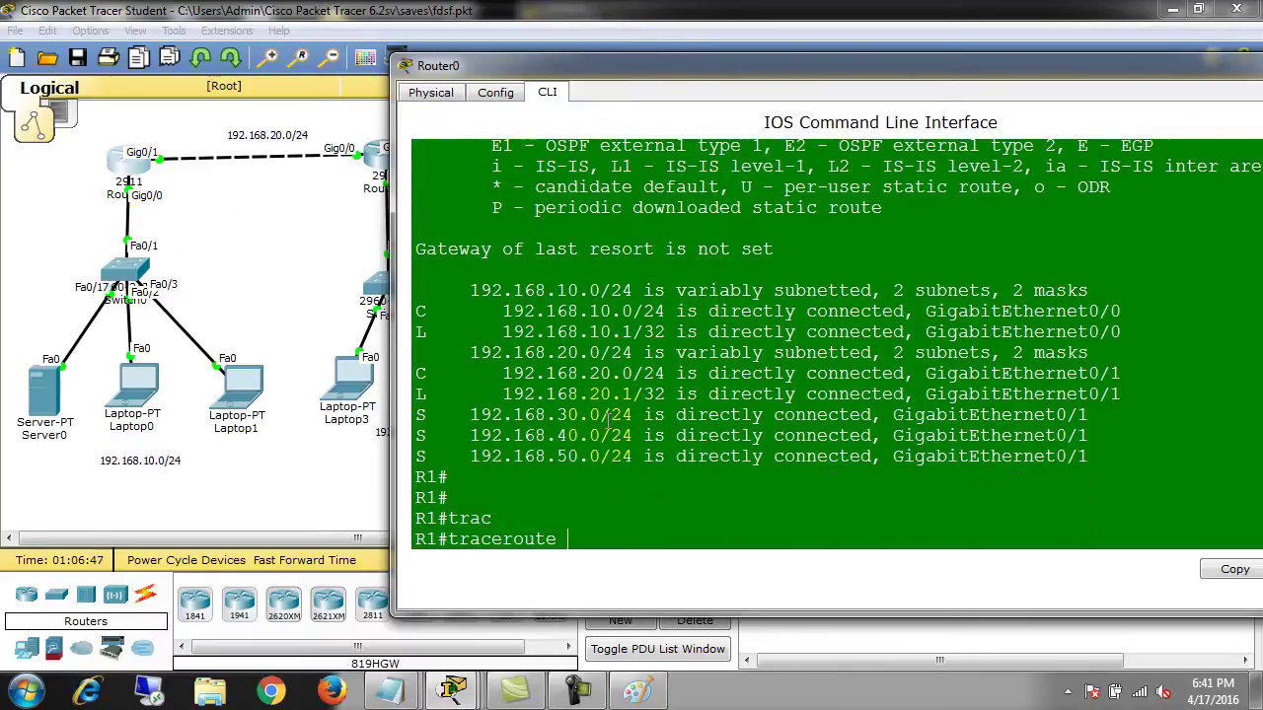
pyautogui.write('192.168.50.2')
pyautogui.press('Return')
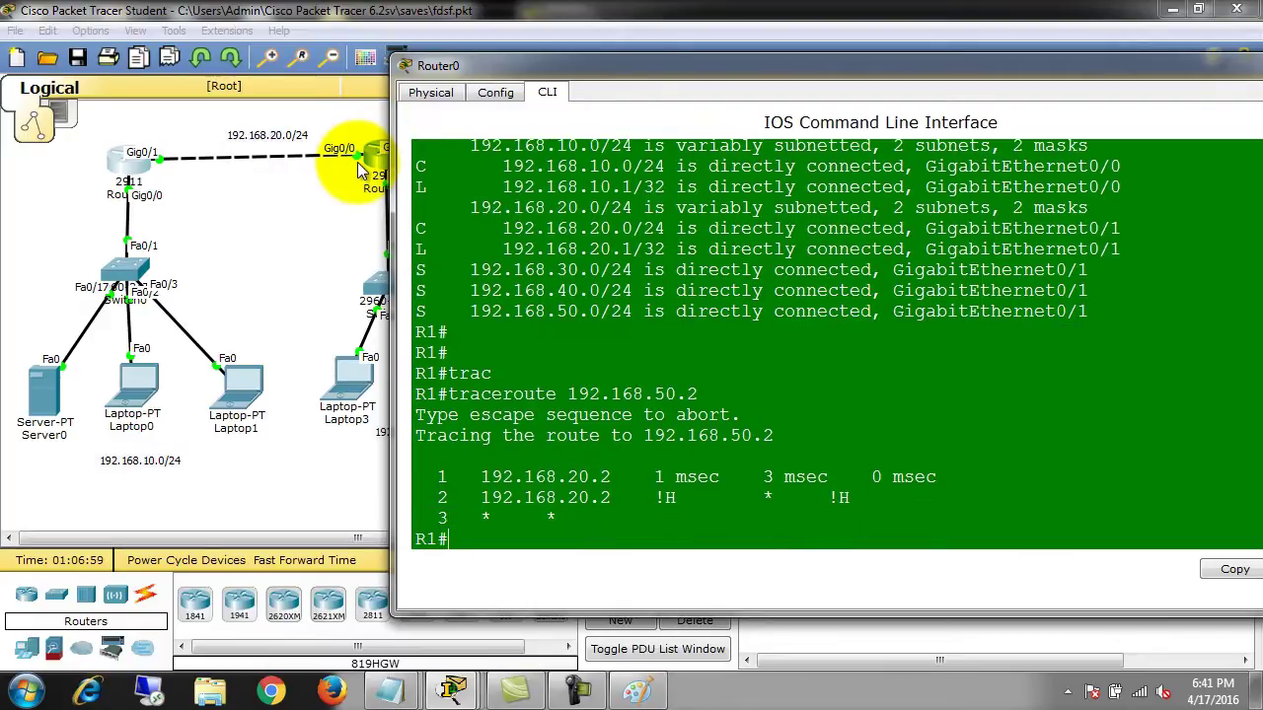
pyautogui.moveTo(480, 519); pyautogui.dragTo(572, 521)
pyautogui.moveTo(643, 499); pyautogui.dragTo(690, 500)
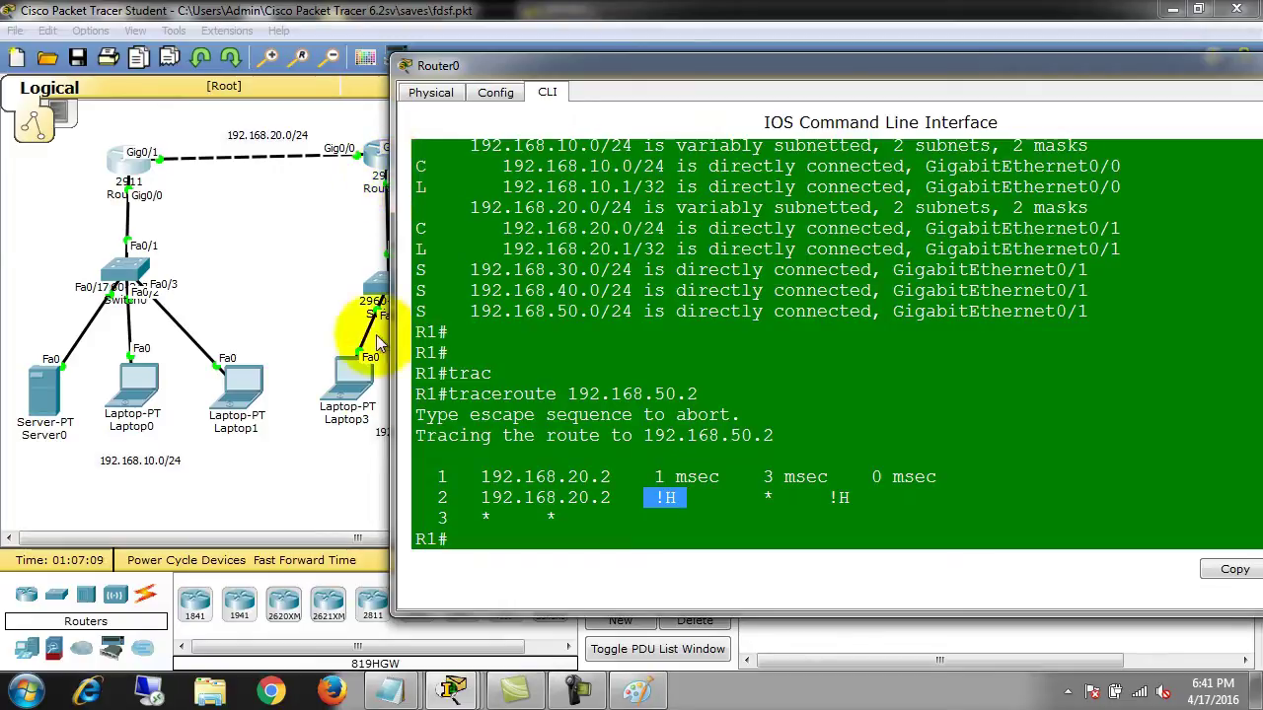
pyautogui.click(683, 498)
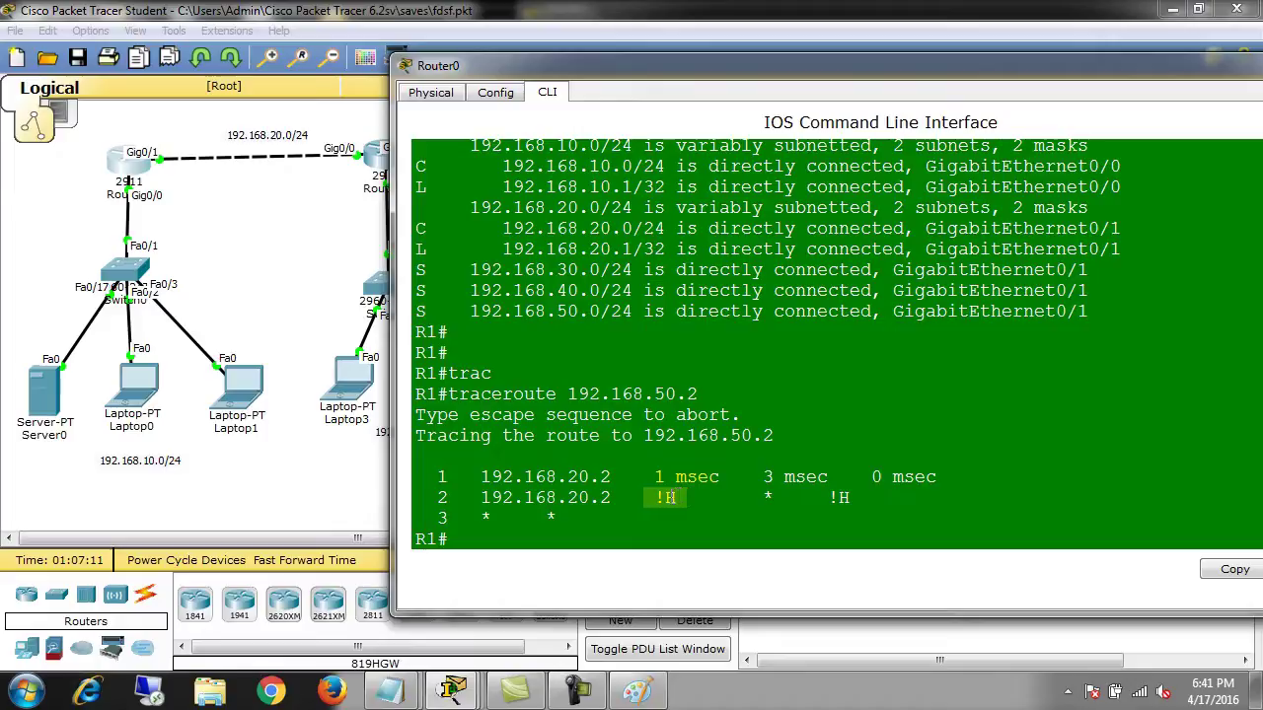
pyautogui.click(696, 498)
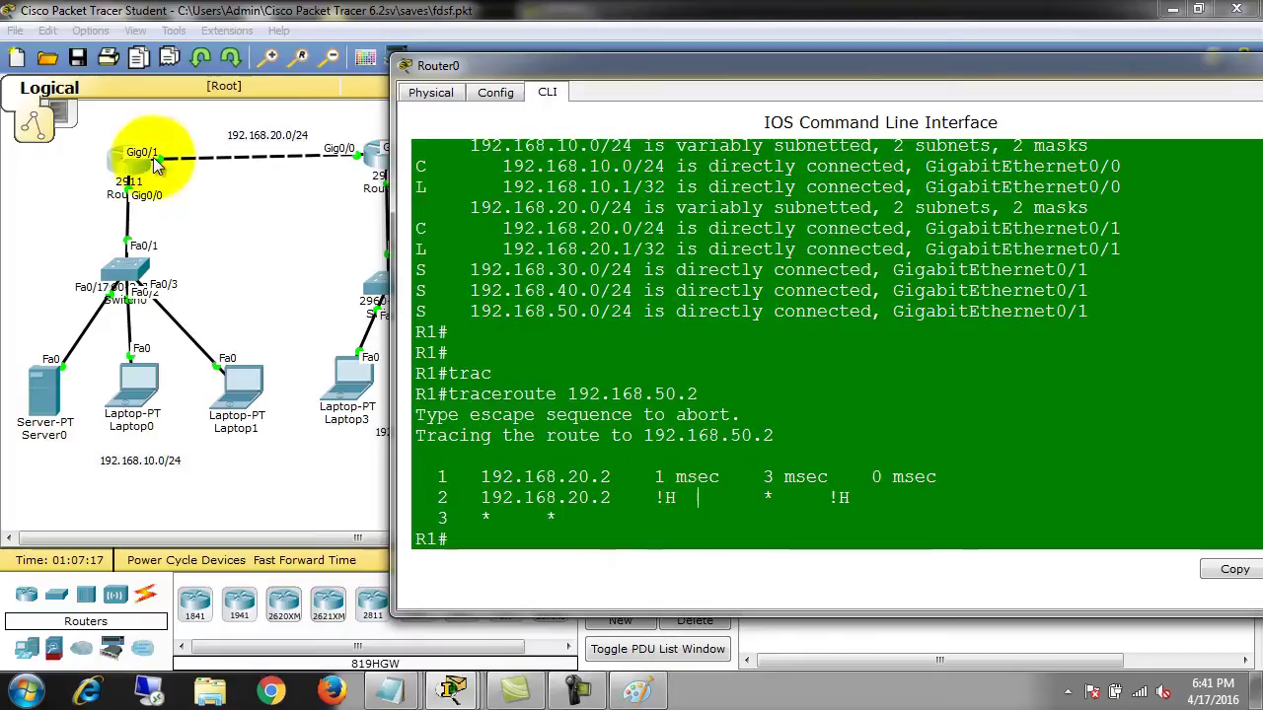
# Run traceroute from R1 to 192.168.60.1, an address without a configured route, and examine the hop replies.
pyautogui.press('BackSpace')
pyautogui.press('BackSpace')
pyautogui.press('BackSpace')
pyautogui.press('BackSpace')
pyautogui.write('60.1')
pyautogui.press('Return')
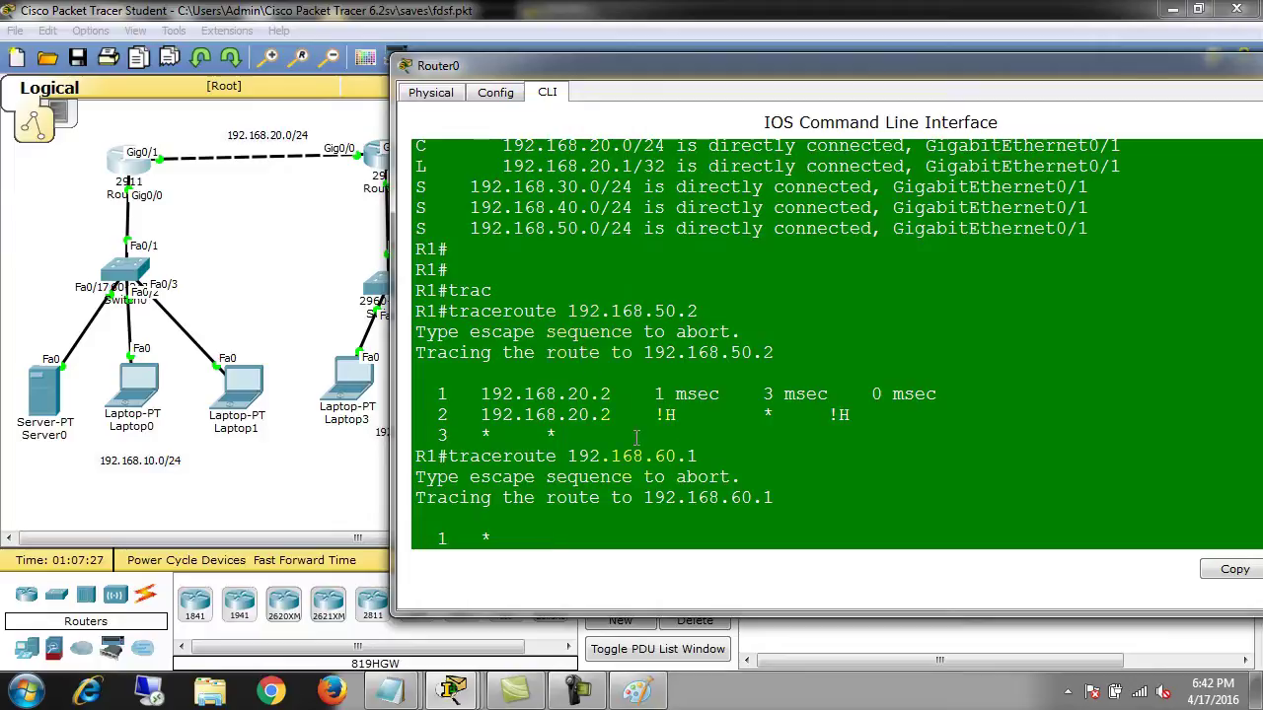
pyautogui.moveTo(449, 456)
pyautogui.mouseDown()
pyautogui.moveTo(643, 456)
pyautogui.moveTo(533, 541)
pyautogui.mouseUp()
pyautogui.click(507, 549)
pyautogui.moveTo(441, 536)
pyautogui.mouseDown()
pyautogui.moveTo(564, 550)
pyautogui.moveTo(734, 542)
pyautogui.mouseUp()
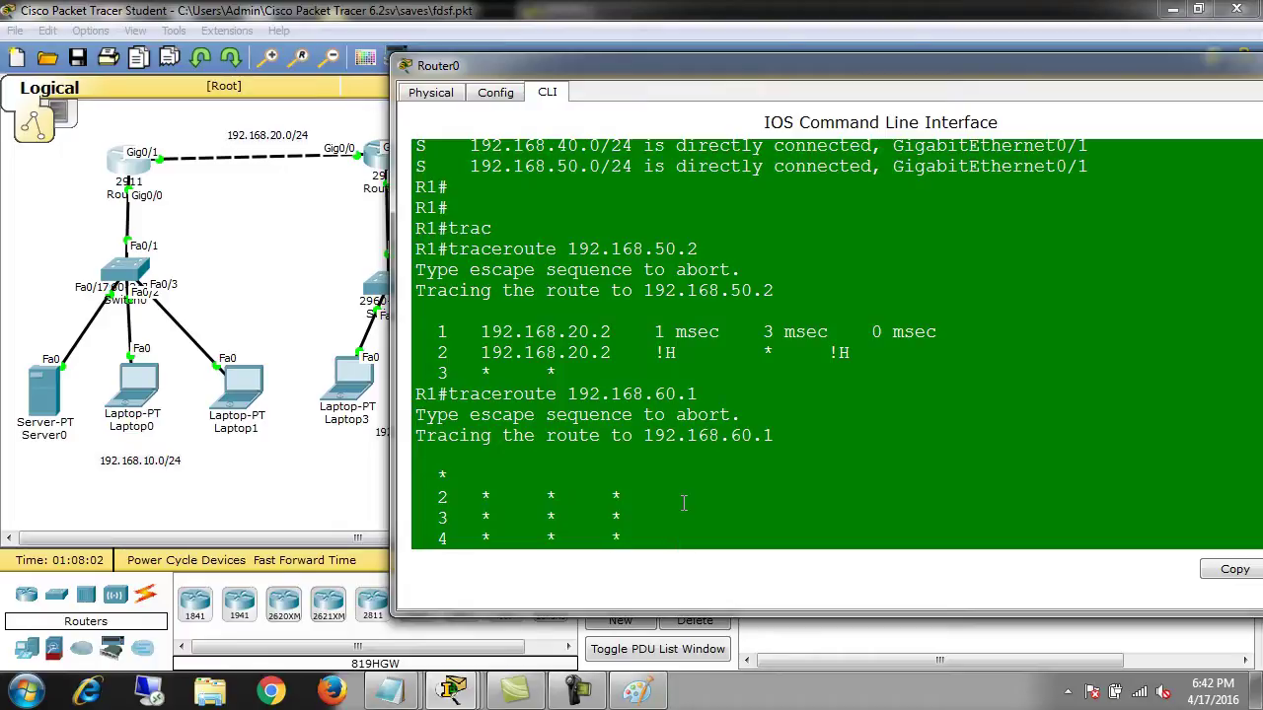
# Re-enable R3's GigabitEthernet0/0 interface with no shutdown in Router2's command line.
pyautogui.click(278, 247)
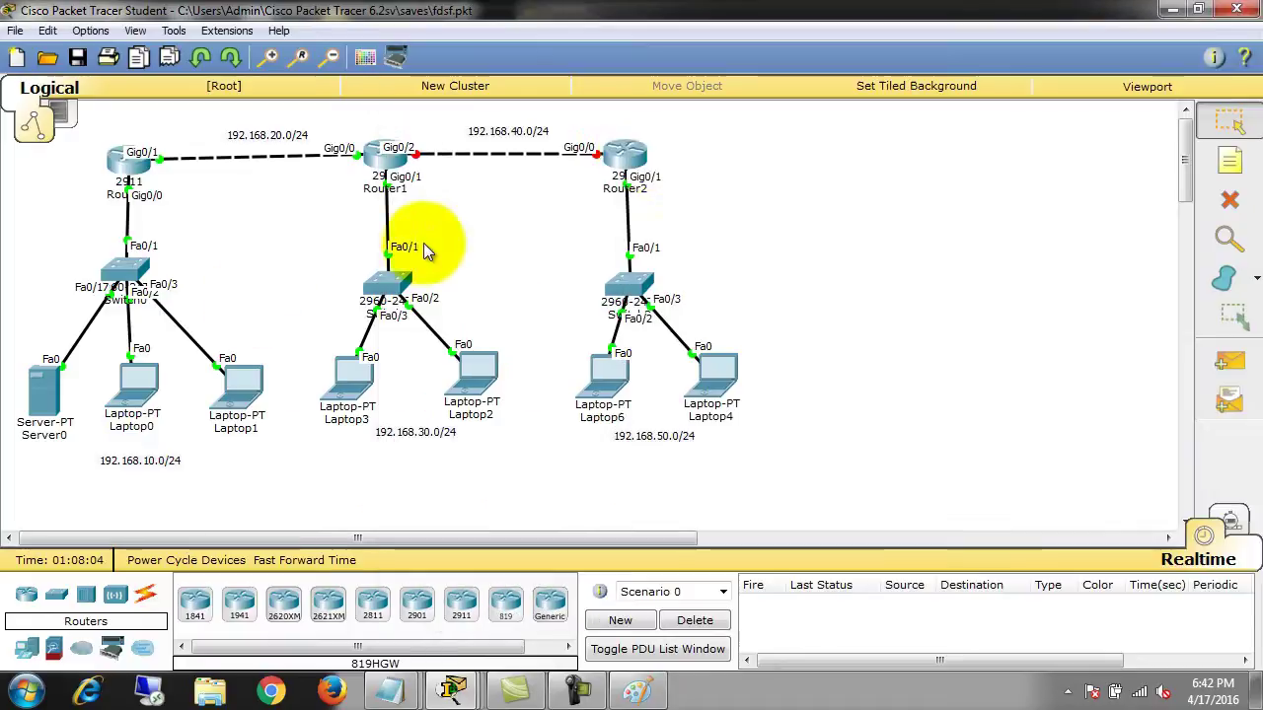
pyautogui.click(625, 156)
pyautogui.write('no shu')
pyautogui.press('Return')
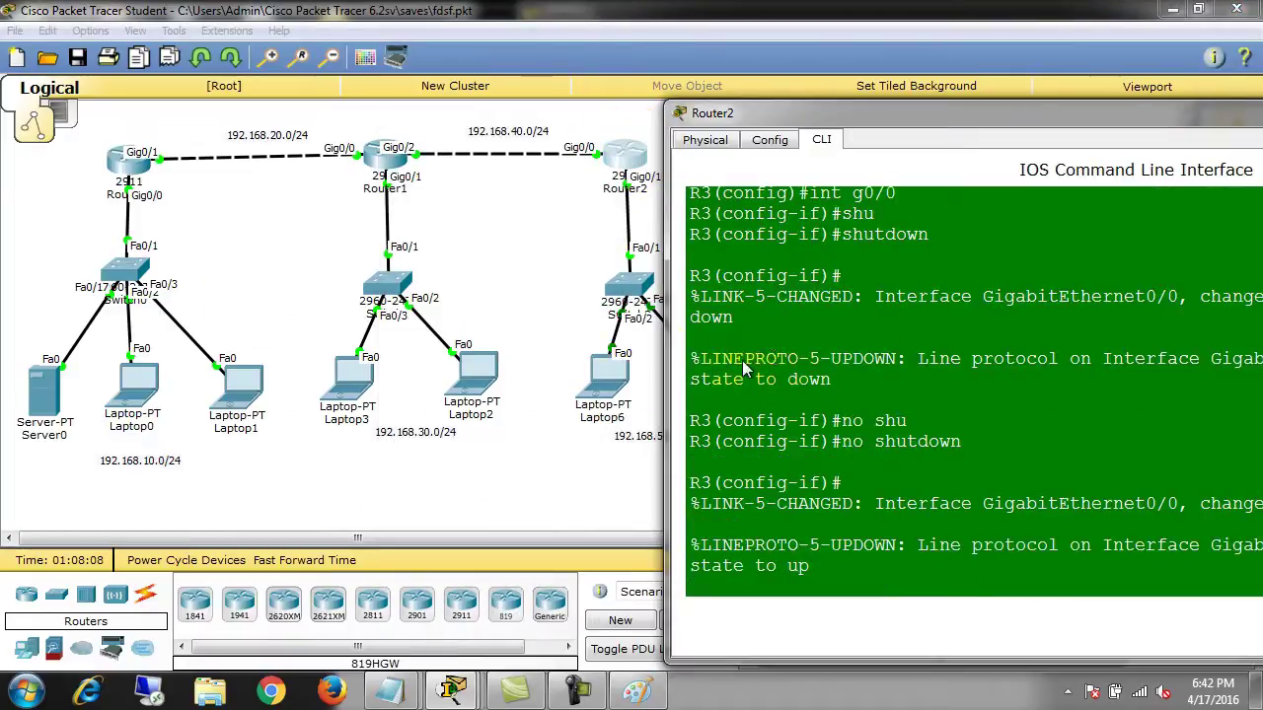
# Abort the trace still running on Server0 and repeat tracert to 192.168.50.2 over the restored link.
pyautogui.click(45, 405)
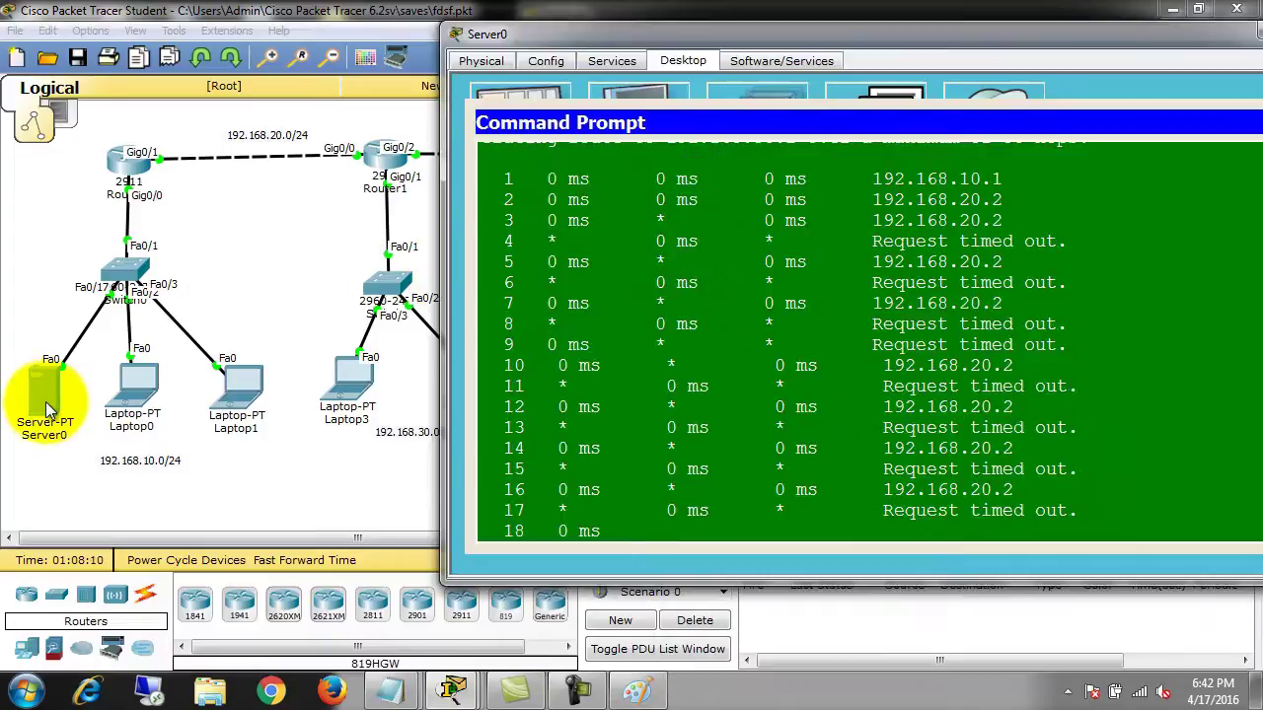
pyautogui.hotkey('ctrl', 'c')
pyautogui.press('Return')
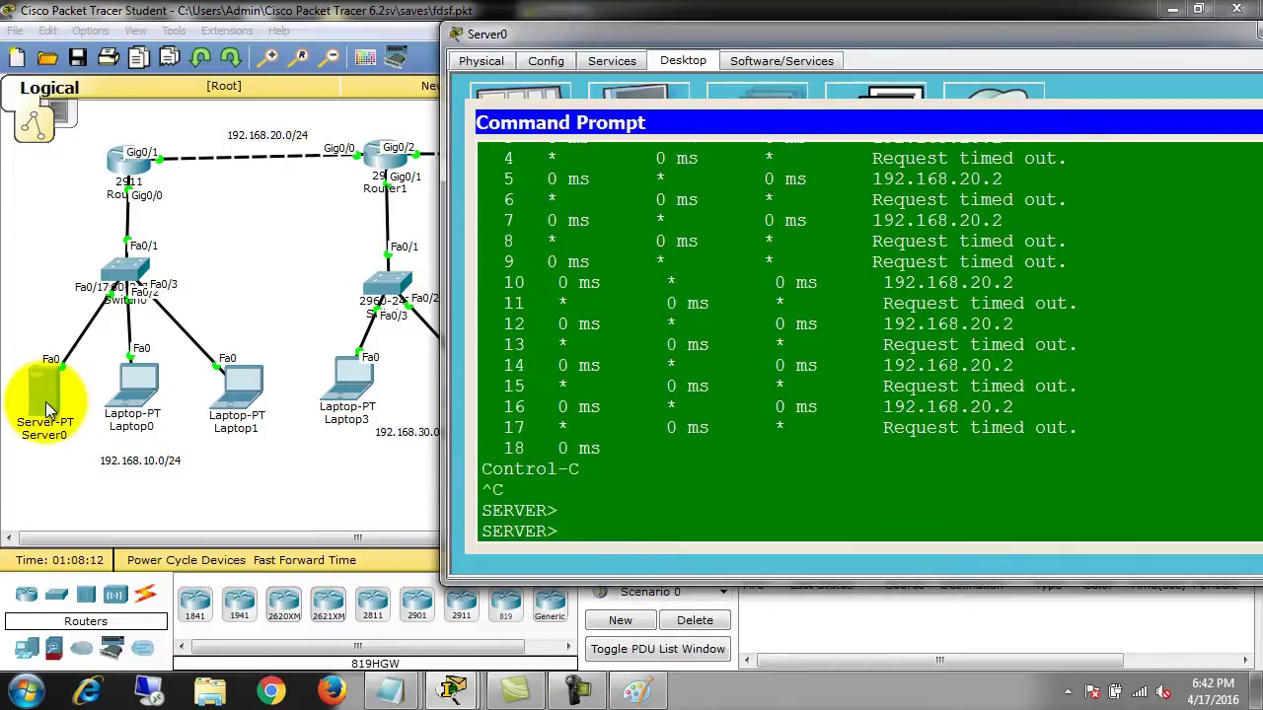
pyautogui.press('Return')
pyautogui.press('Return')
pyautogui.press('Up')
pyautogui.press('Return')
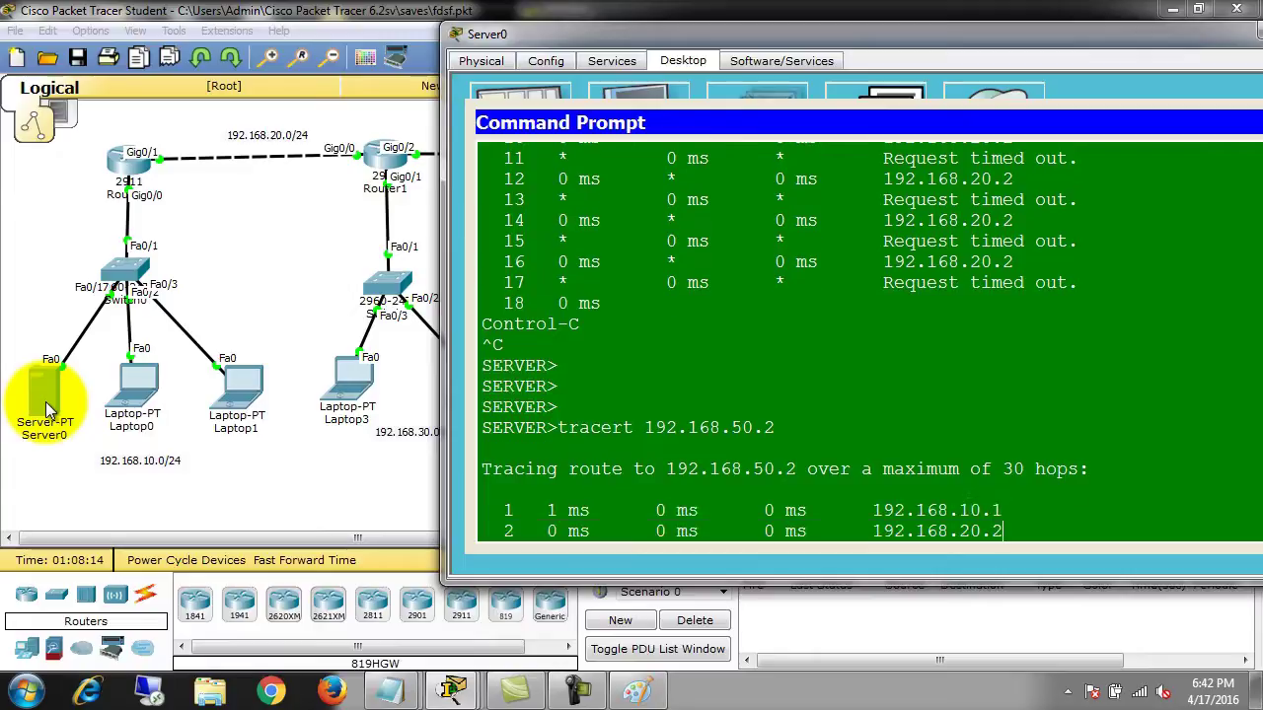
# Move the Server0 window aside to compare the completed trace's hops with the topology, and bring it back into full view.
pyautogui.moveTo(663, 38)
pyautogui.mouseDown()
pyautogui.moveTo(538, 404)
pyautogui.moveTo(772, 73)
pyautogui.moveTo(816, 64)
pyautogui.moveTo(787, 28)
pyautogui.mouseUp()
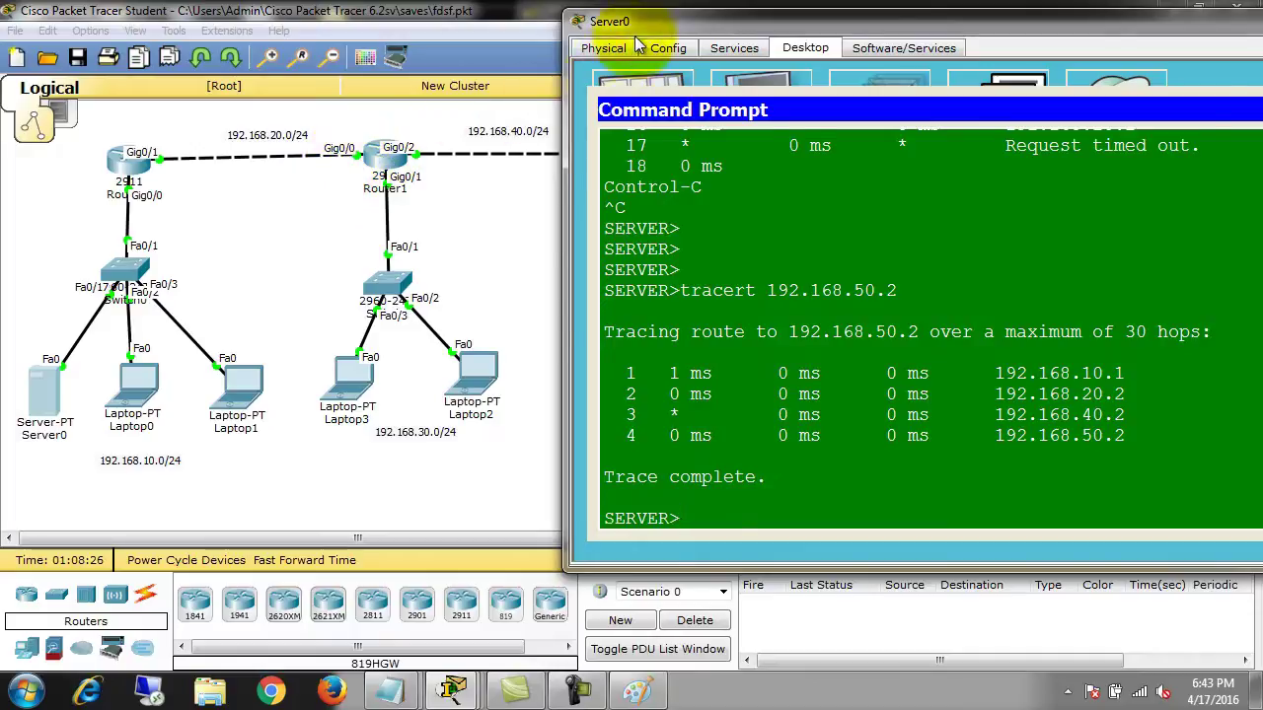
pyautogui.moveTo(661, 22); pyautogui.dragTo(805, 29)
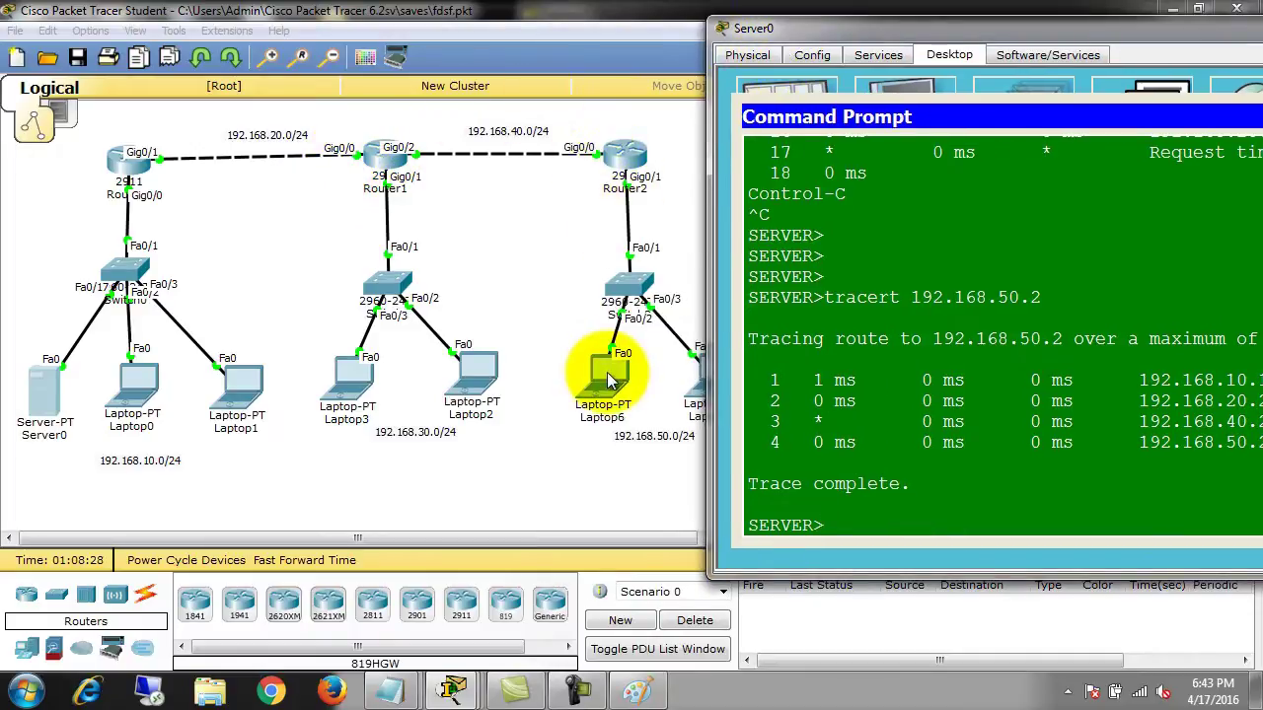
pyautogui.moveTo(1121, 44); pyautogui.dragTo(661, 39)
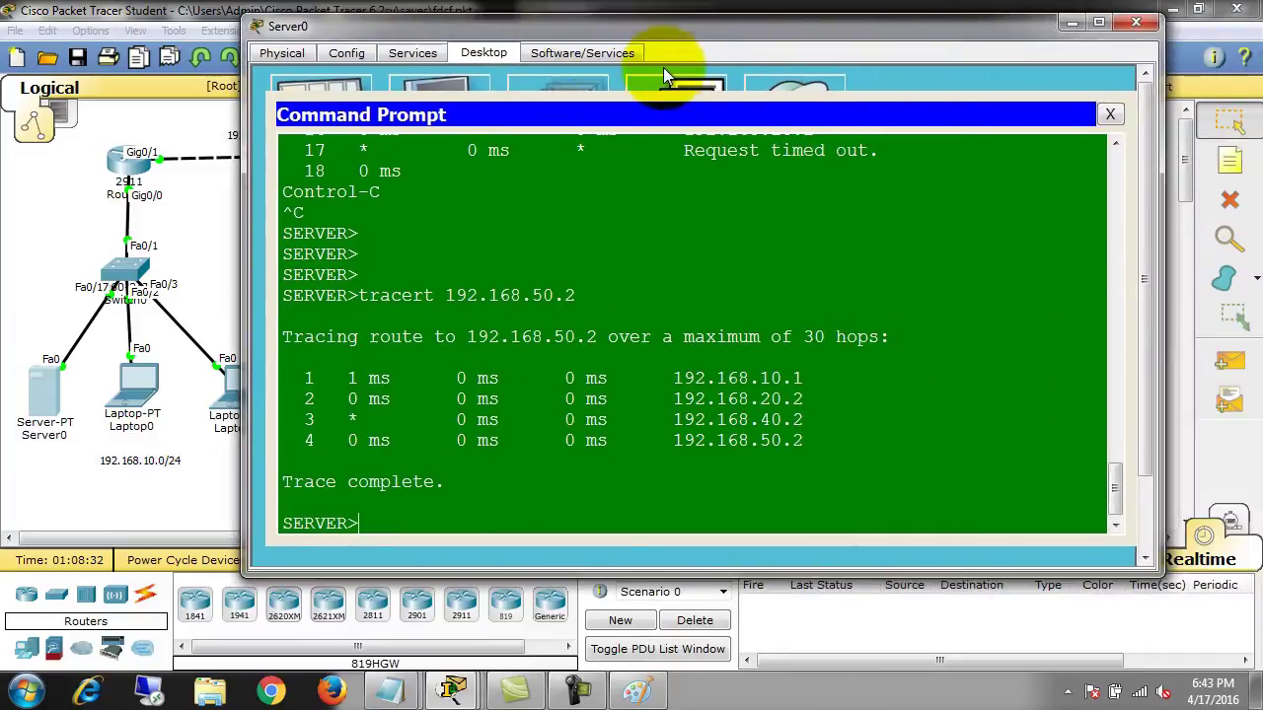